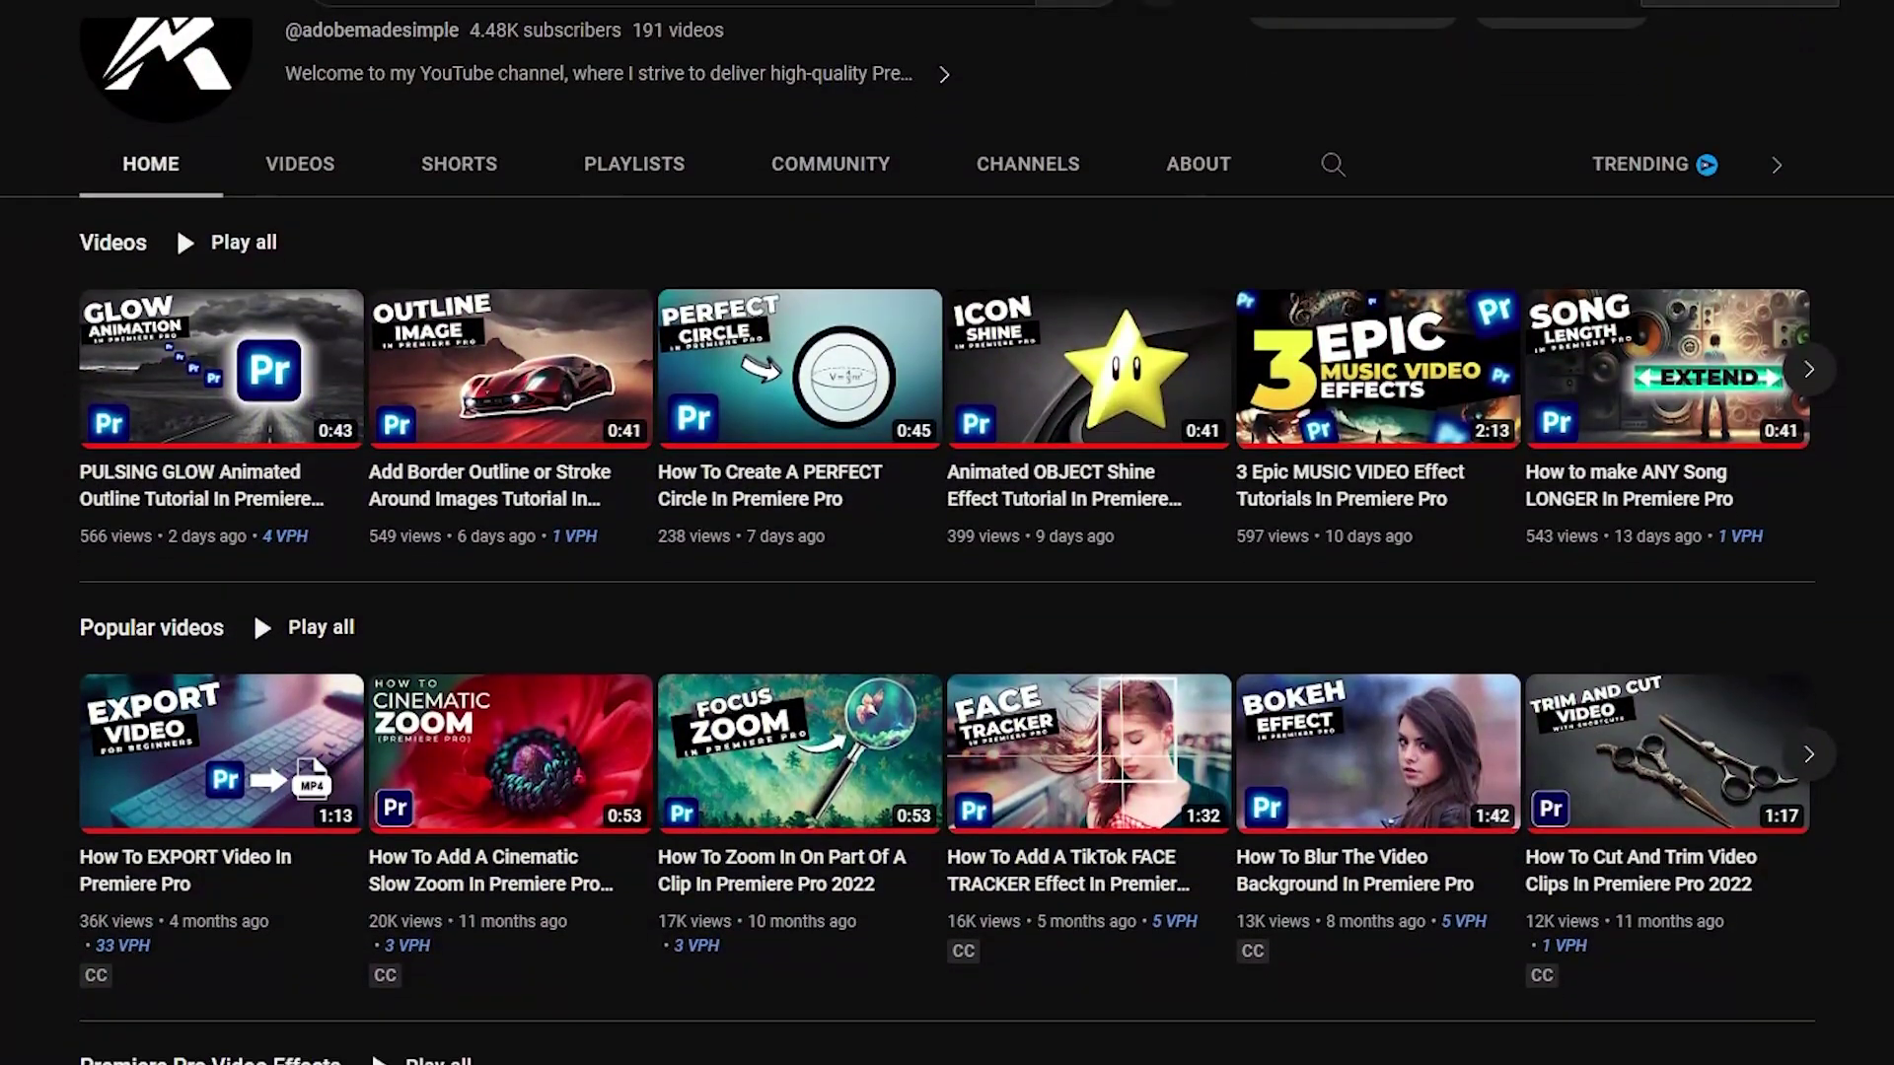
Scroll the channel Home tab down until the Premiere Pro Video Effects row shows
scroll(946, 591, down, 2)
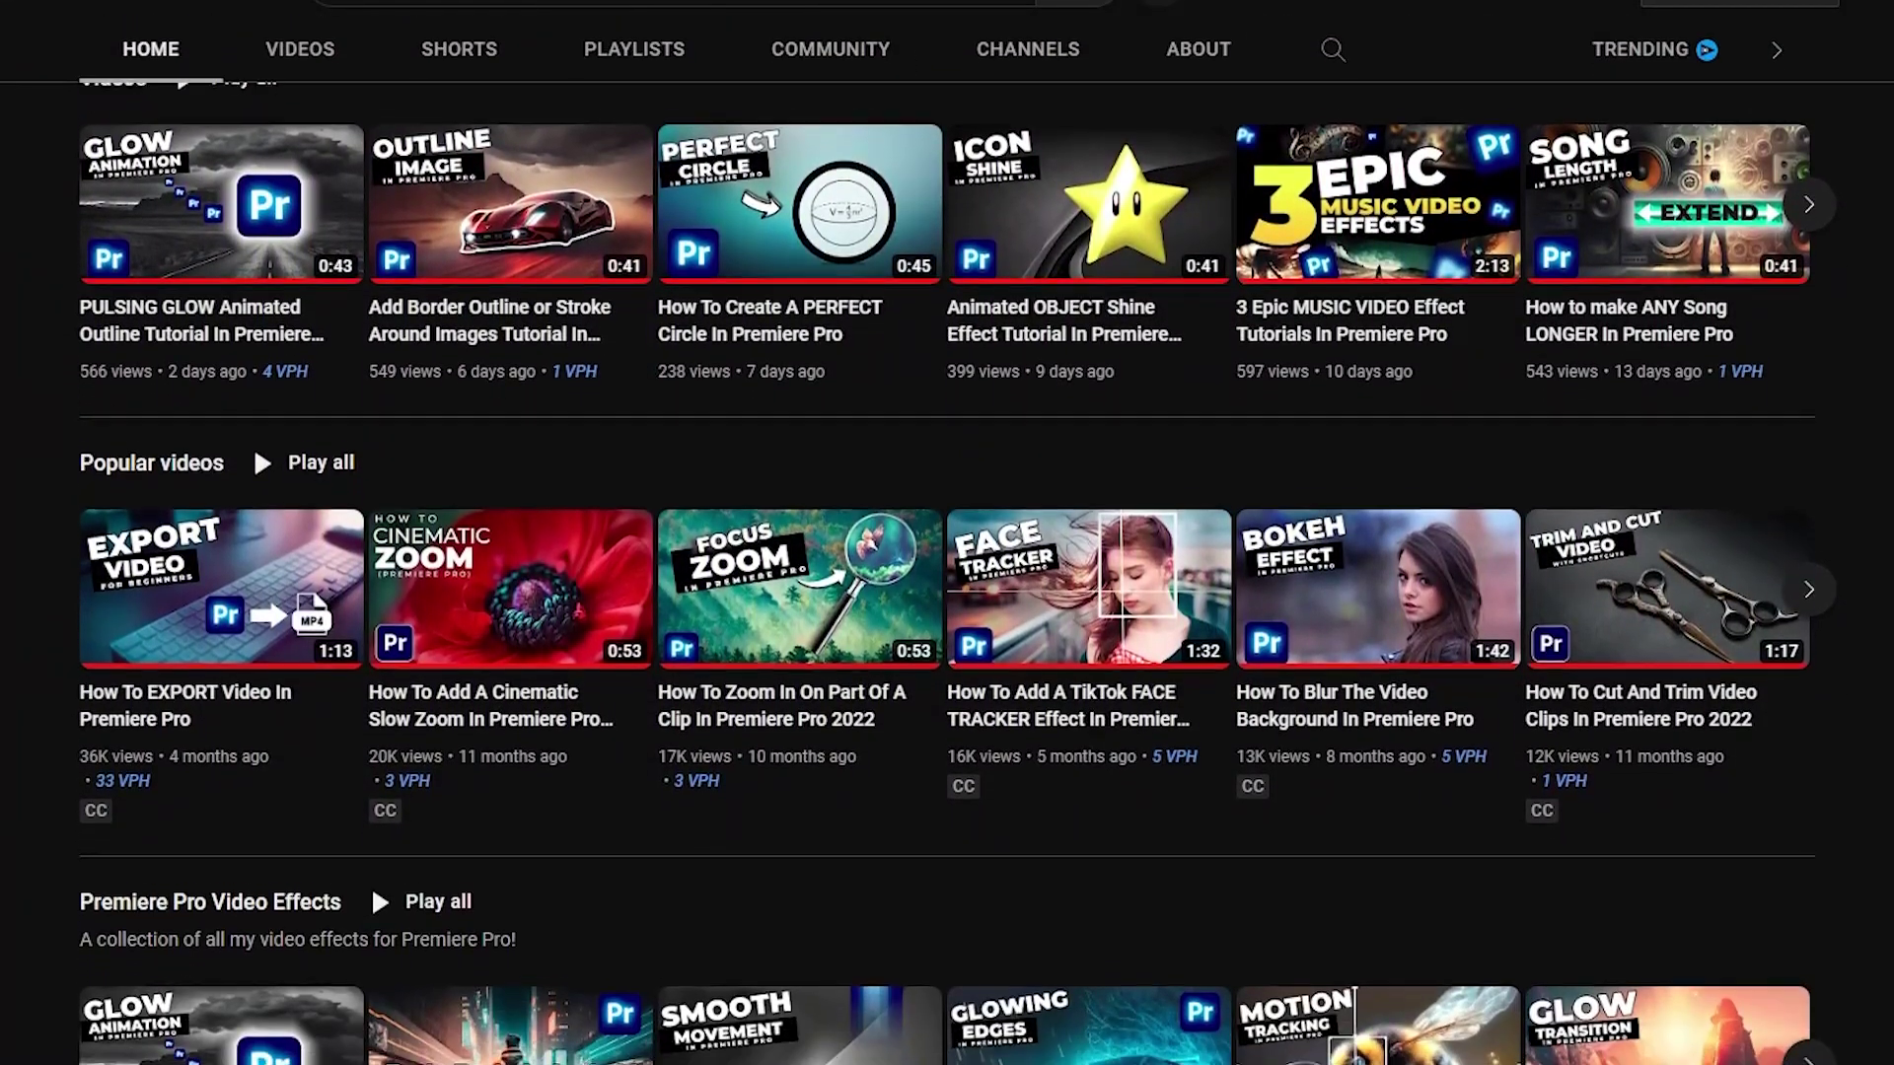
scroll(946, 572, down, 2)
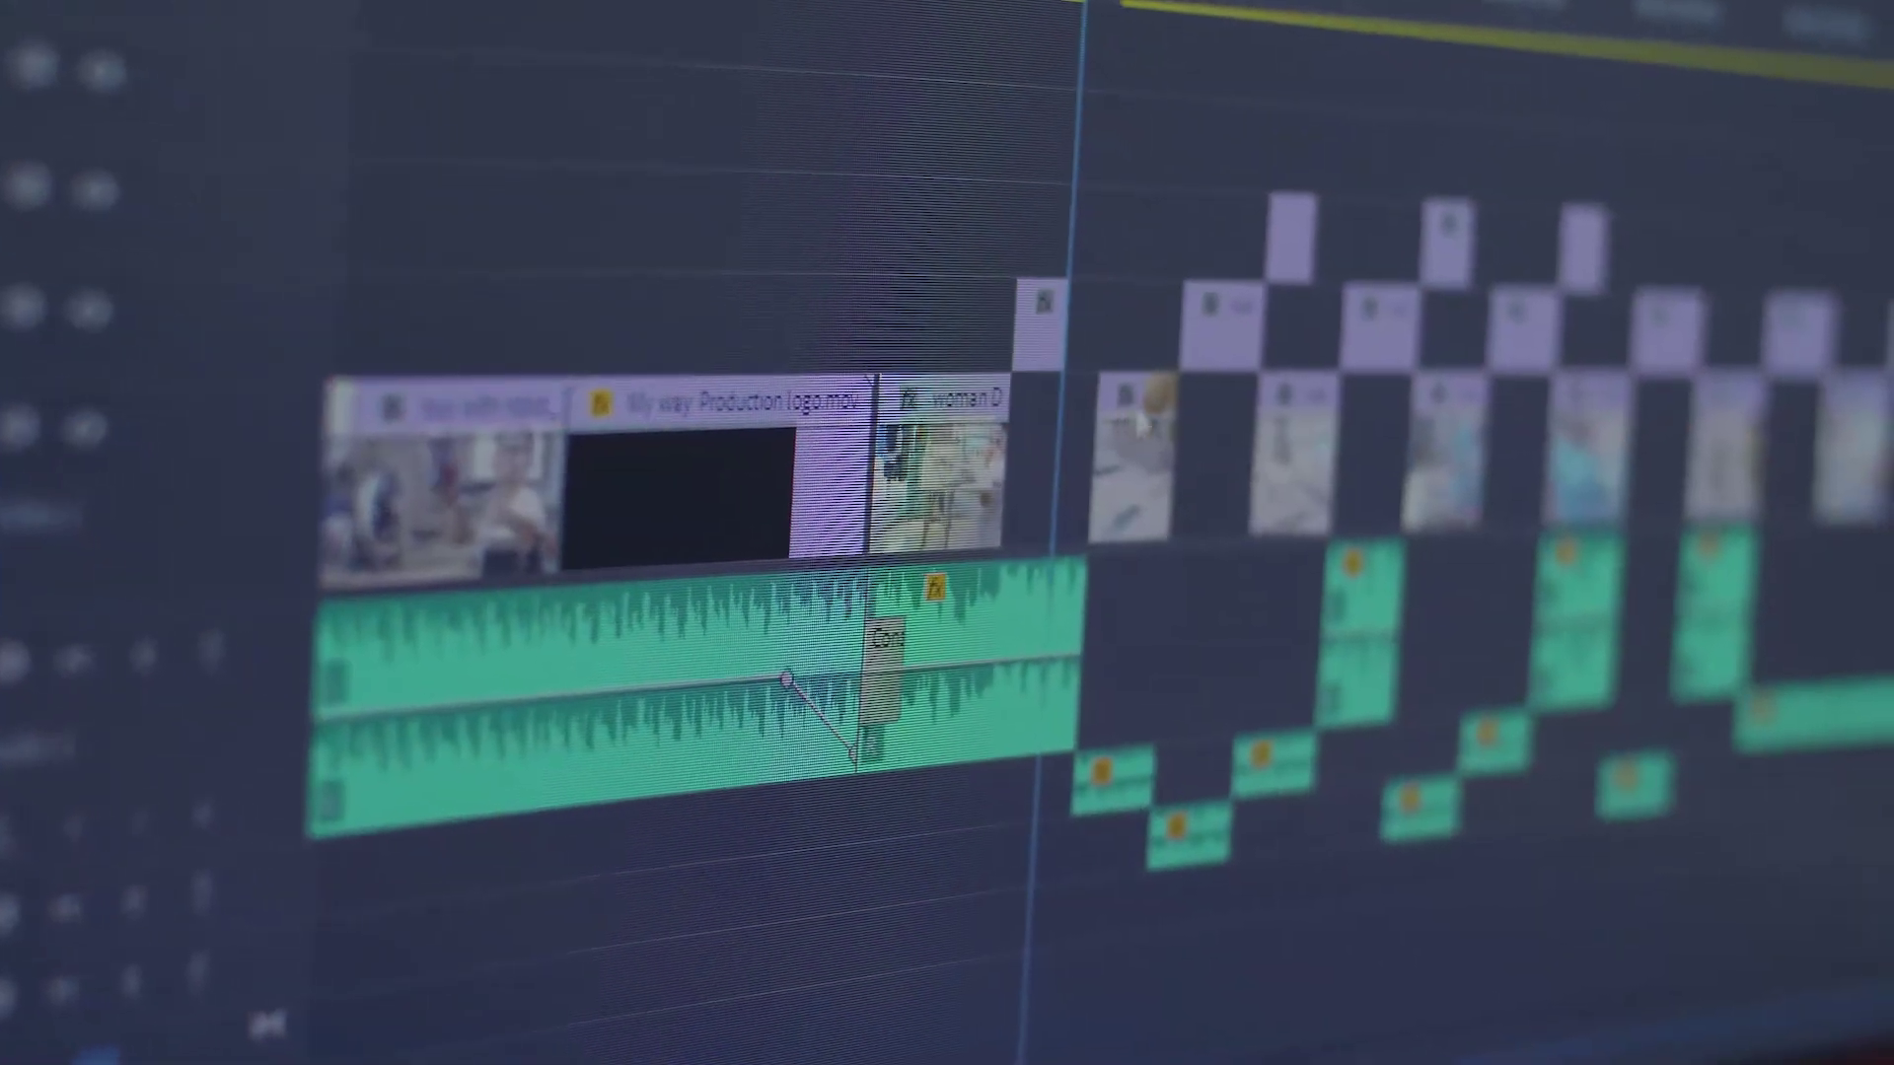
Start Premiere Pro and wait for the Home screen's Recent projects list
drag(1142, 422, 1016, 399)
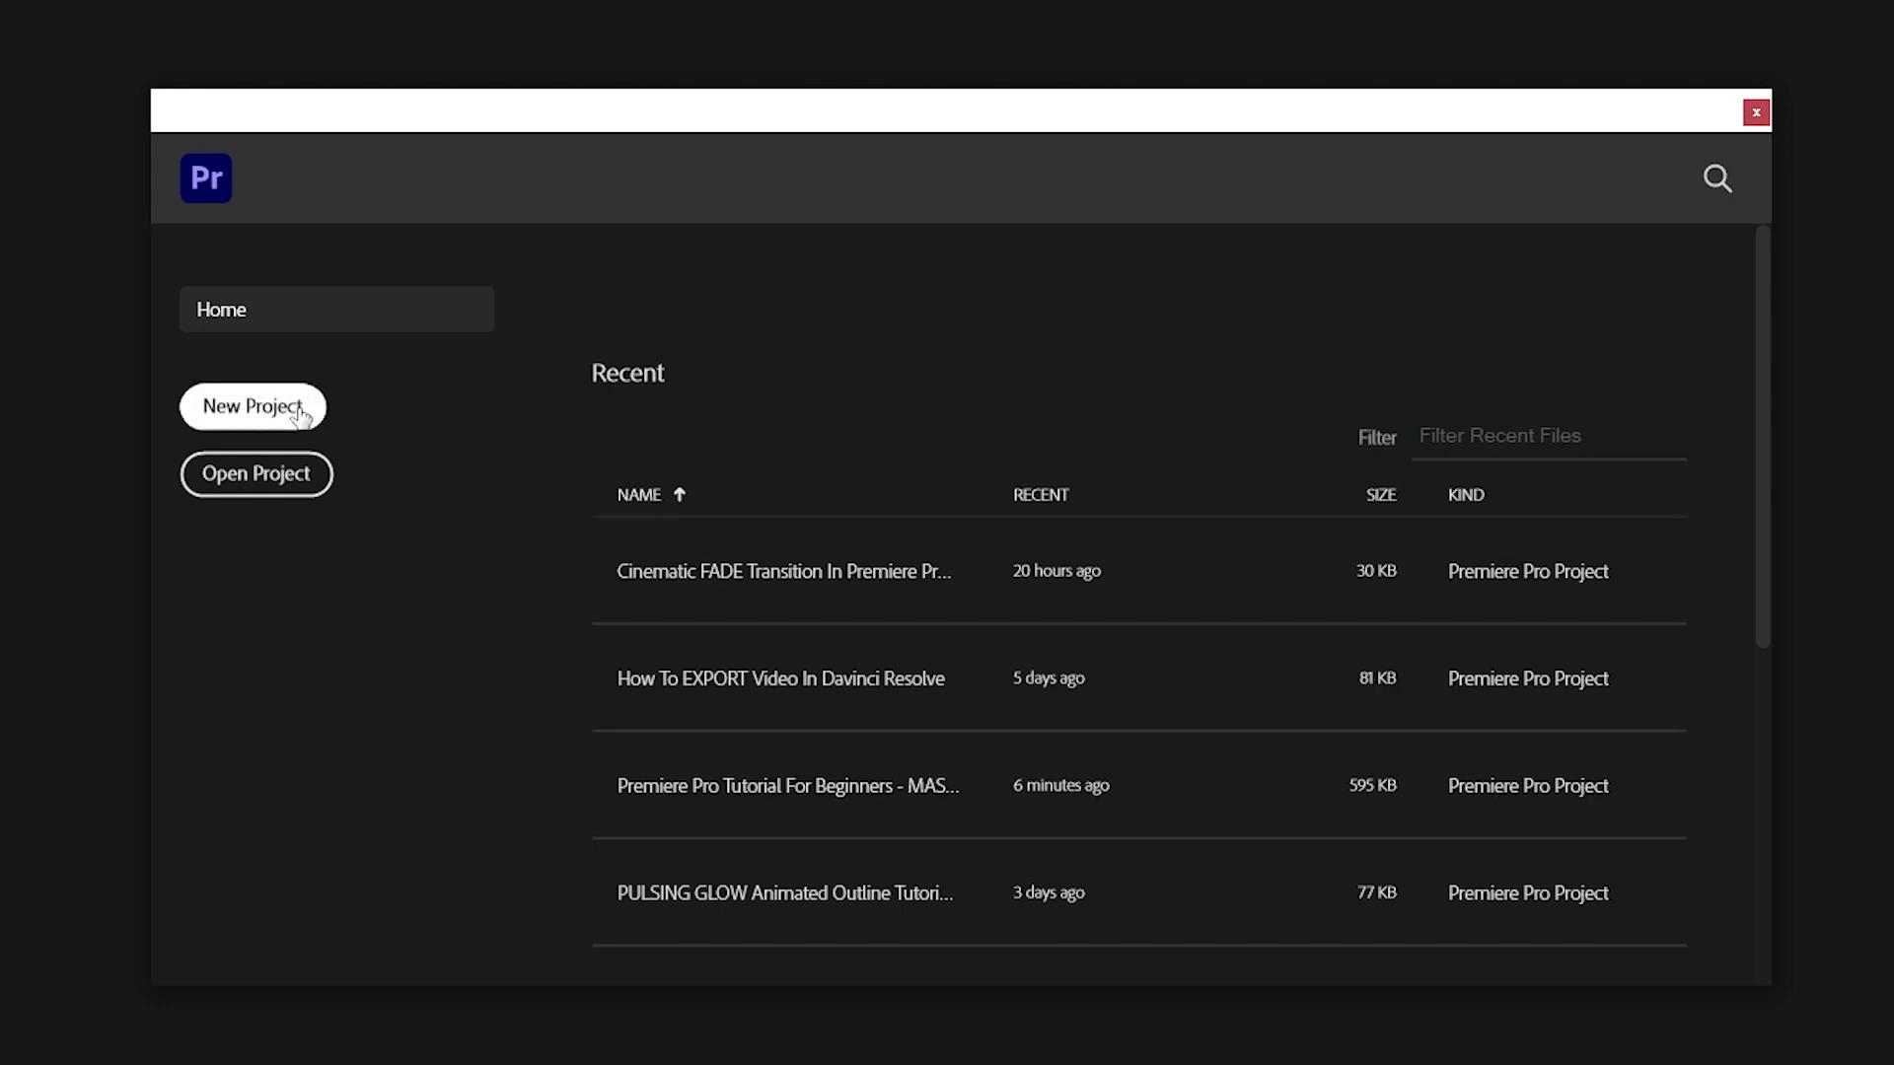
Create a new project named Premiere Pro Tutorial in the Premiere Pro Tutorial For Beginners folder
click(252, 406)
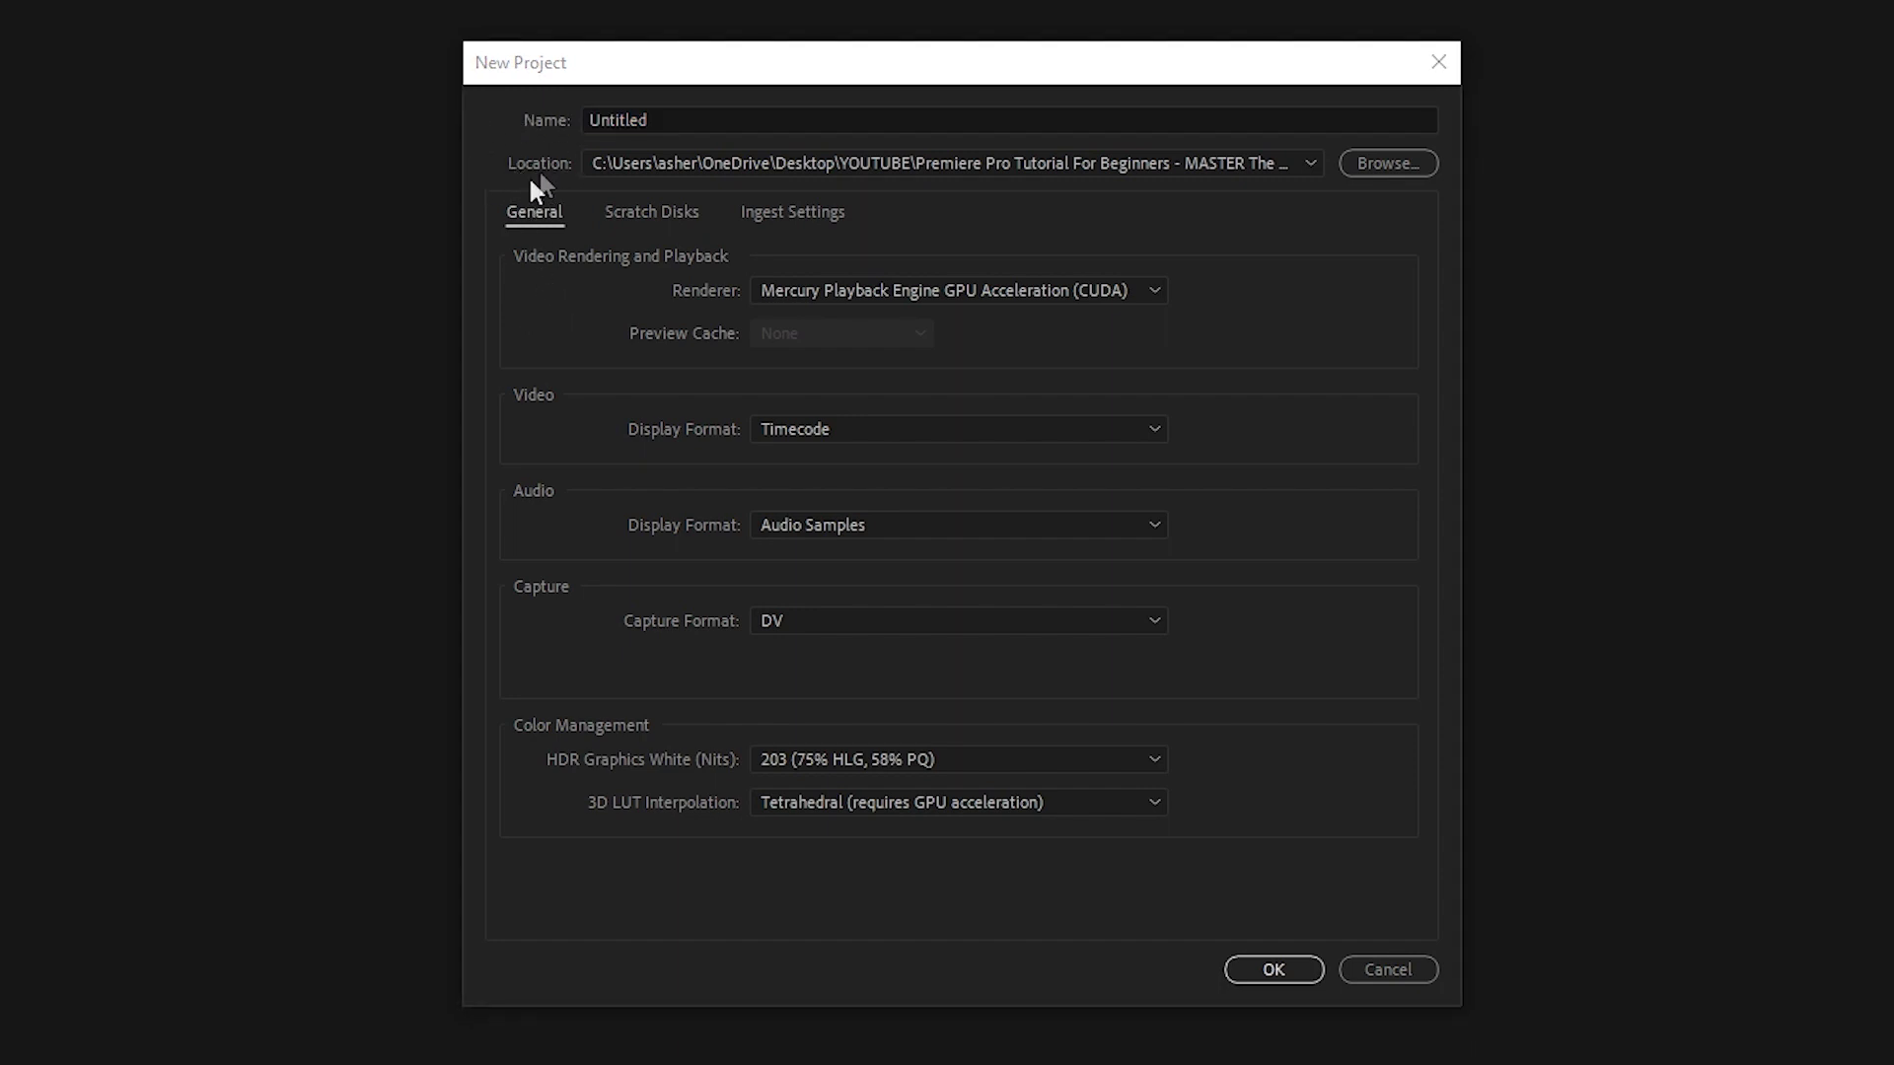
click(1404, 164)
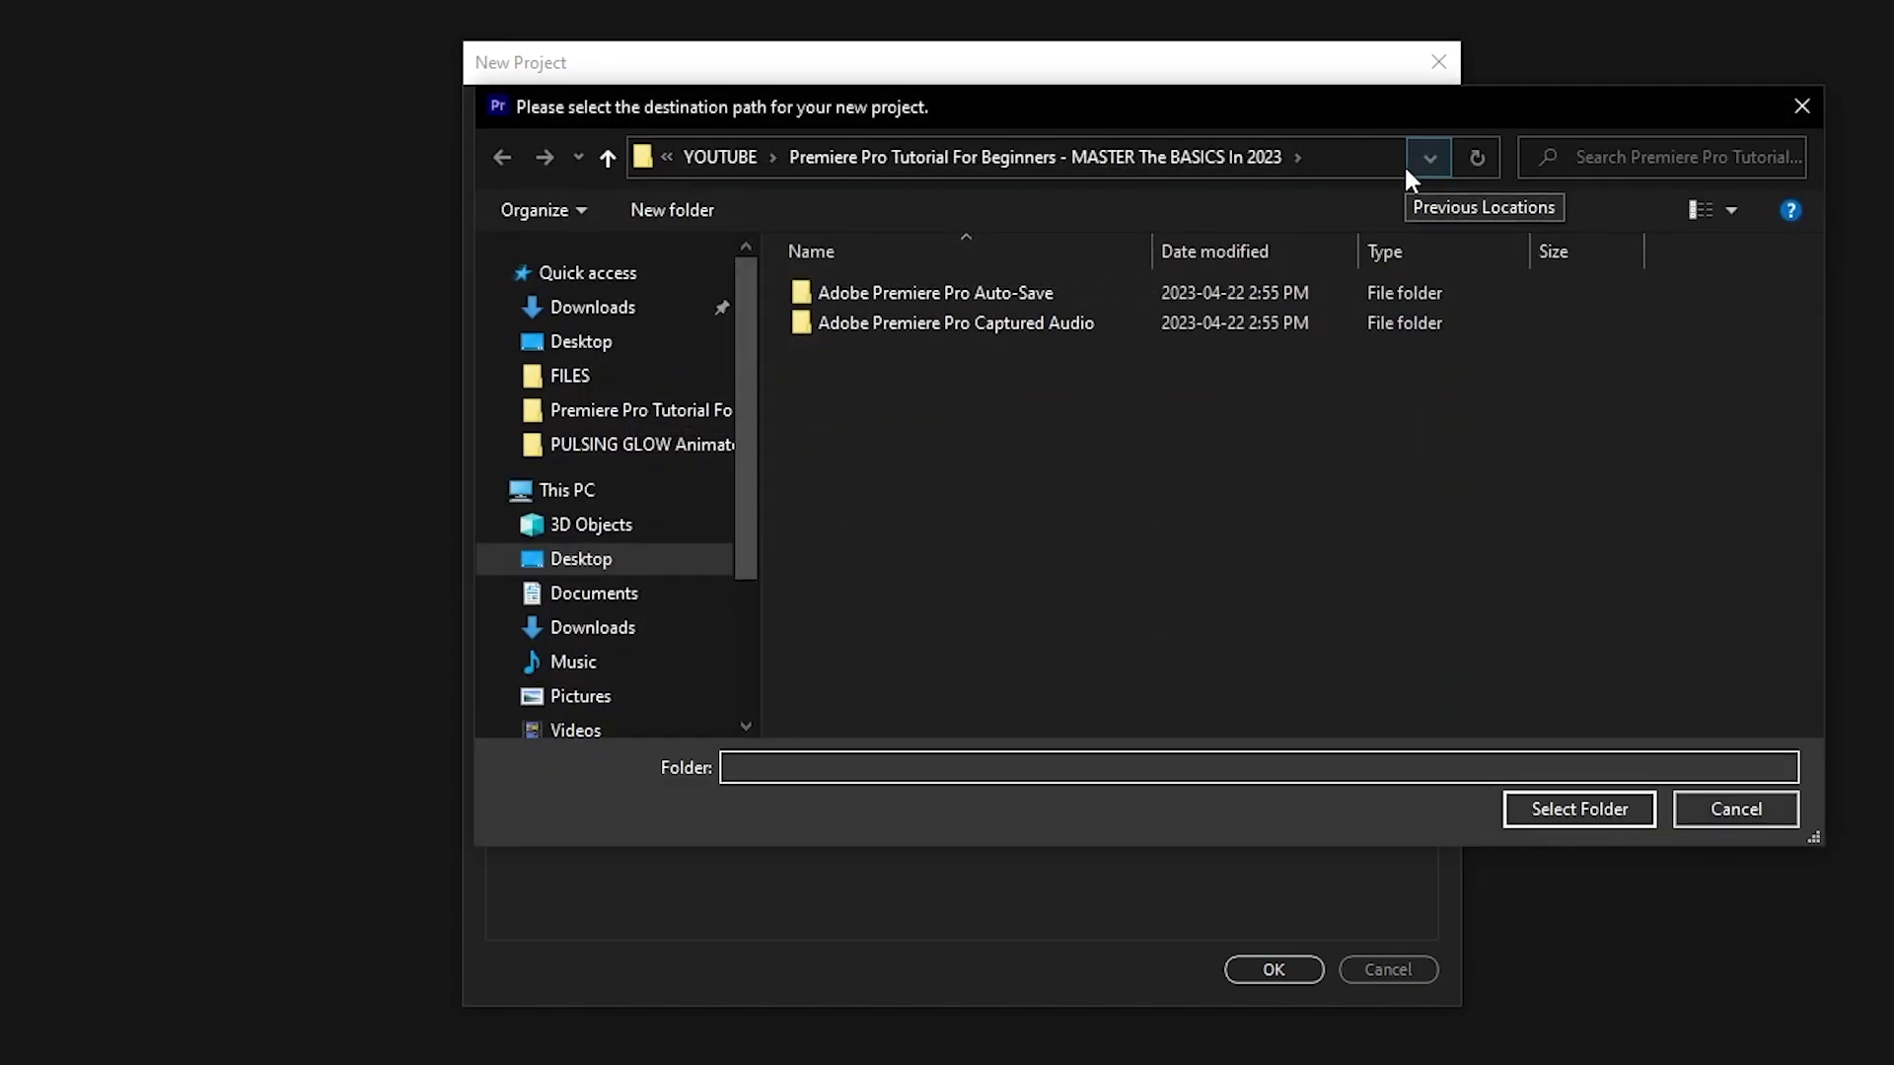
key(Return)
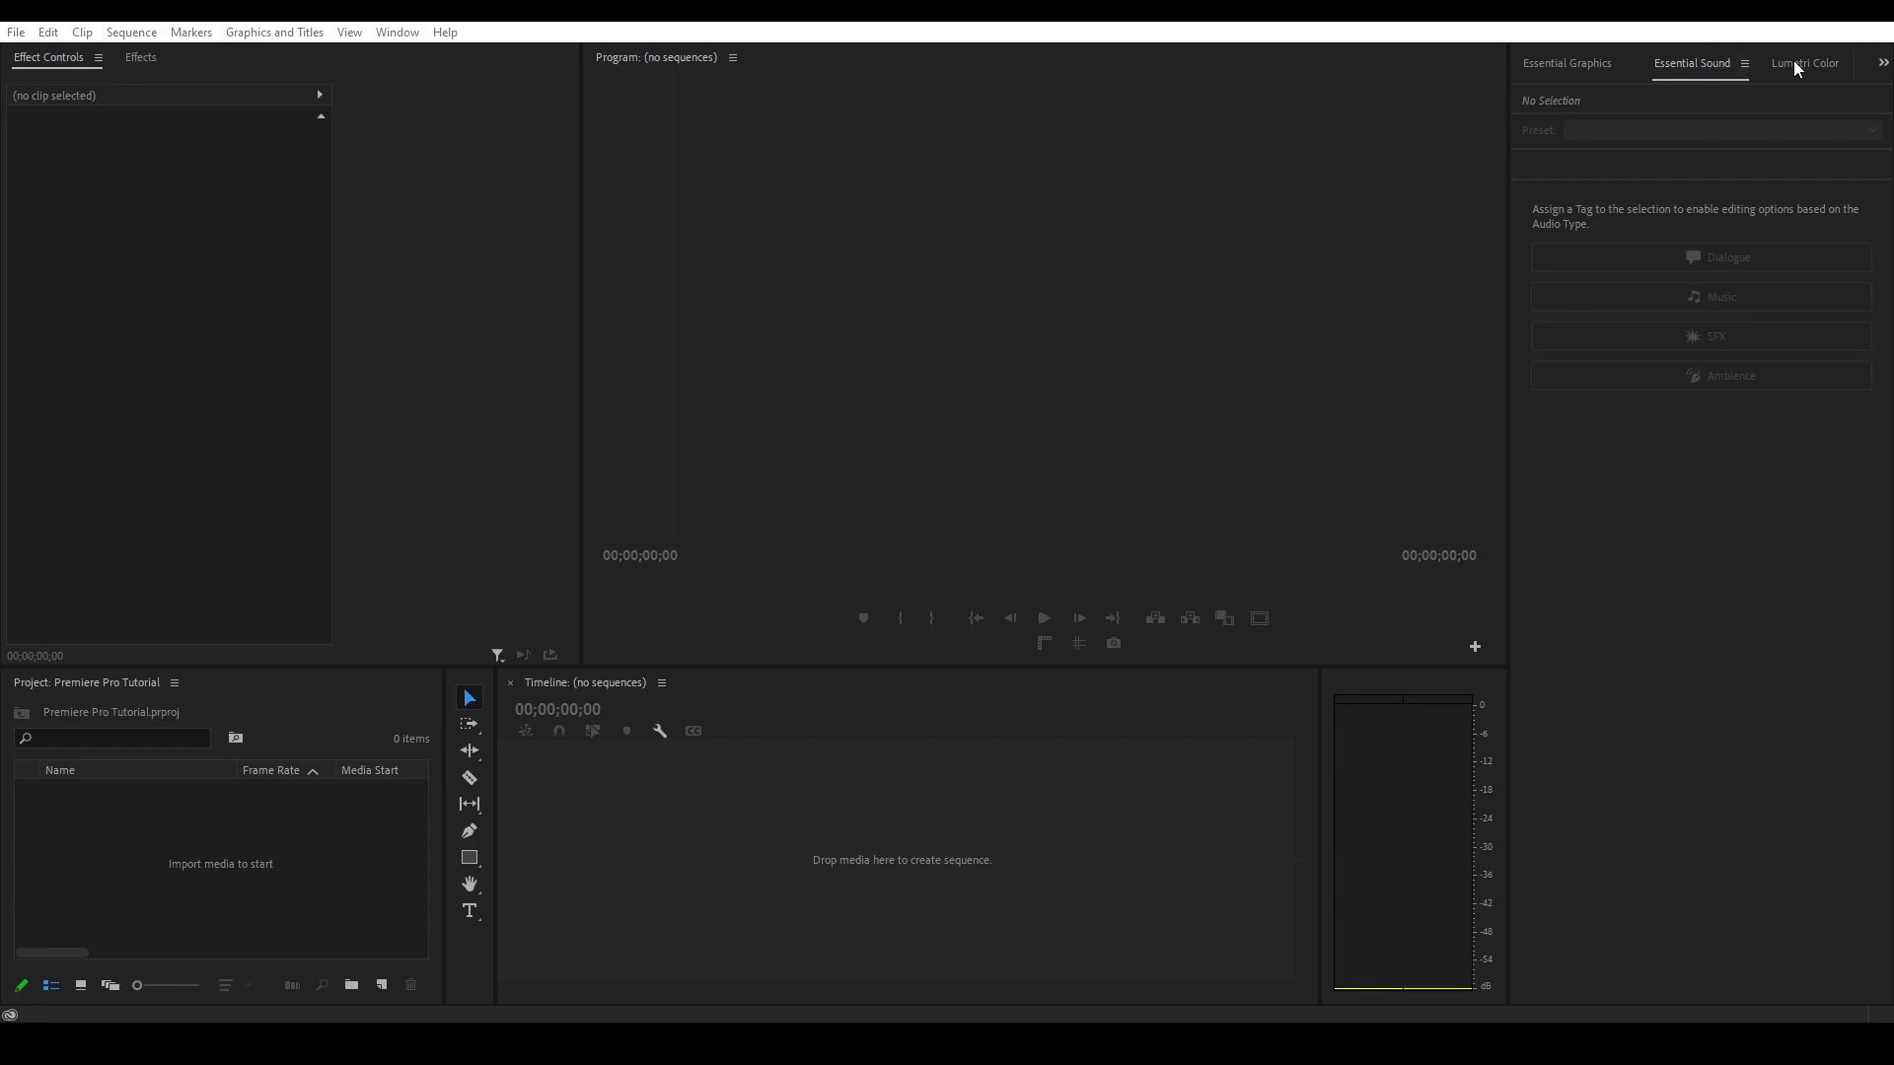
Show the Effects panel from the Window menu
click(405, 32)
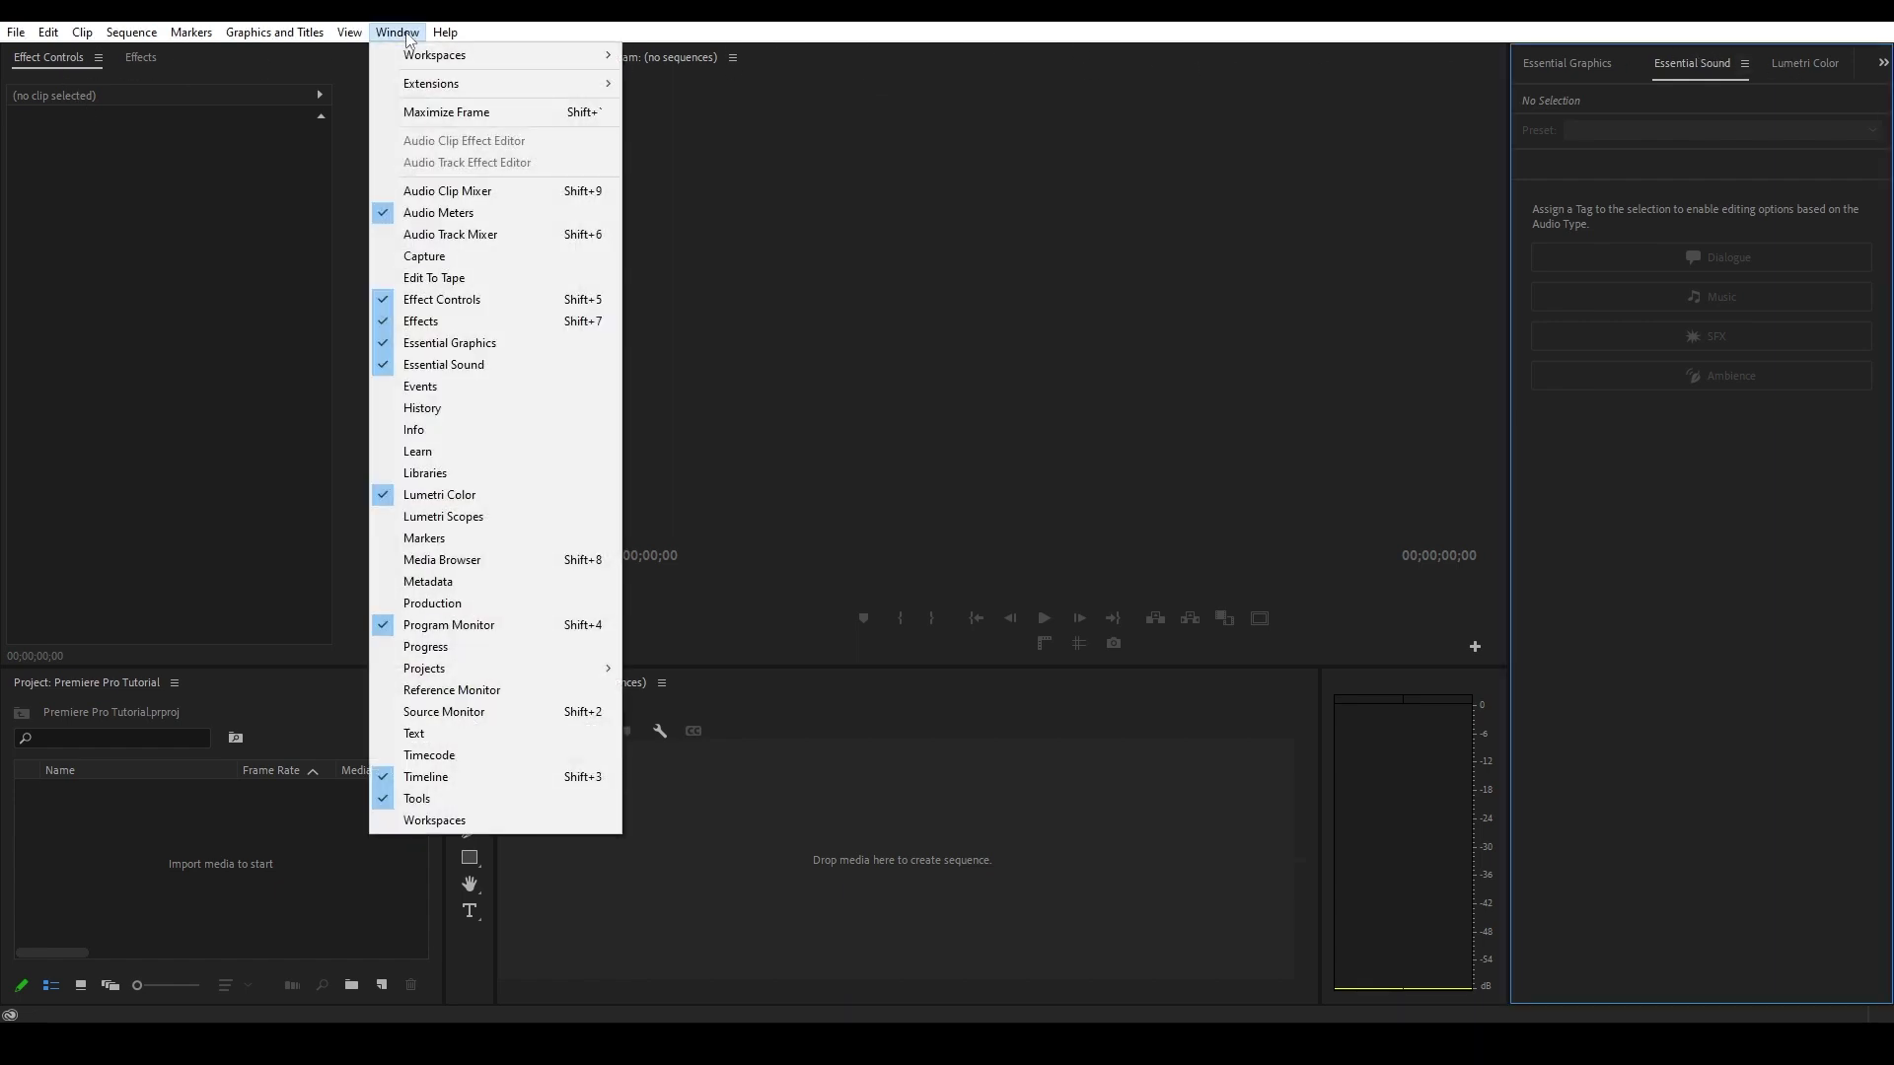
click(439, 323)
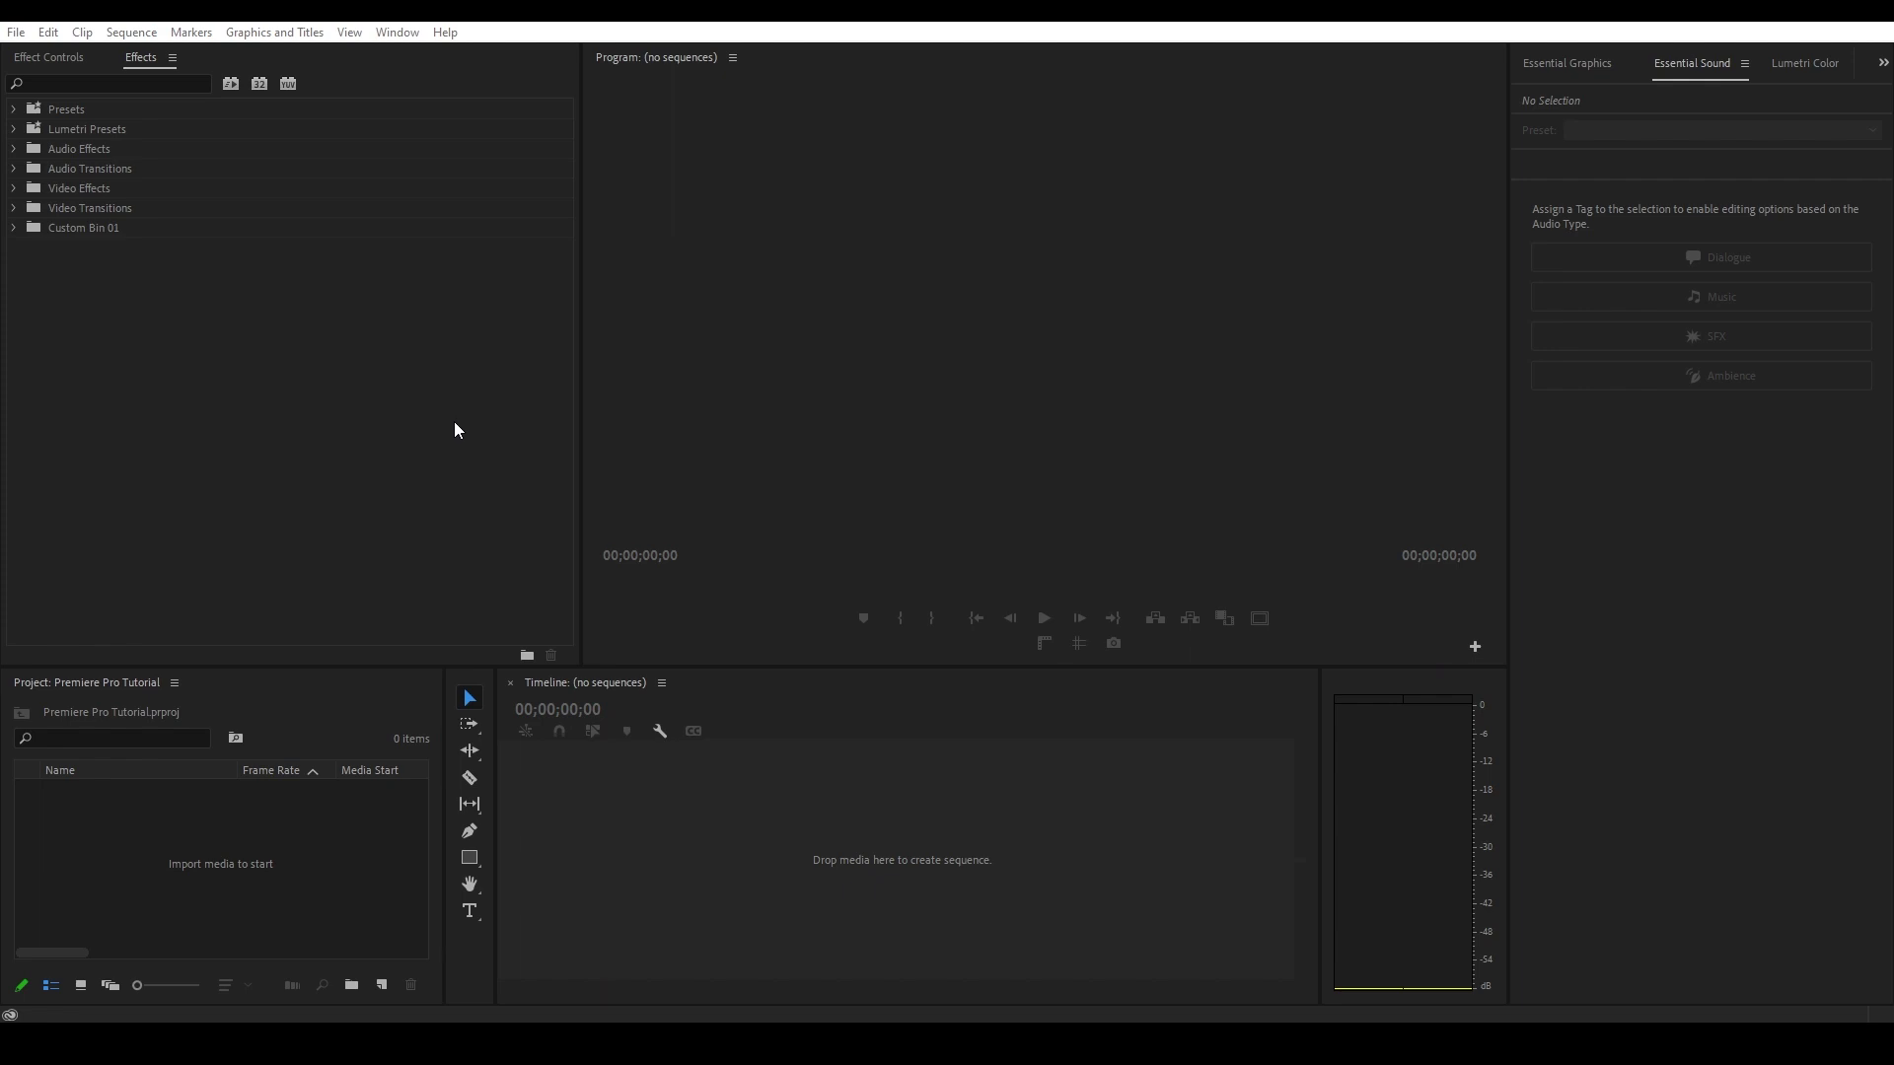
right_click(347, 831)
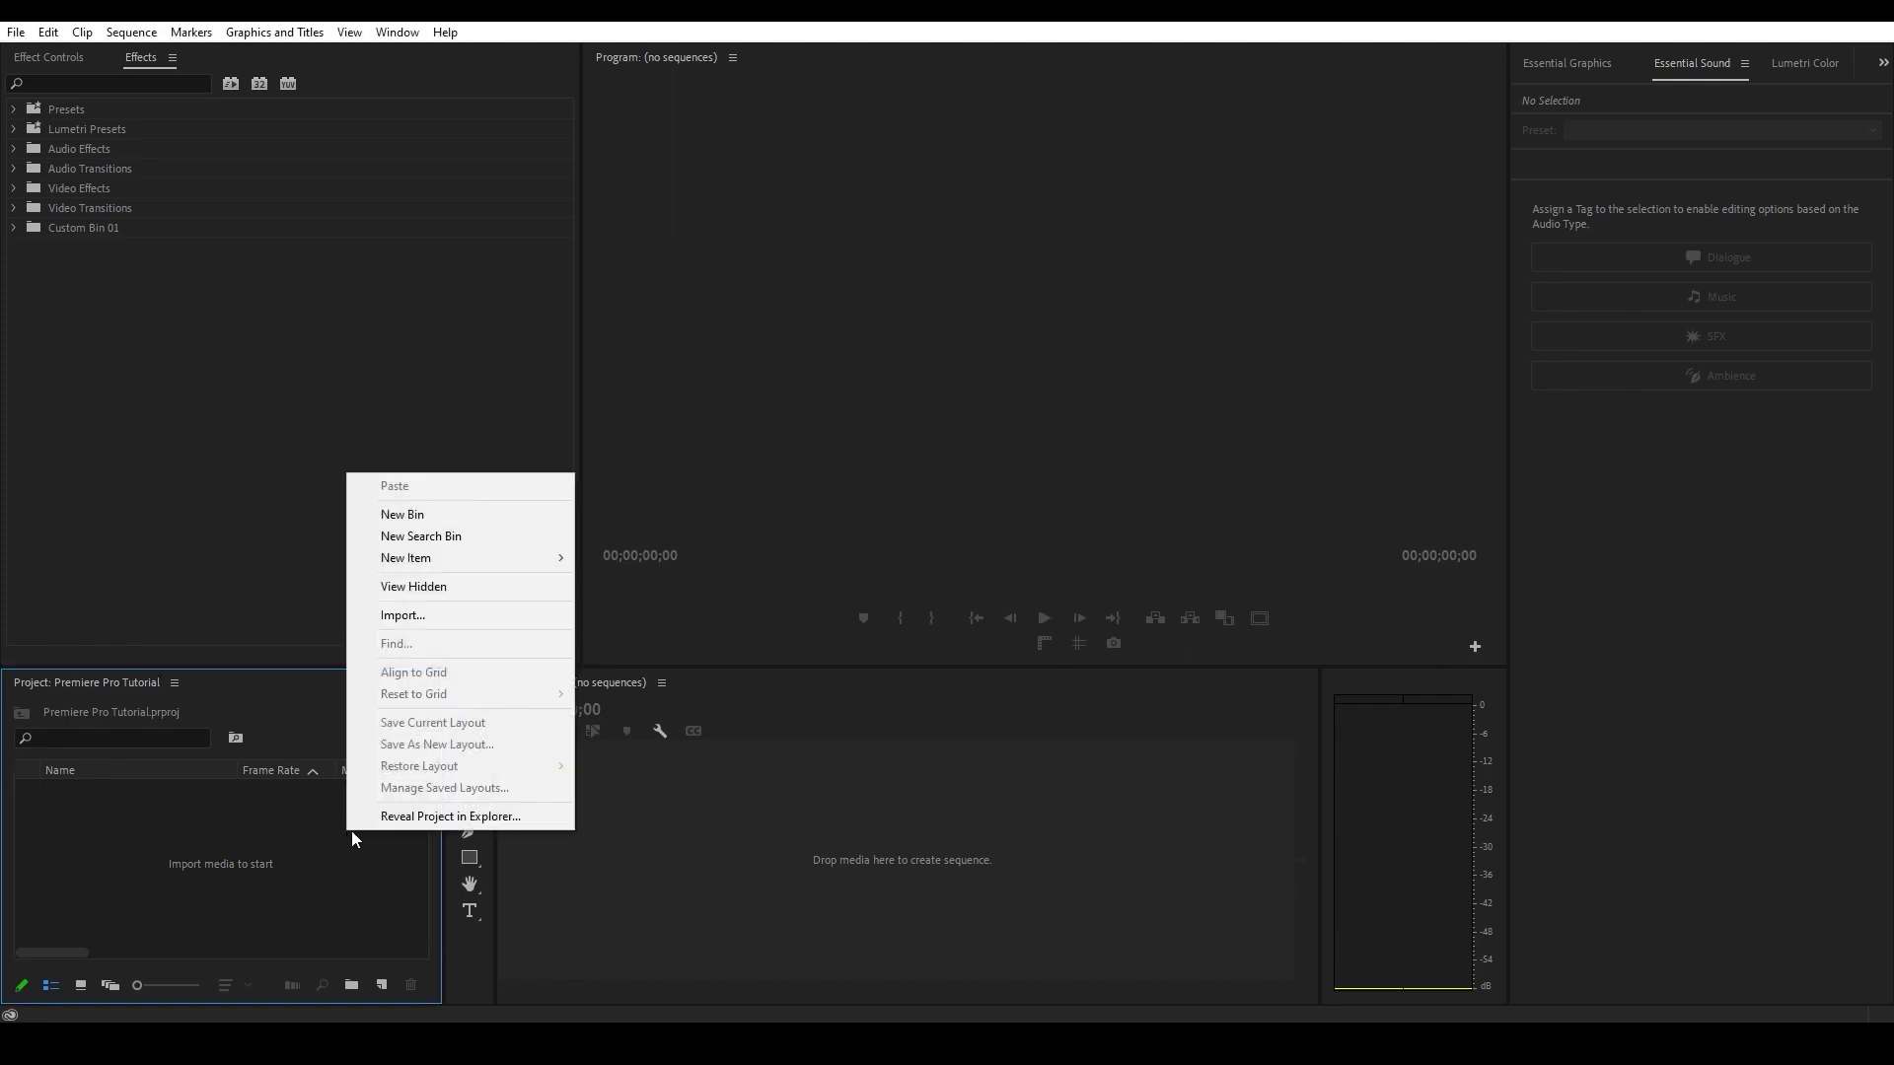
mouse_move(463, 560)
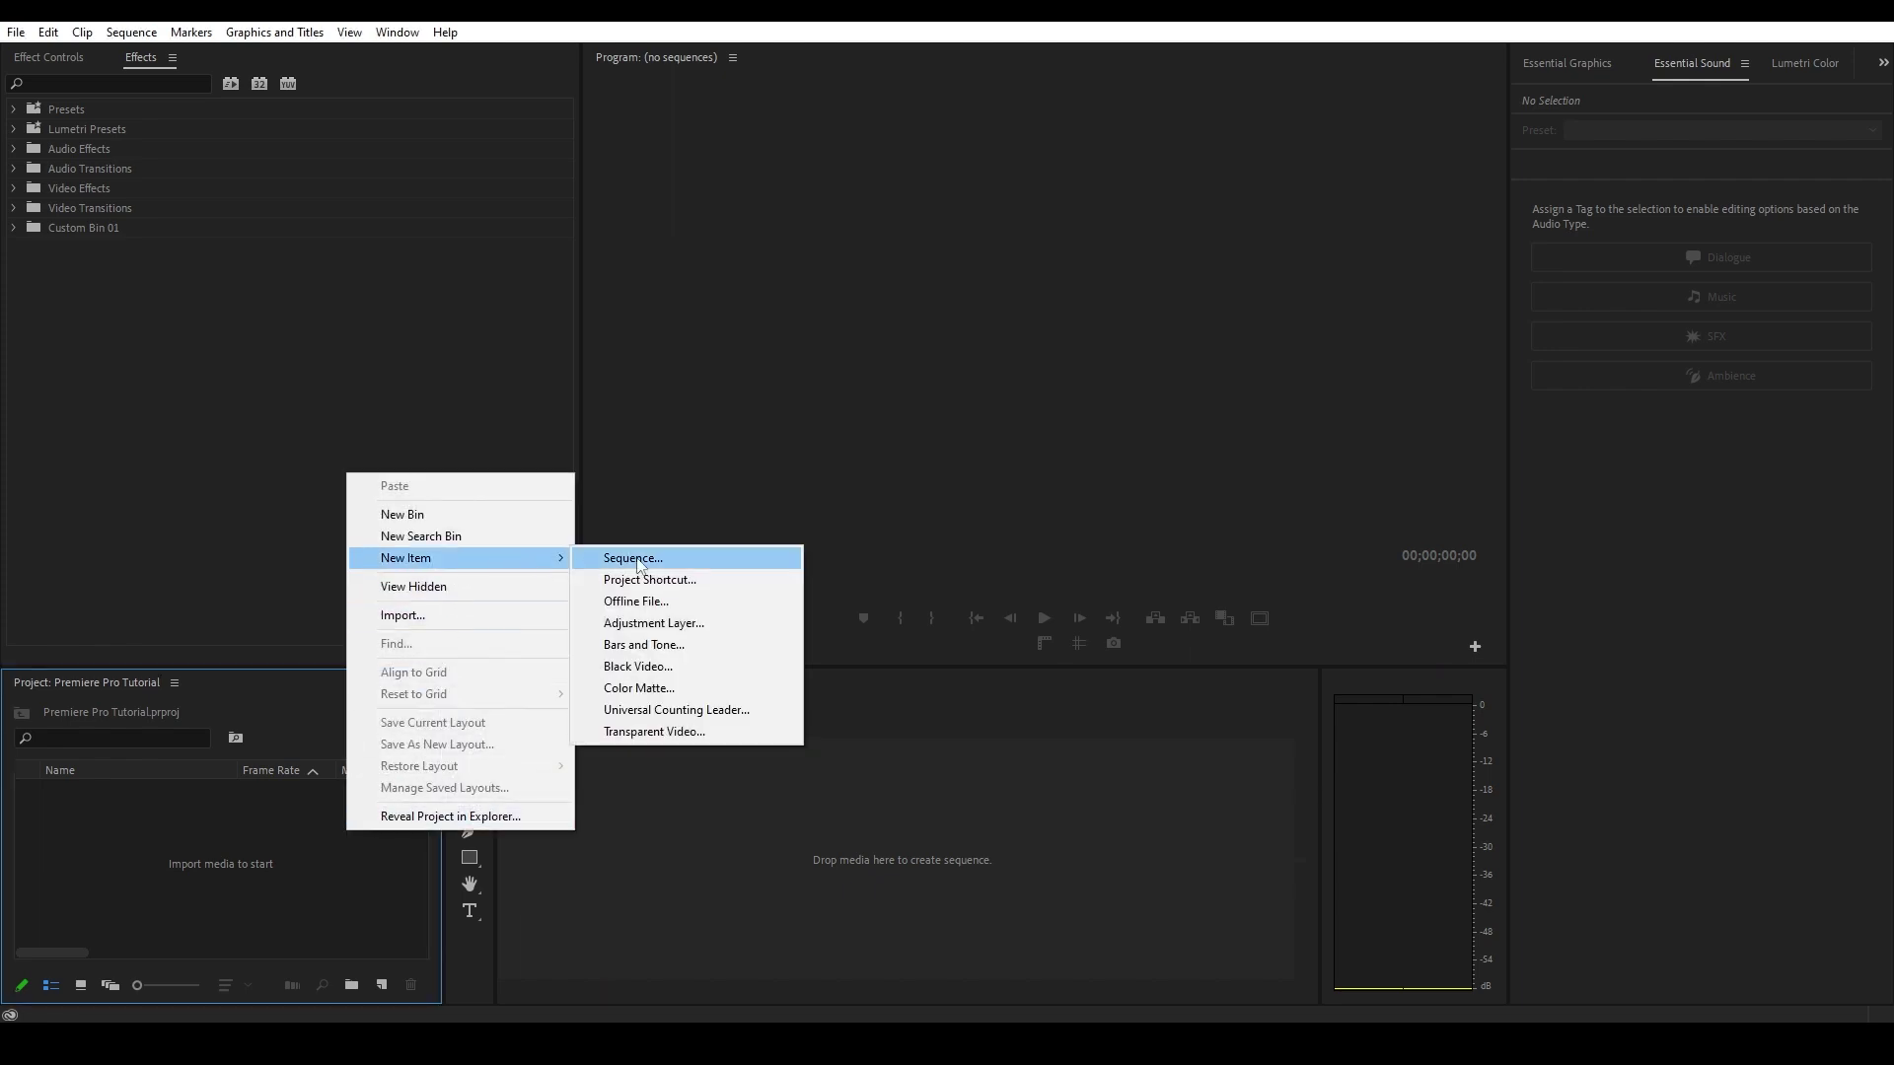
click(532, 424)
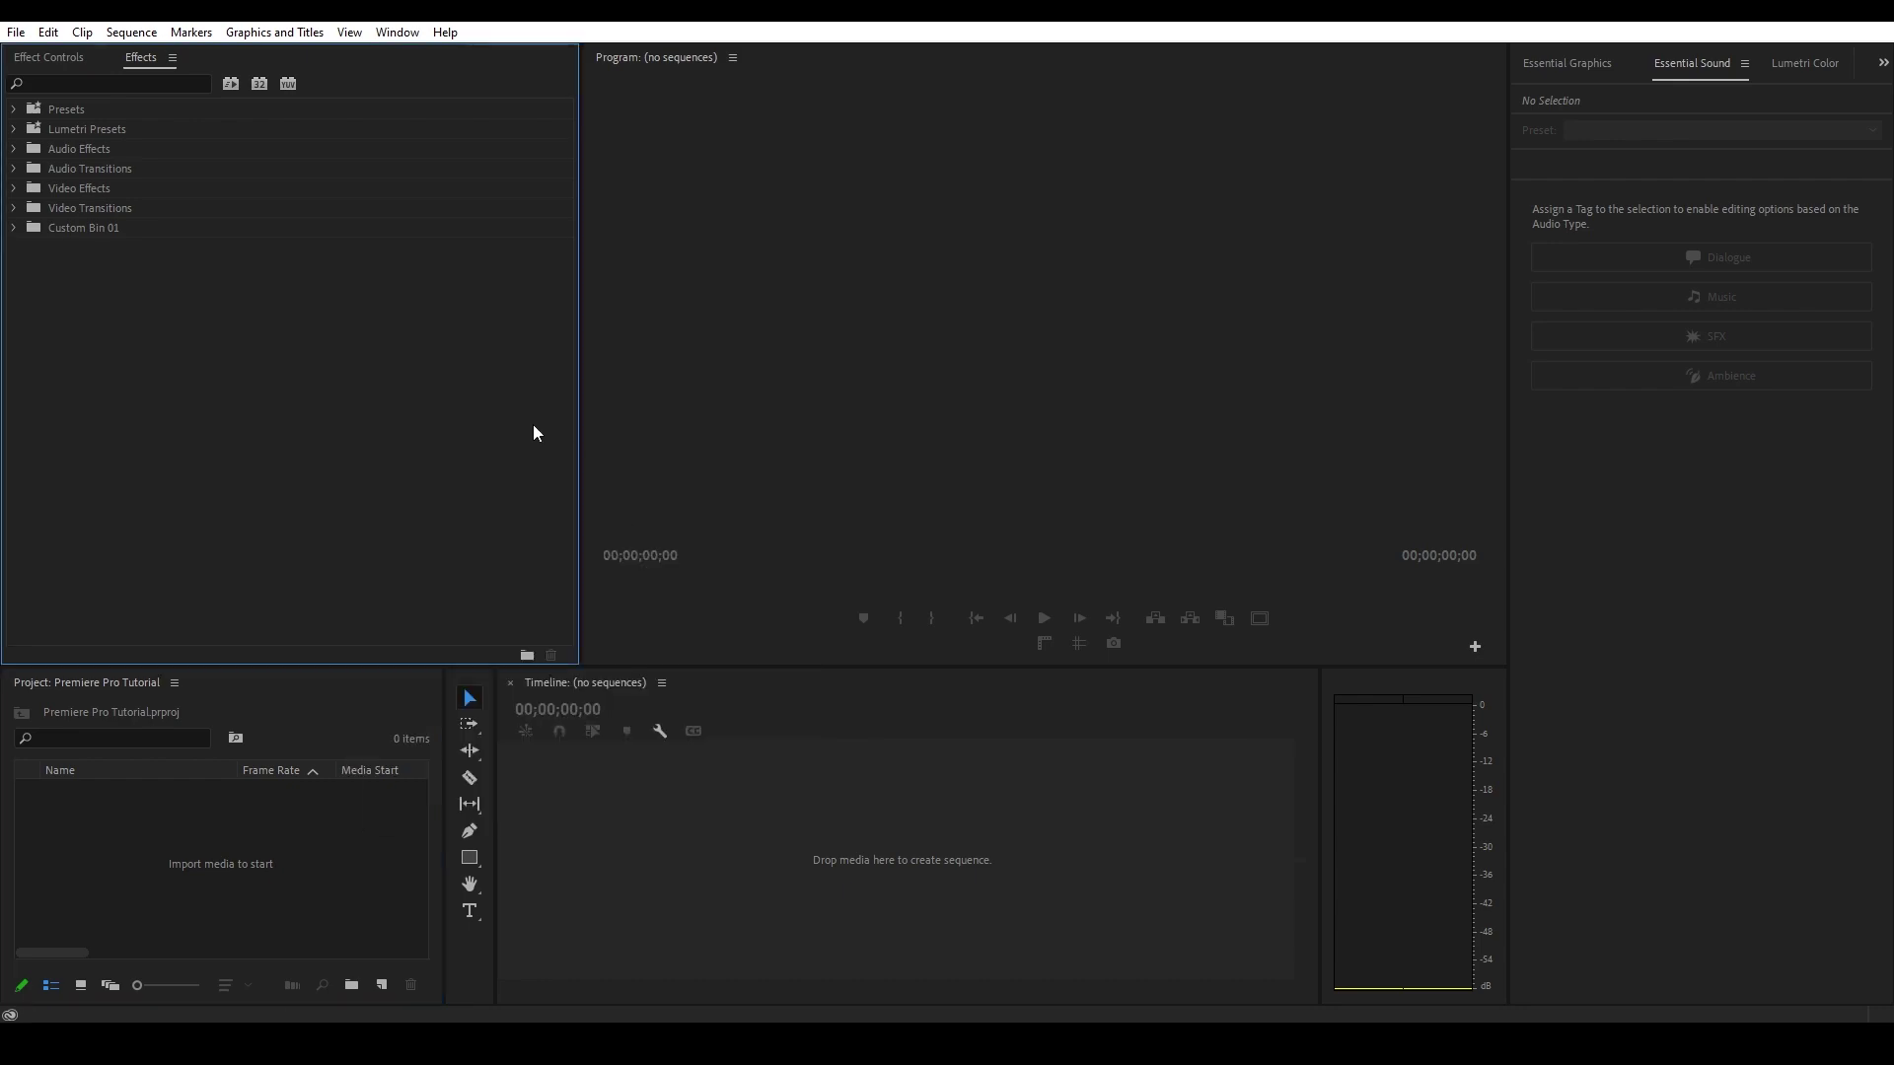
Begin a new sequence via File > New > Sequence
click(15, 31)
mouse_move(99, 54)
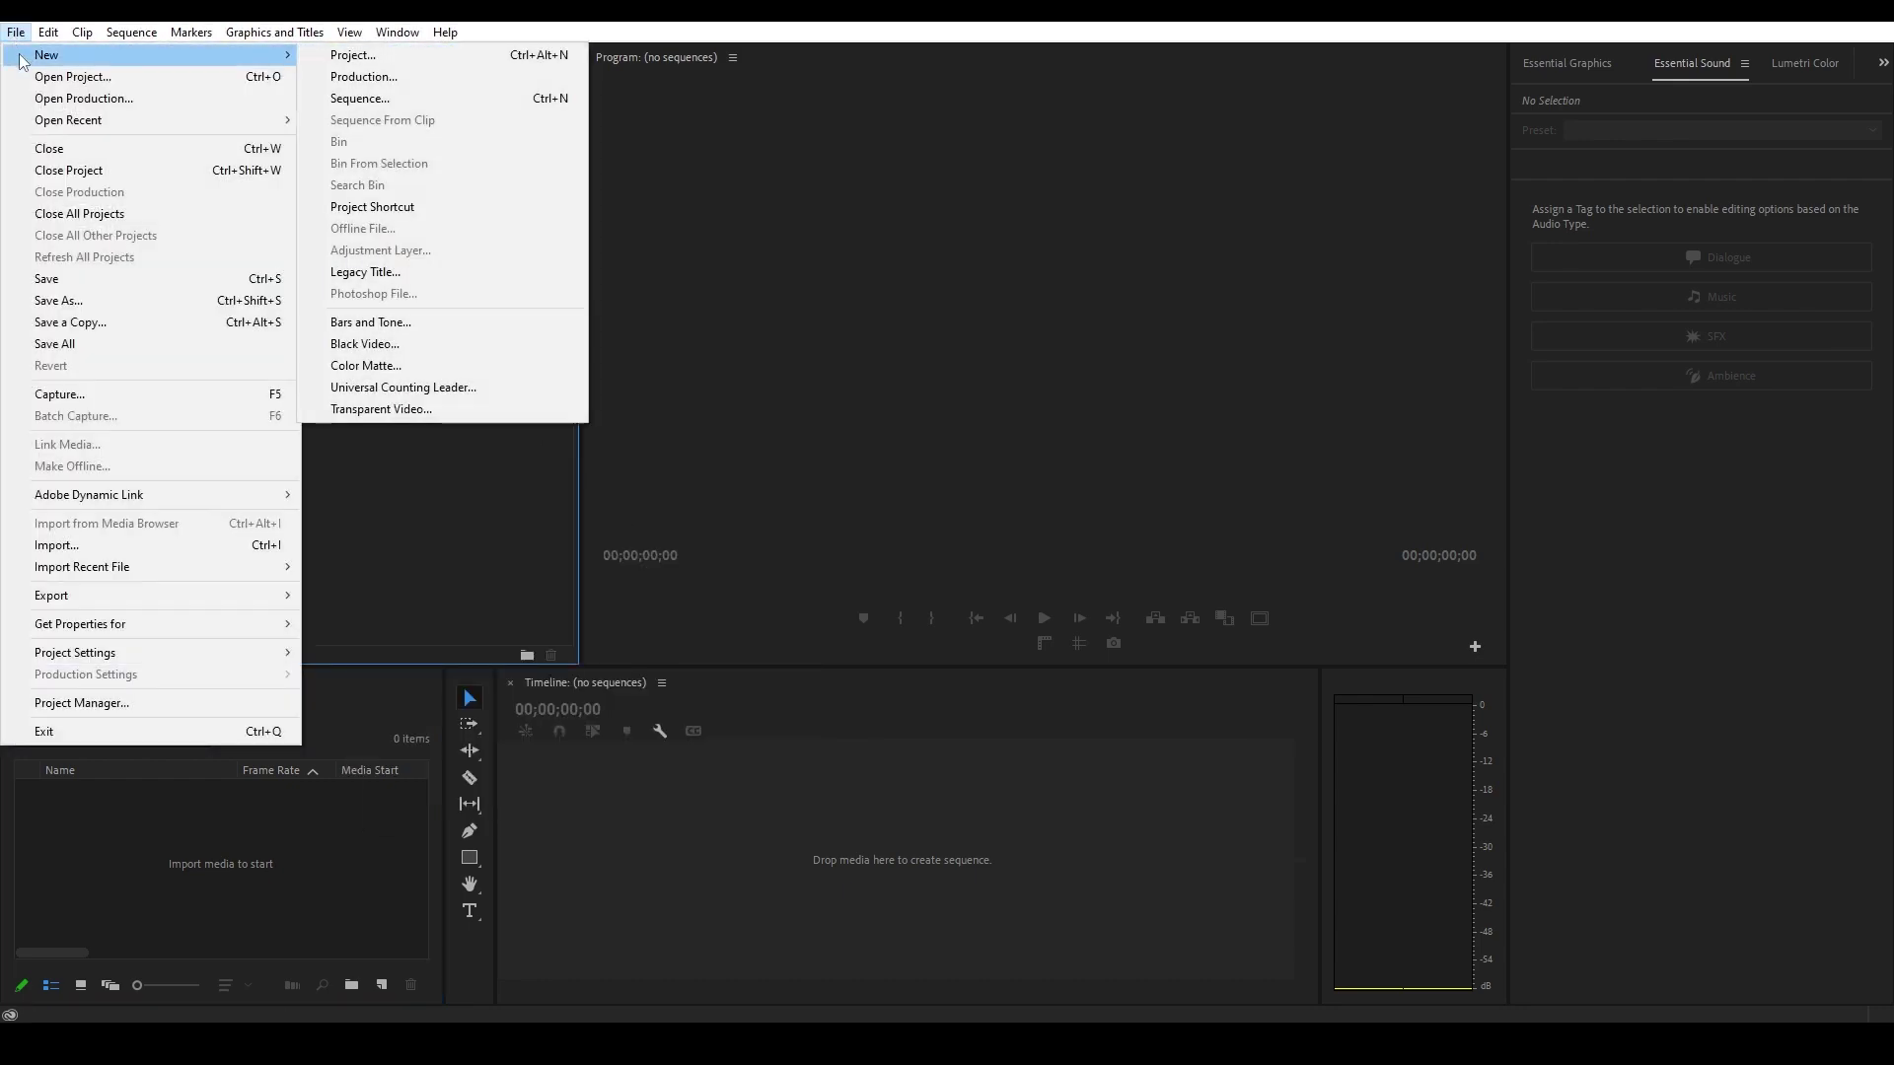
click(377, 94)
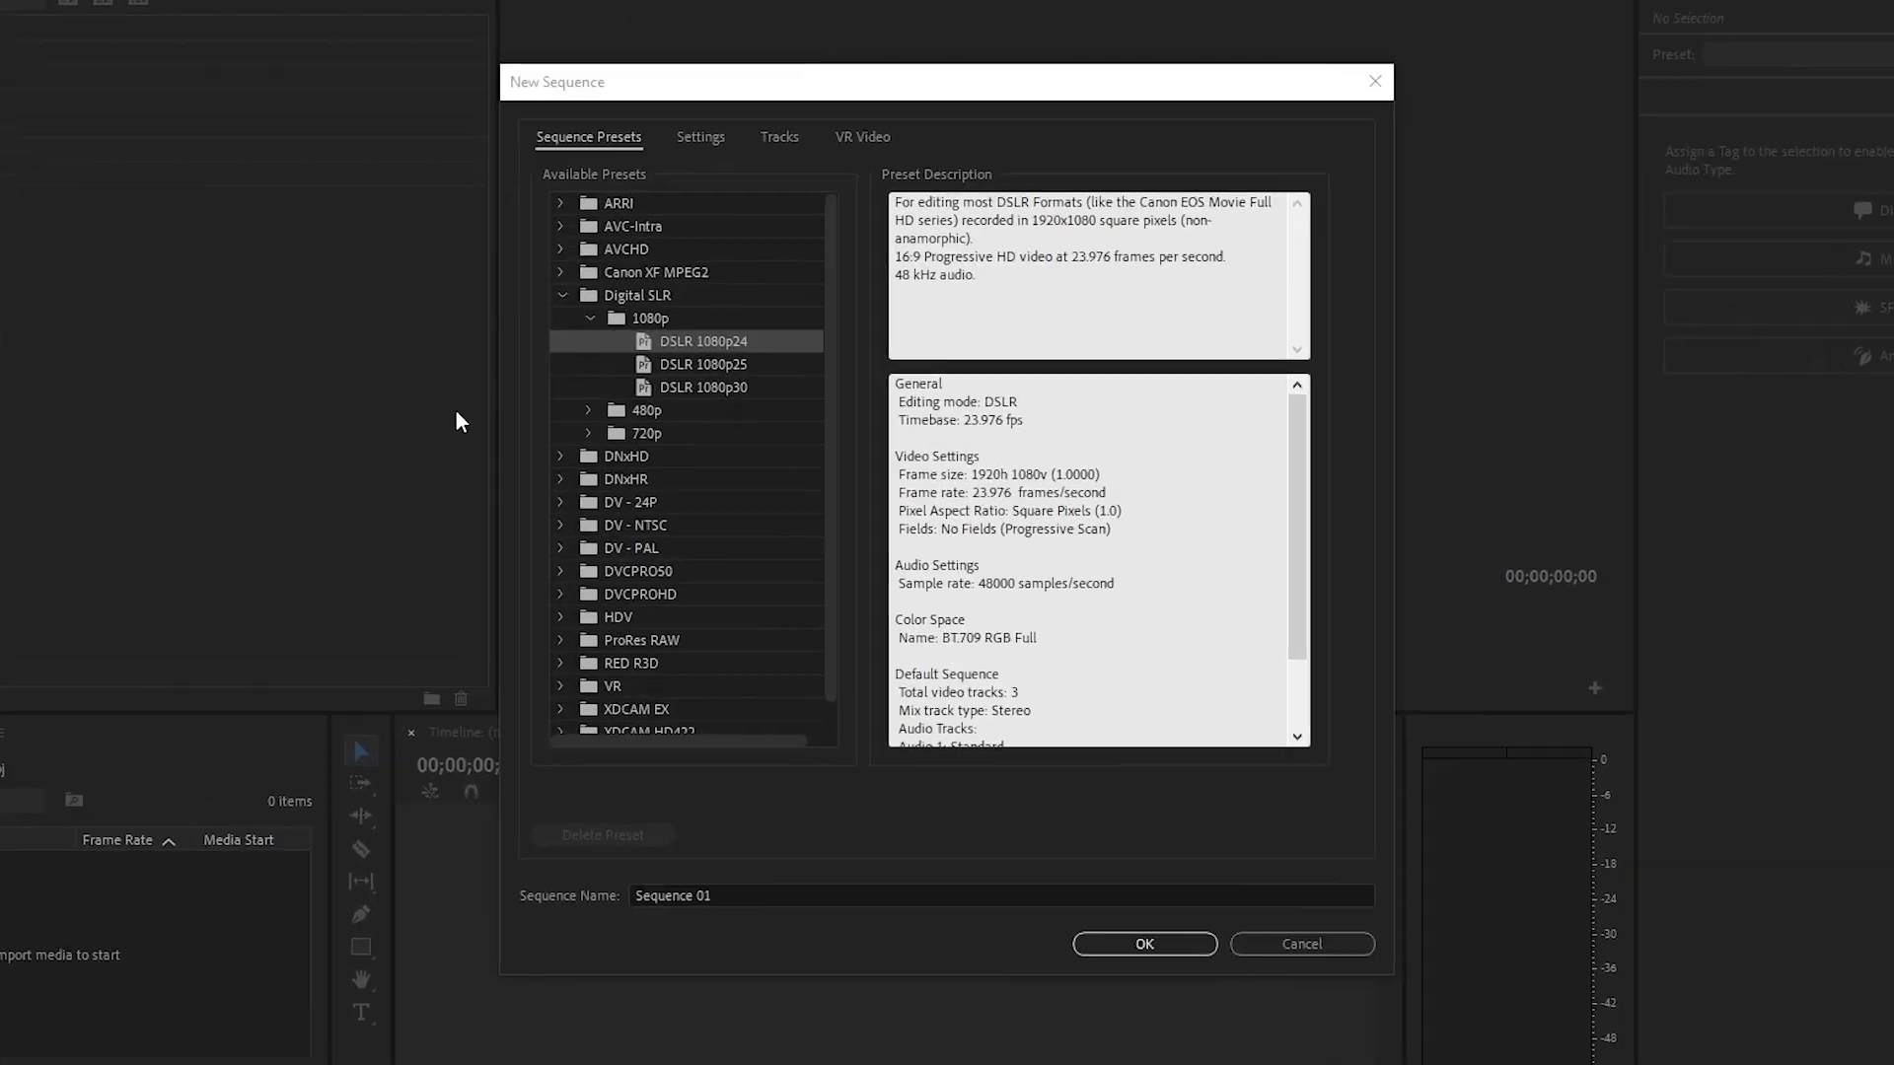
Create a DSLR 1080p24 sequence named 'tutorial'
scroll(622, 464, down, 1)
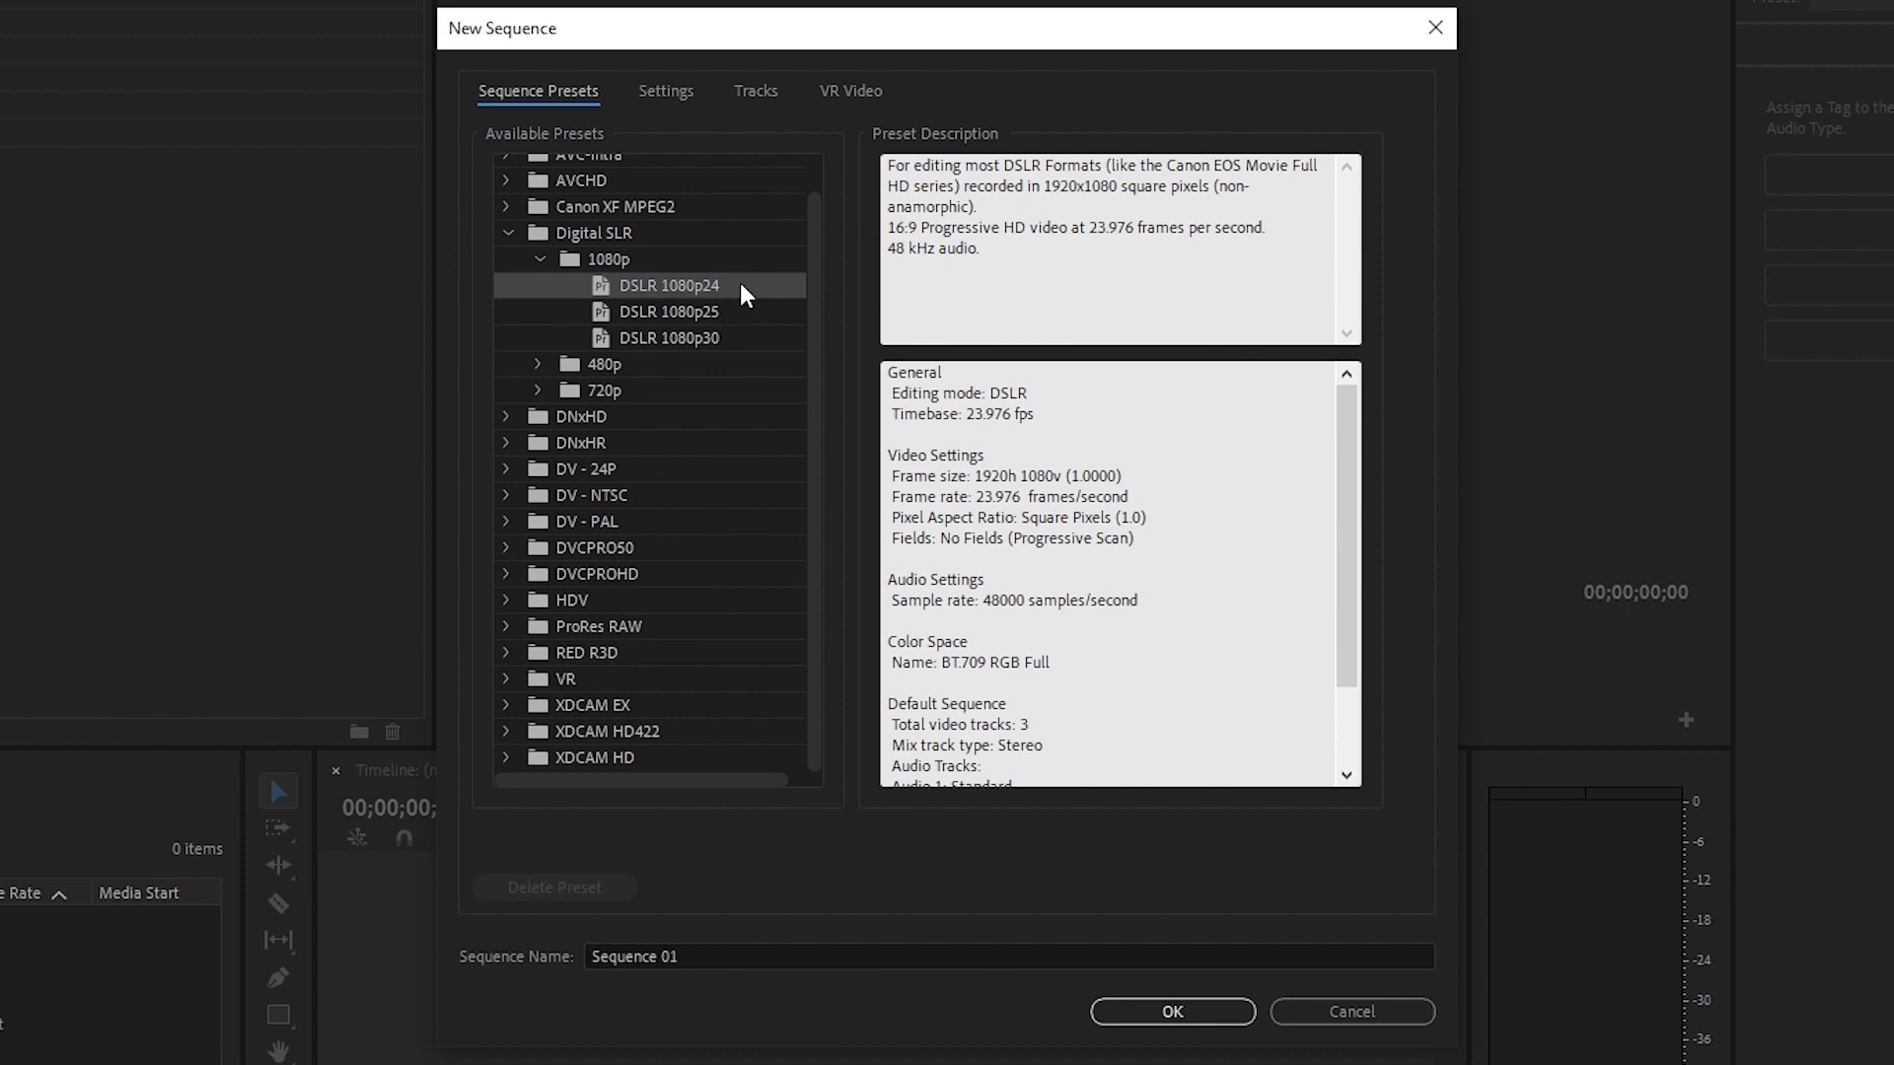
click(665, 90)
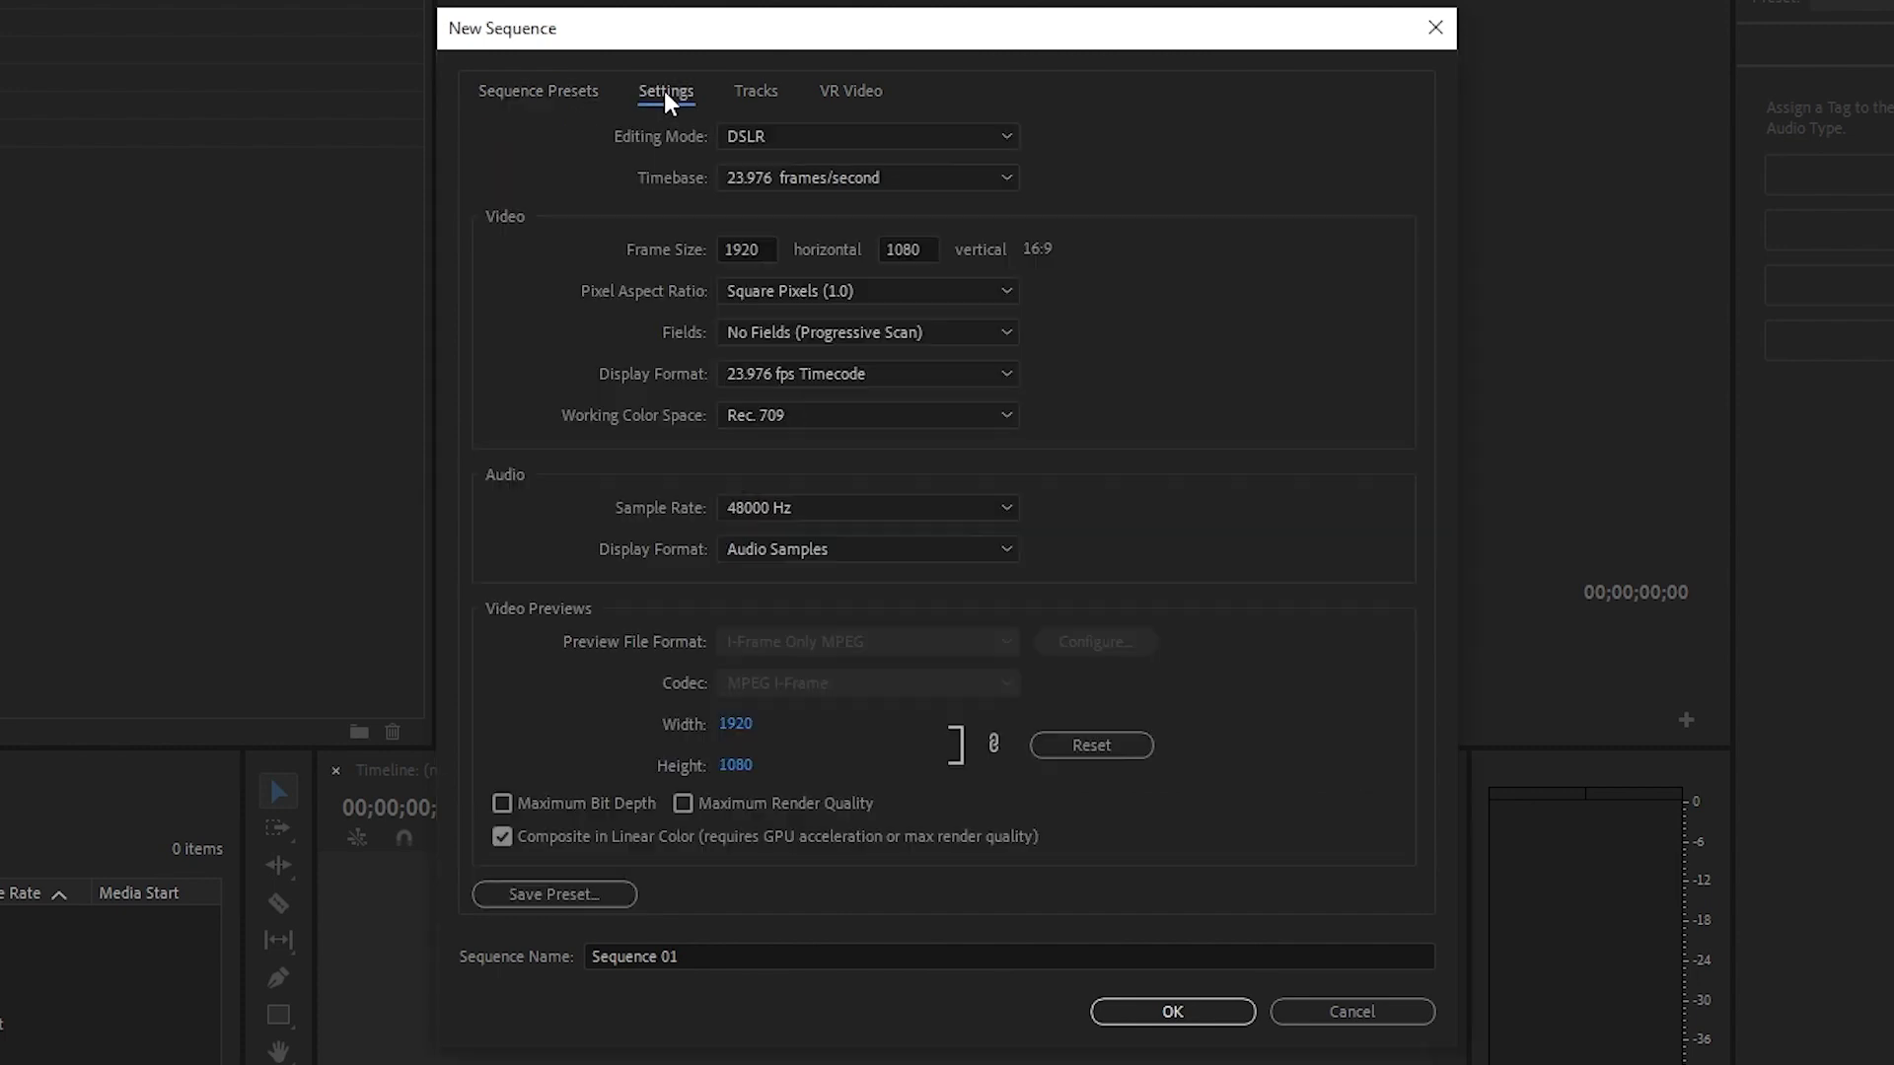
click(784, 139)
scroll(790, 207, up, 5)
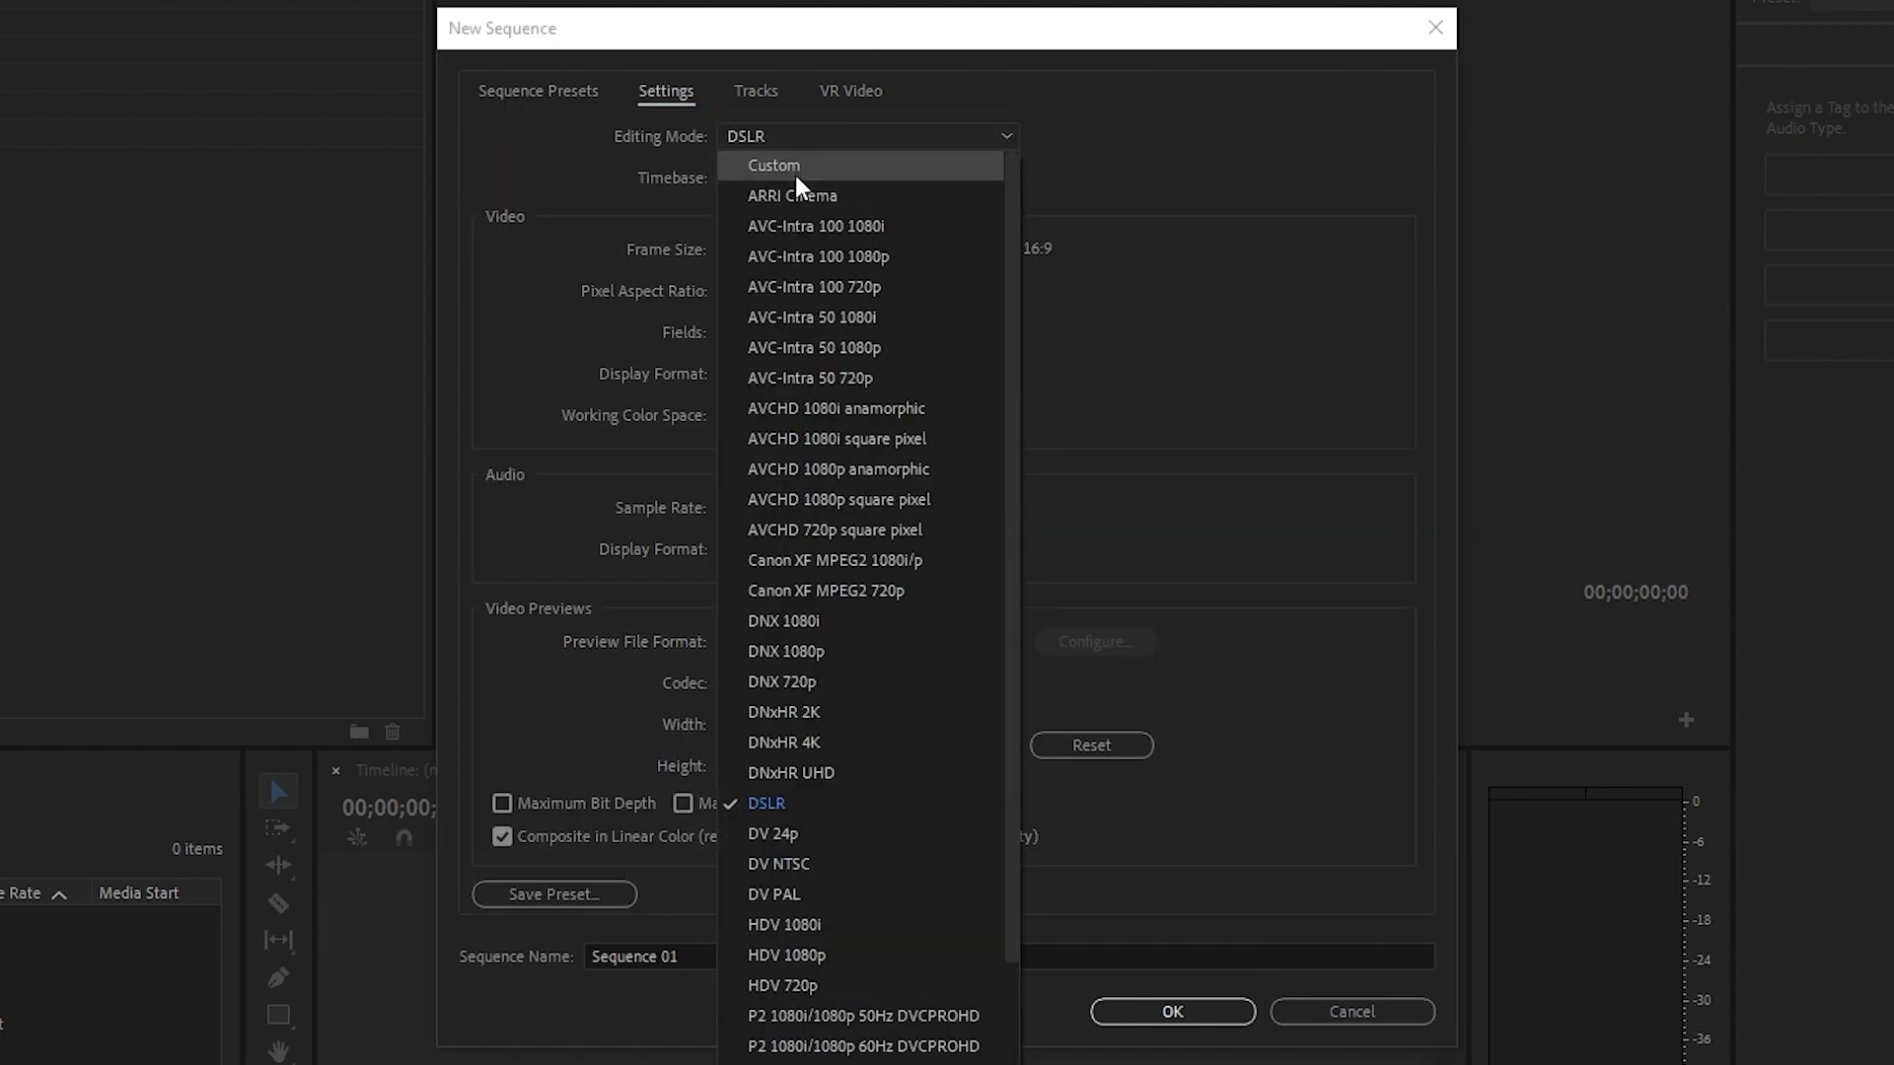
click(794, 168)
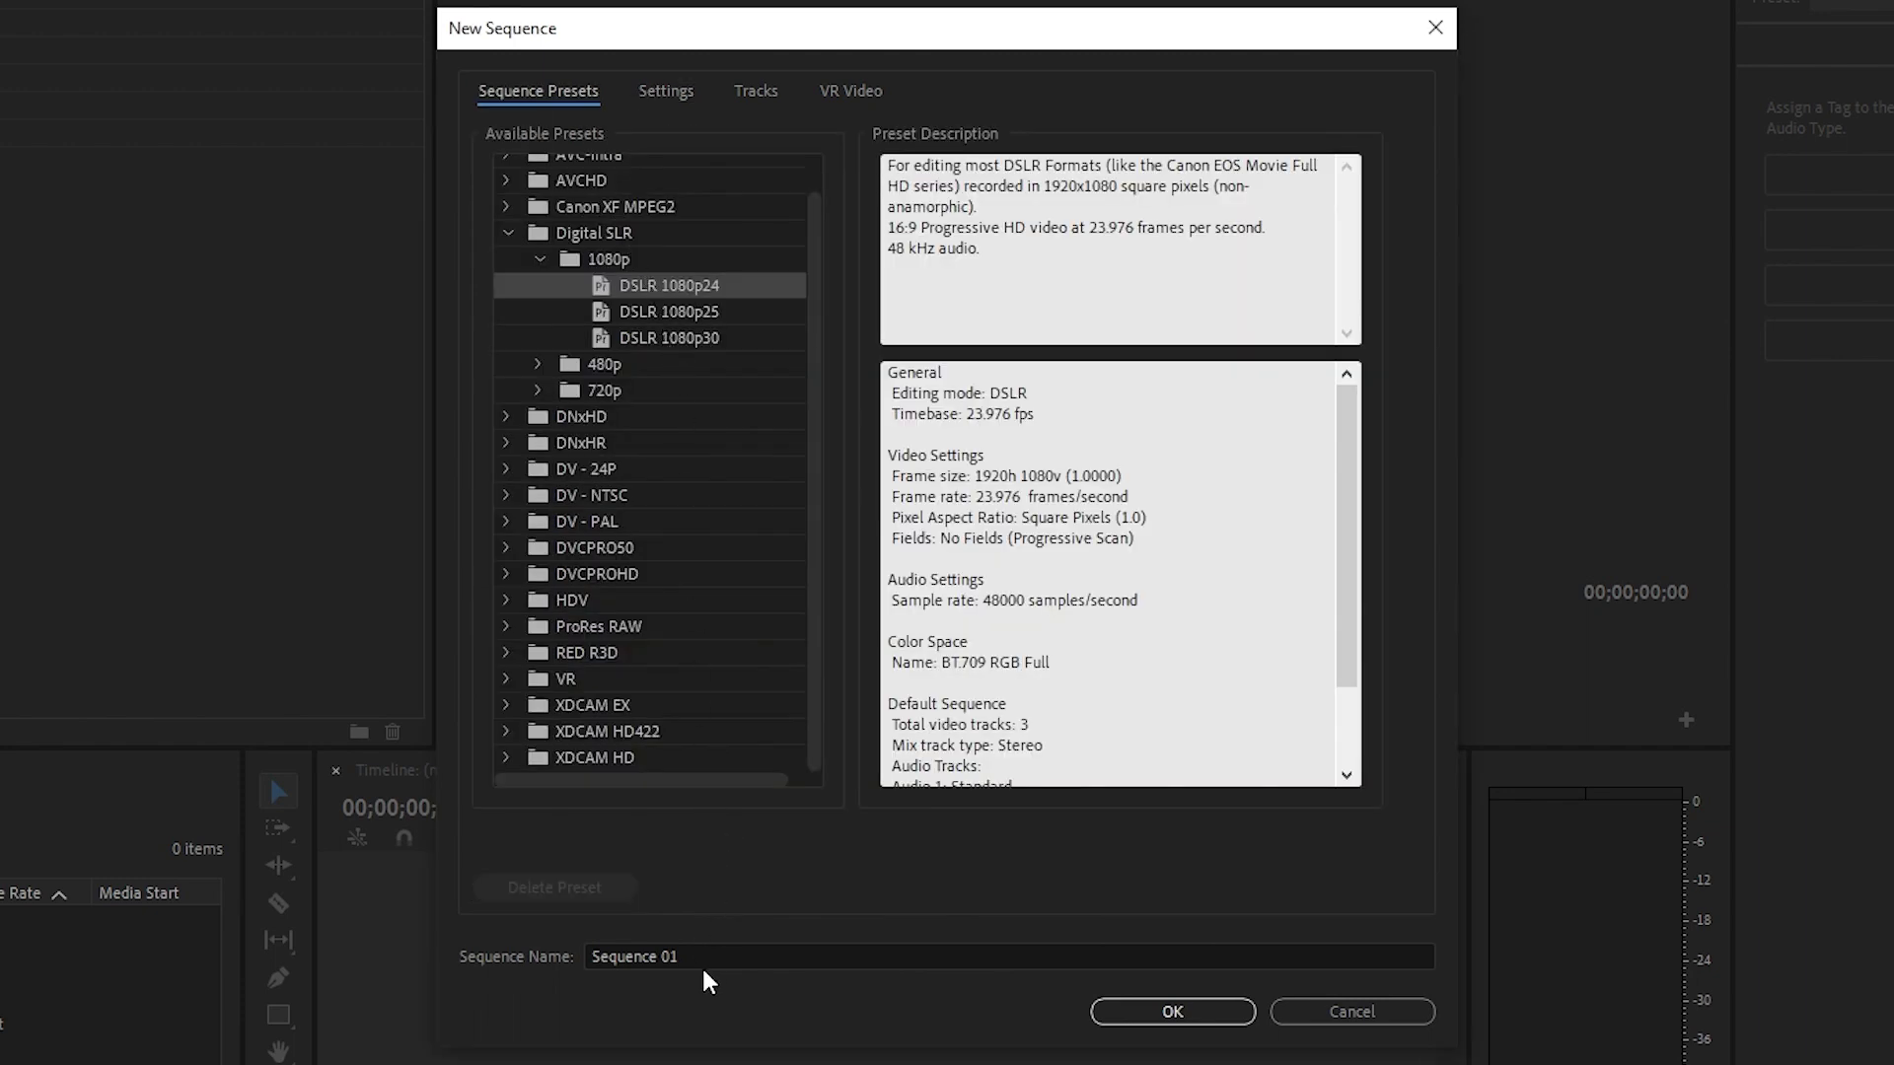
click(702, 956)
text(tutorial)
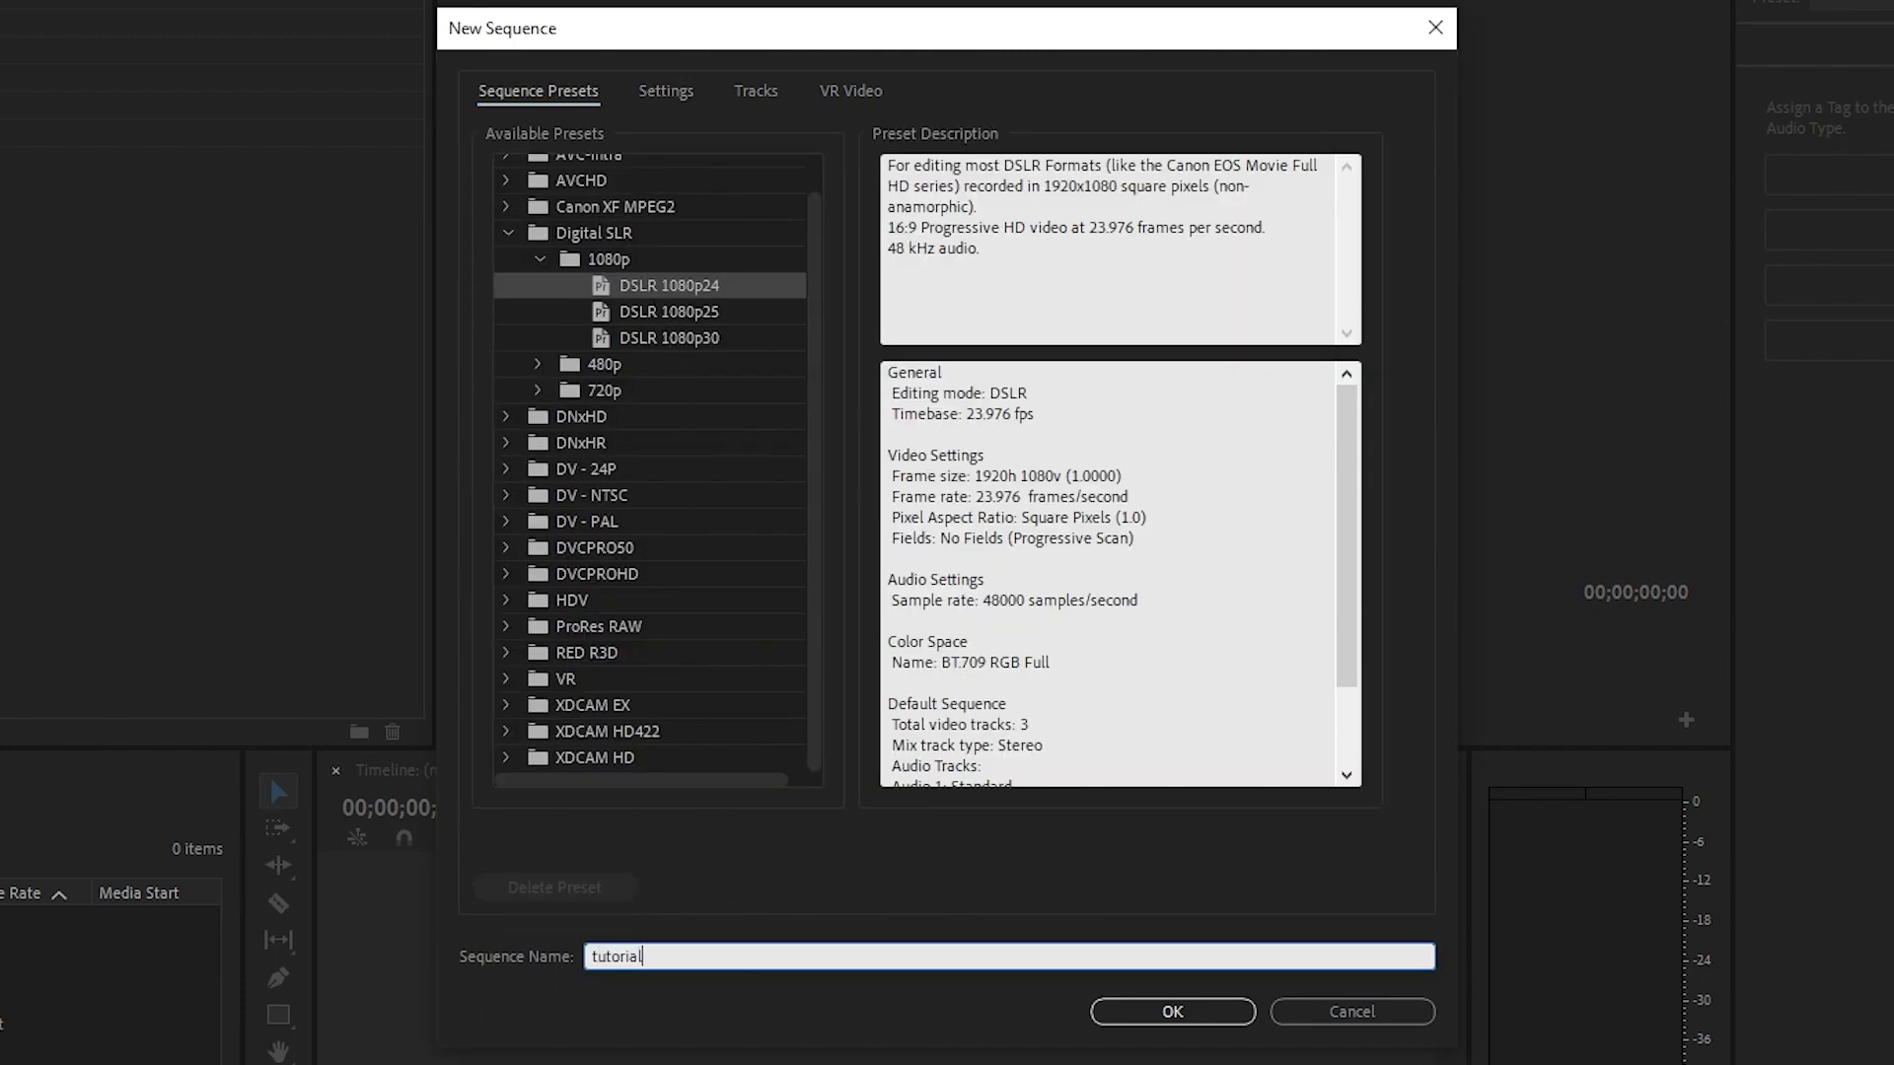
click(1149, 1015)
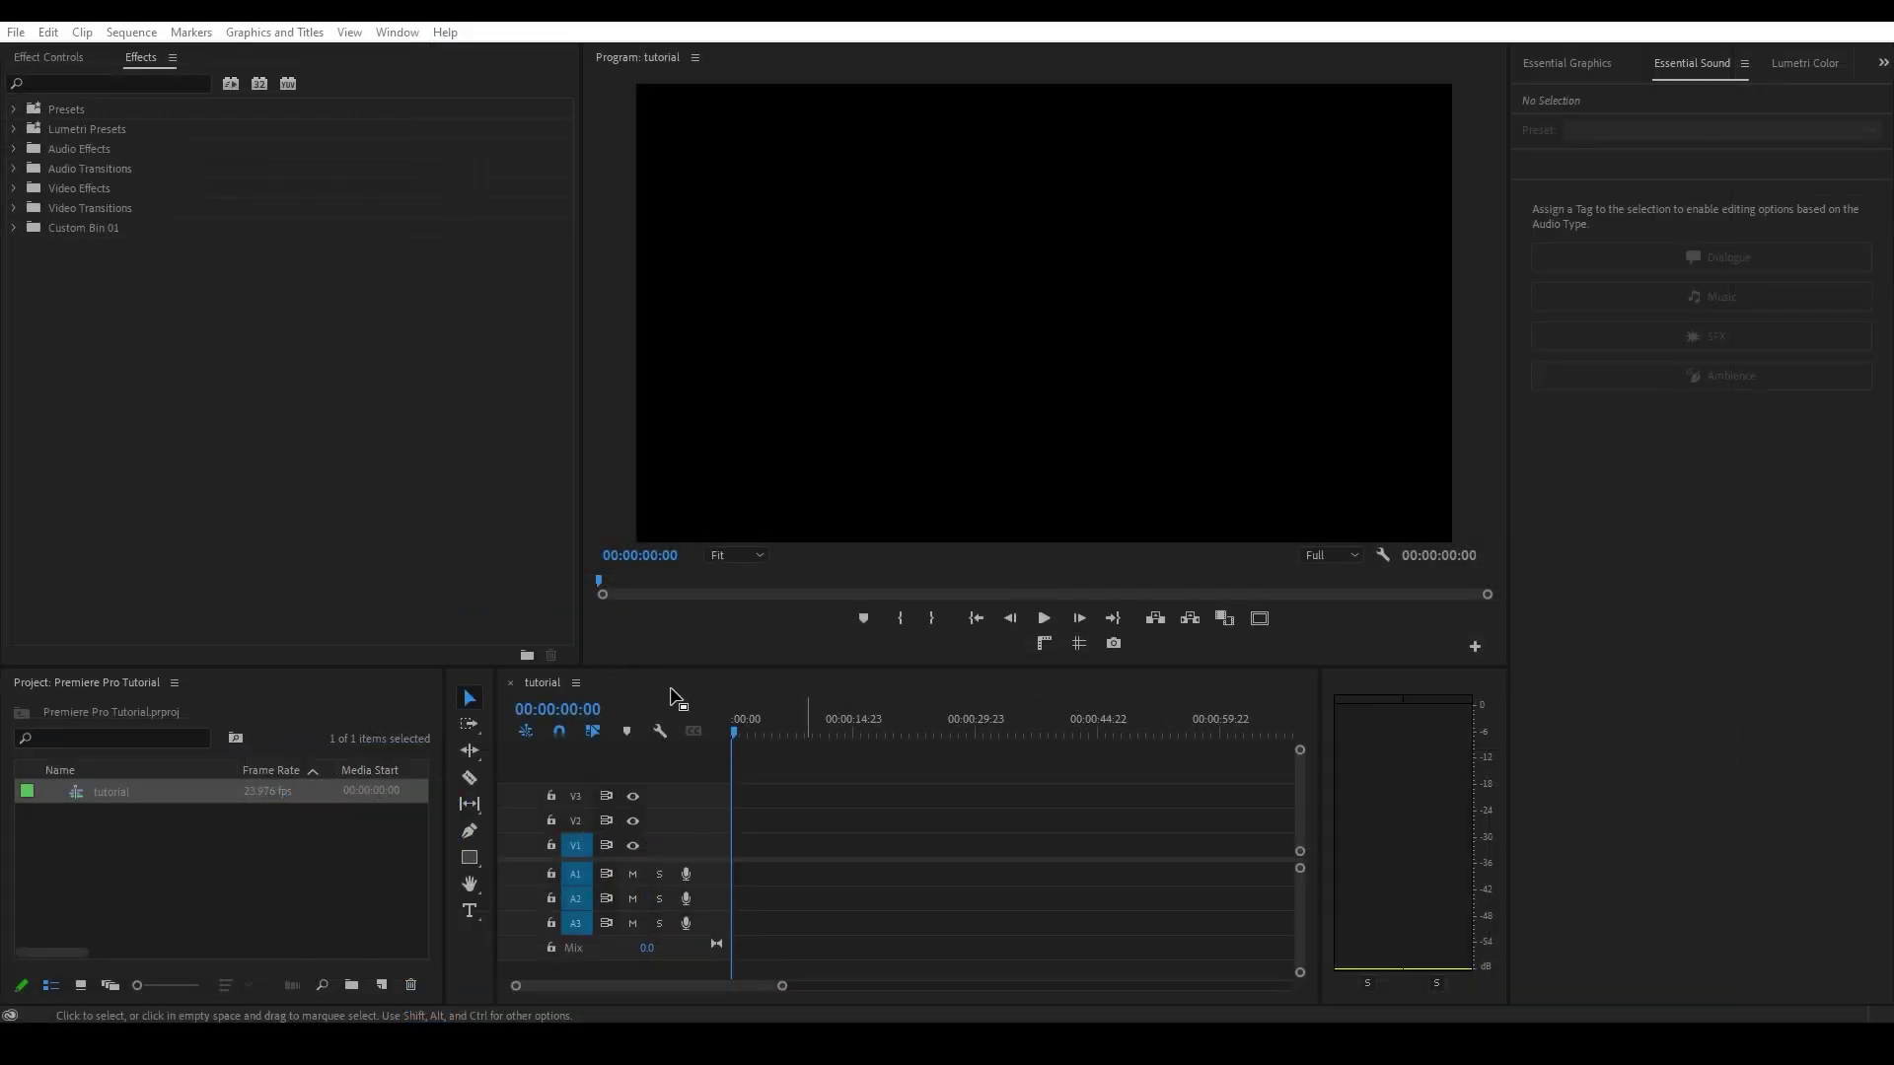
mouse_move(734, 730)
mouse_down()
mouse_move(1022, 743)
mouse_move(716, 737)
mouse_up()
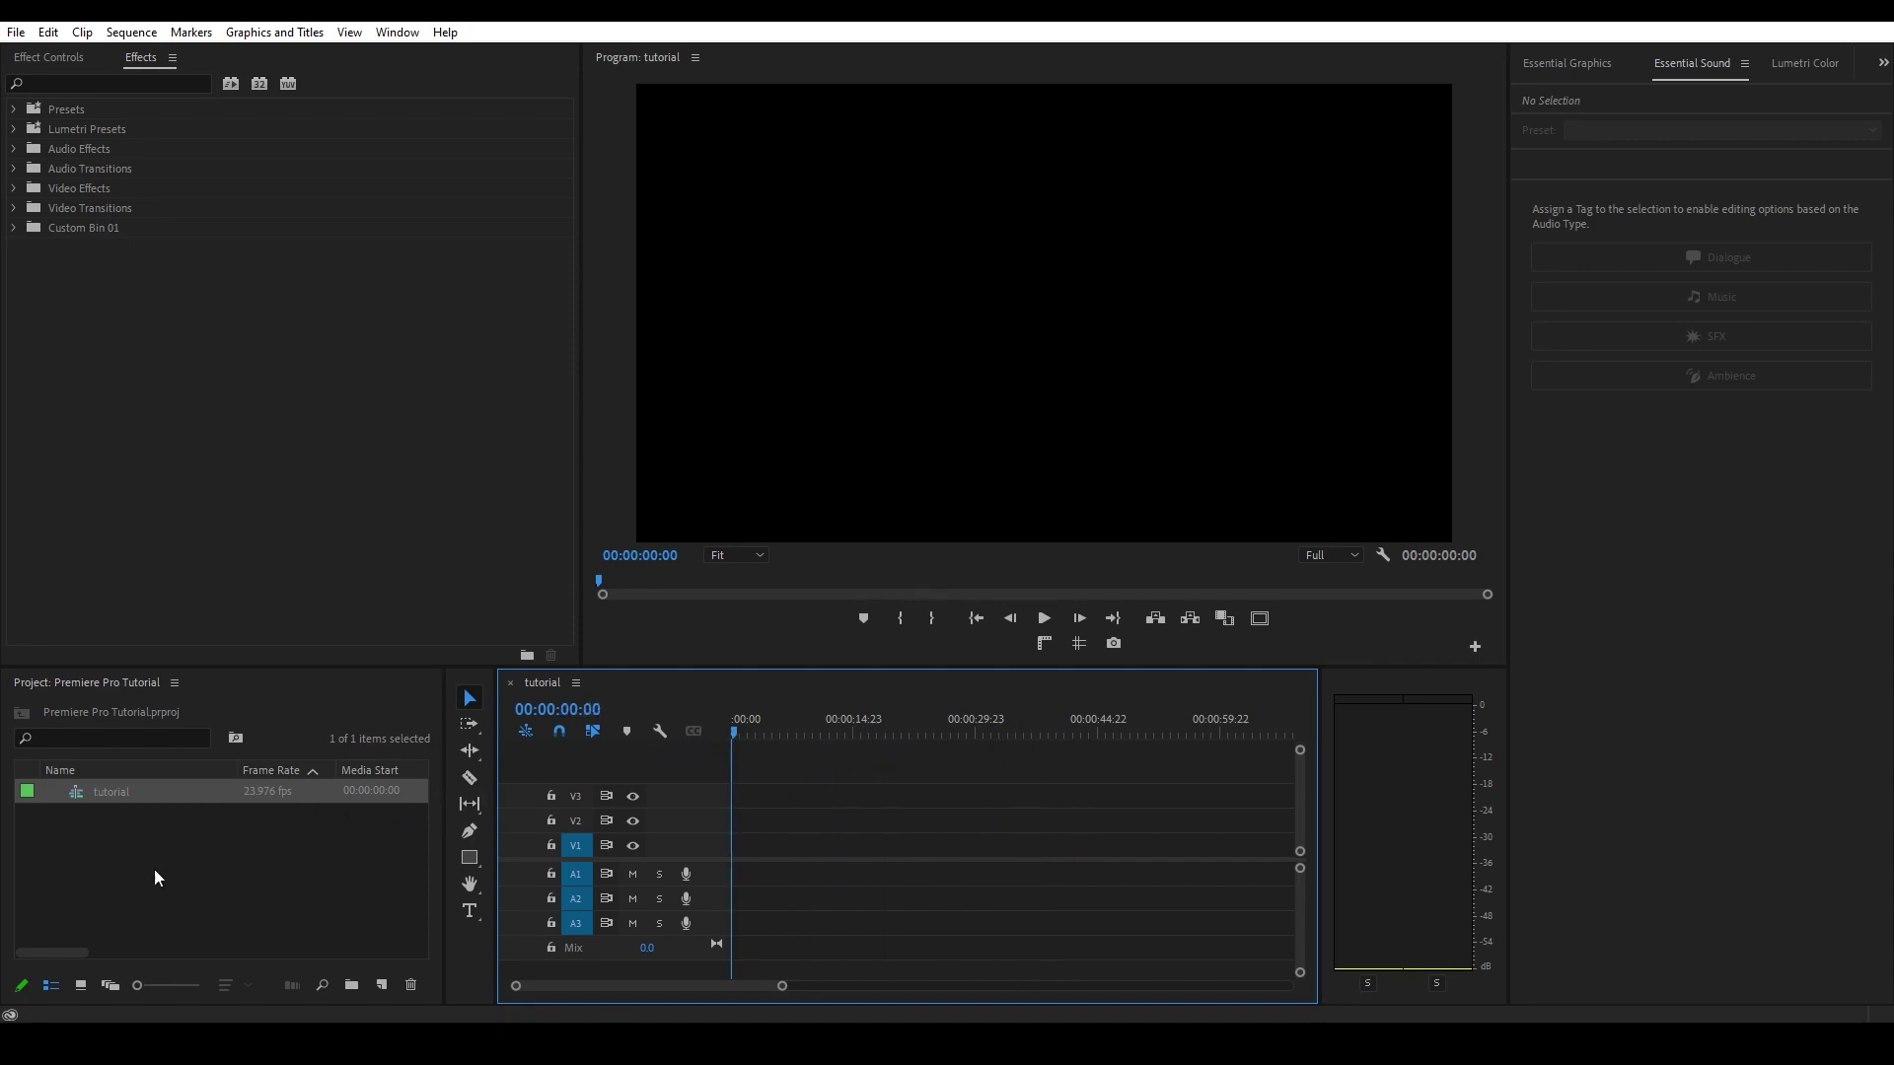
click(309, 877)
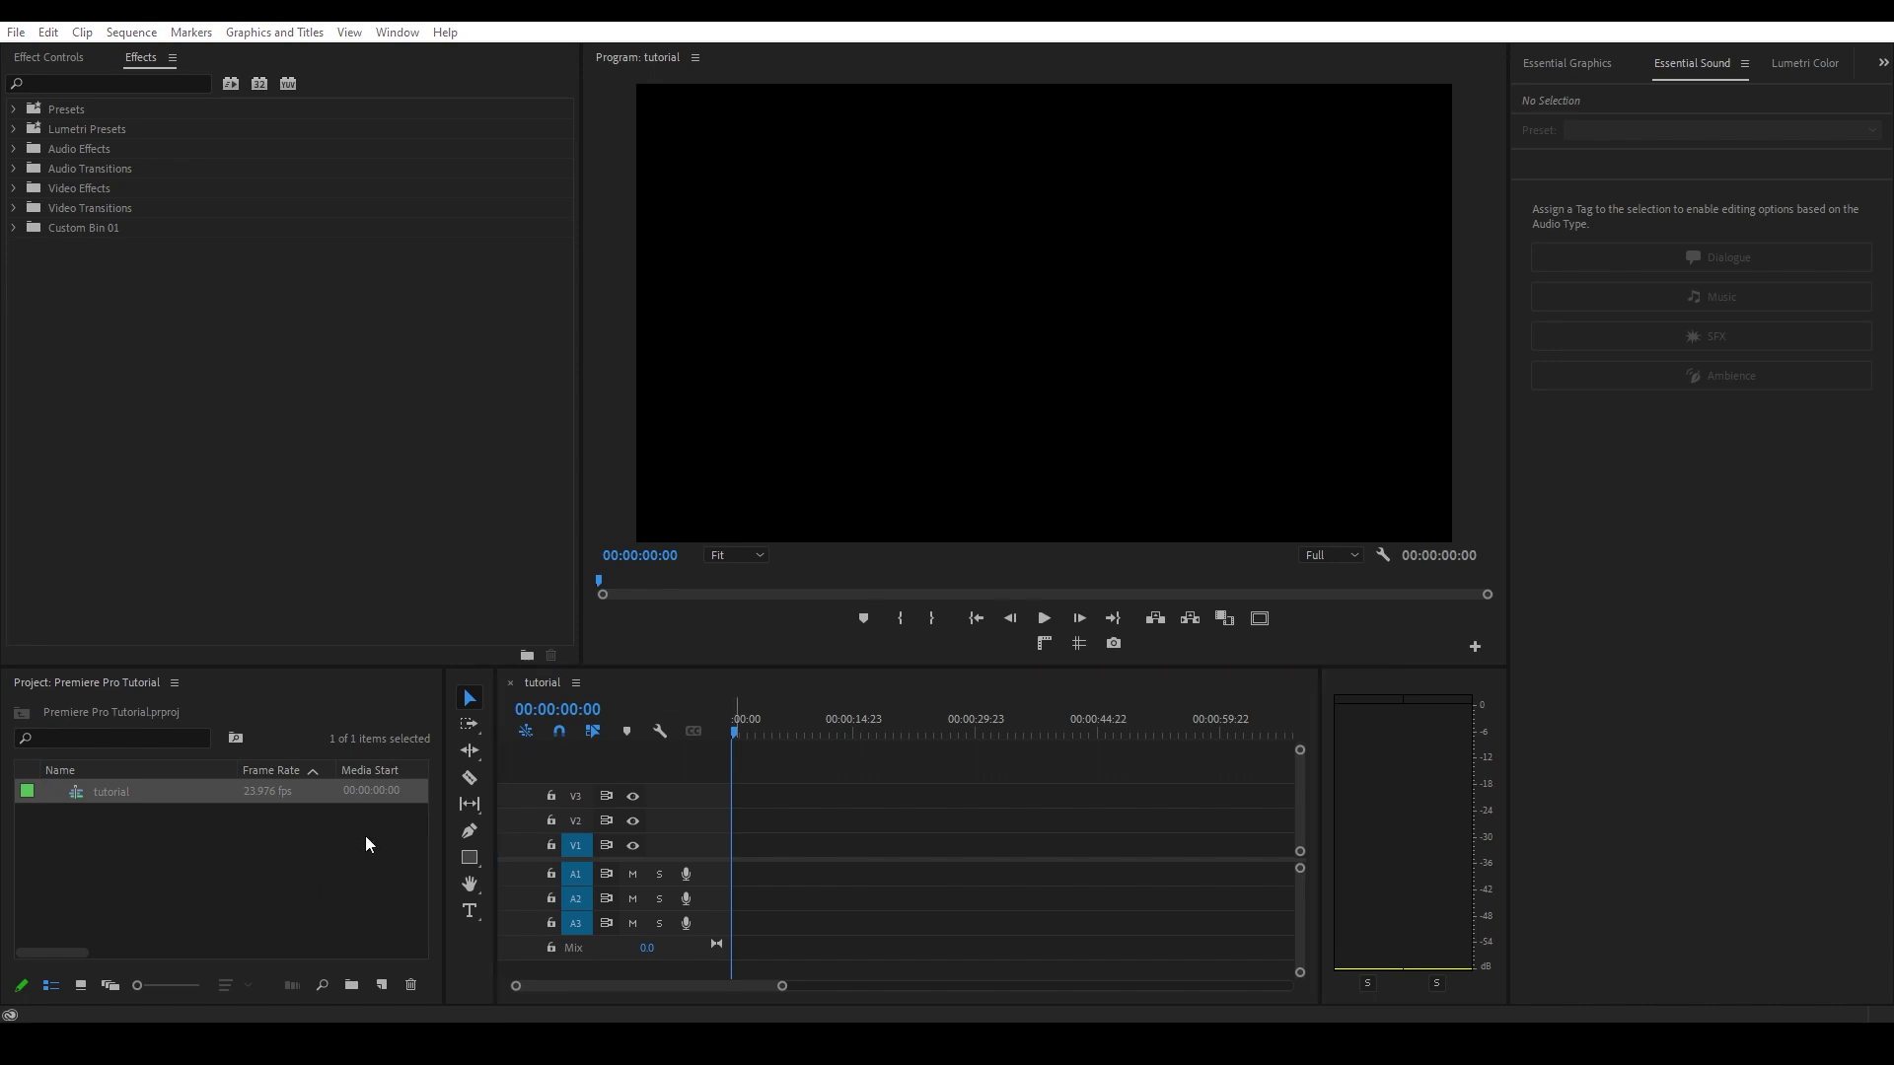
double_click(365, 844)
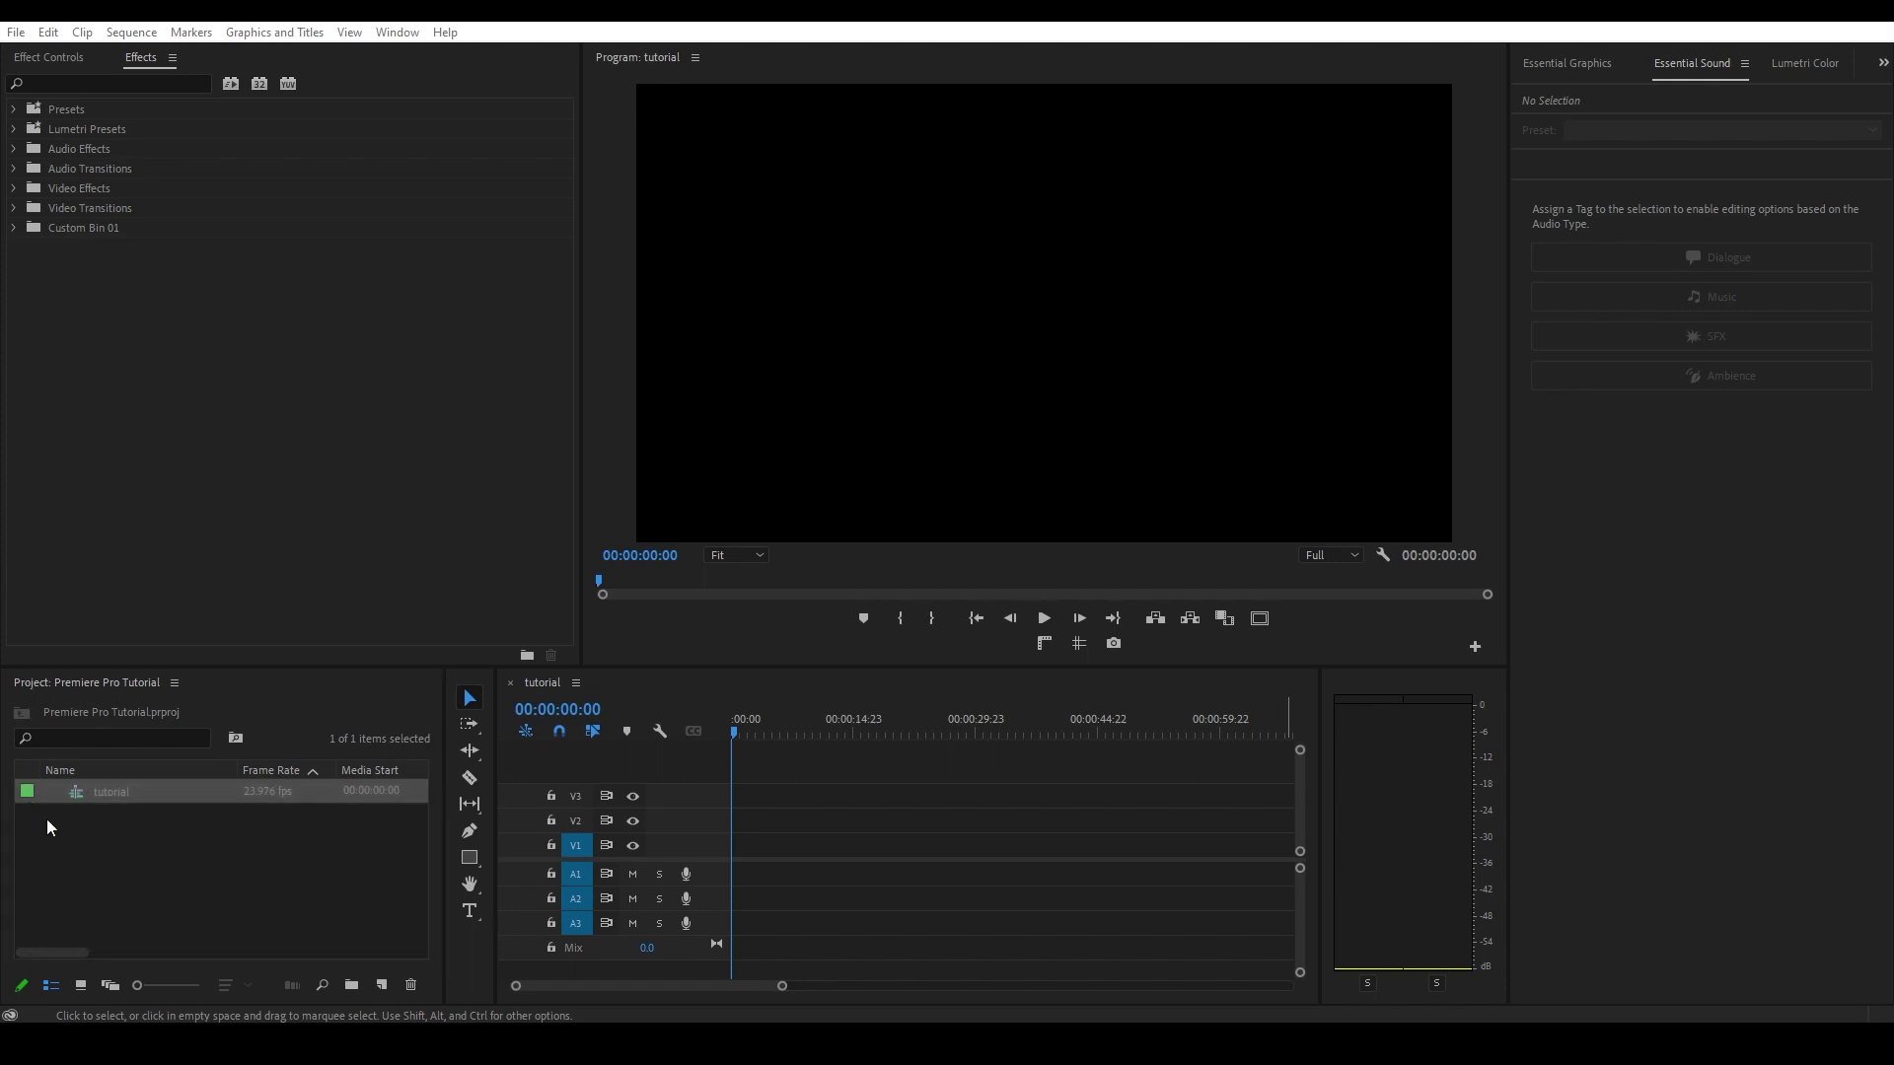
click(333, 846)
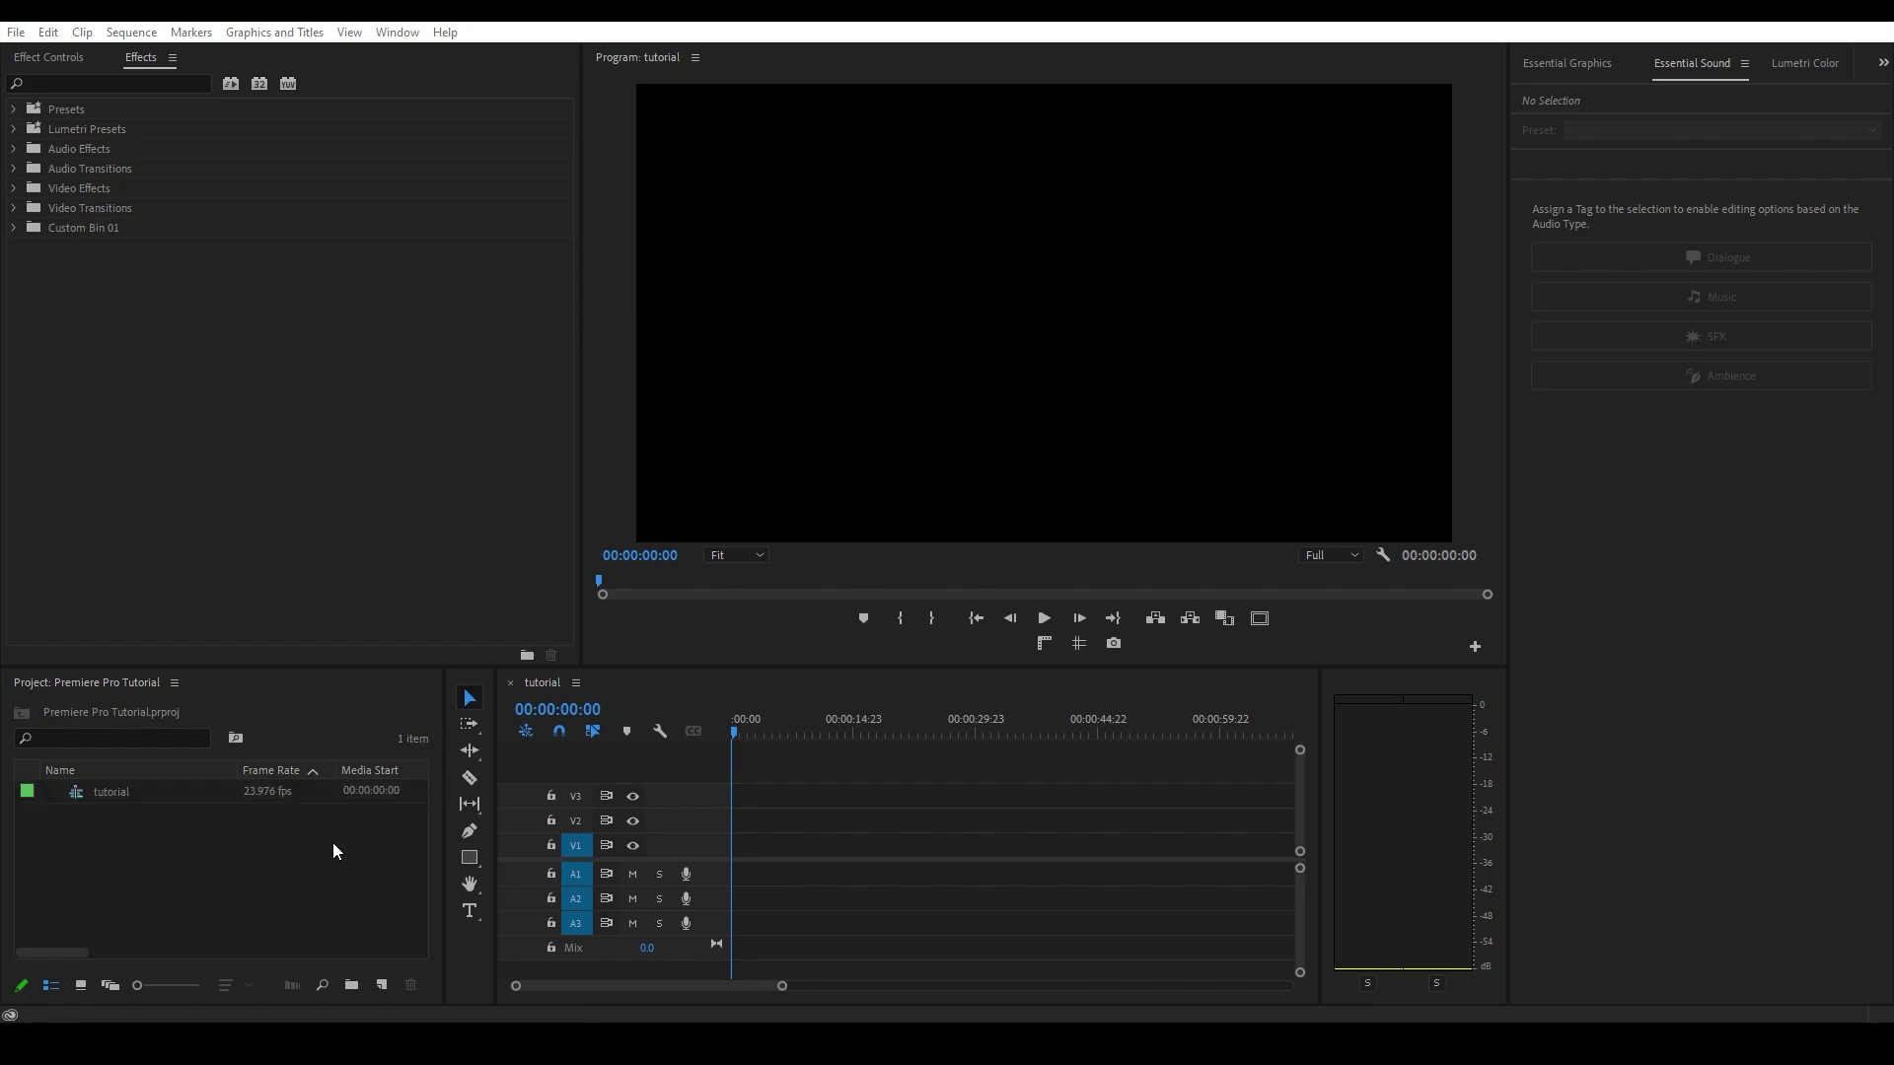
Add two new bins to the Project panel named Video and Audio
right_click(334, 843)
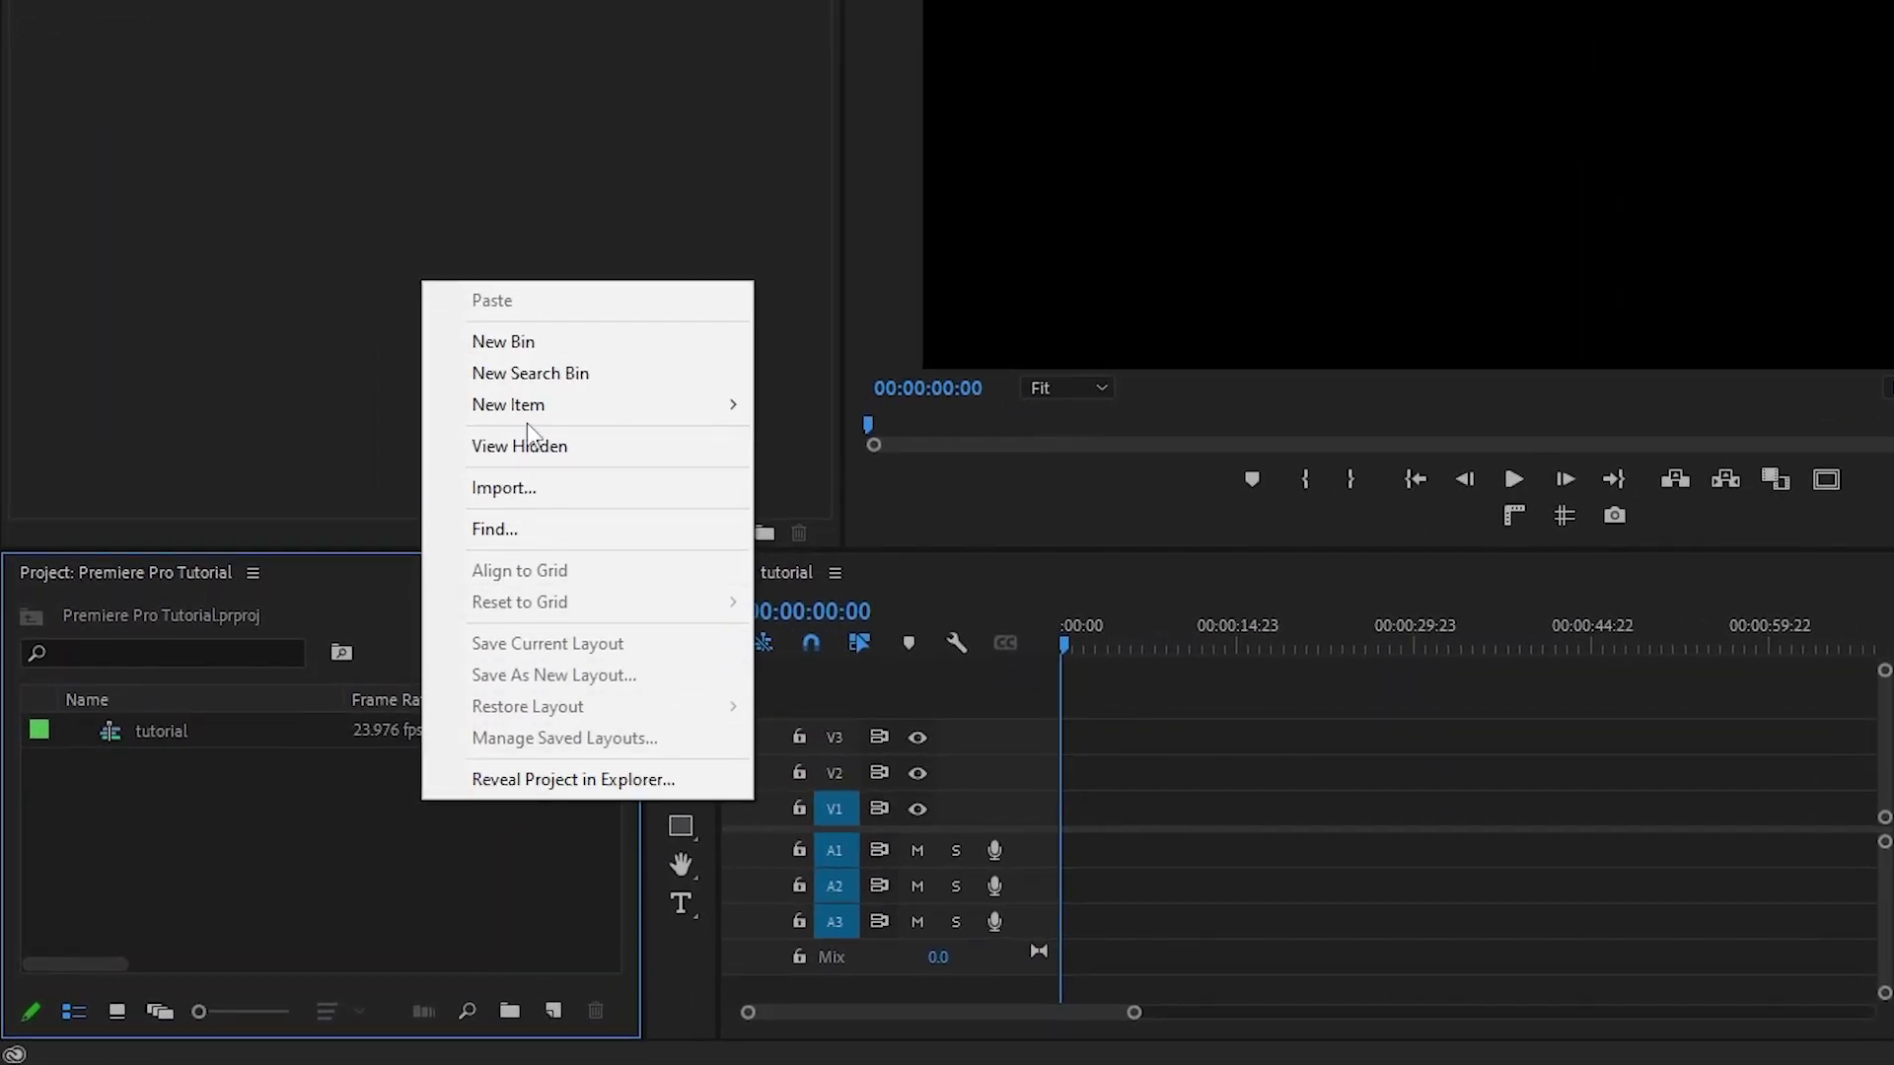
click(537, 342)
text(V)
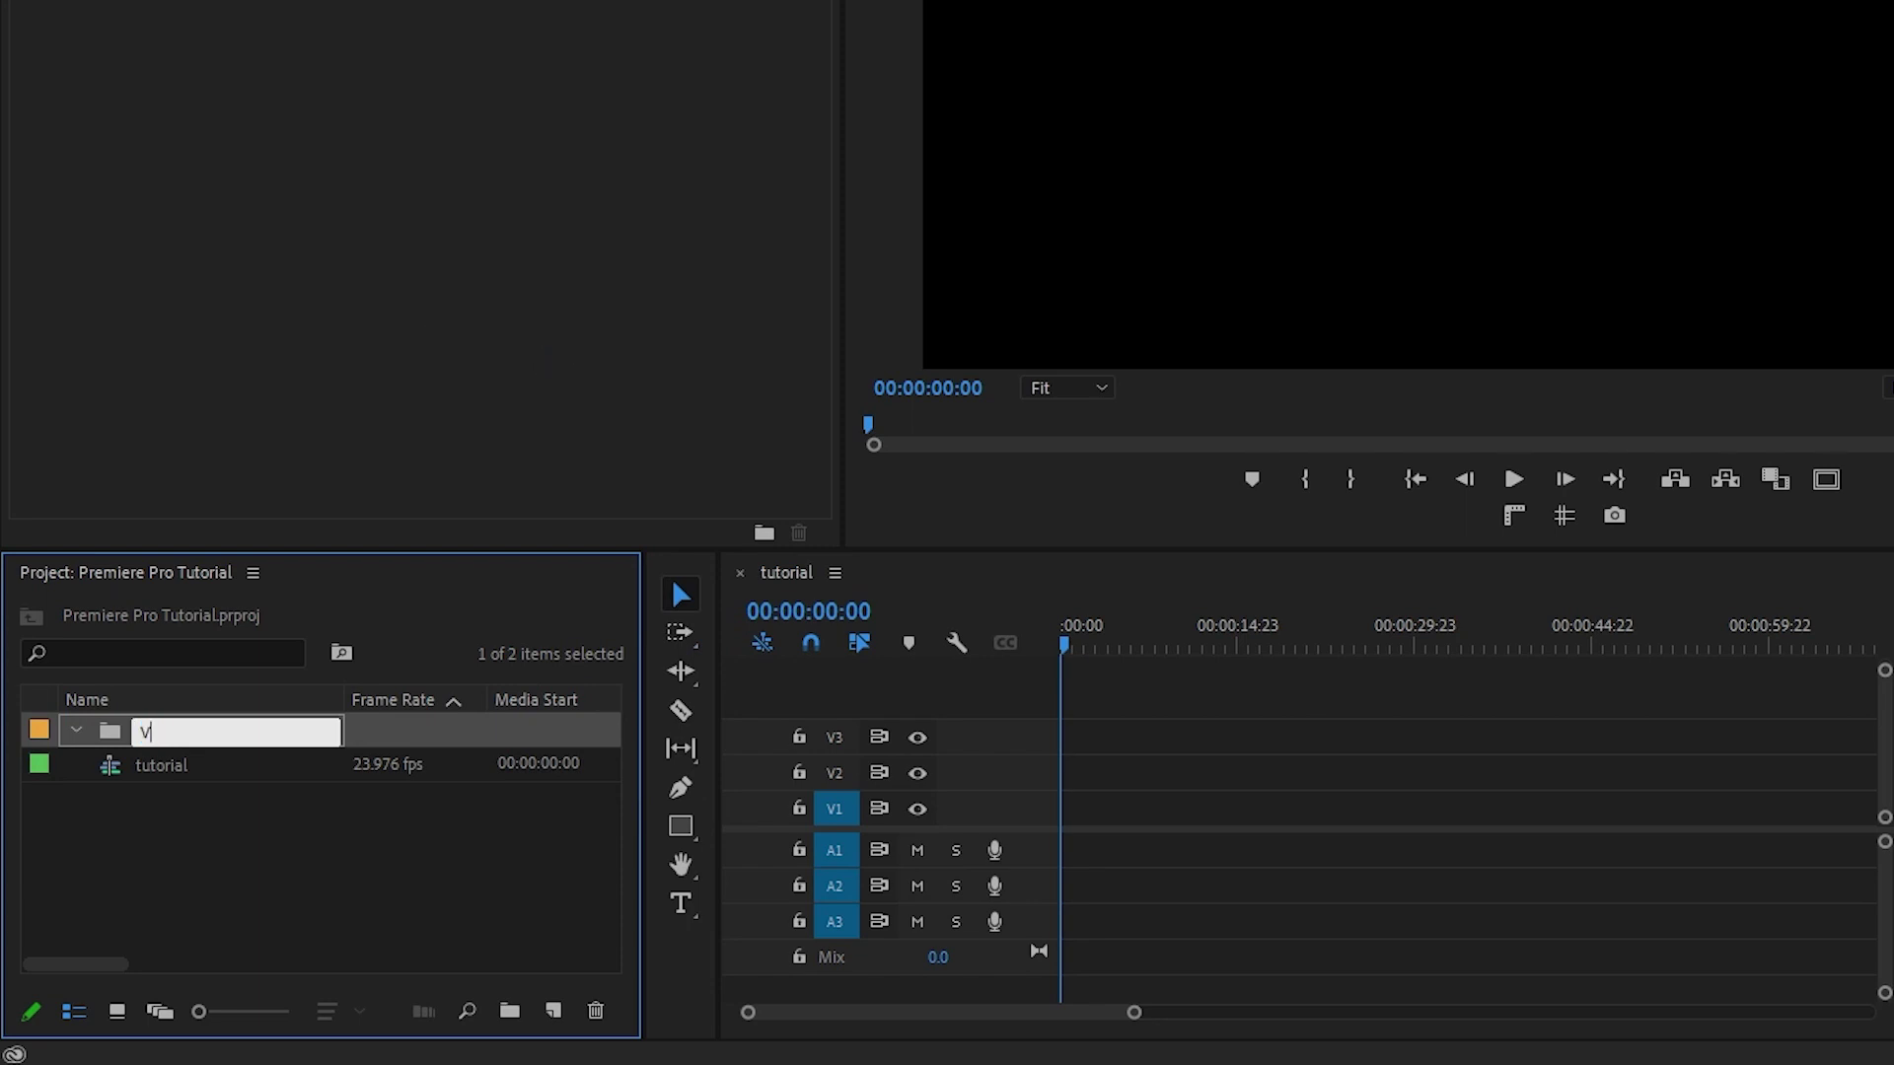
text(ideo)
key(Tab)
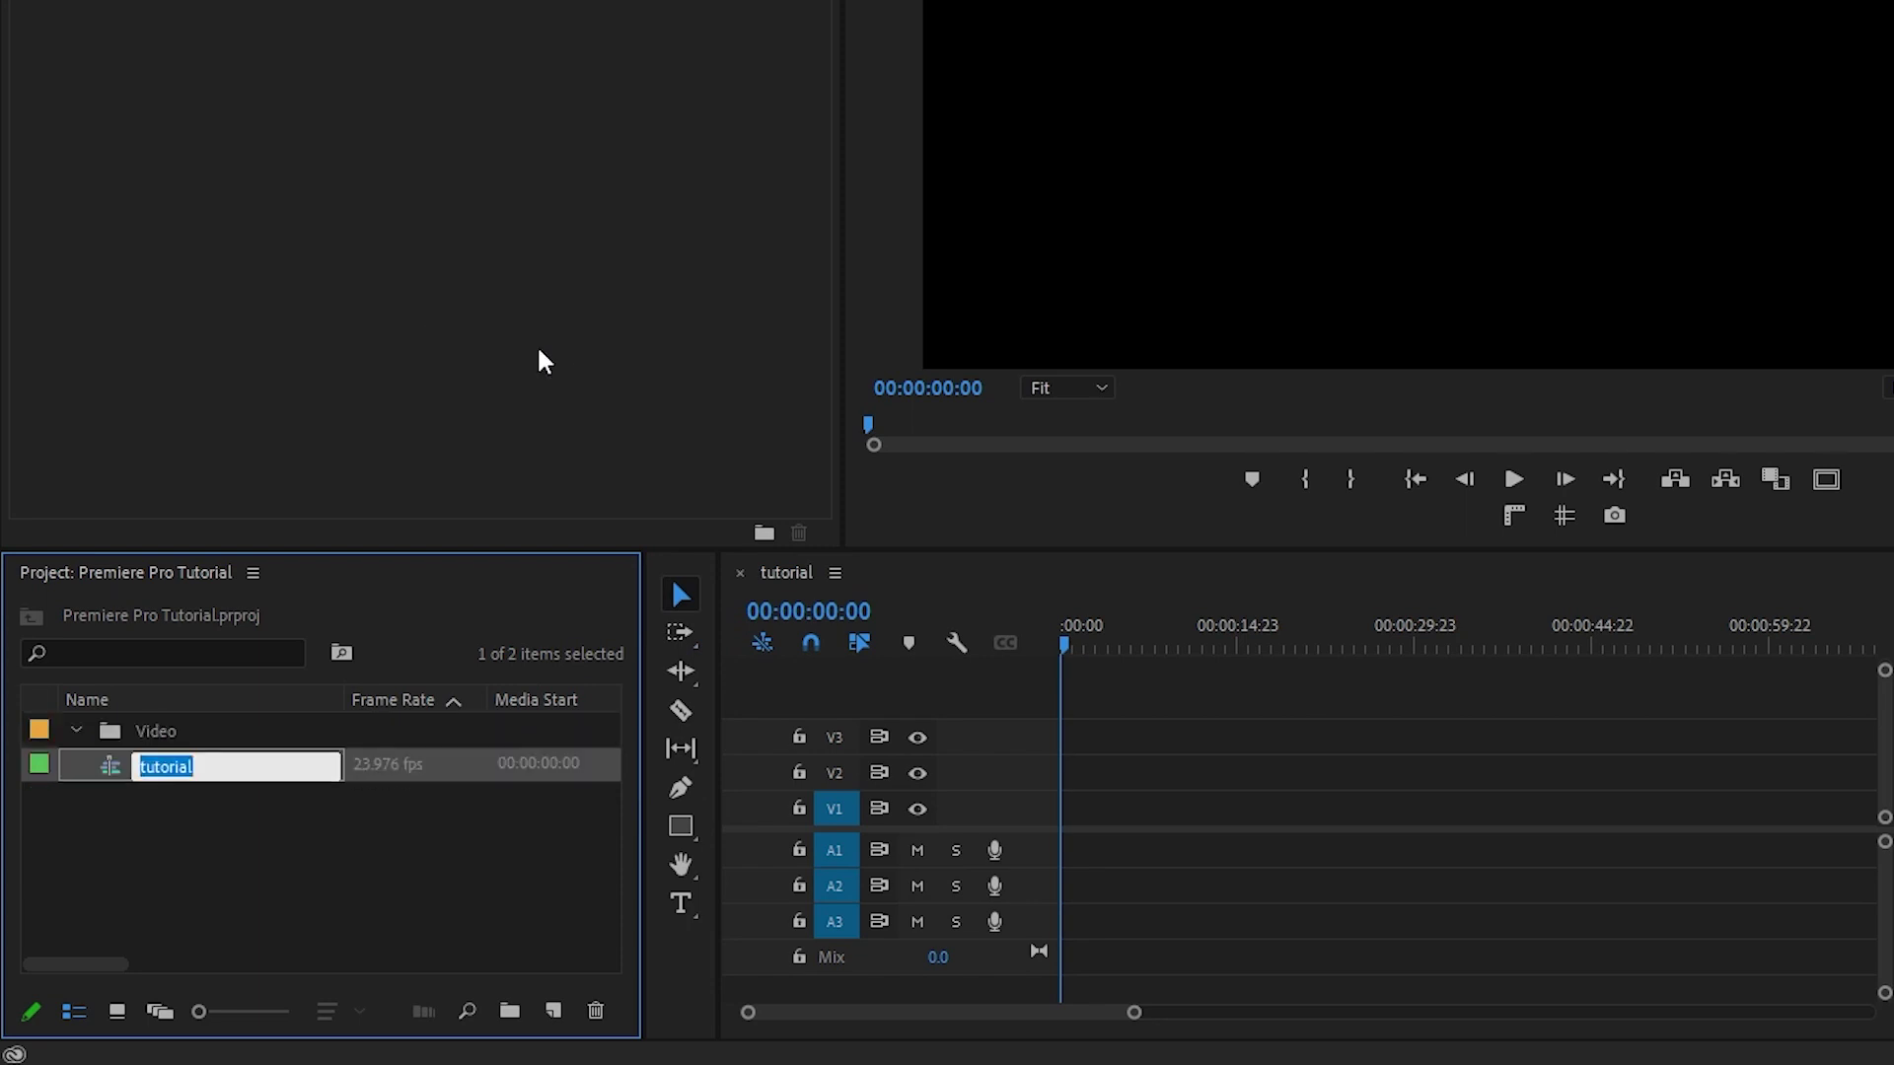
click(359, 841)
right_click(358, 840)
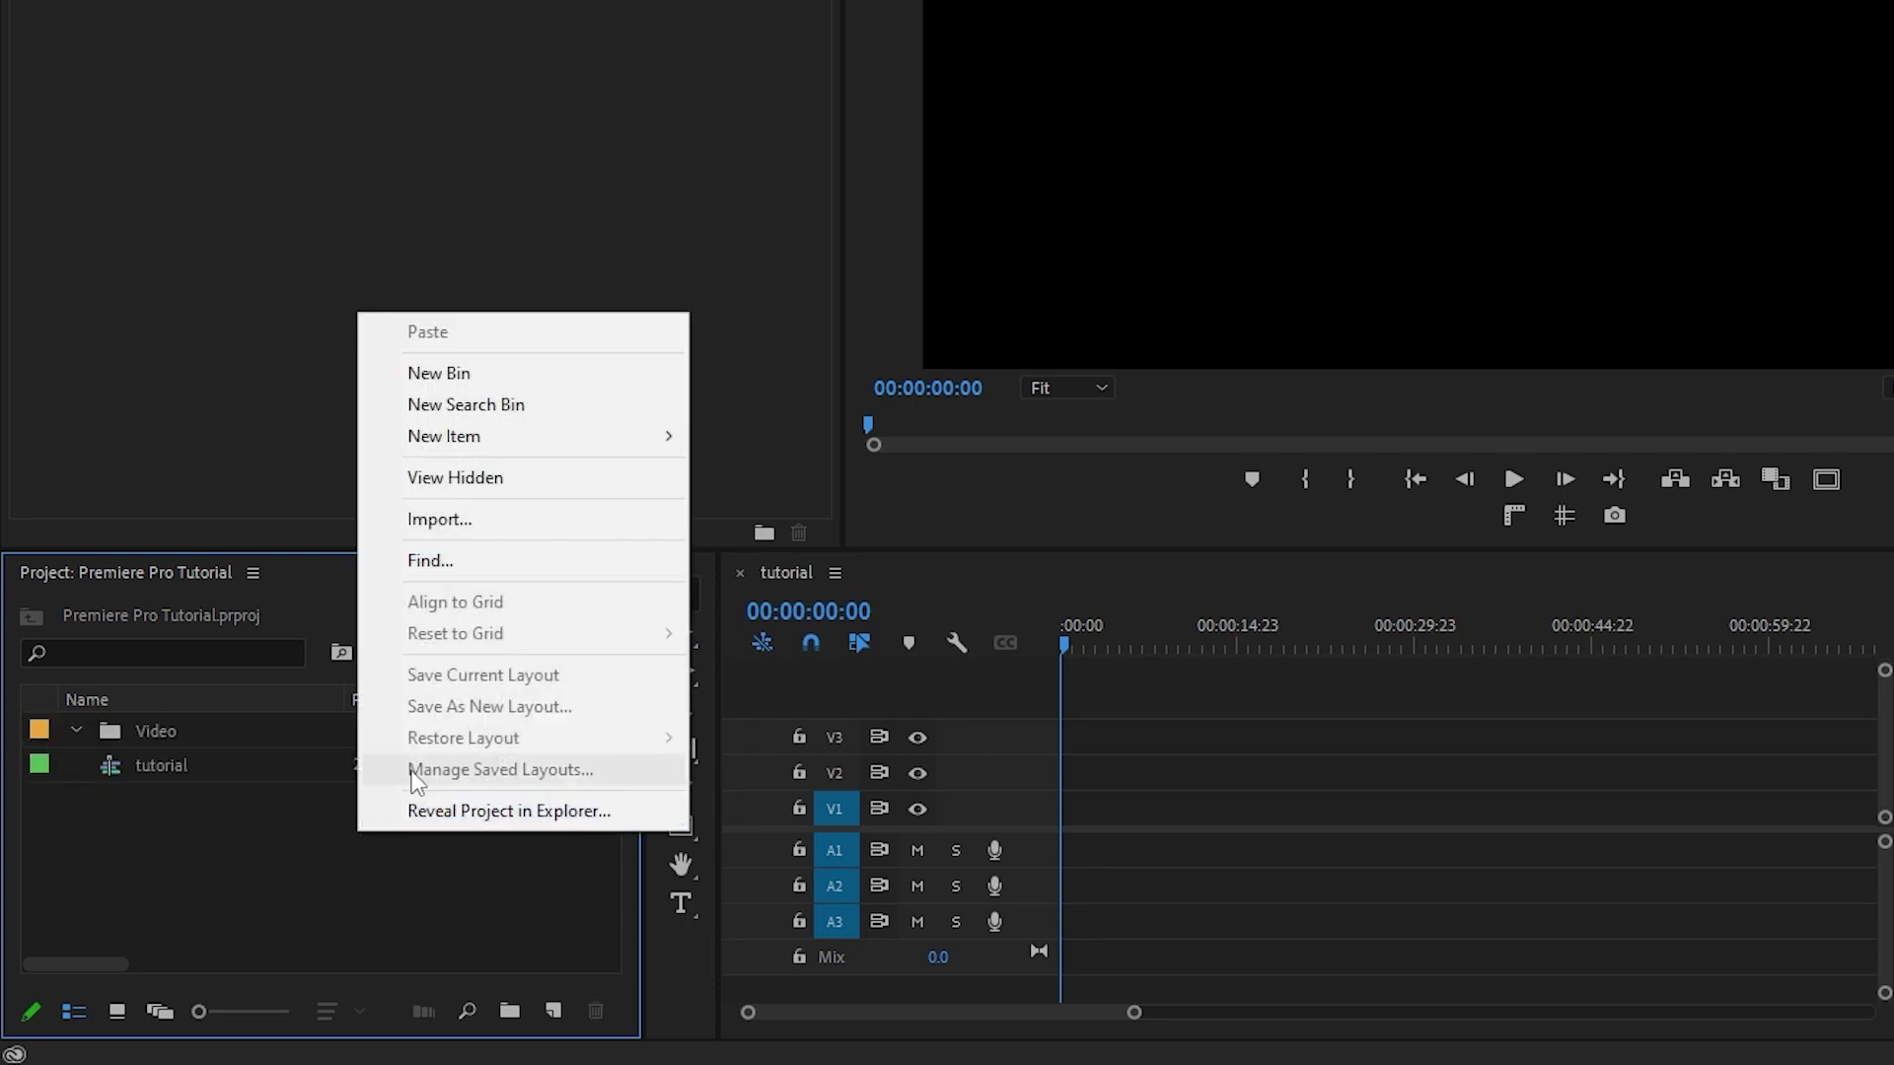
click(493, 373)
text(Audio)
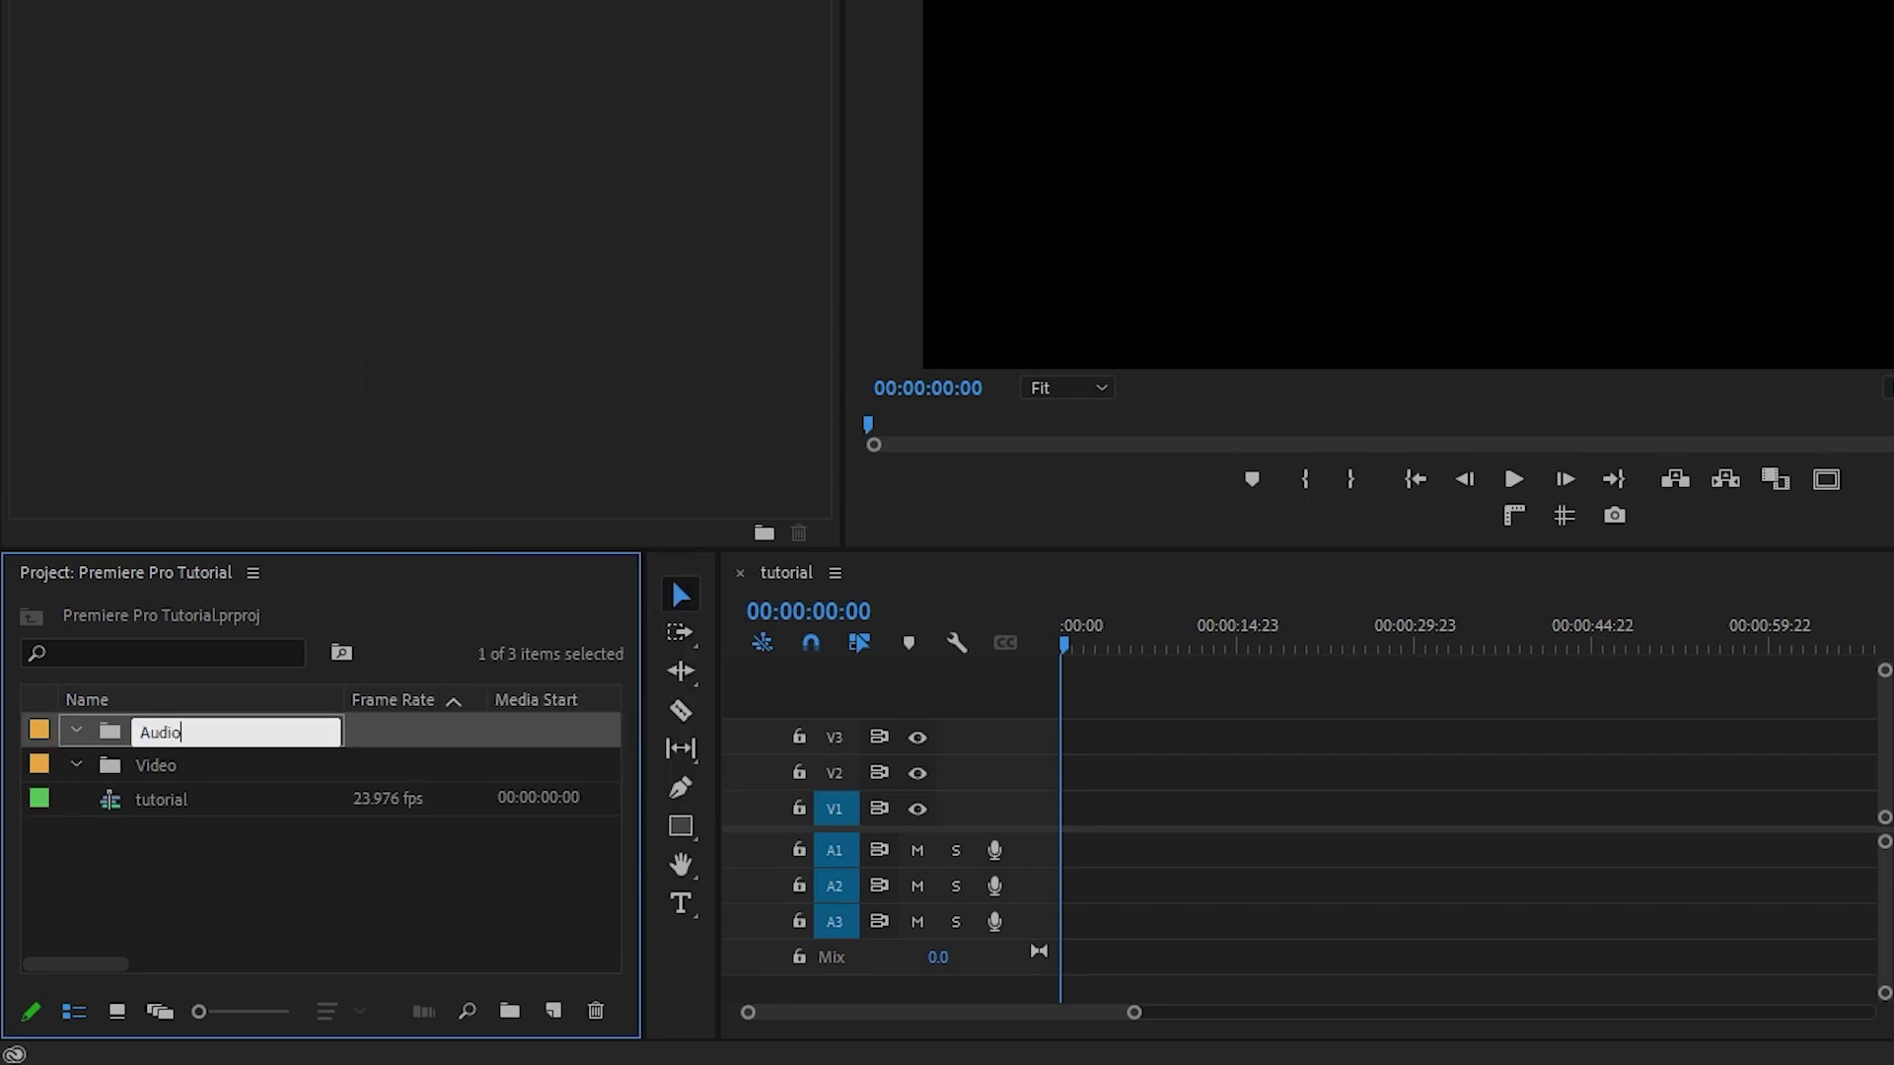
key(Tab)
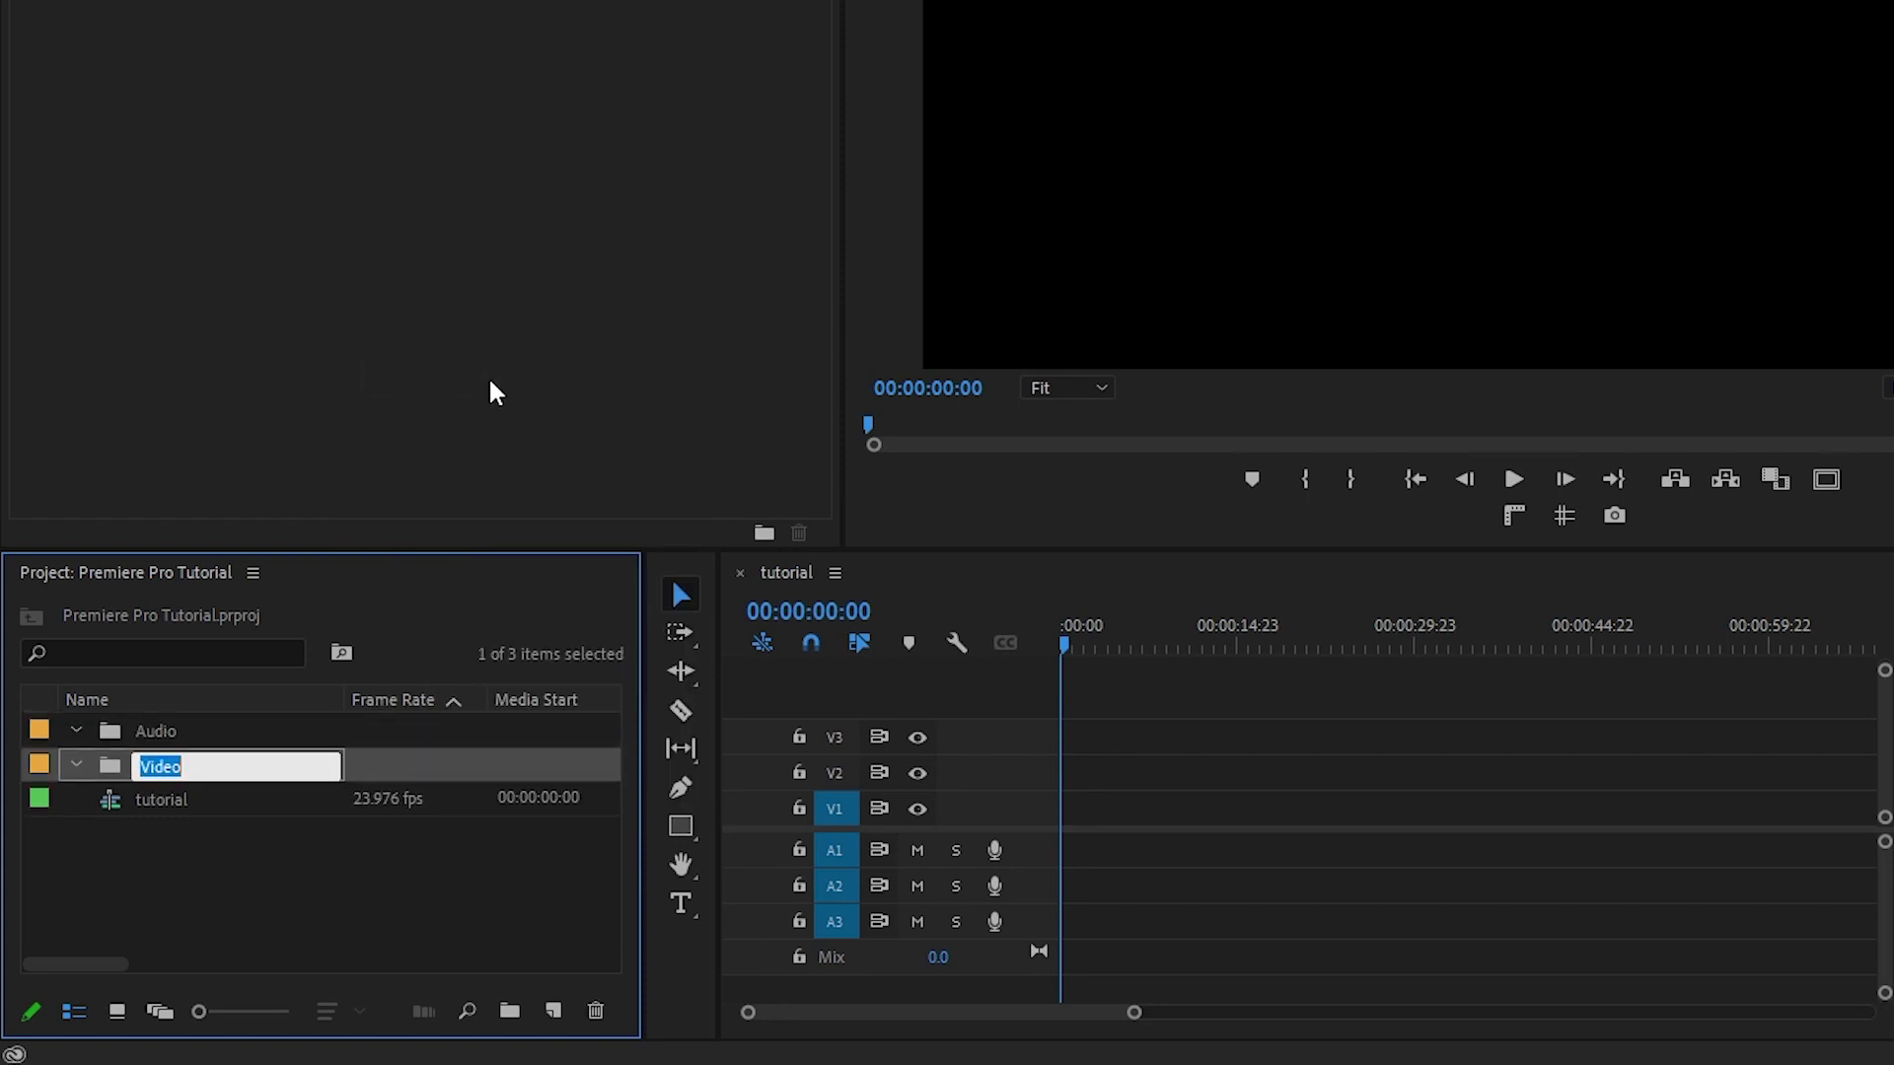
click(313, 919)
click(146, 770)
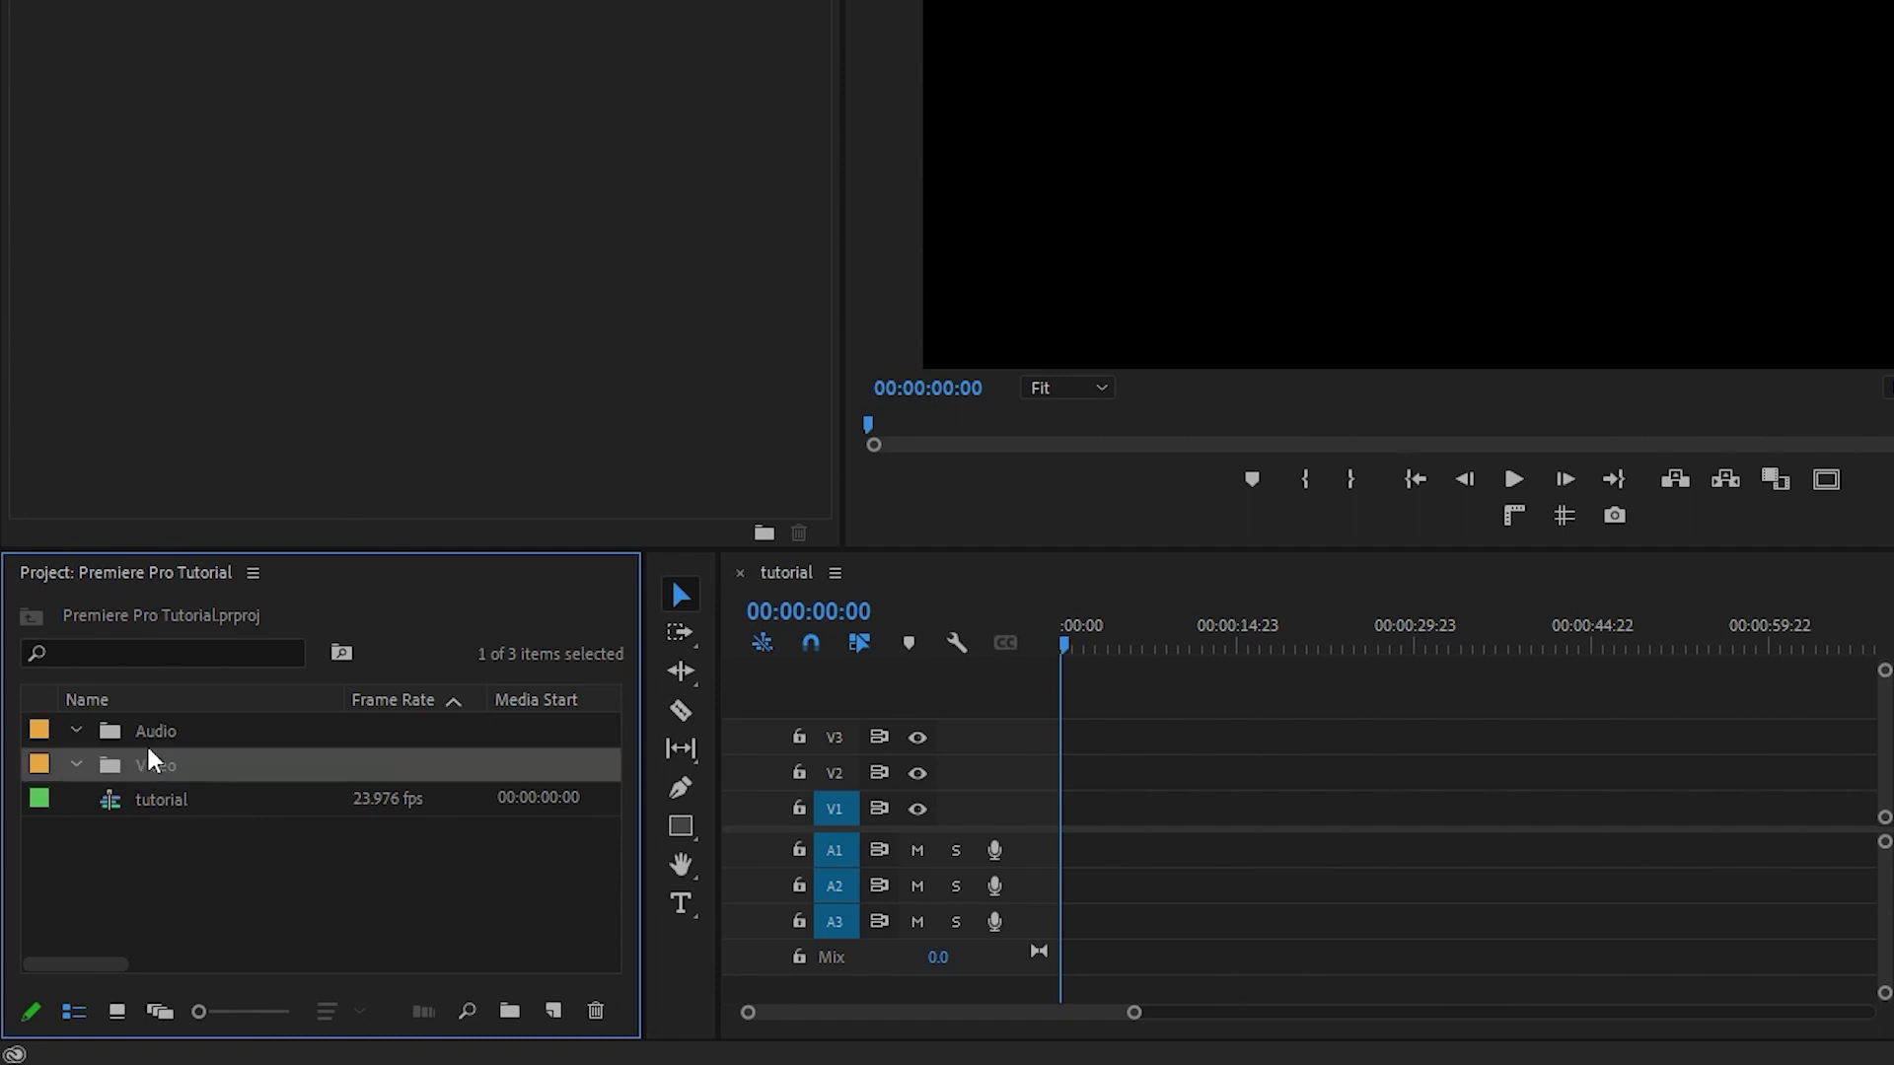
click(153, 747)
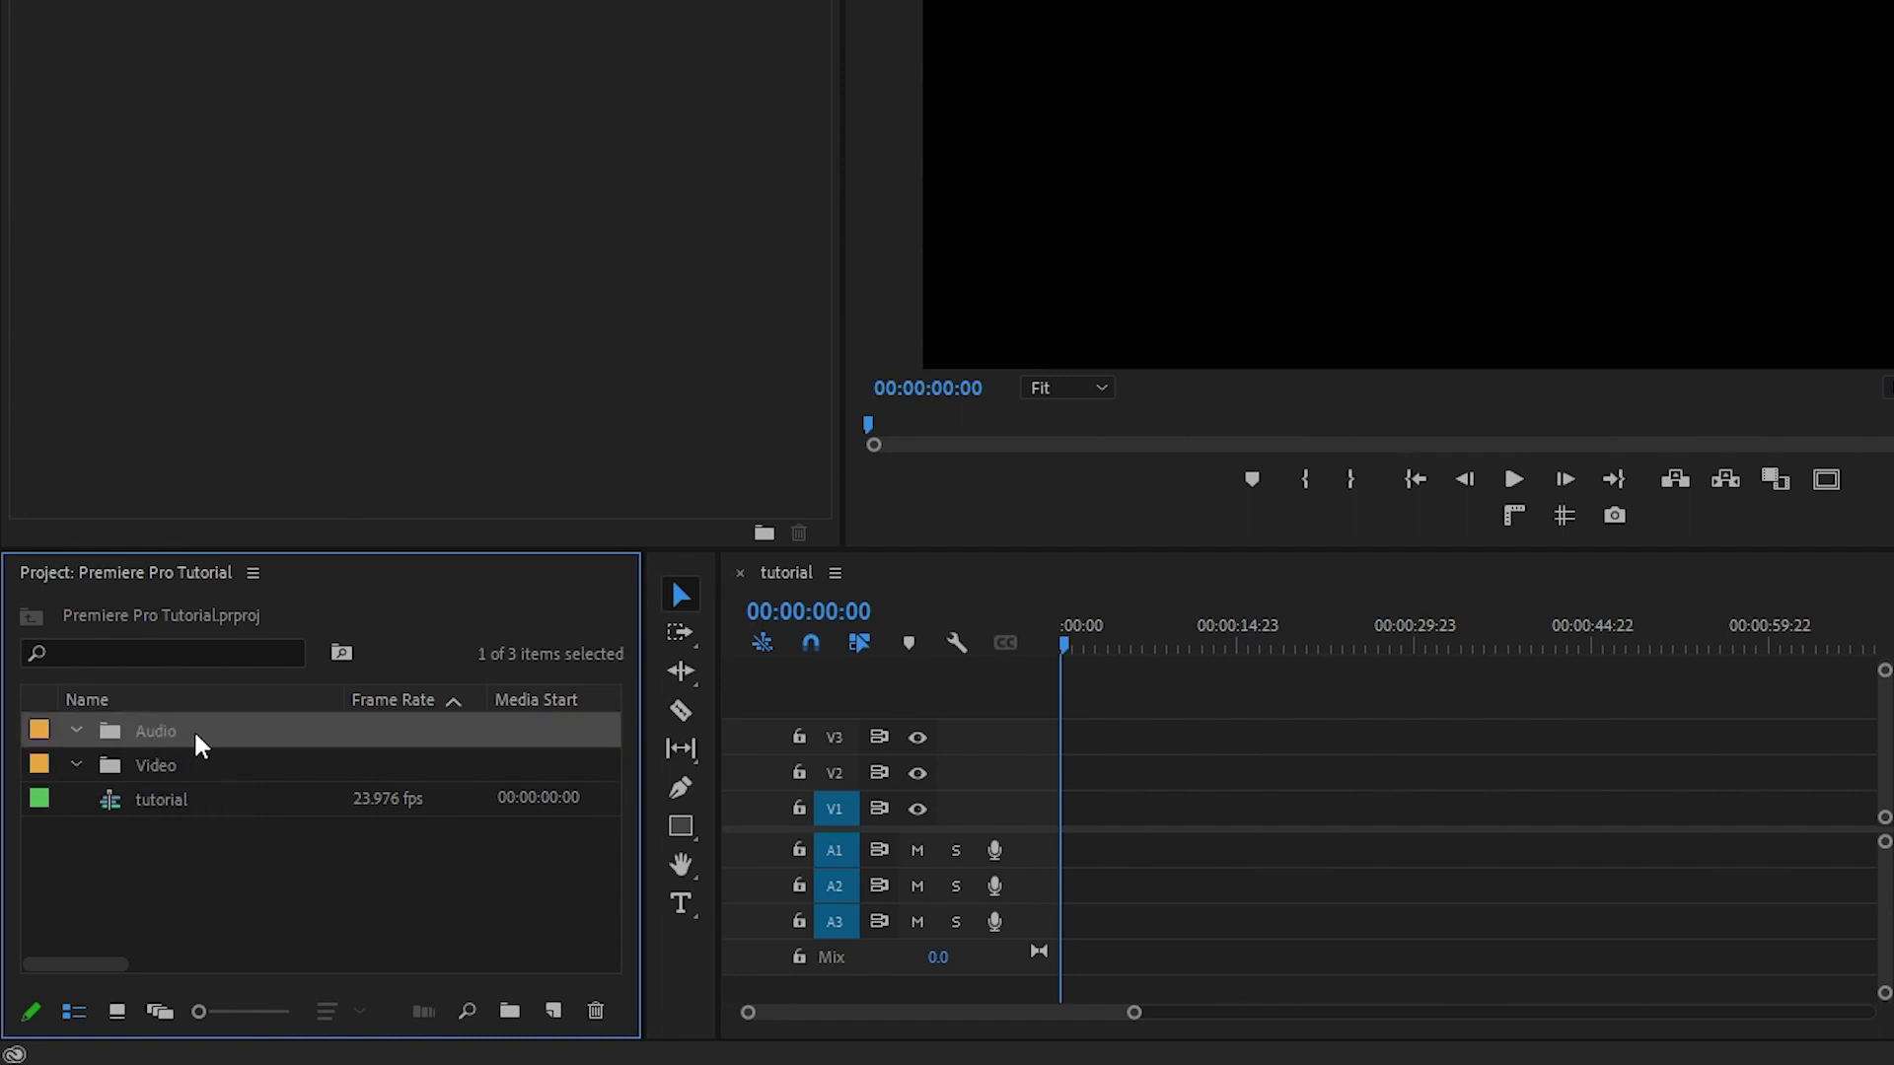
Import all five clips from Desktop > SAMPLE FOOTAGE into the Video bin
key(alt+Tab)
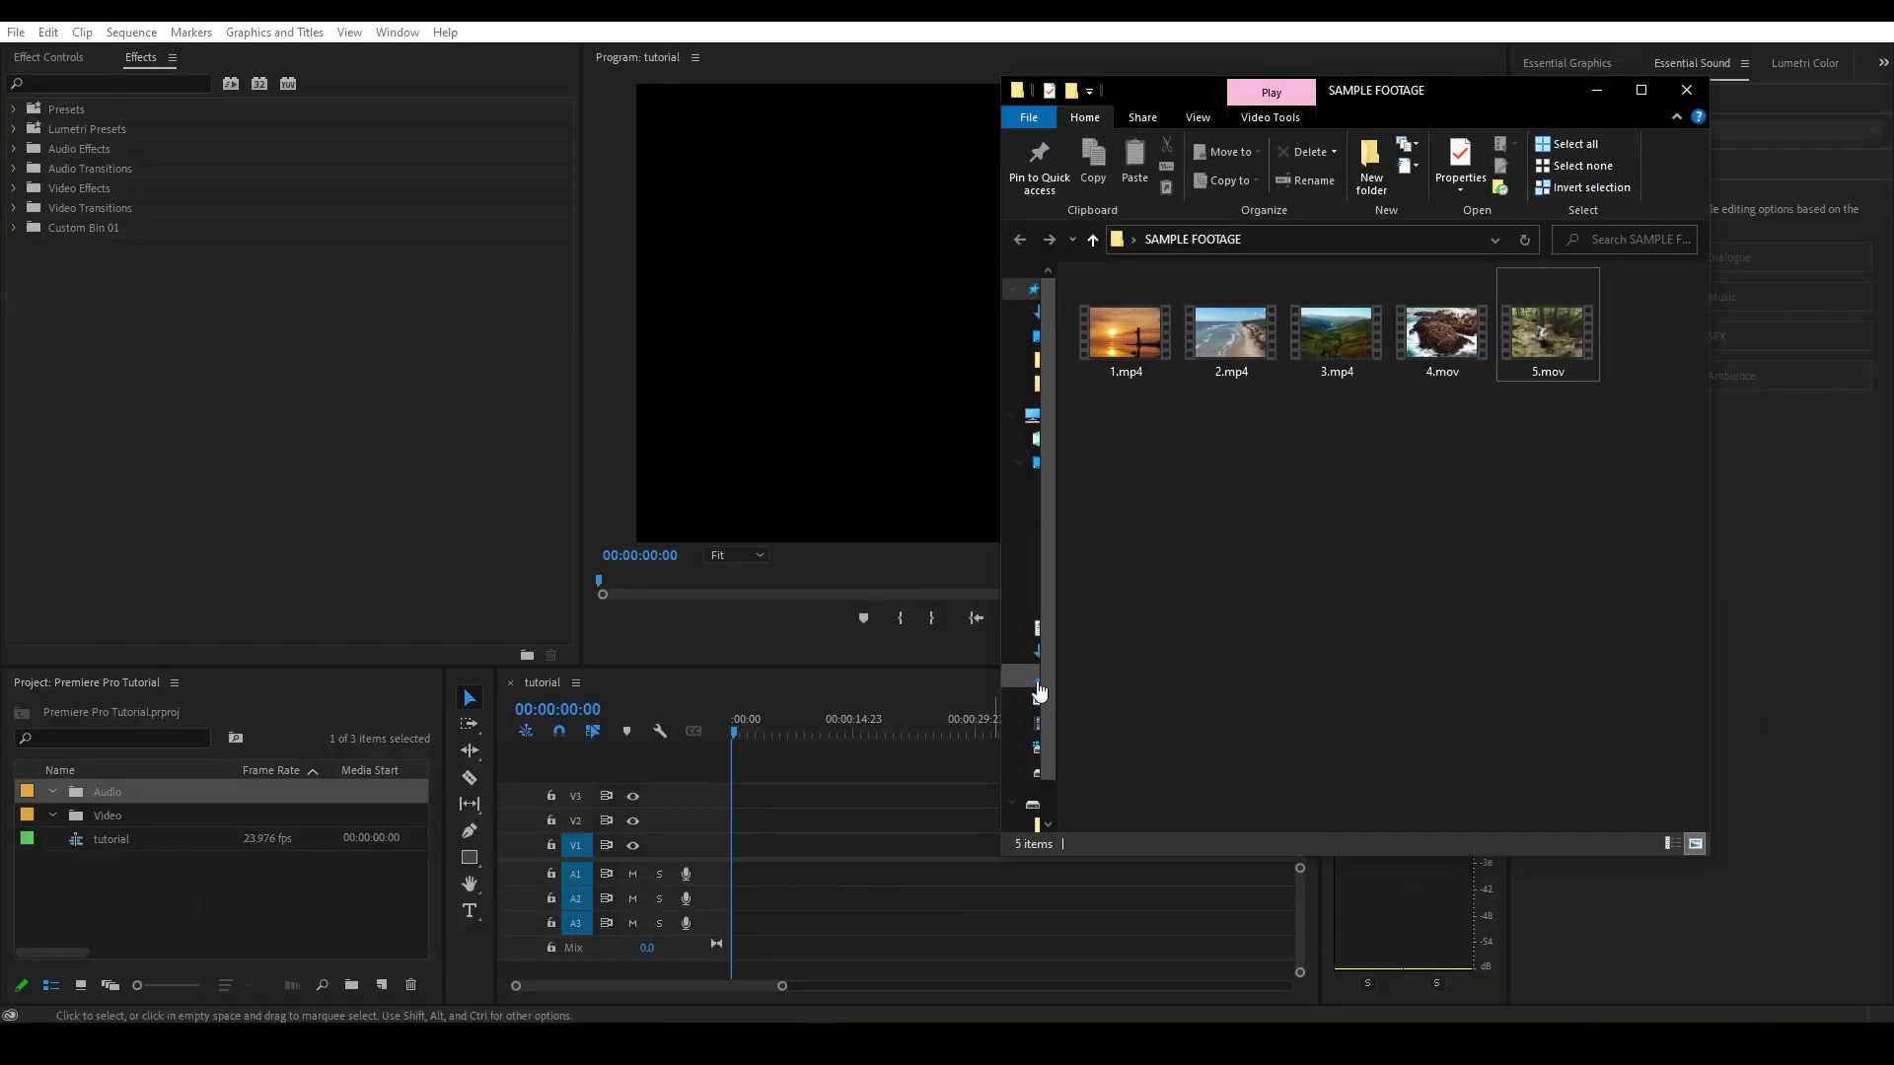
drag(1141, 410, 1328, 385)
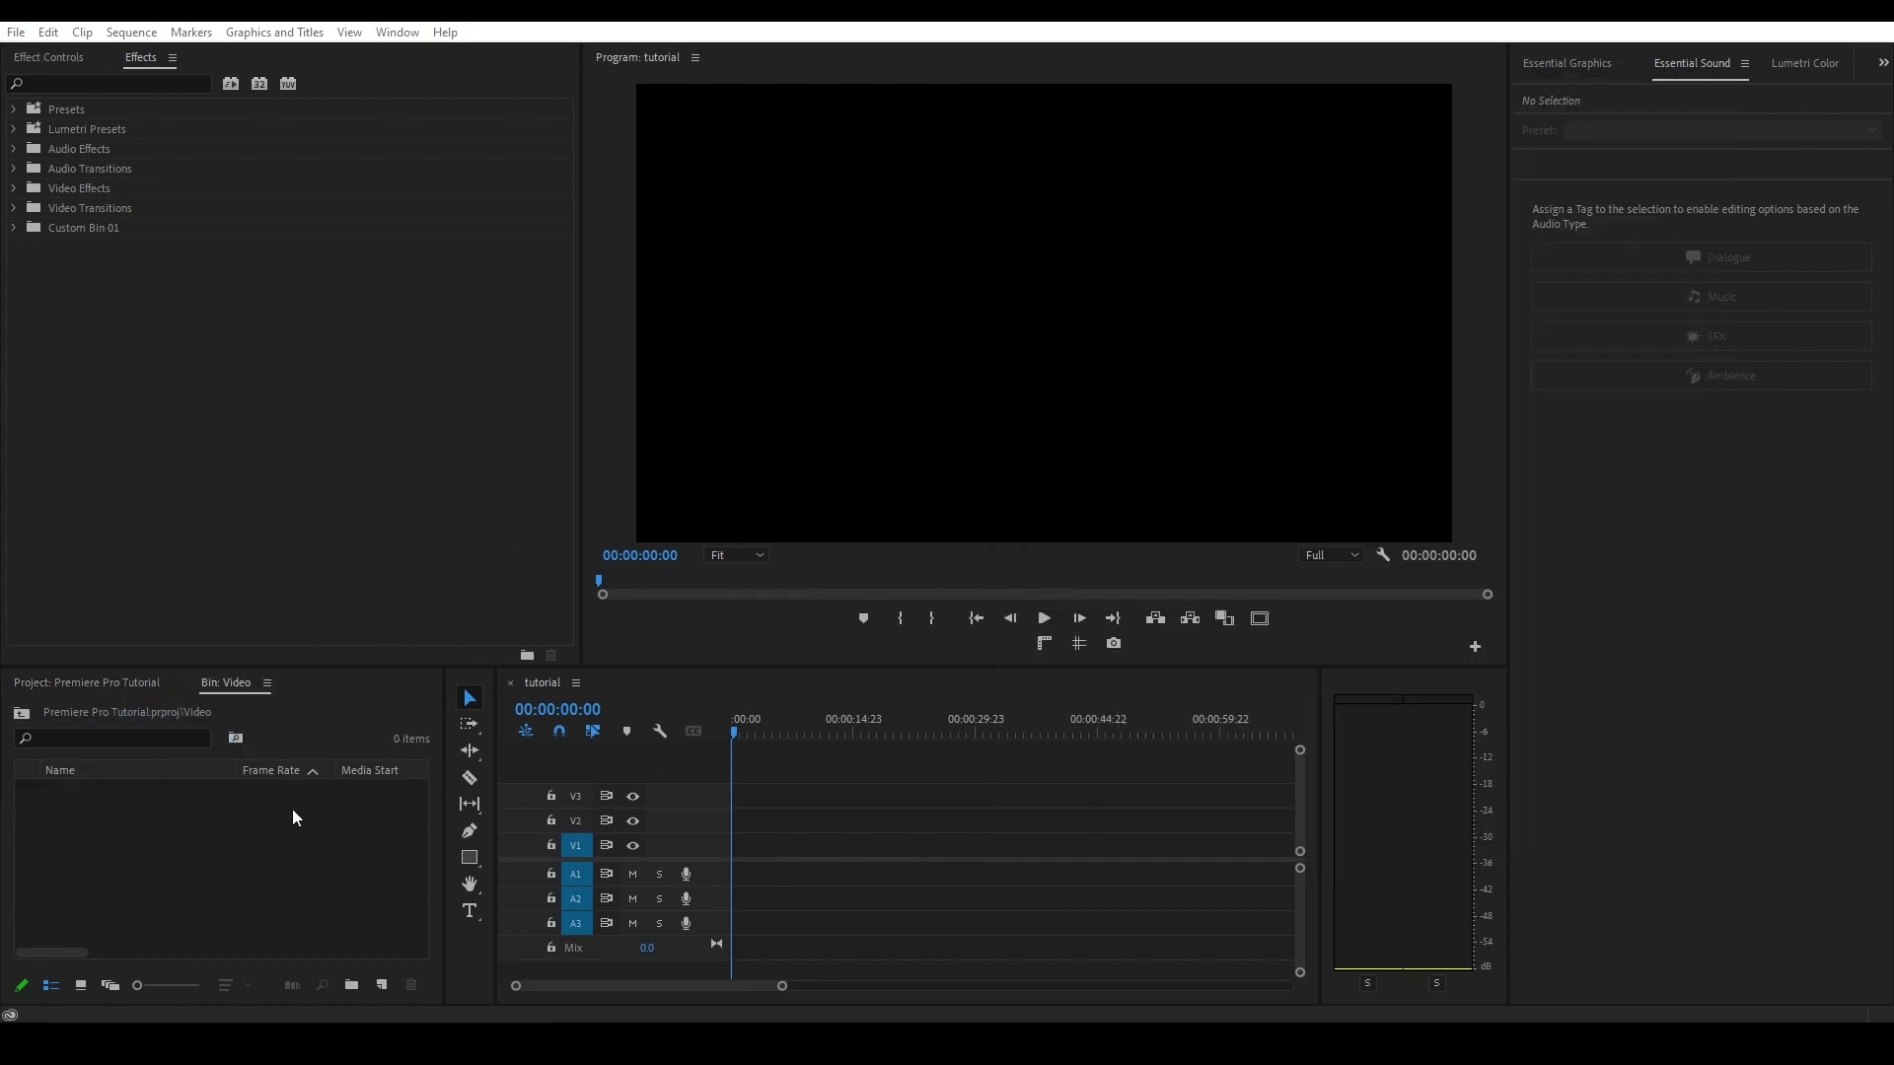
right_click(288, 813)
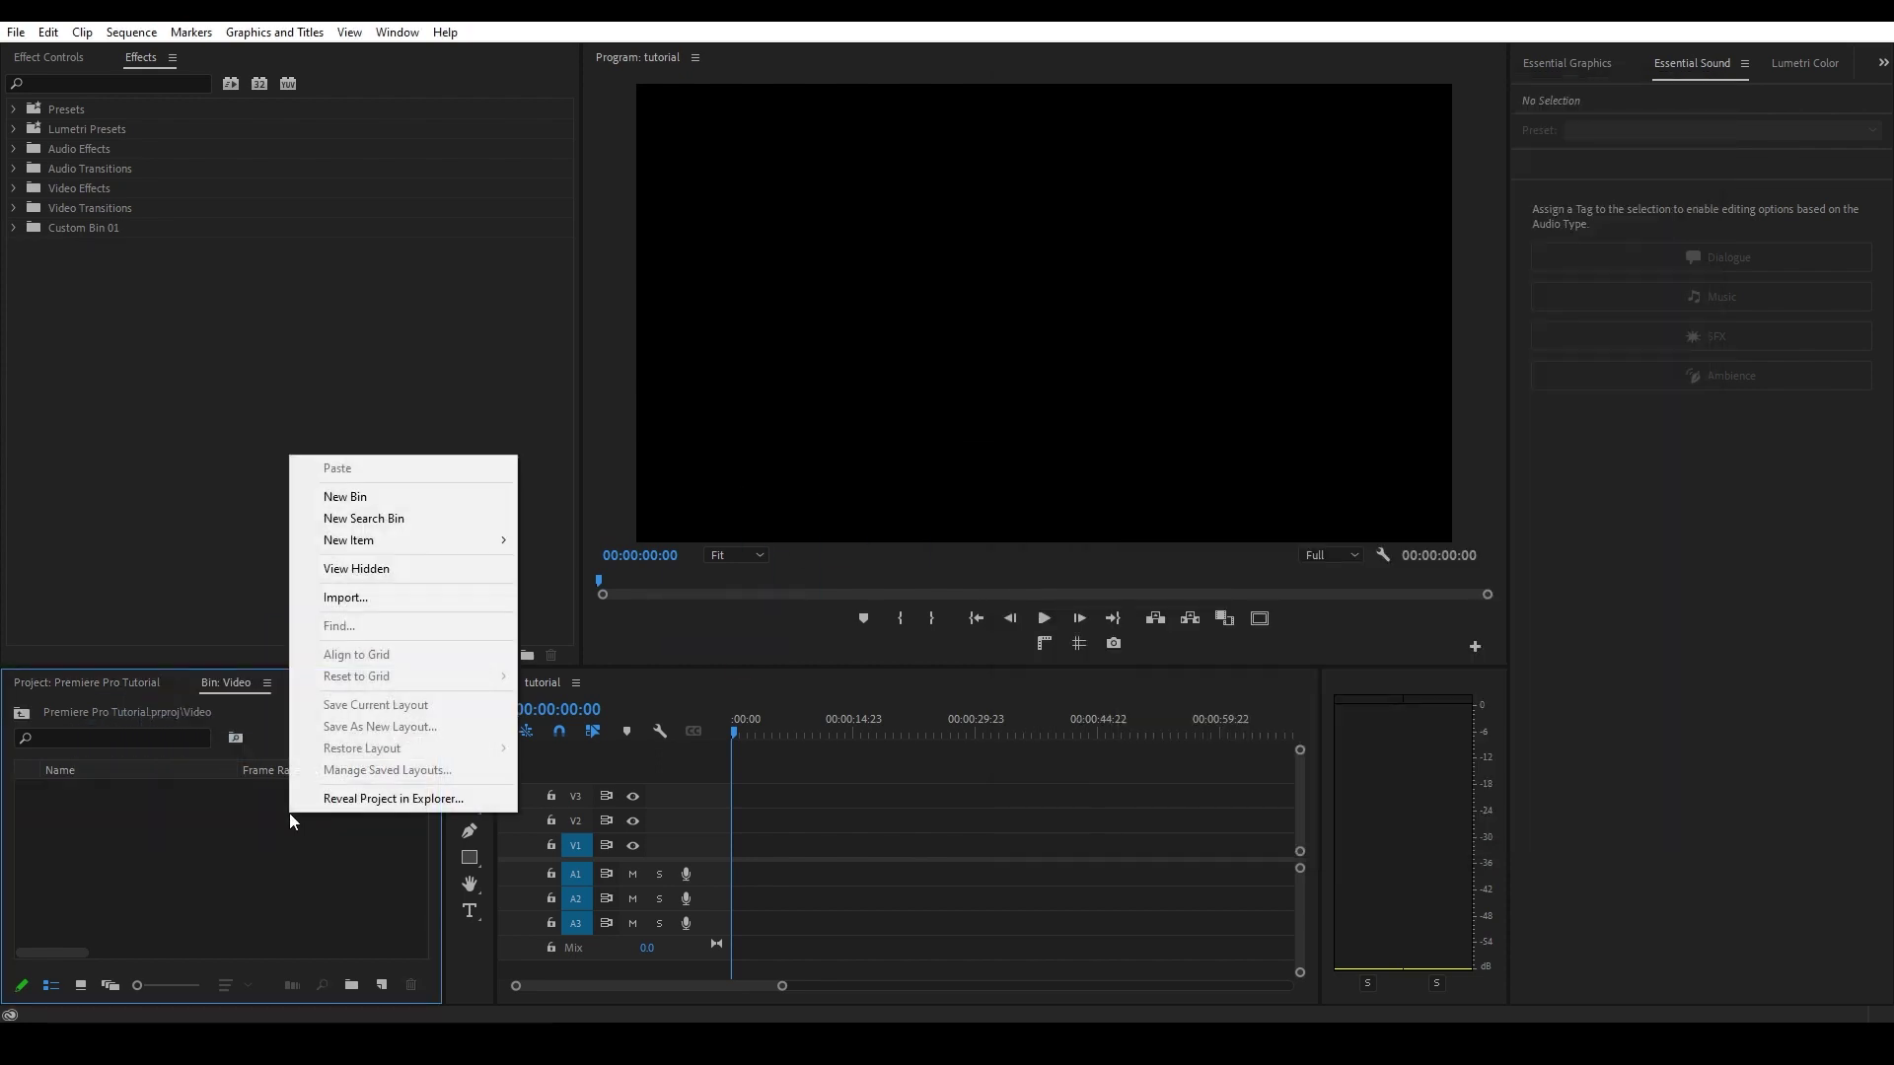
click(363, 598)
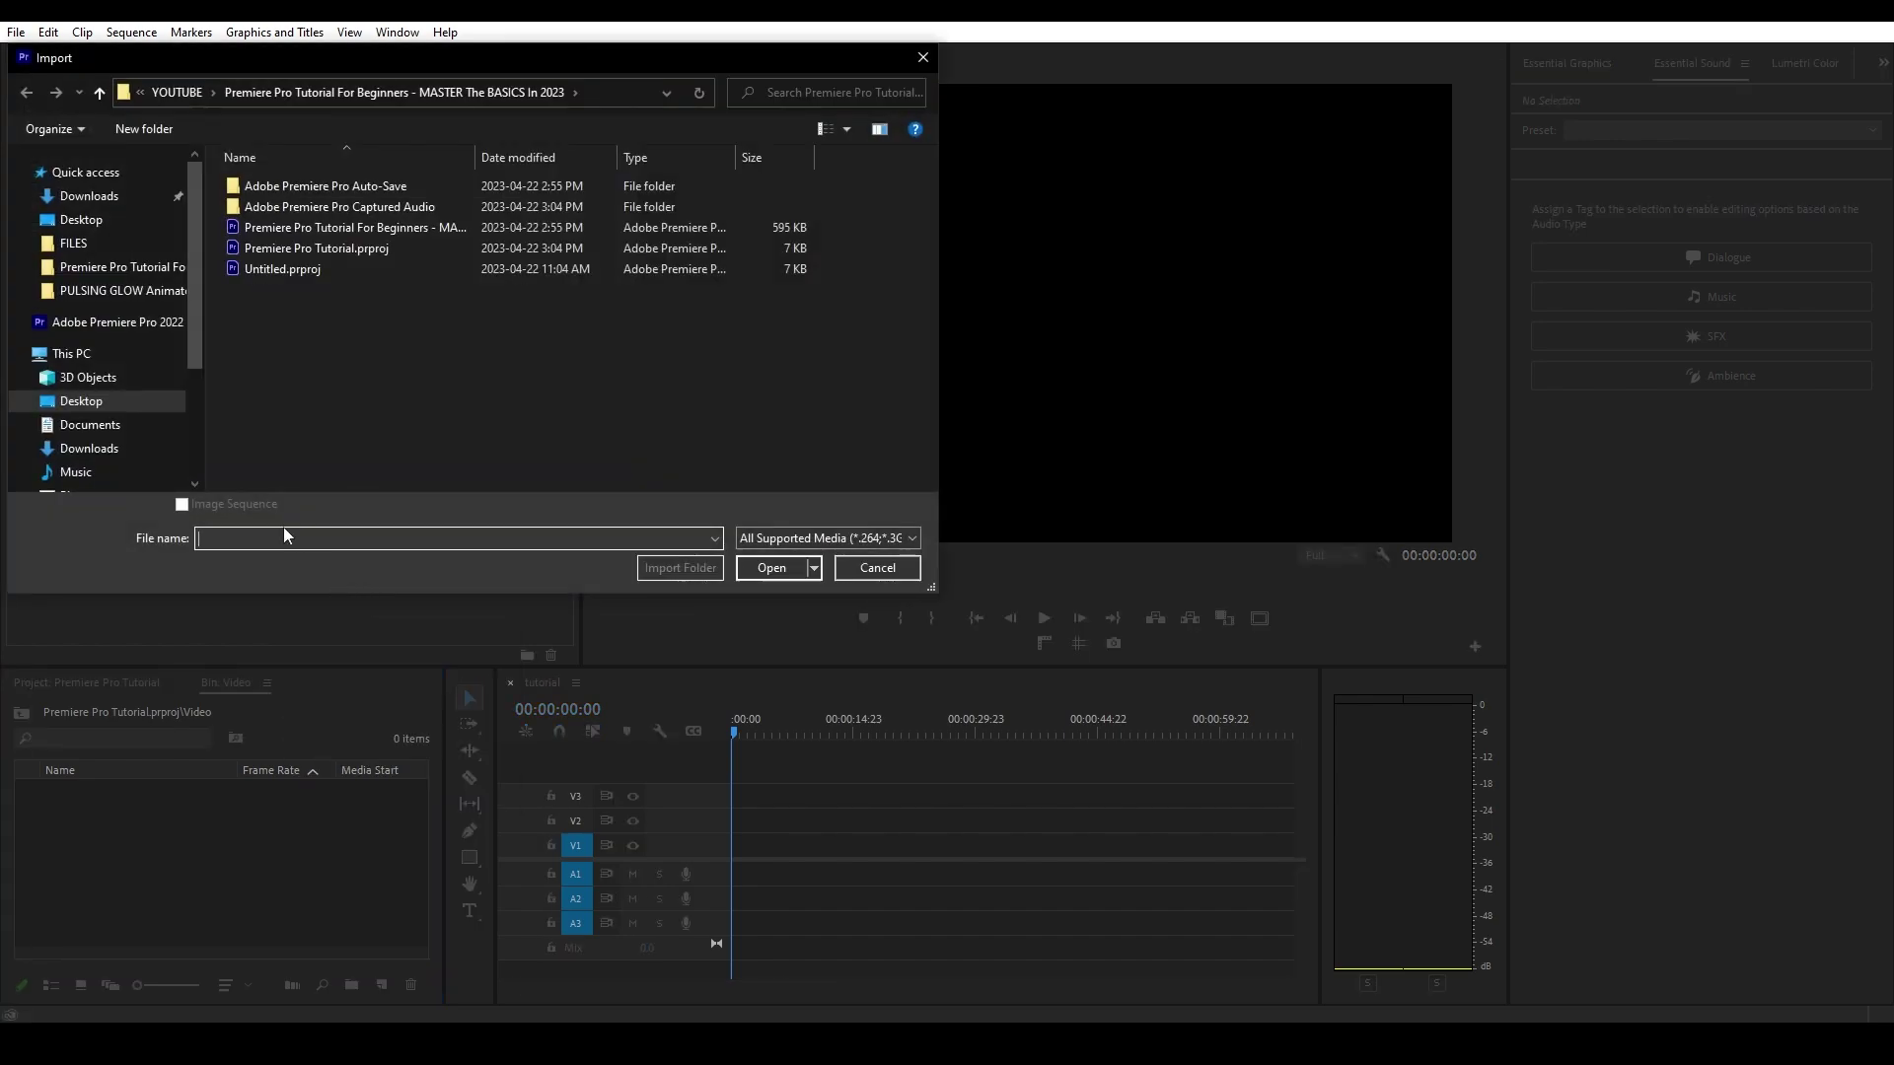
click(87, 221)
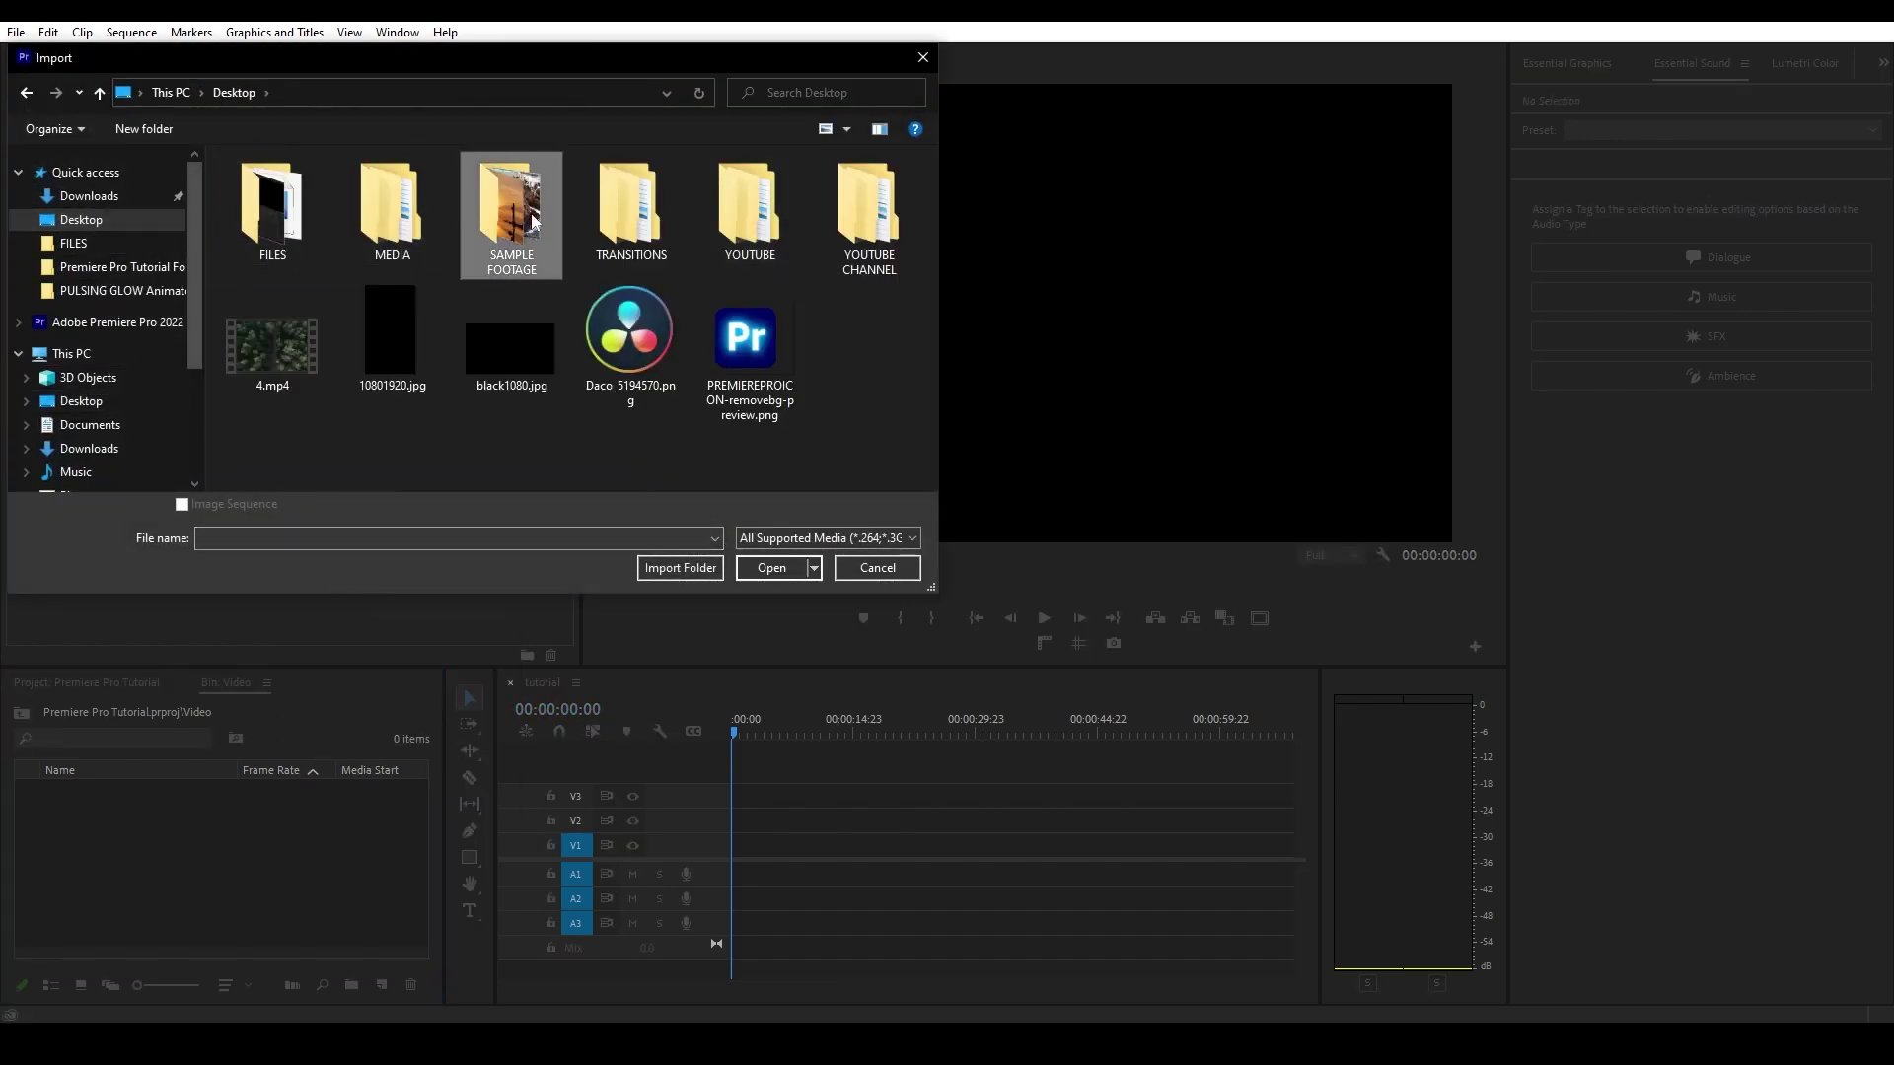
double_click(511, 209)
drag(744, 275, 229, 157)
key(Return)
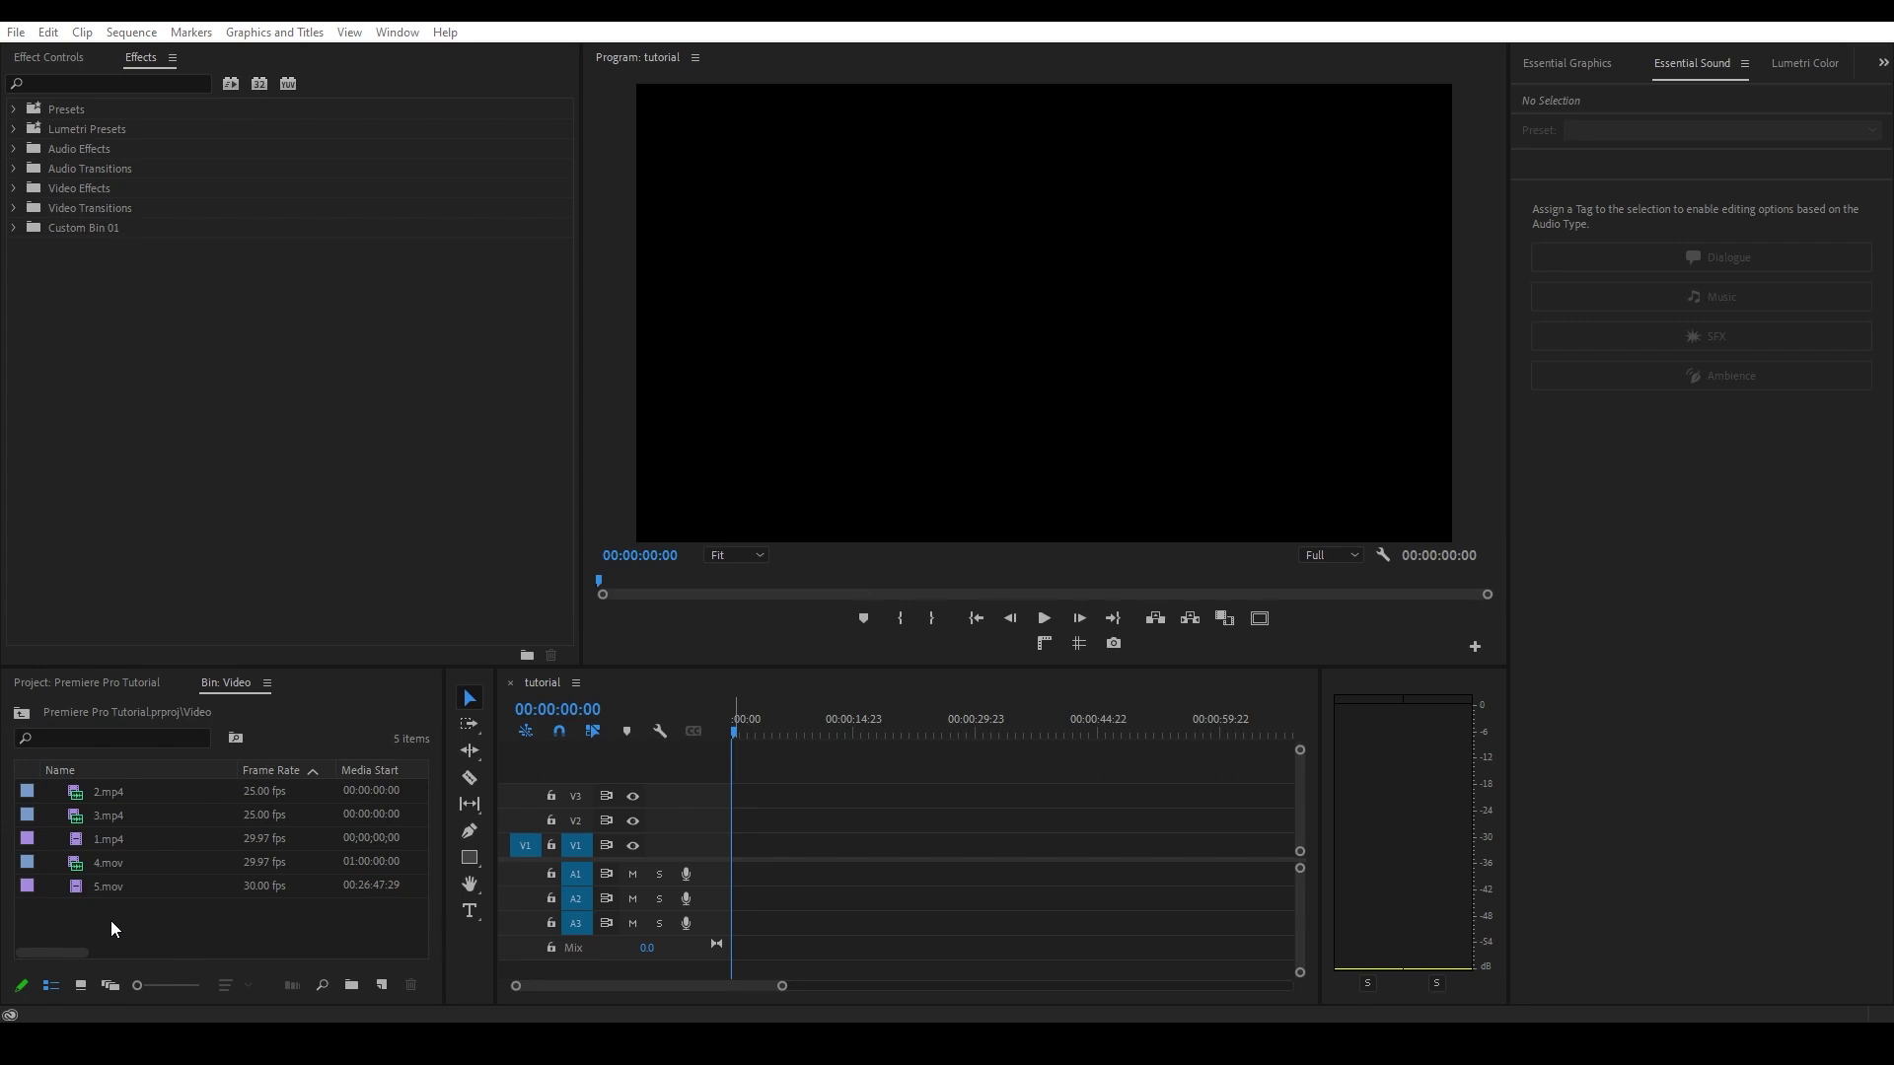
Drag 5.mov and 4.mov onto V1 at the sequence start, undoing a stray move
drag(111, 920, 337, 848)
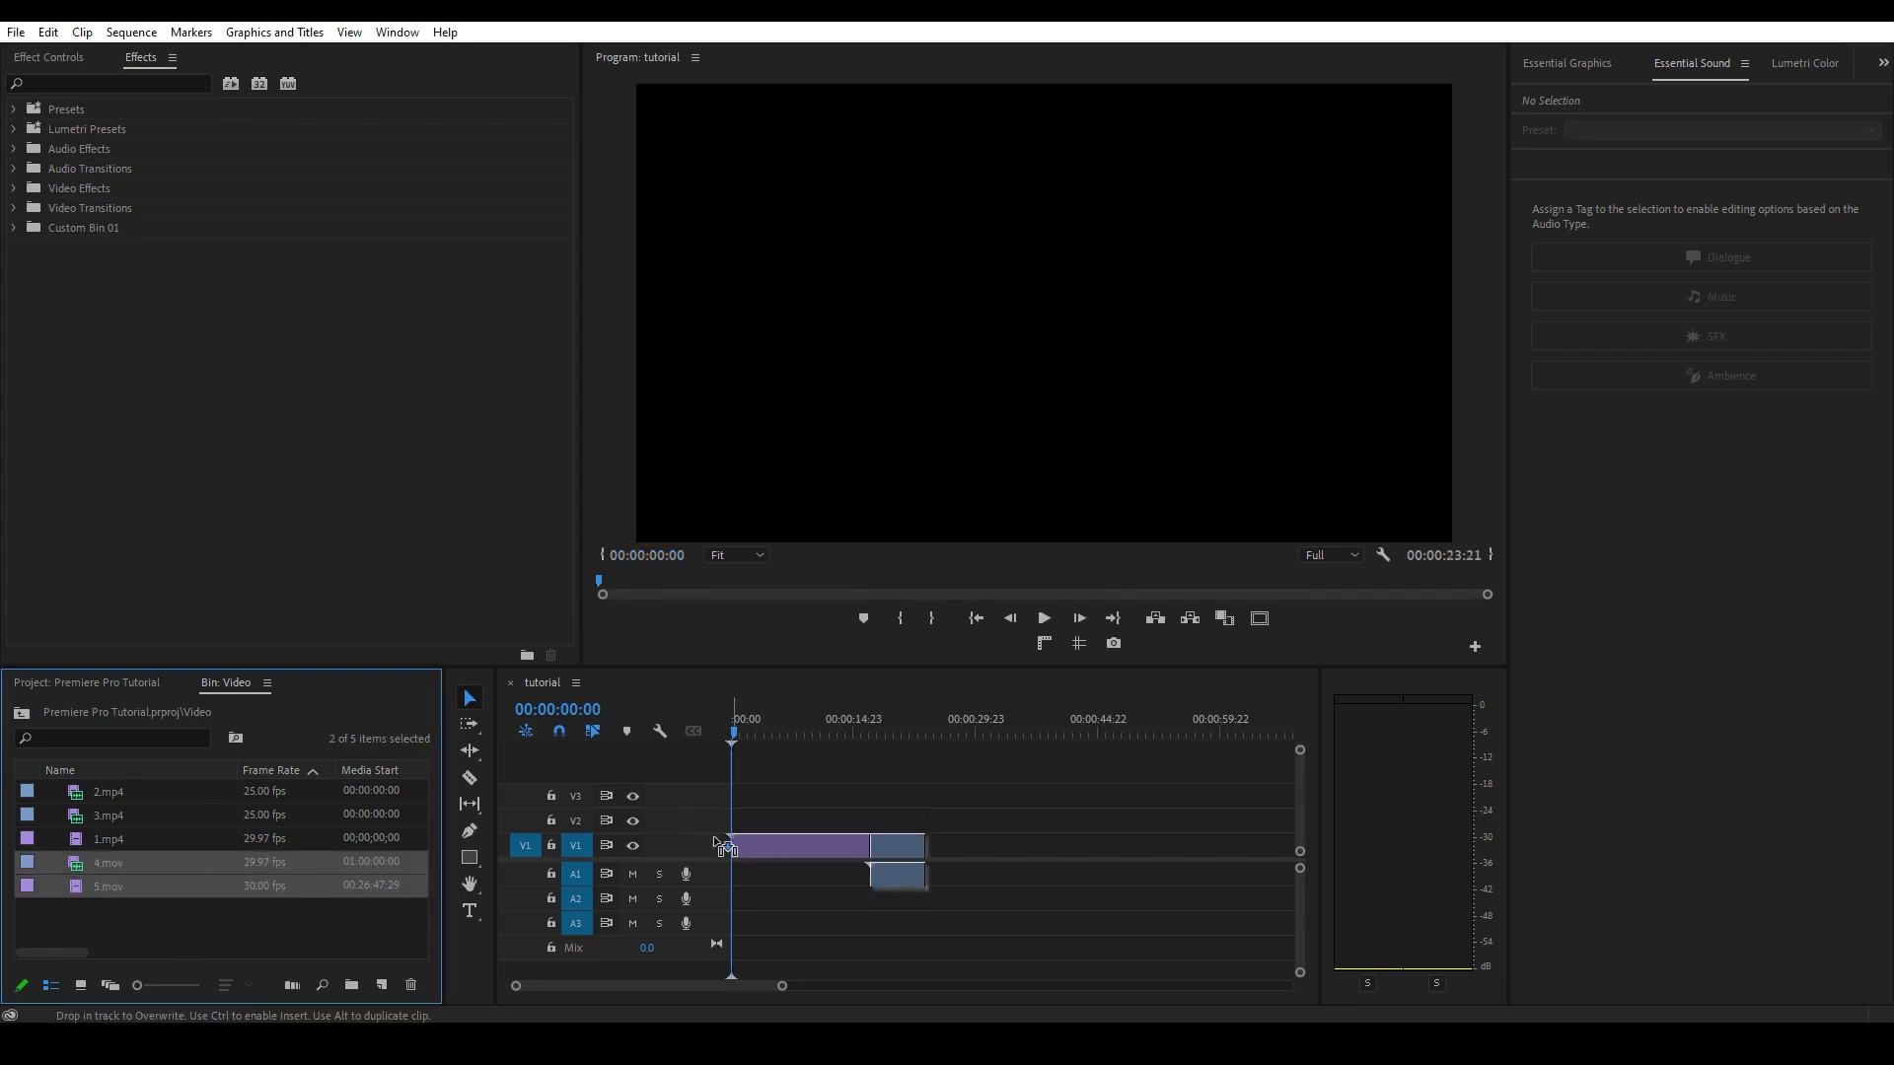
drag(726, 846, 724, 850)
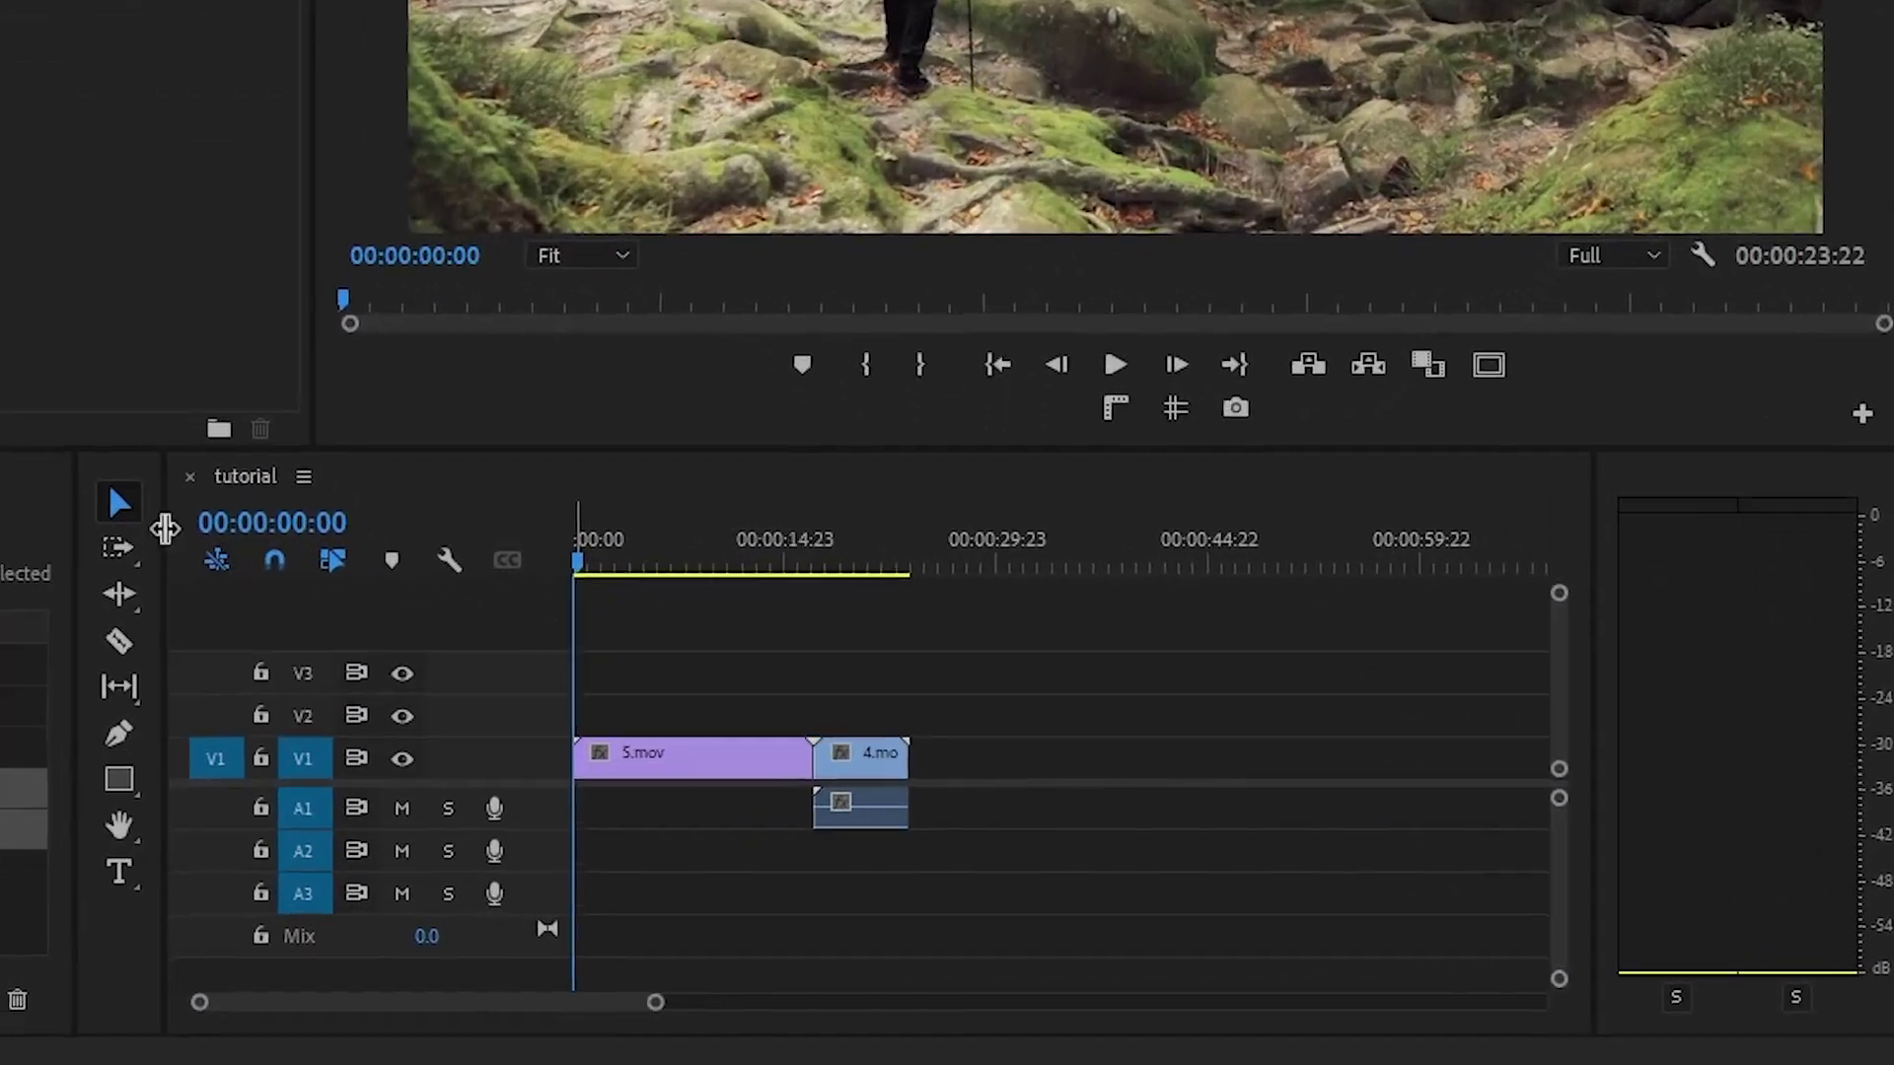
click(474, 695)
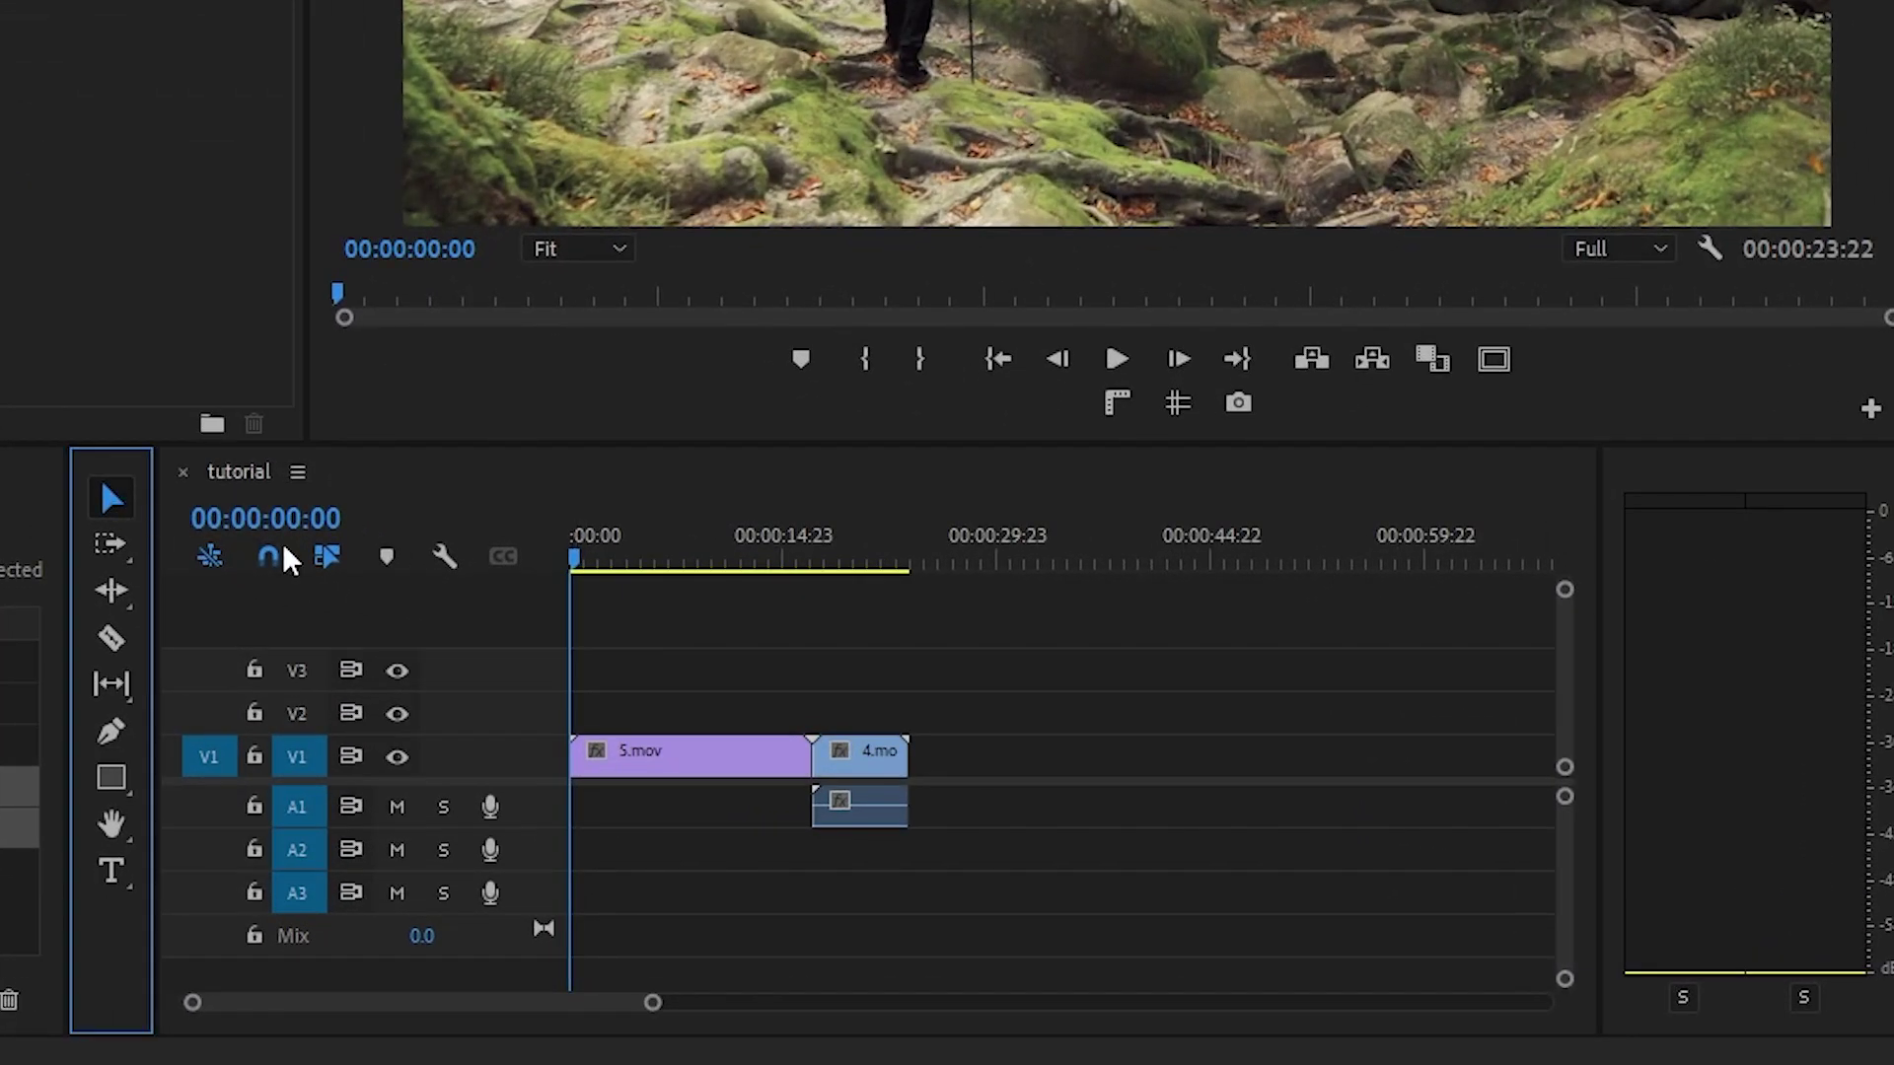
drag(697, 761, 807, 687)
key(ctrl+z)
key(ctrl+z)
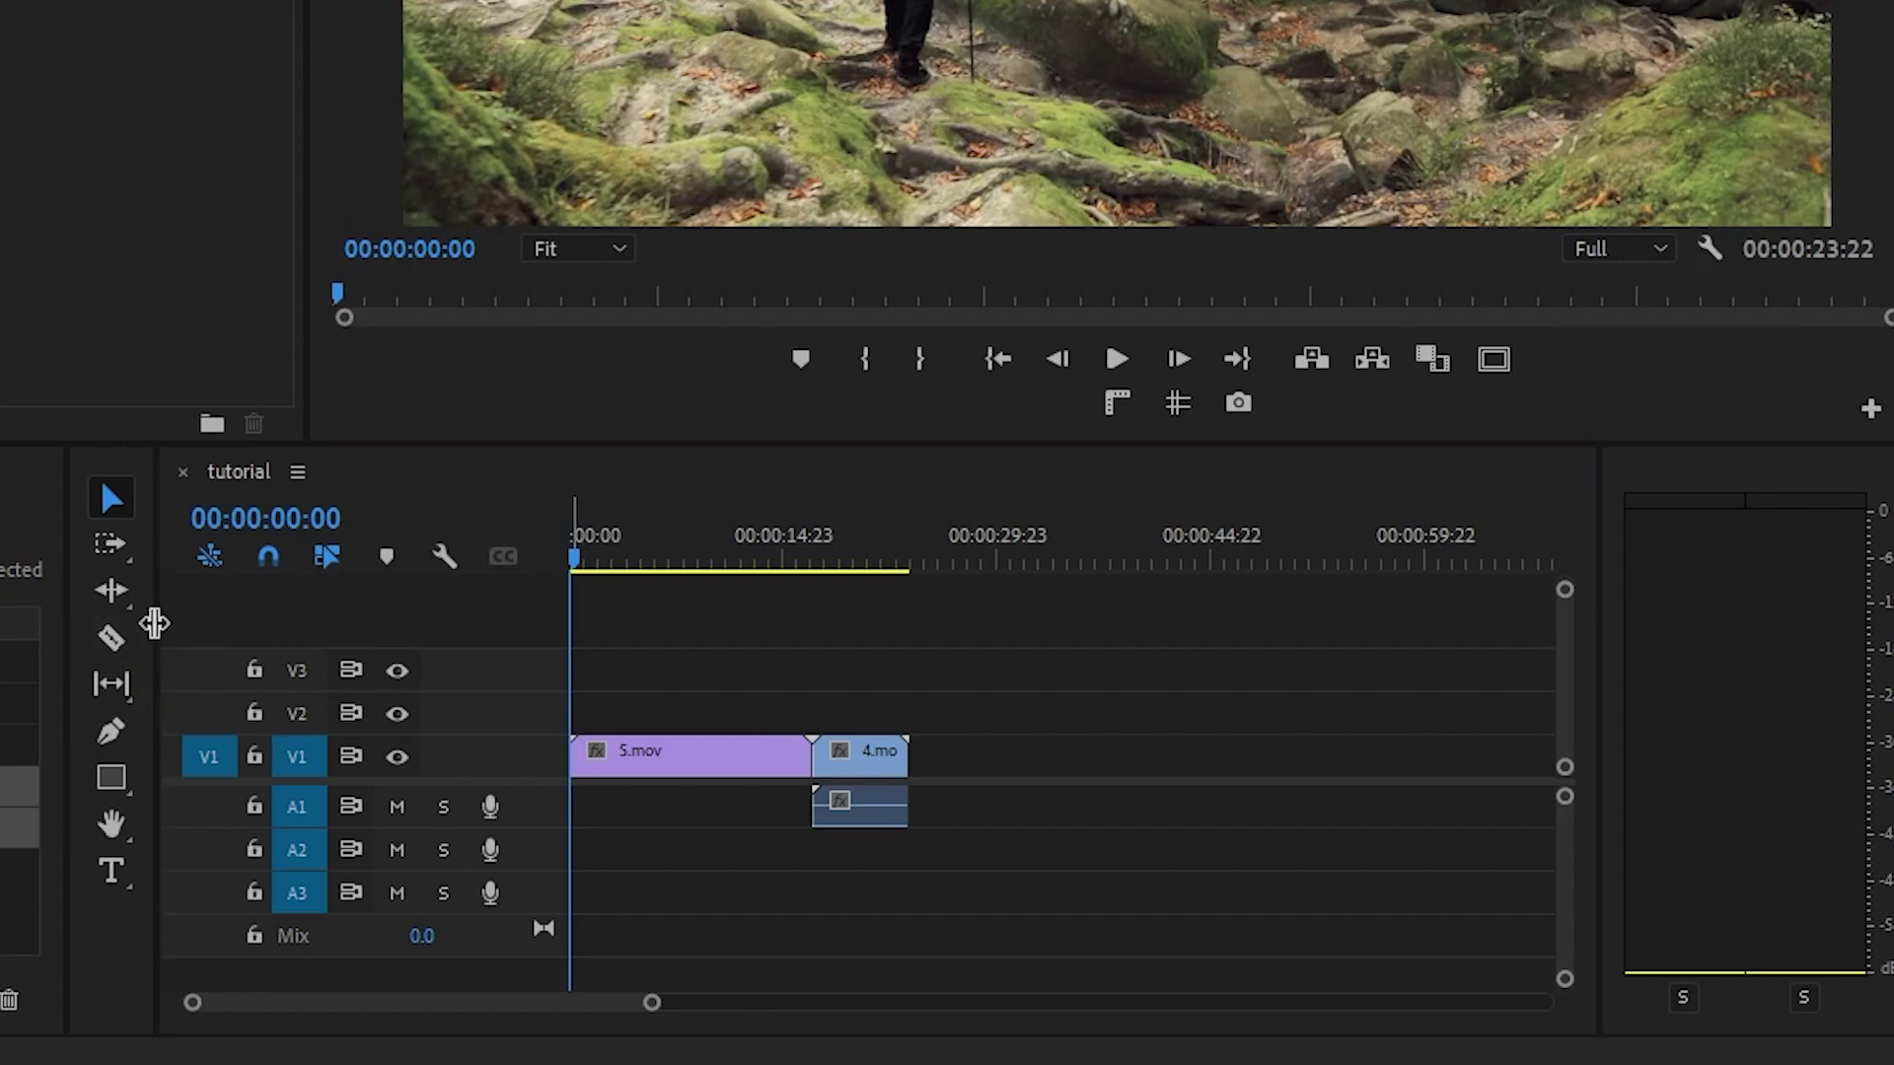
Razor-cut 5.mov a few seconds in and delete the opening piece
click(115, 641)
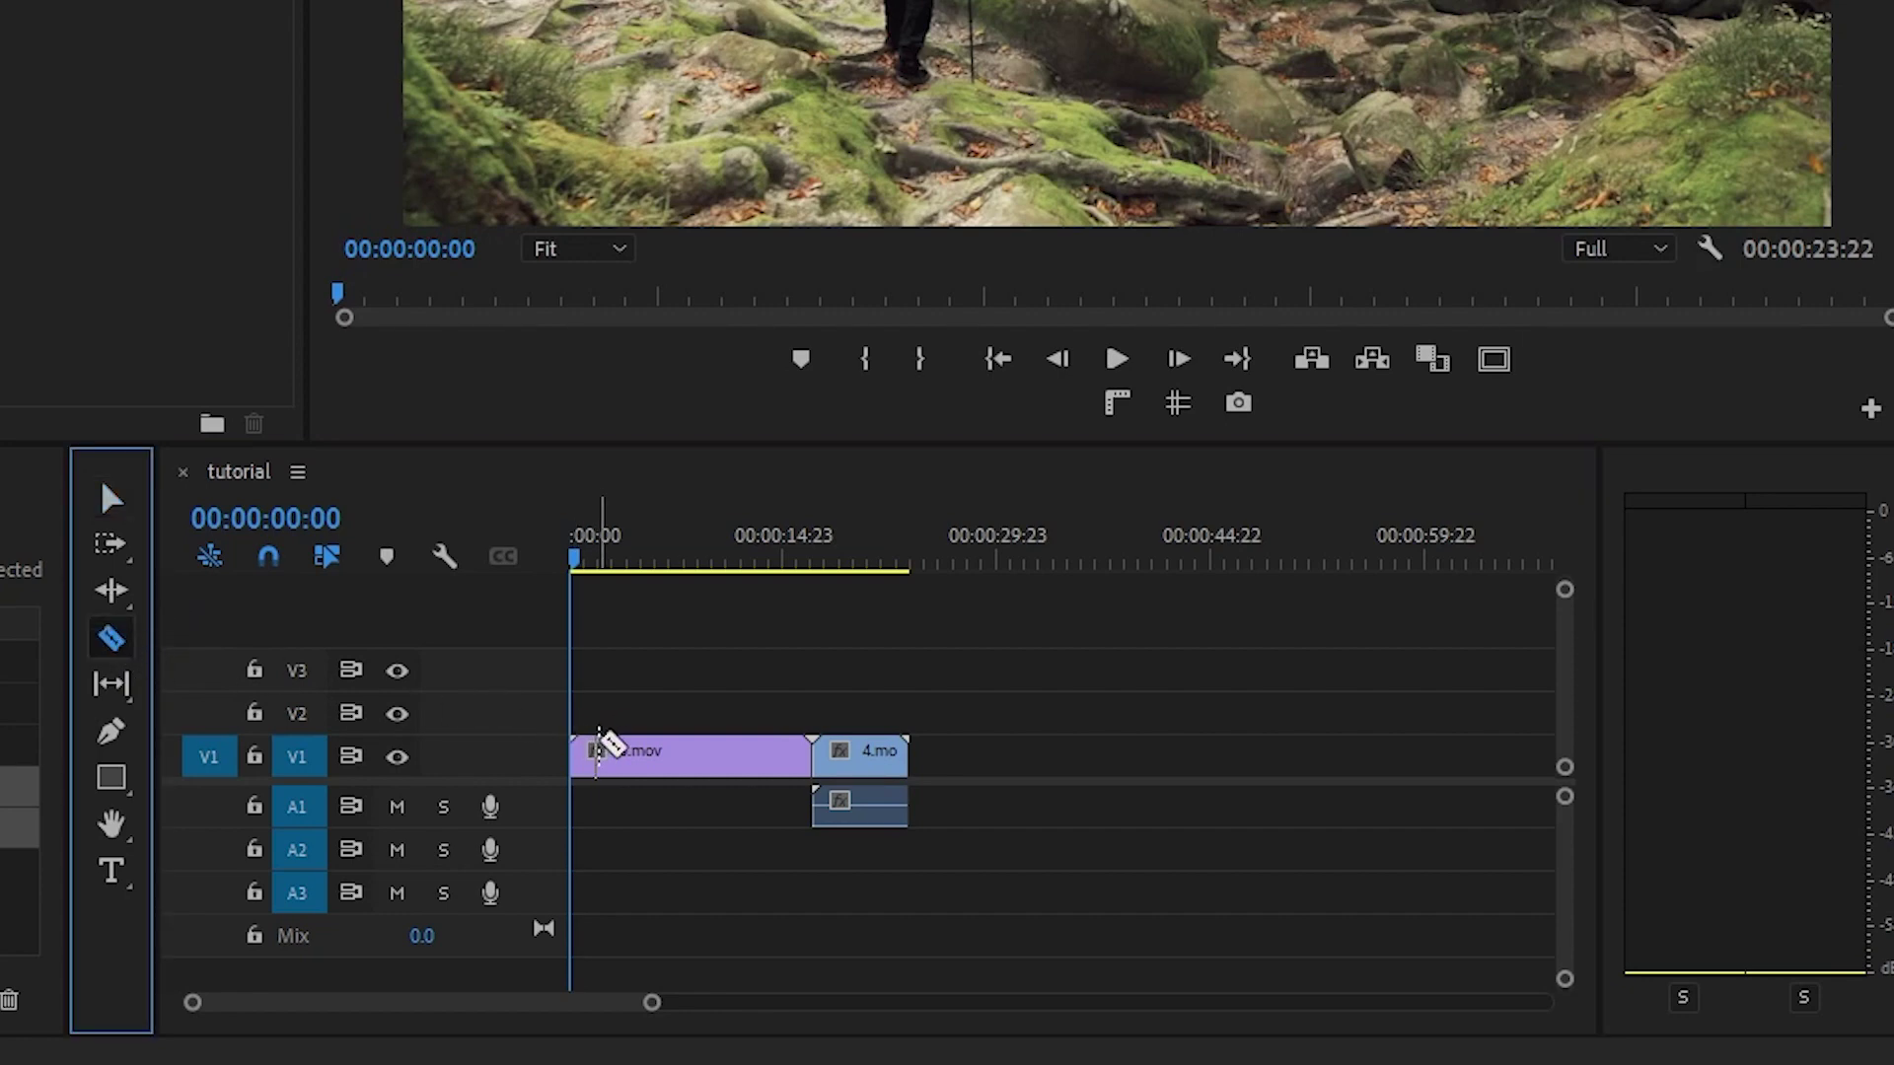
click(628, 754)
key(v)
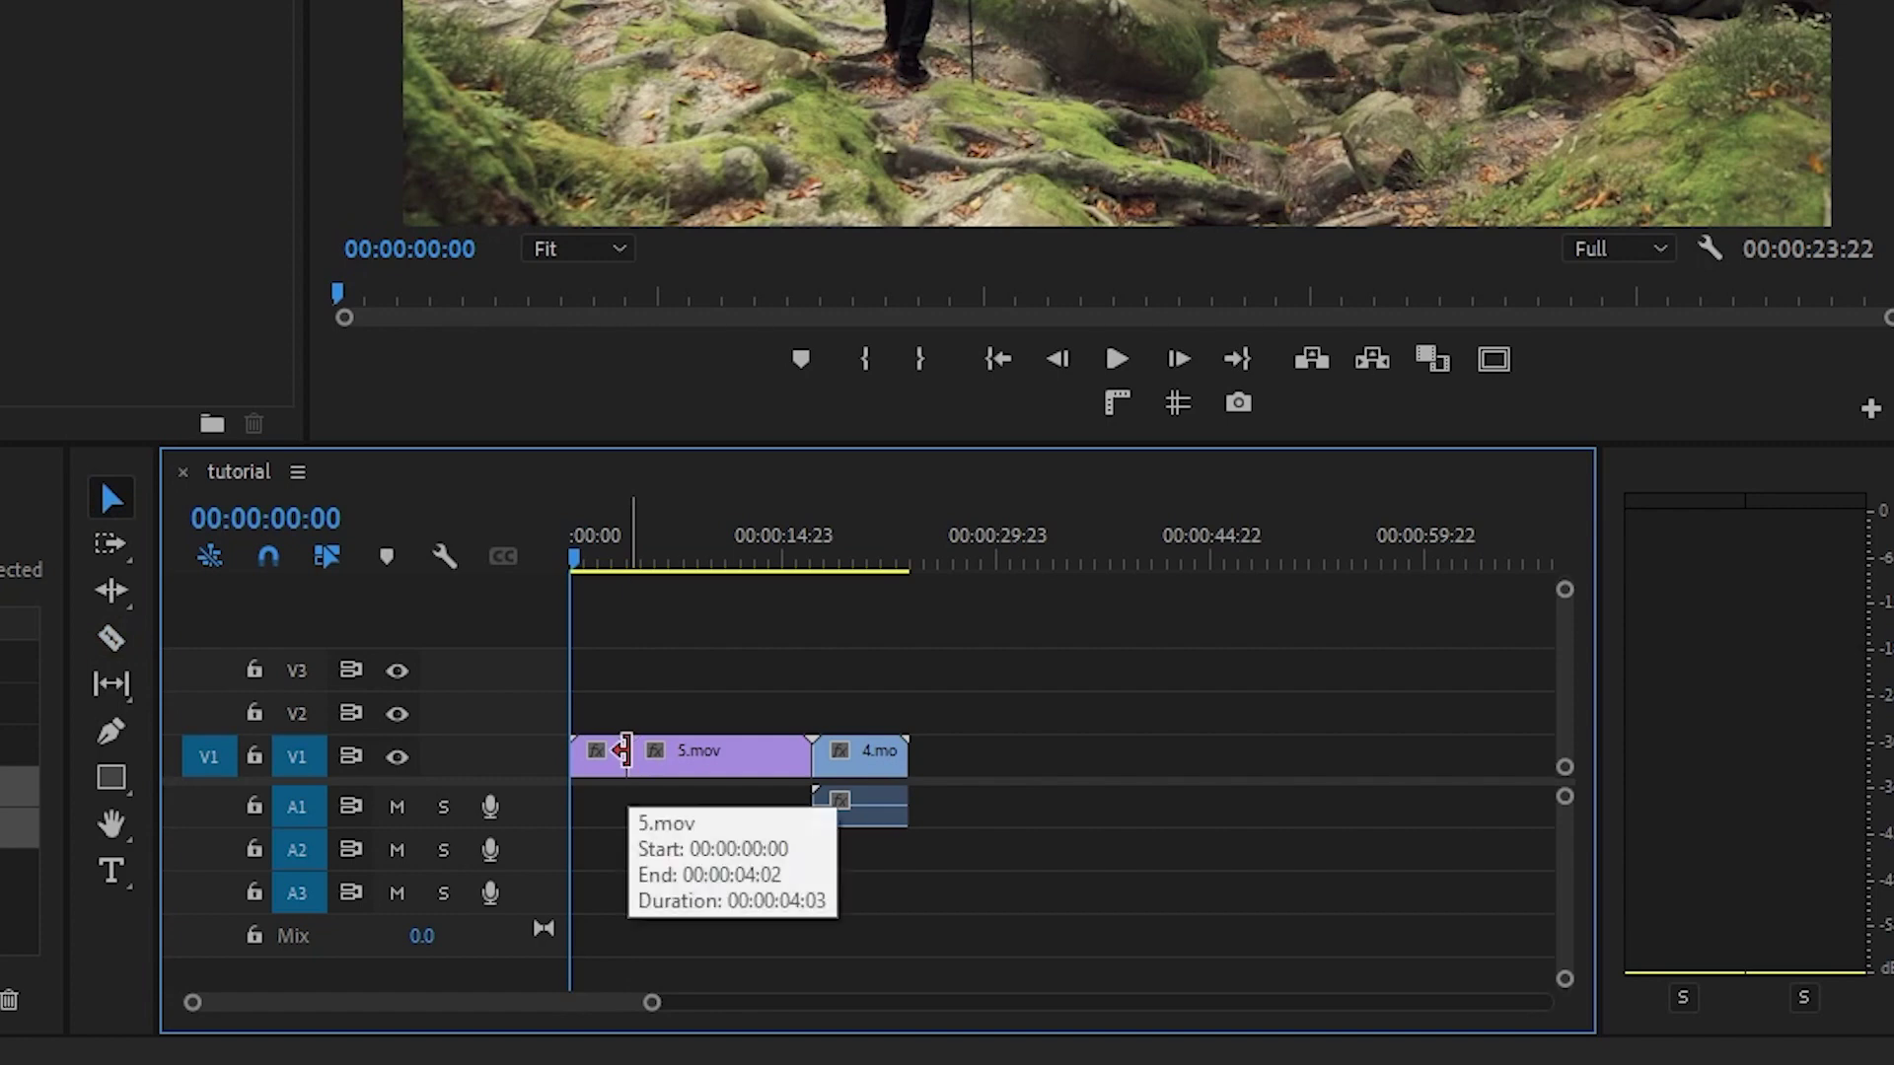
drag(613, 774, 853, 720)
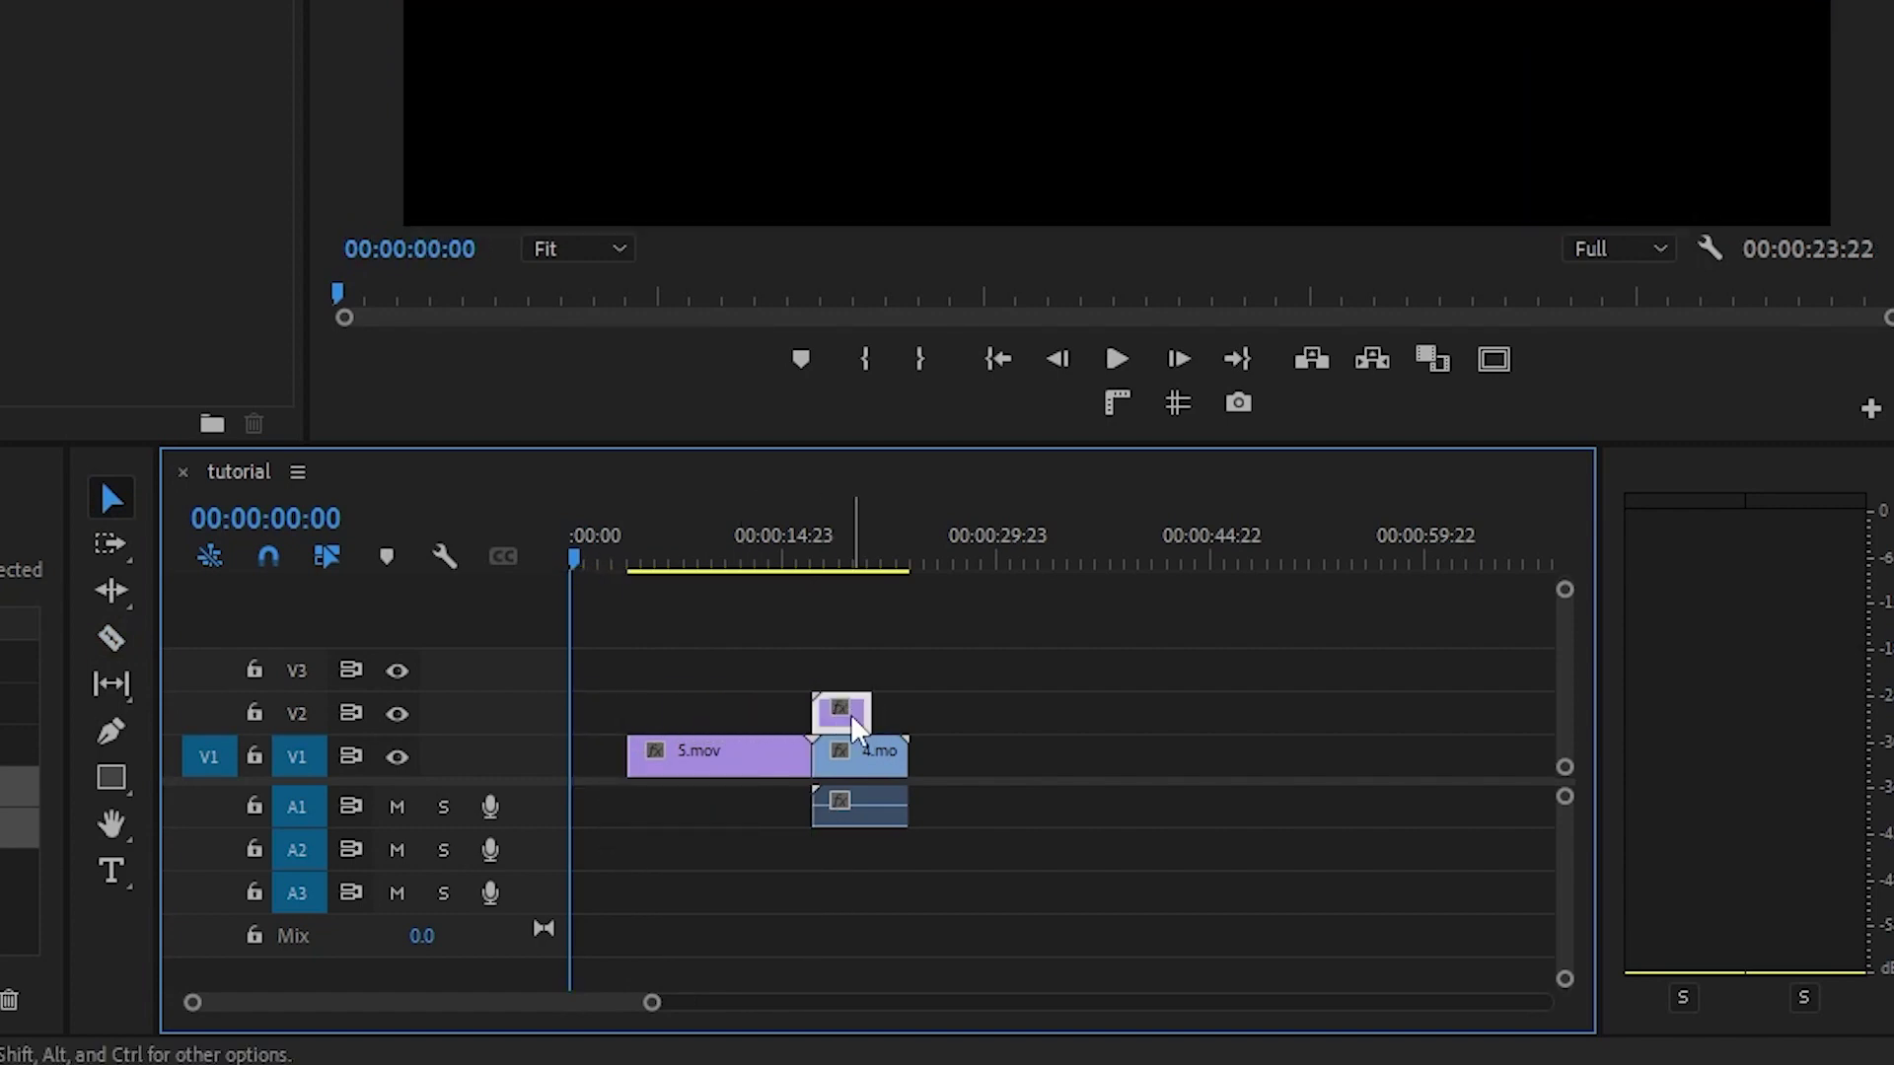
key(Delete)
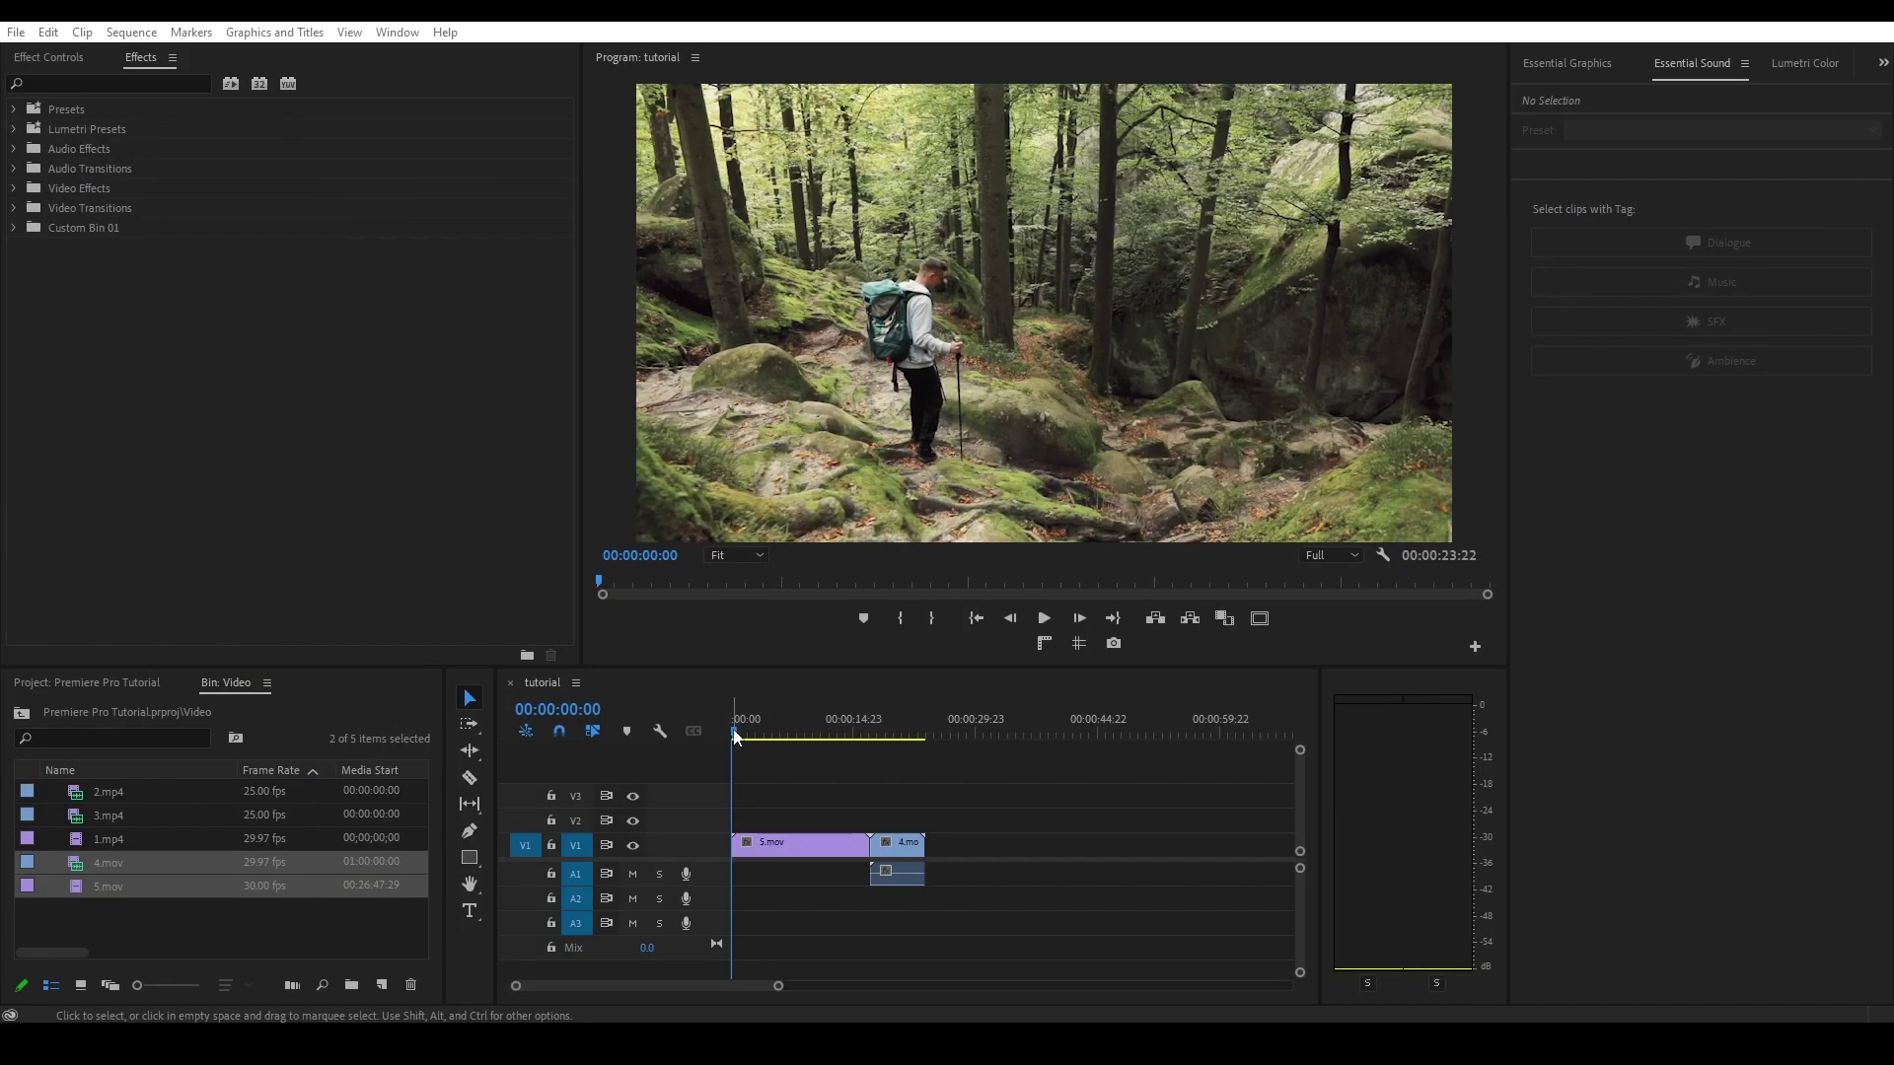
mouse_move(733, 735)
mouse_down()
mouse_move(880, 741)
mouse_move(715, 760)
mouse_up()
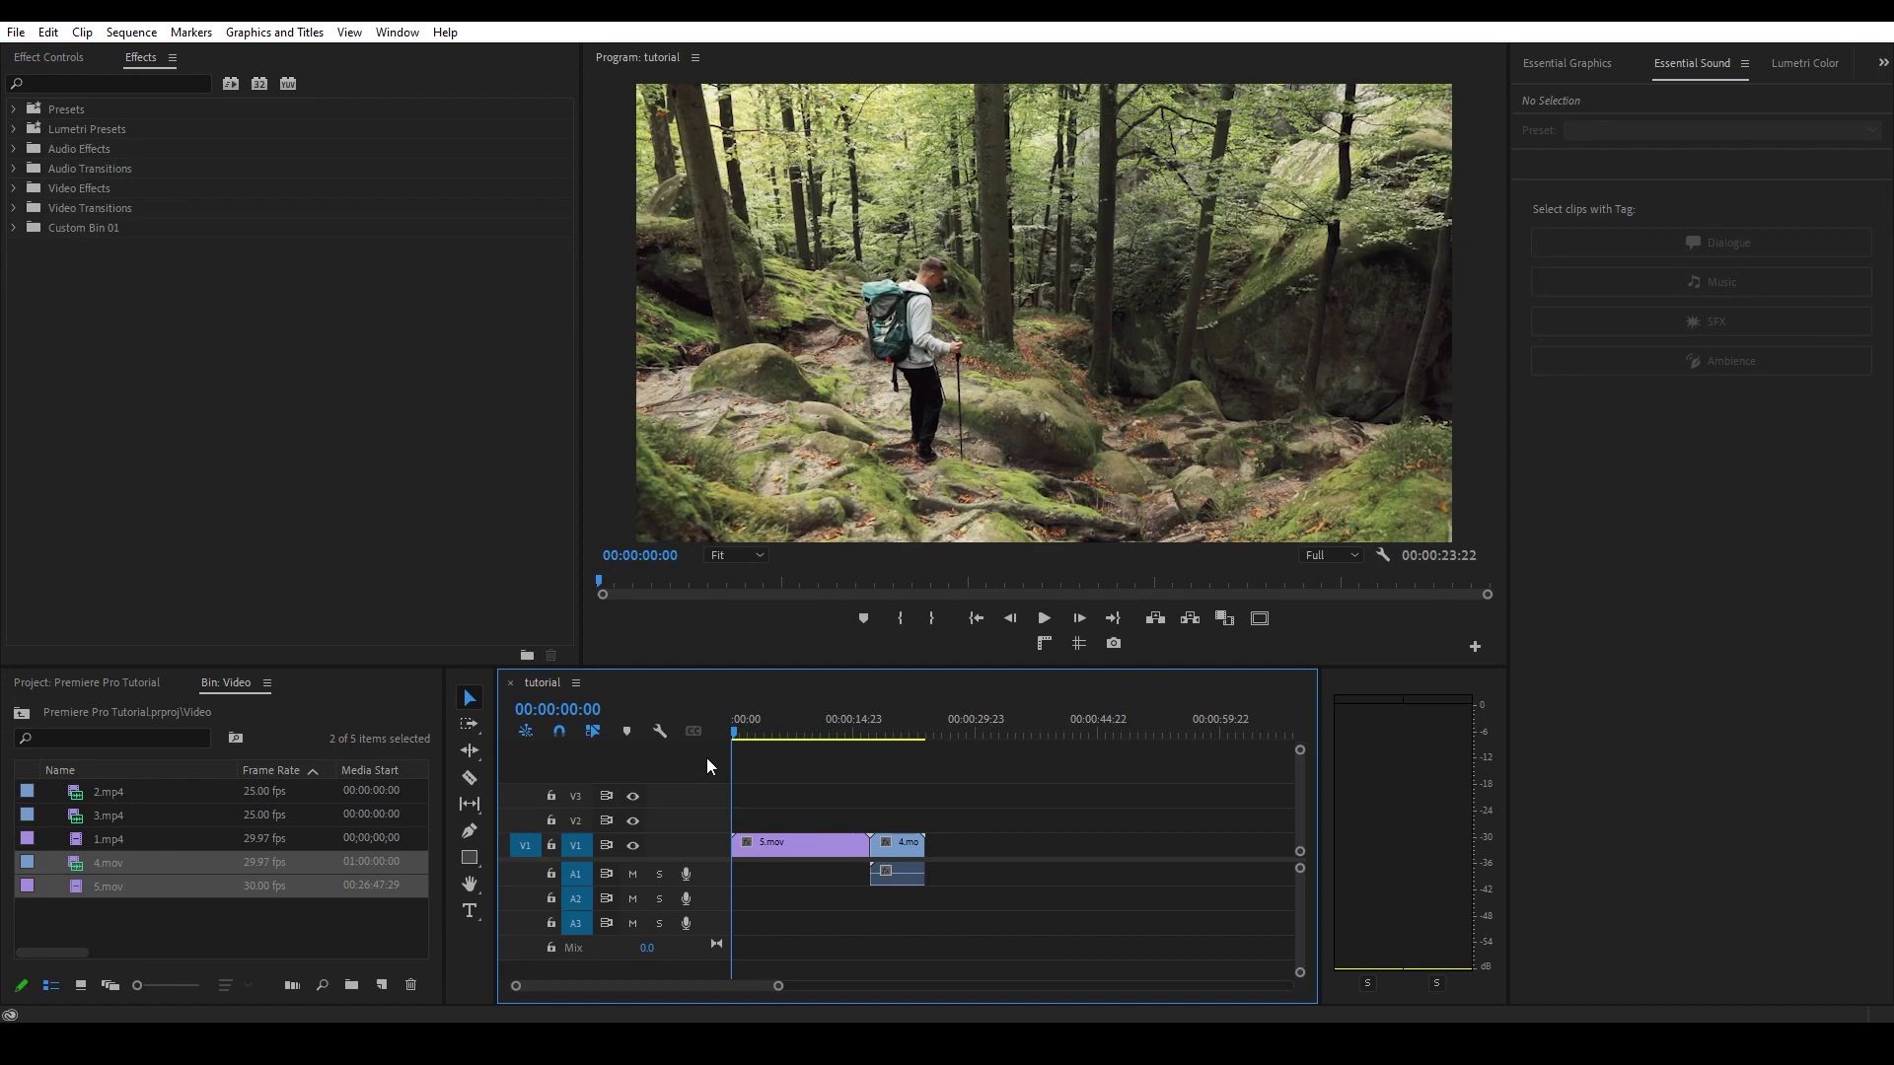
Set 5.mov's speed to about 90% in Speed/Duration
right_click(807, 842)
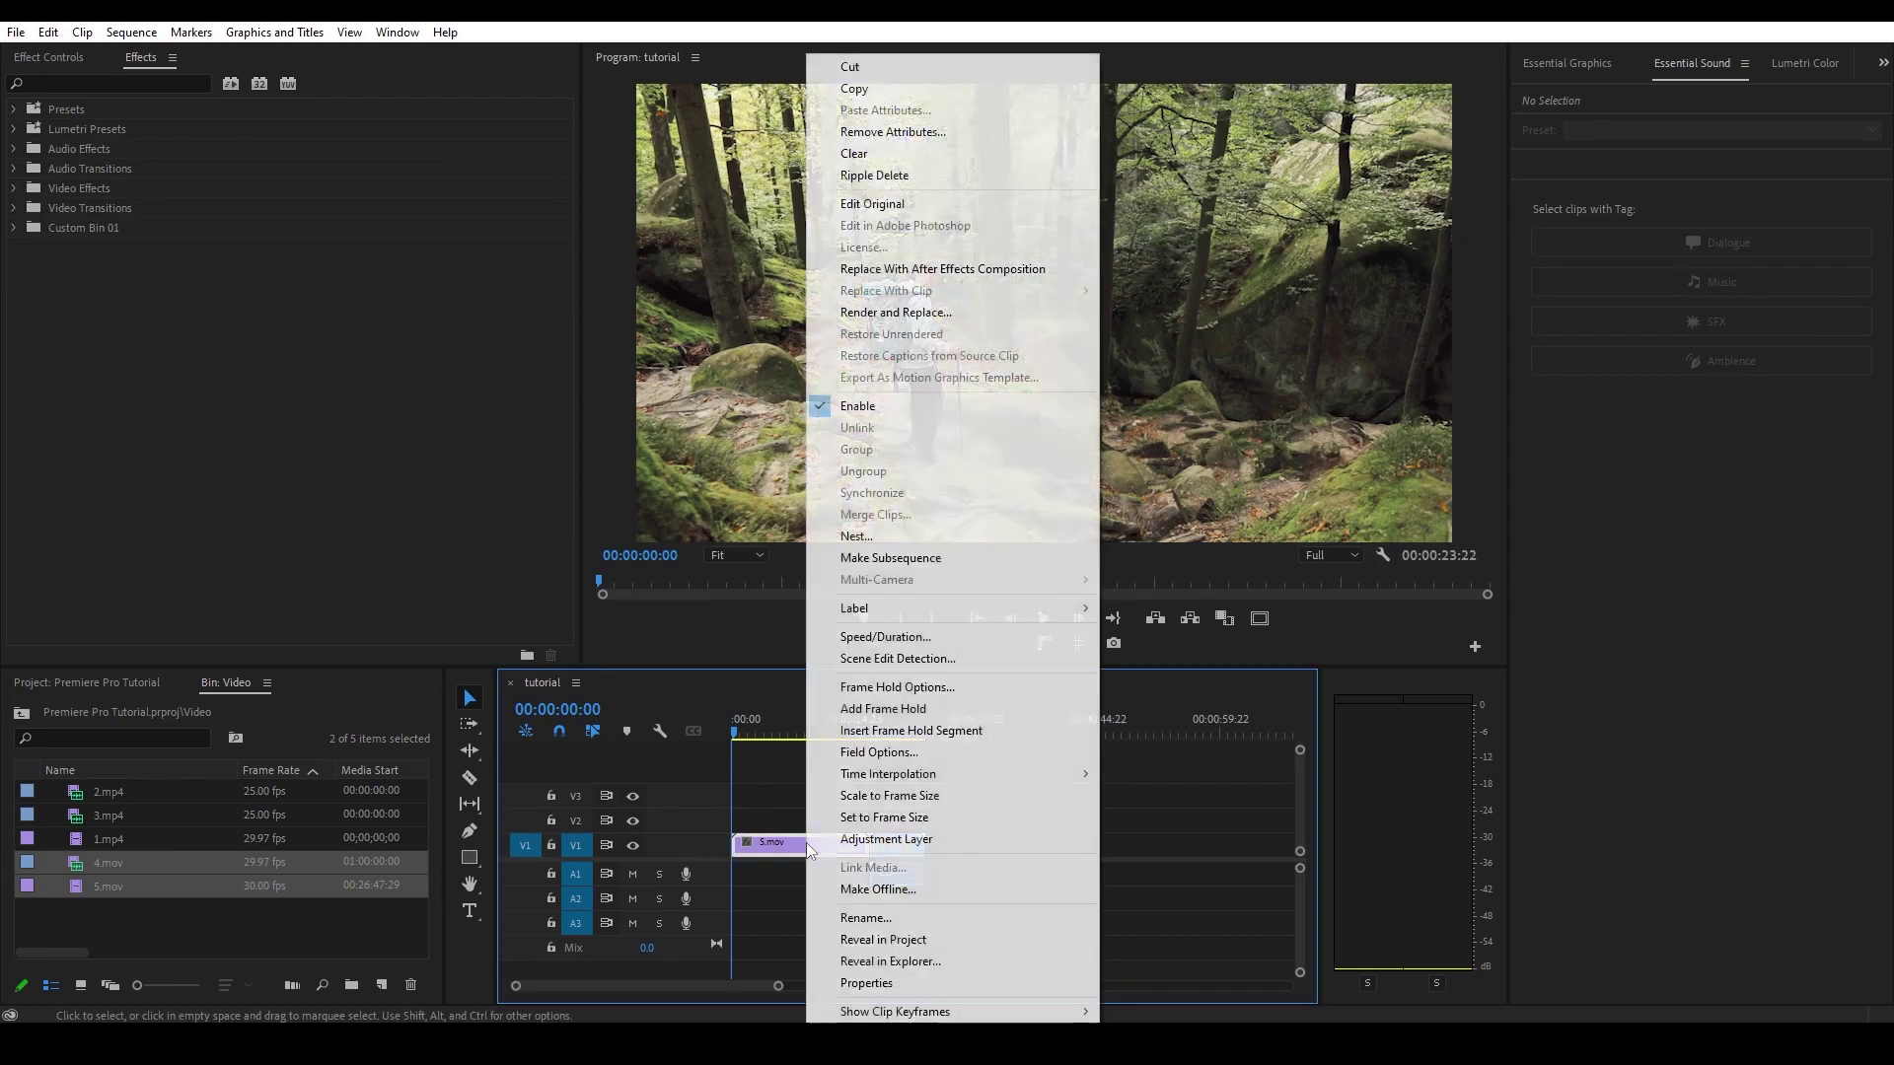
click(903, 638)
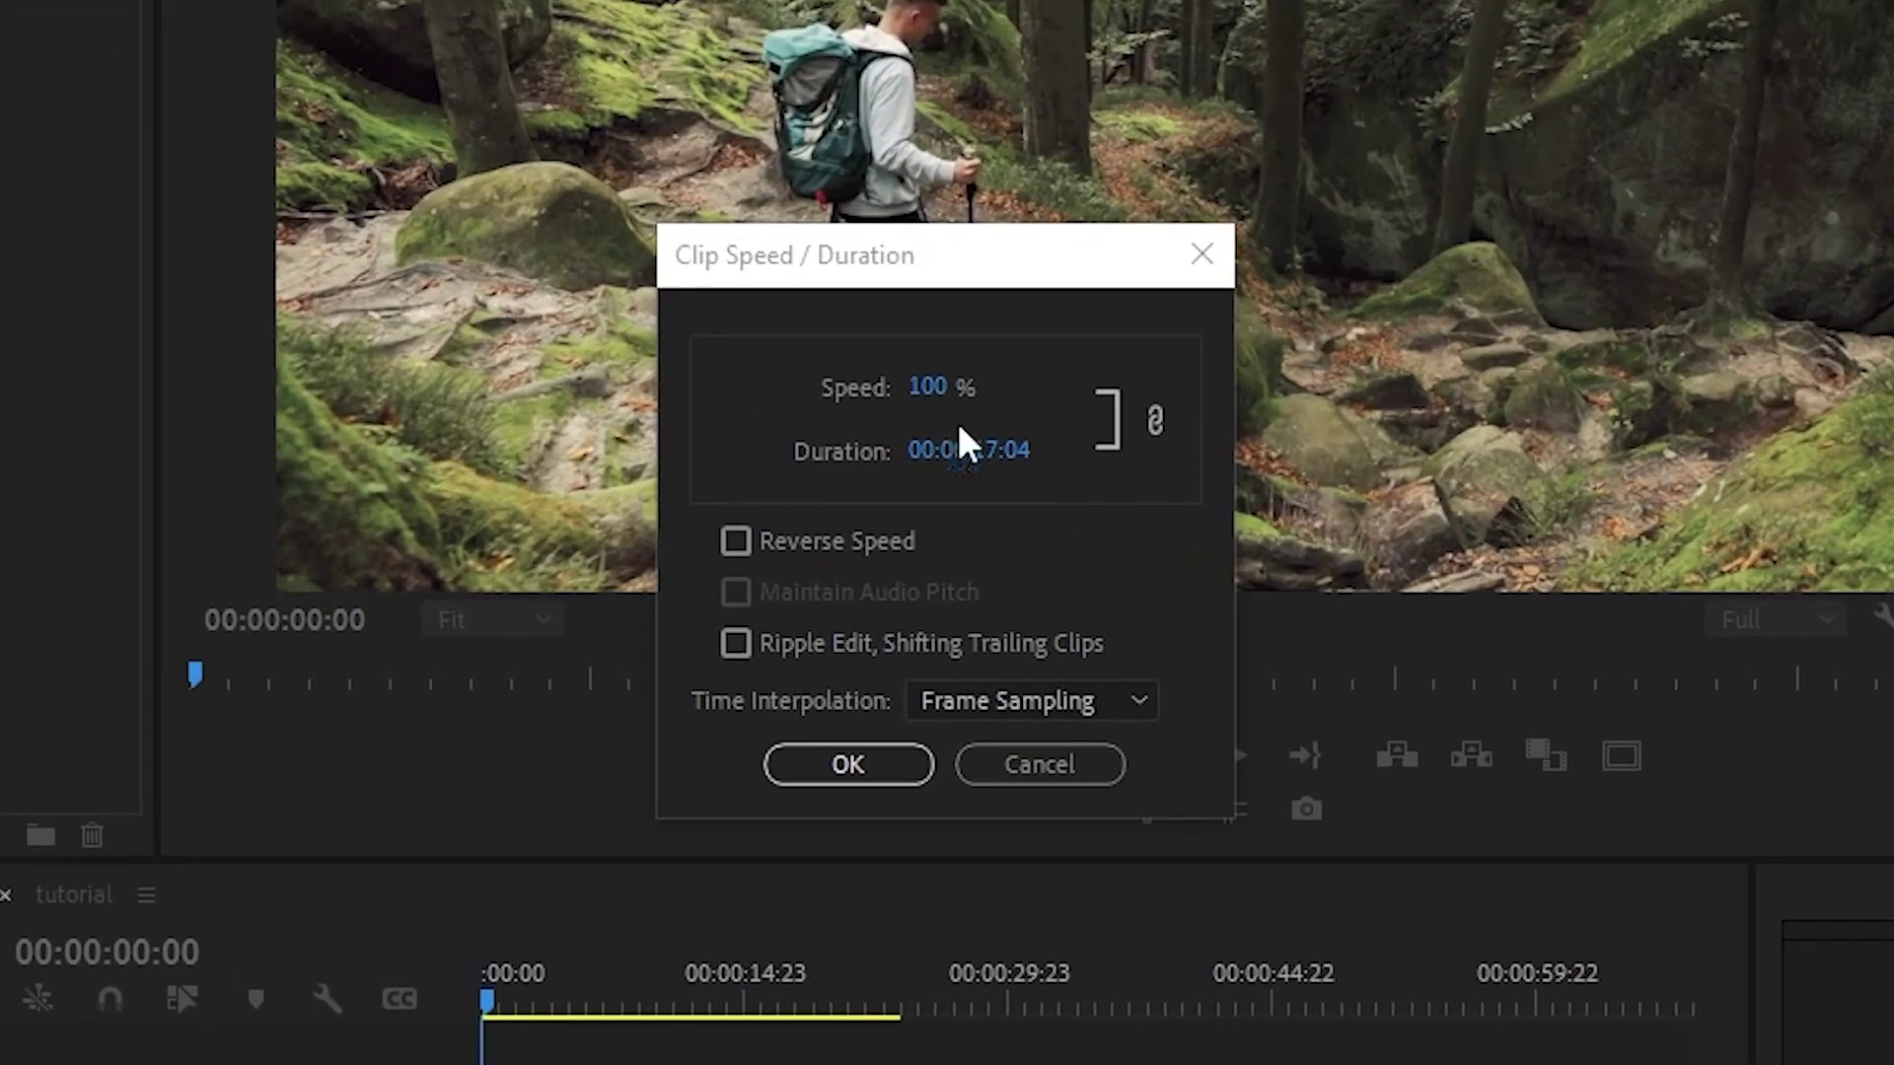
drag(941, 448, 1033, 447)
drag(1131, 383, 826, 469)
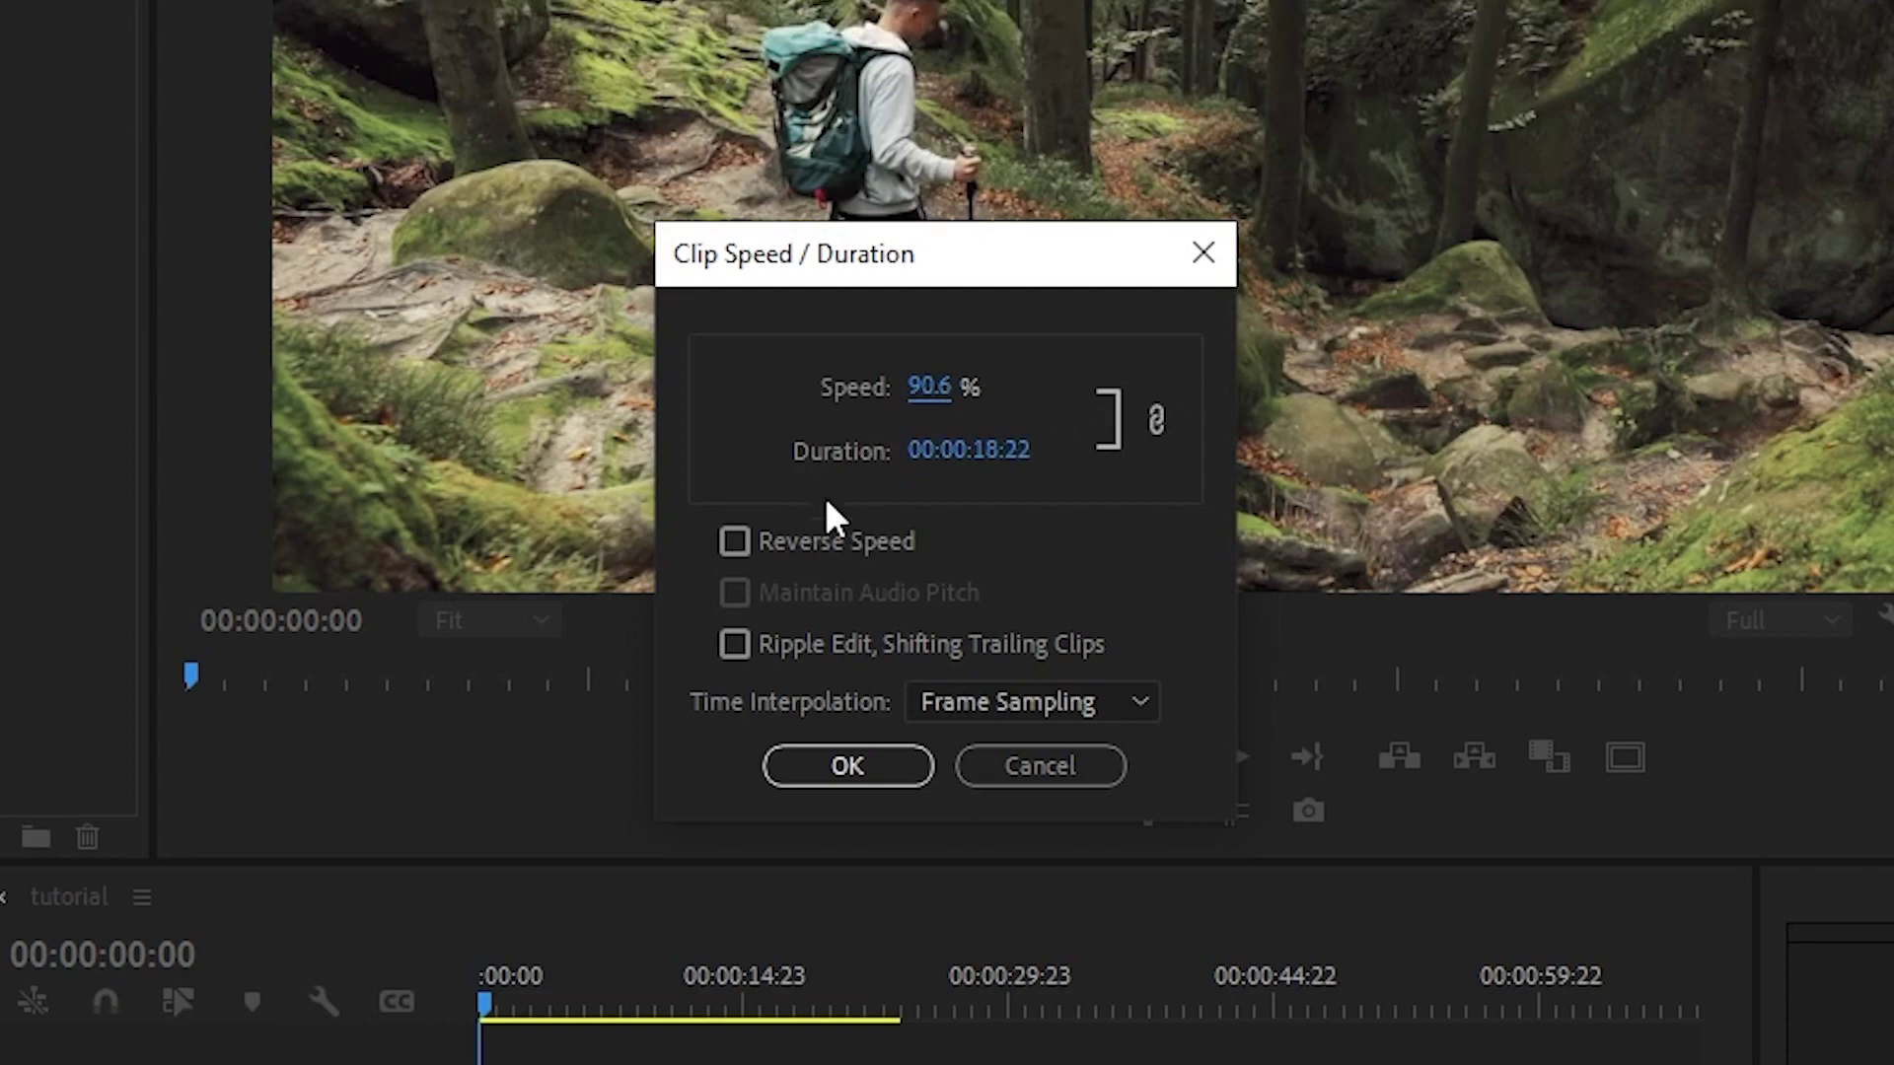
click(846, 768)
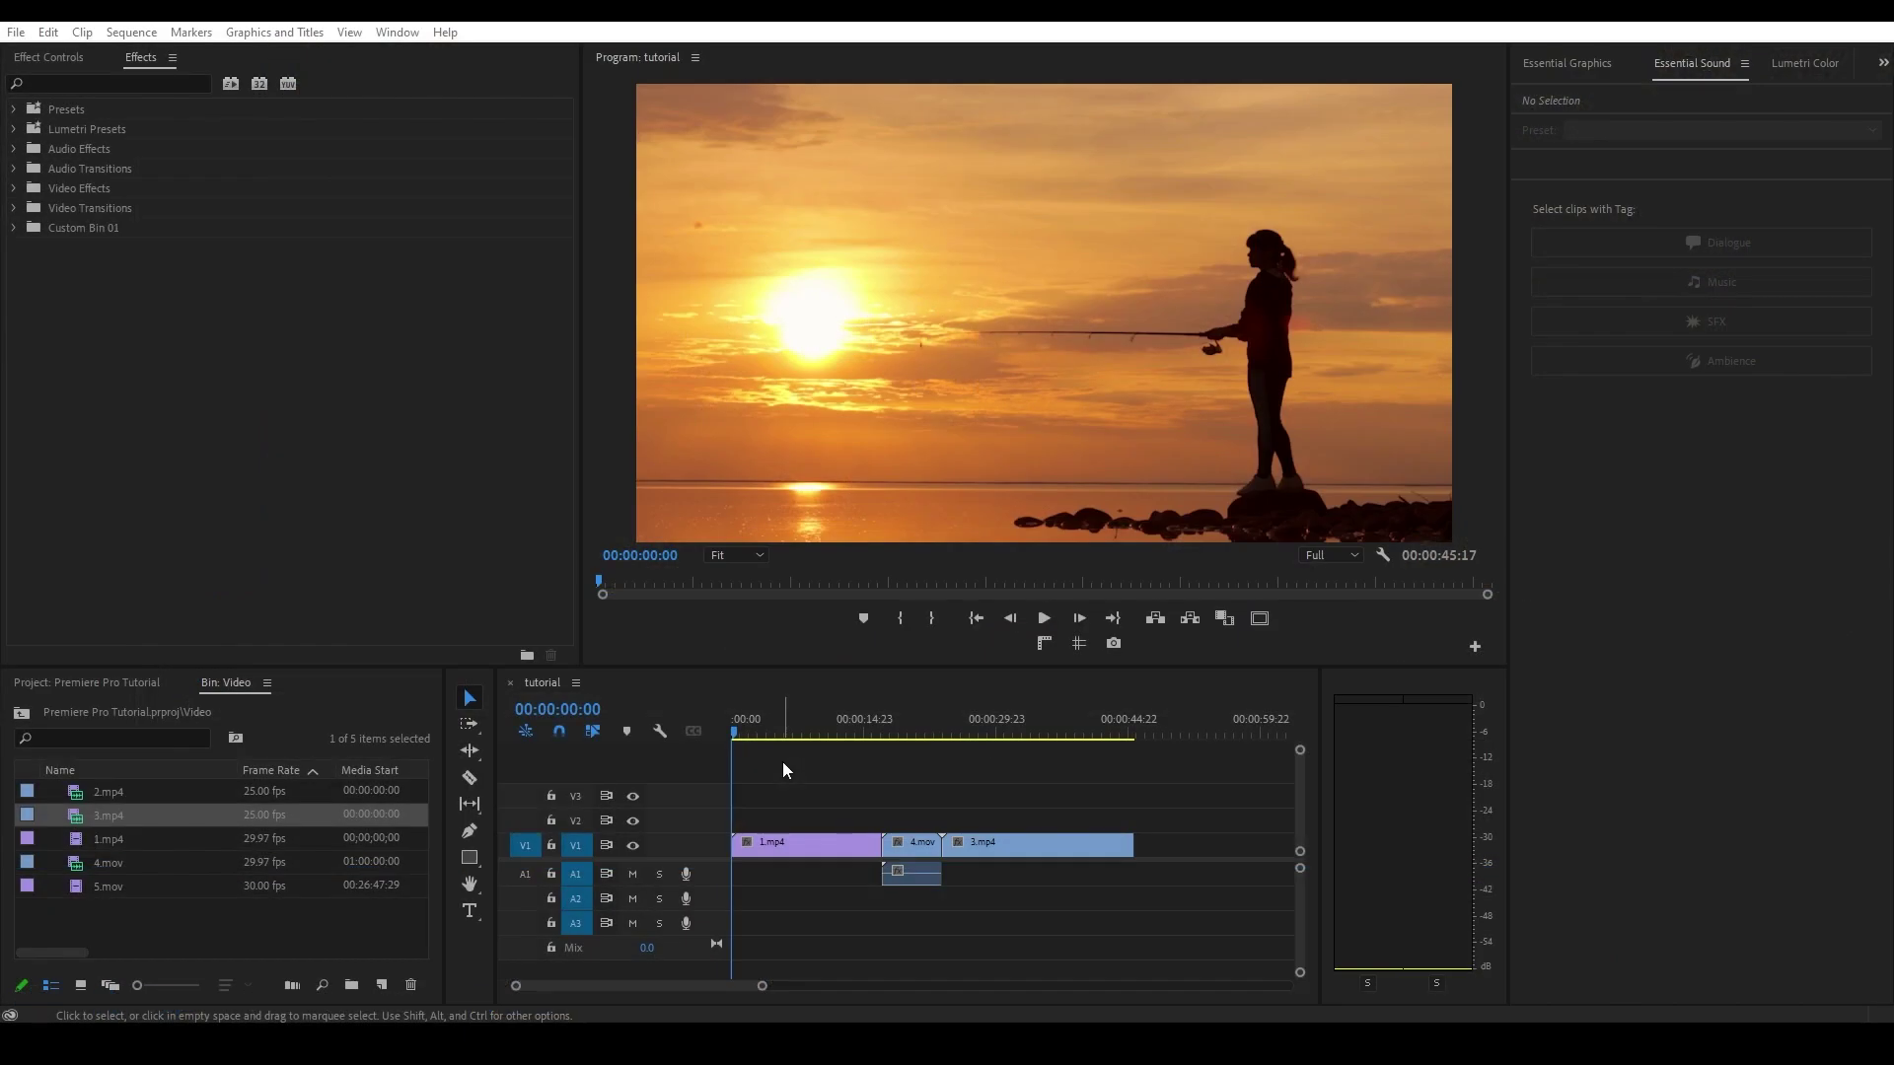
Copy clip 1.mp4 and place a duplicate on track V3
mouse_move(734, 730)
mouse_down()
mouse_move(790, 737)
mouse_move(726, 732)
mouse_up()
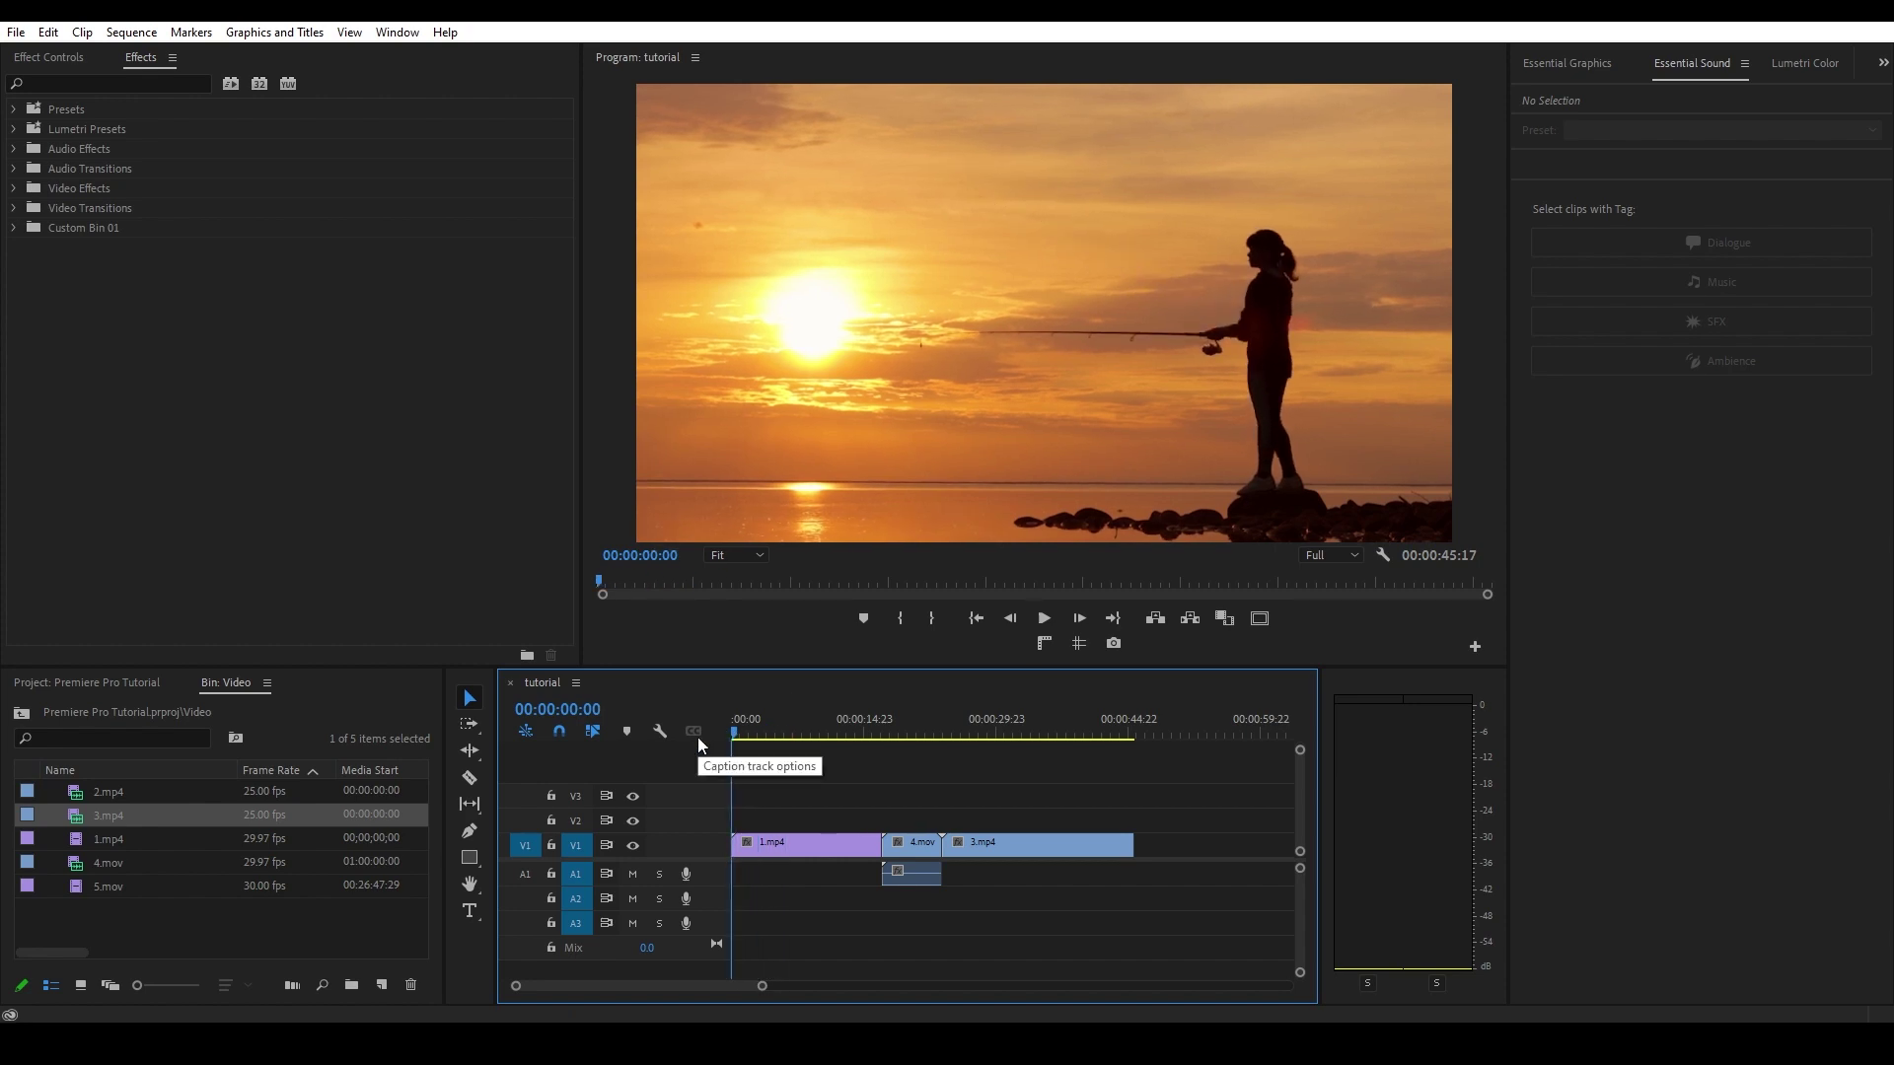
key(minus)
click(781, 848)
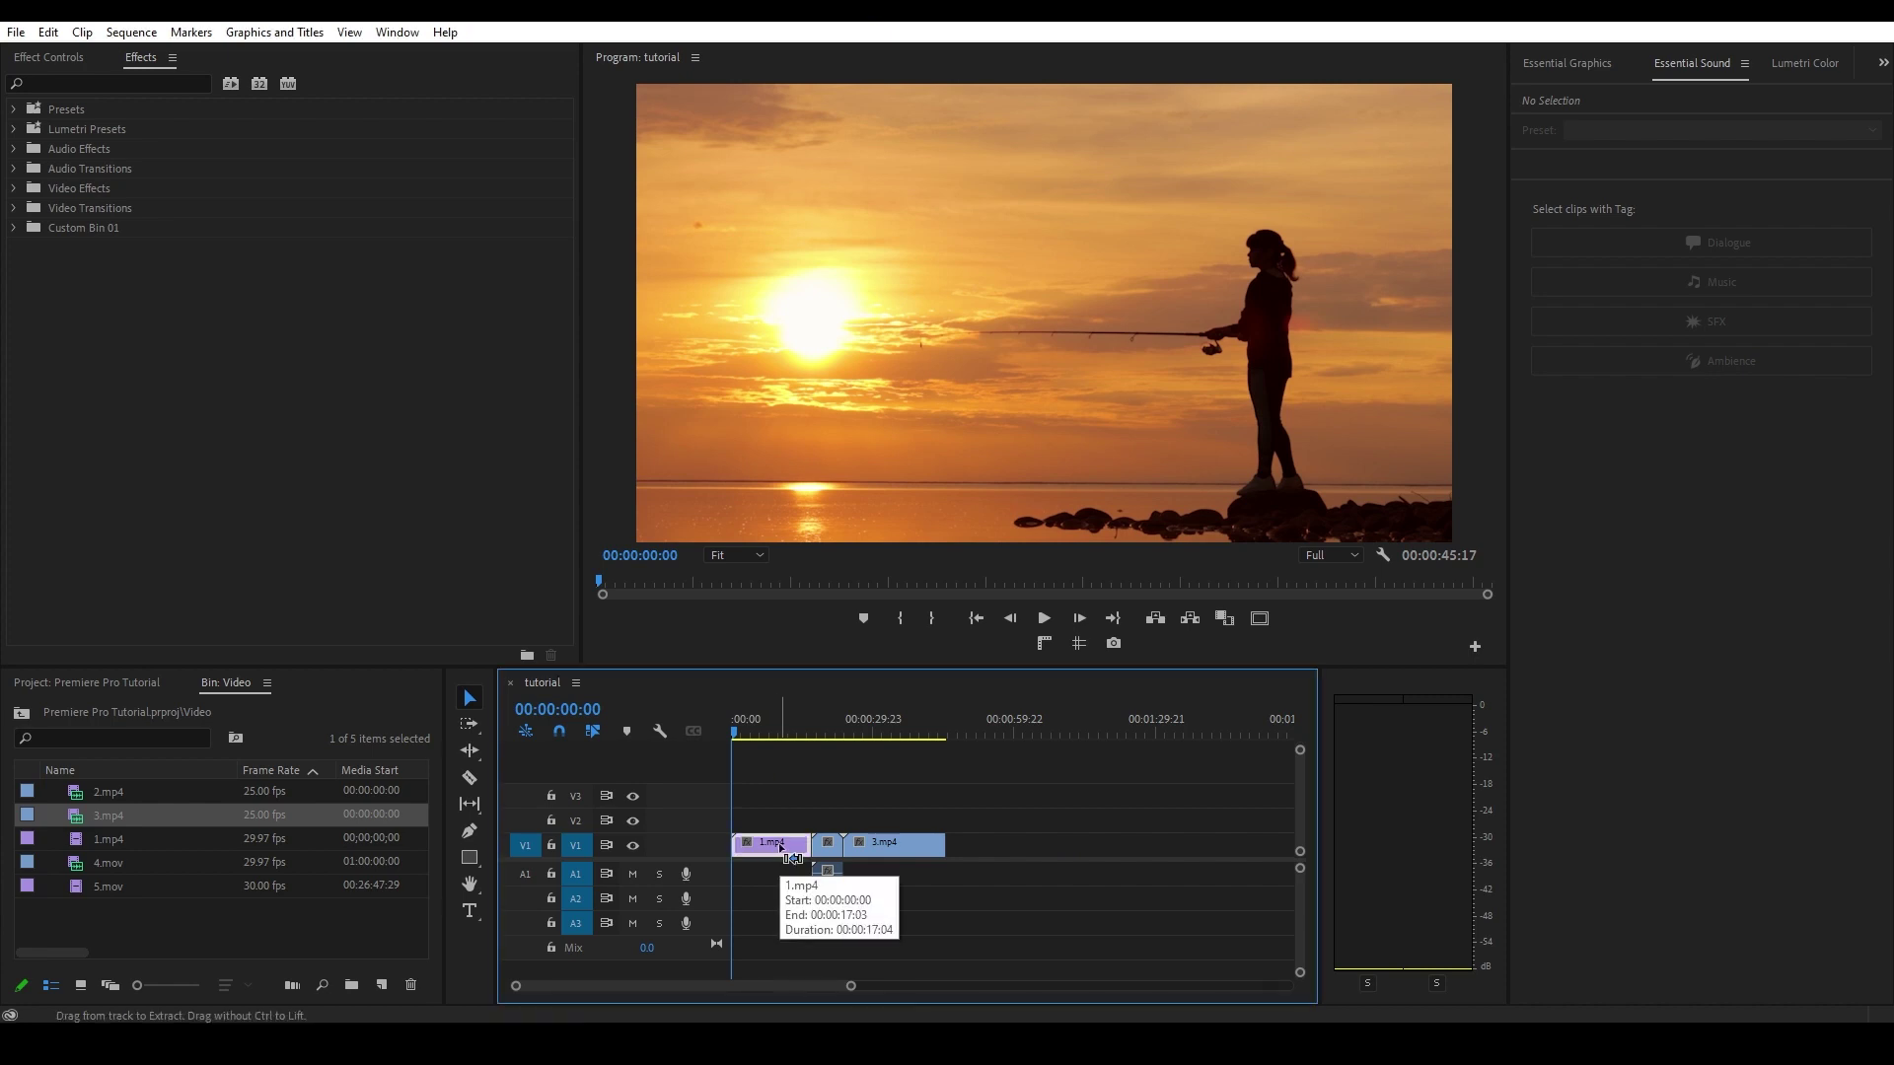
drag(1003, 732, 1013, 731)
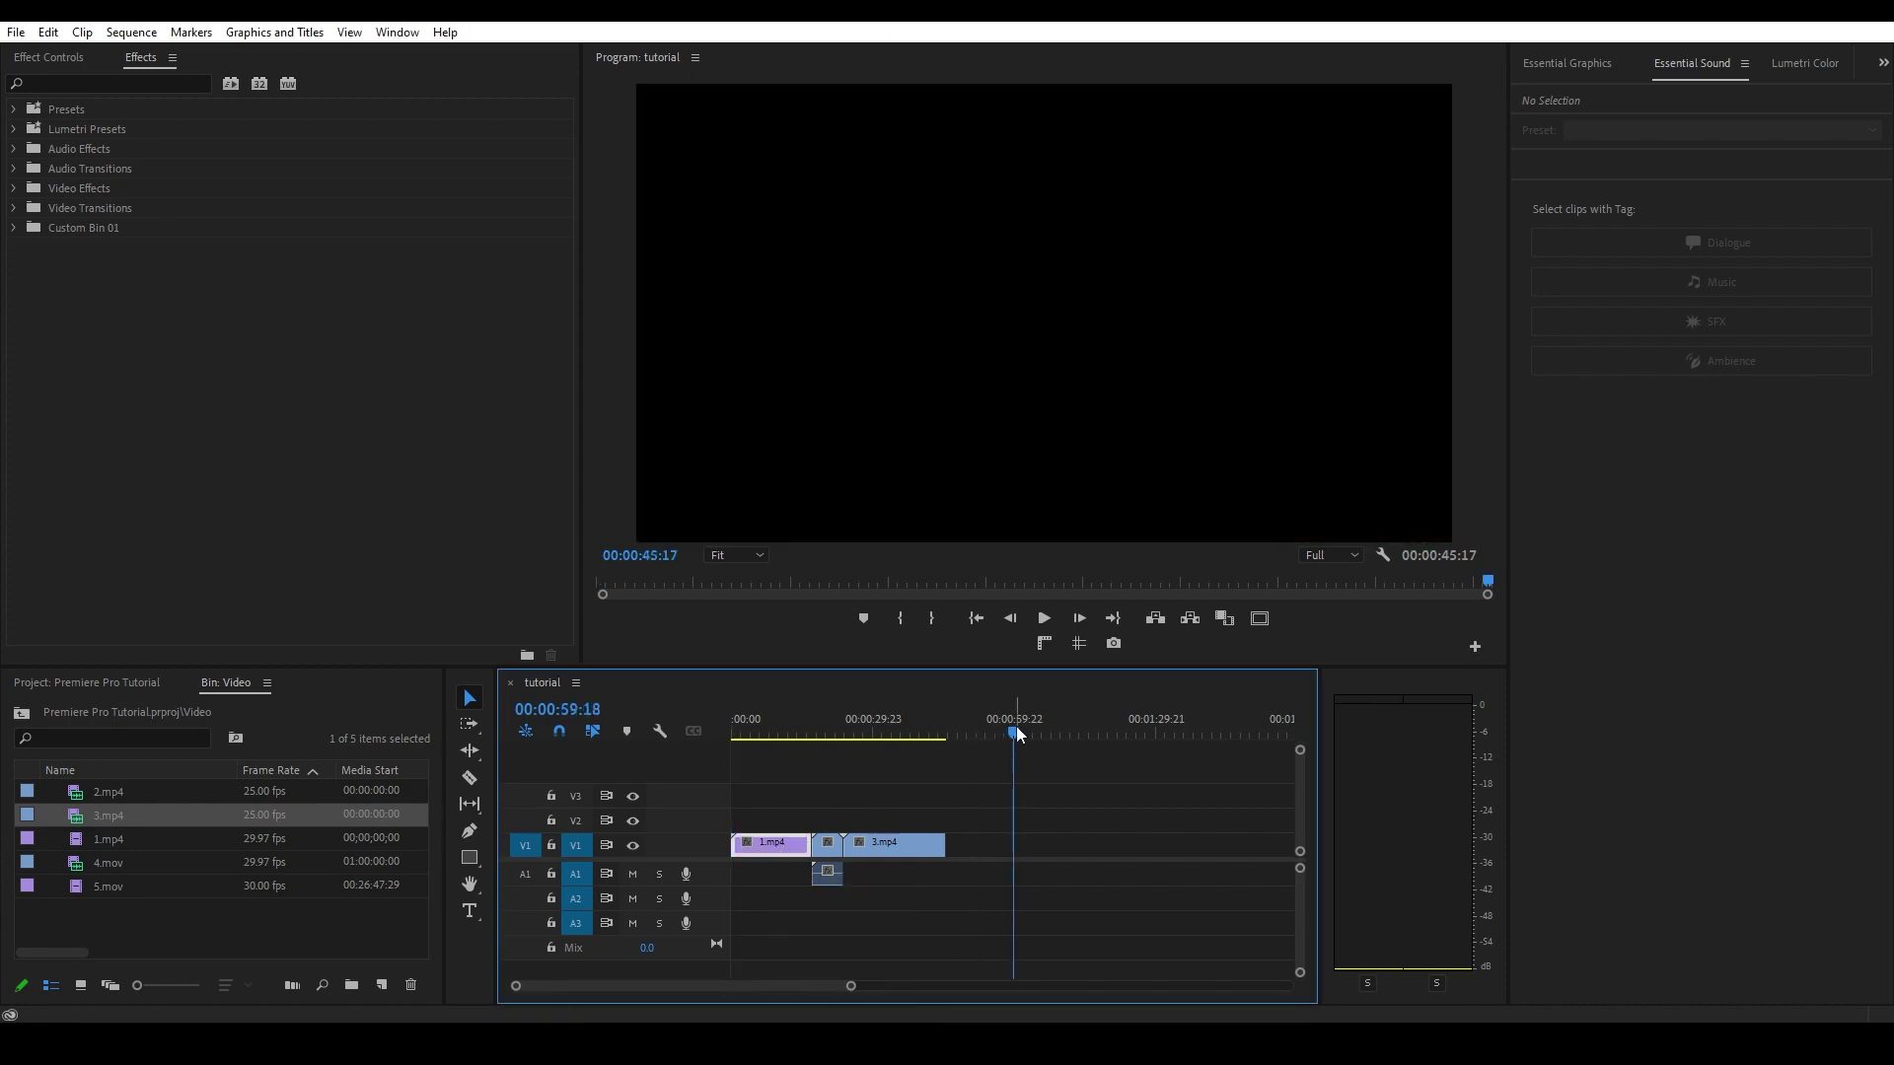
key(ctrl+v)
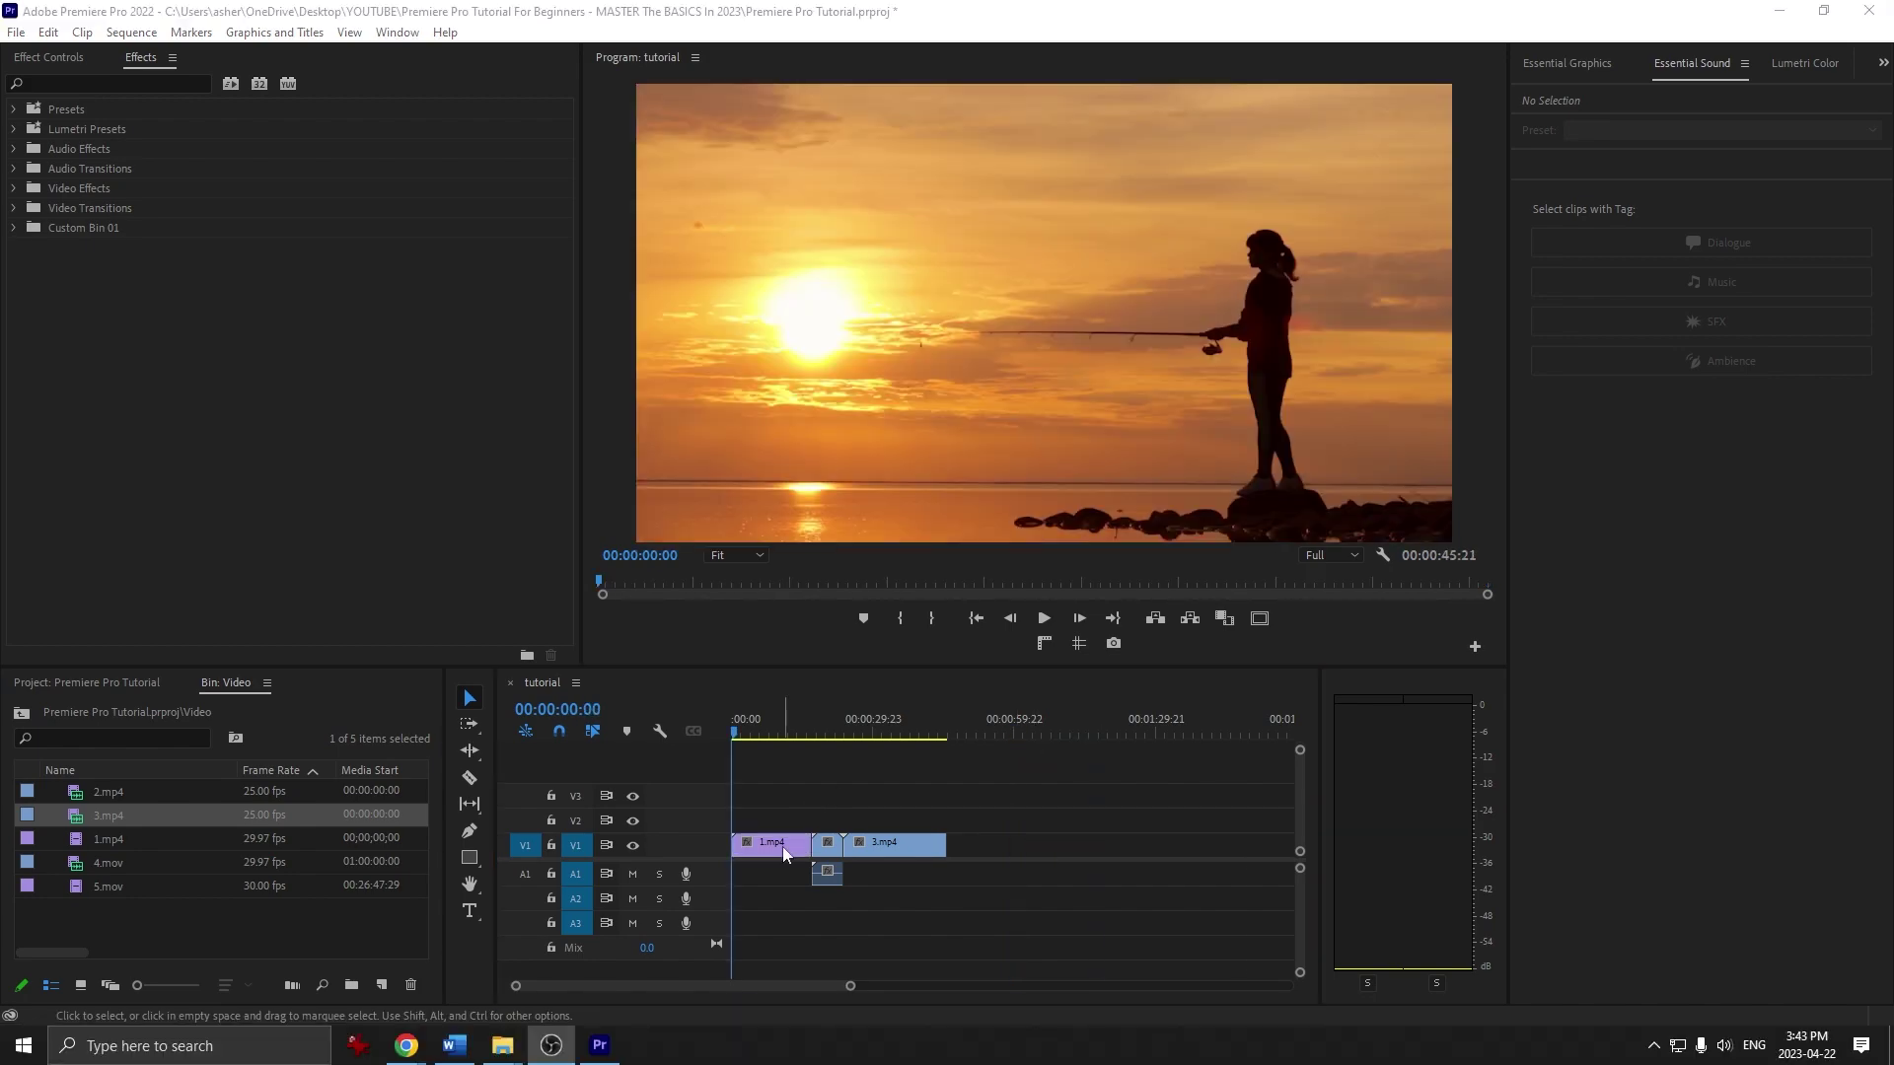
click(783, 846)
drag(659, 756, 947, 679)
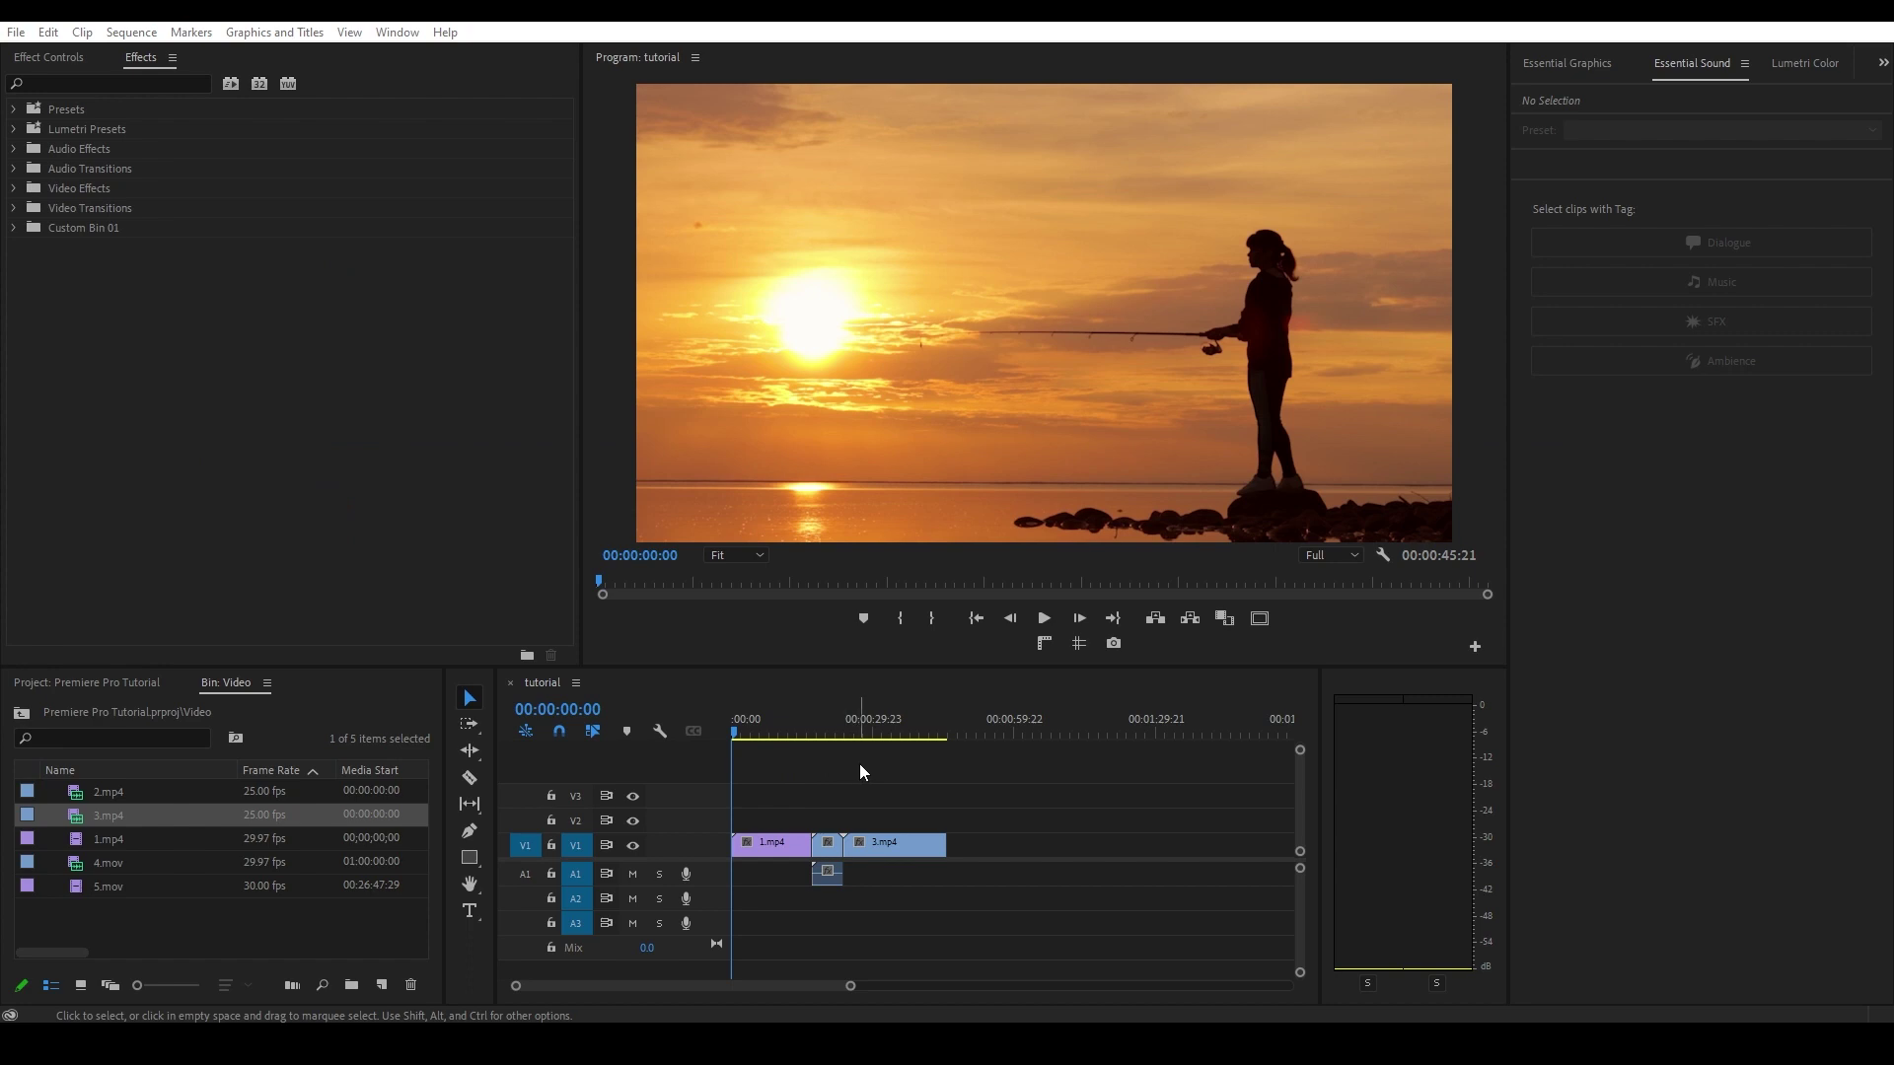
Razor-cut 1.mp4, 4.mov and 3.mp4 into pieces, then split 1.mp4 at 00:00:09:14
click(863, 766)
key(equal)
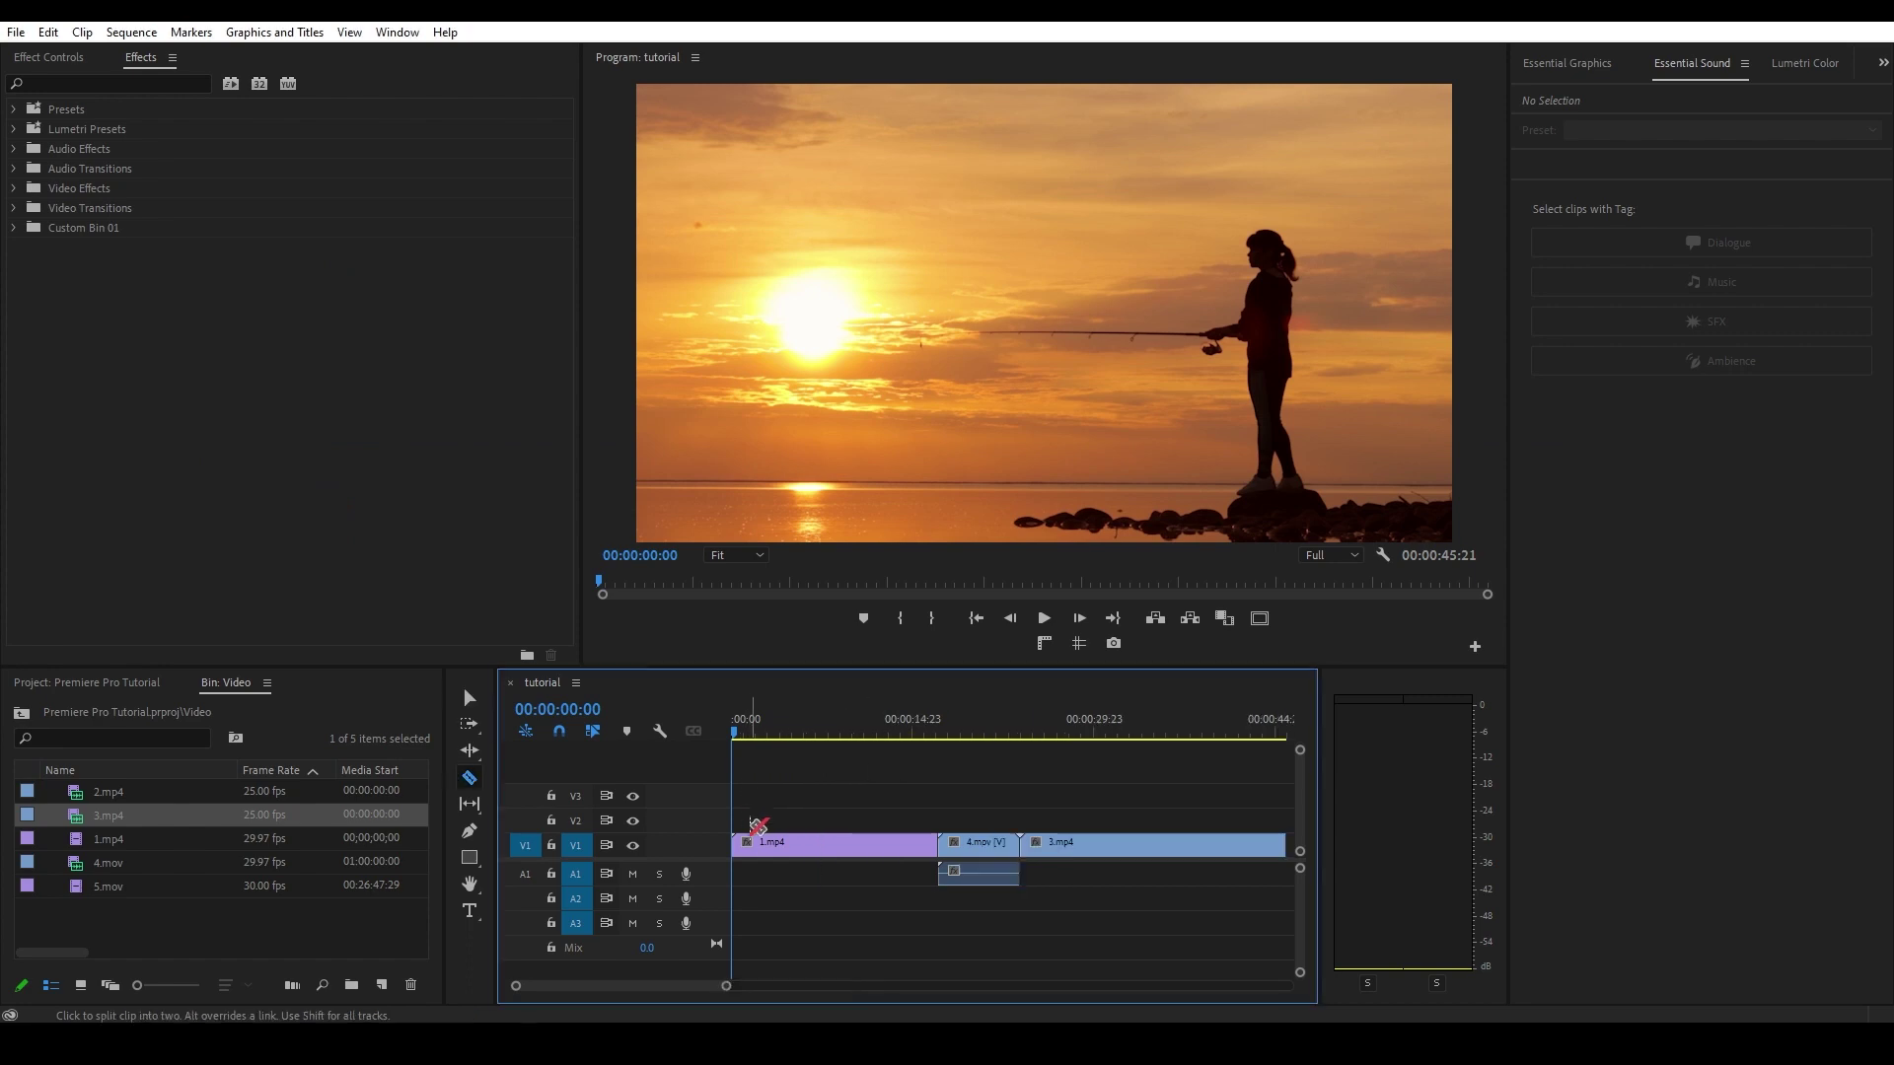
key(c)
click(810, 851)
click(871, 850)
click(981, 850)
click(1092, 850)
click(1181, 850)
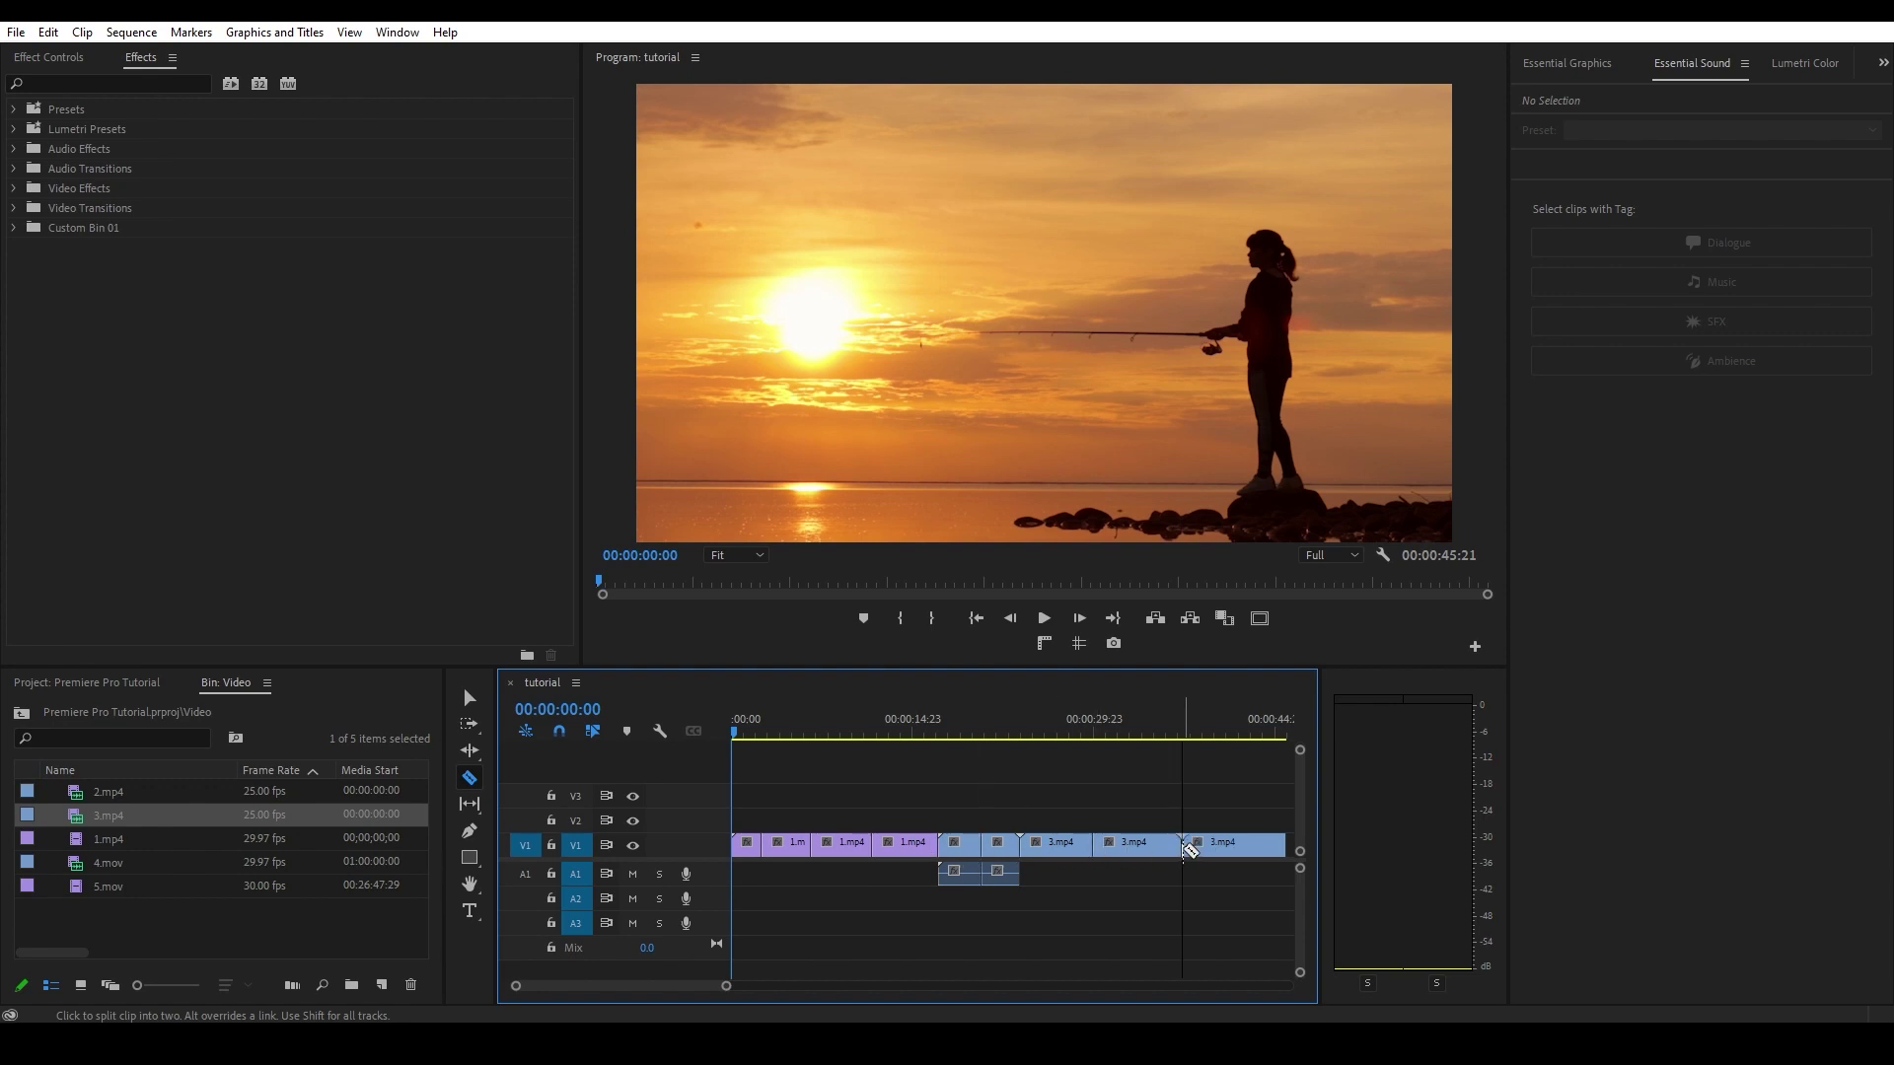
key(v)
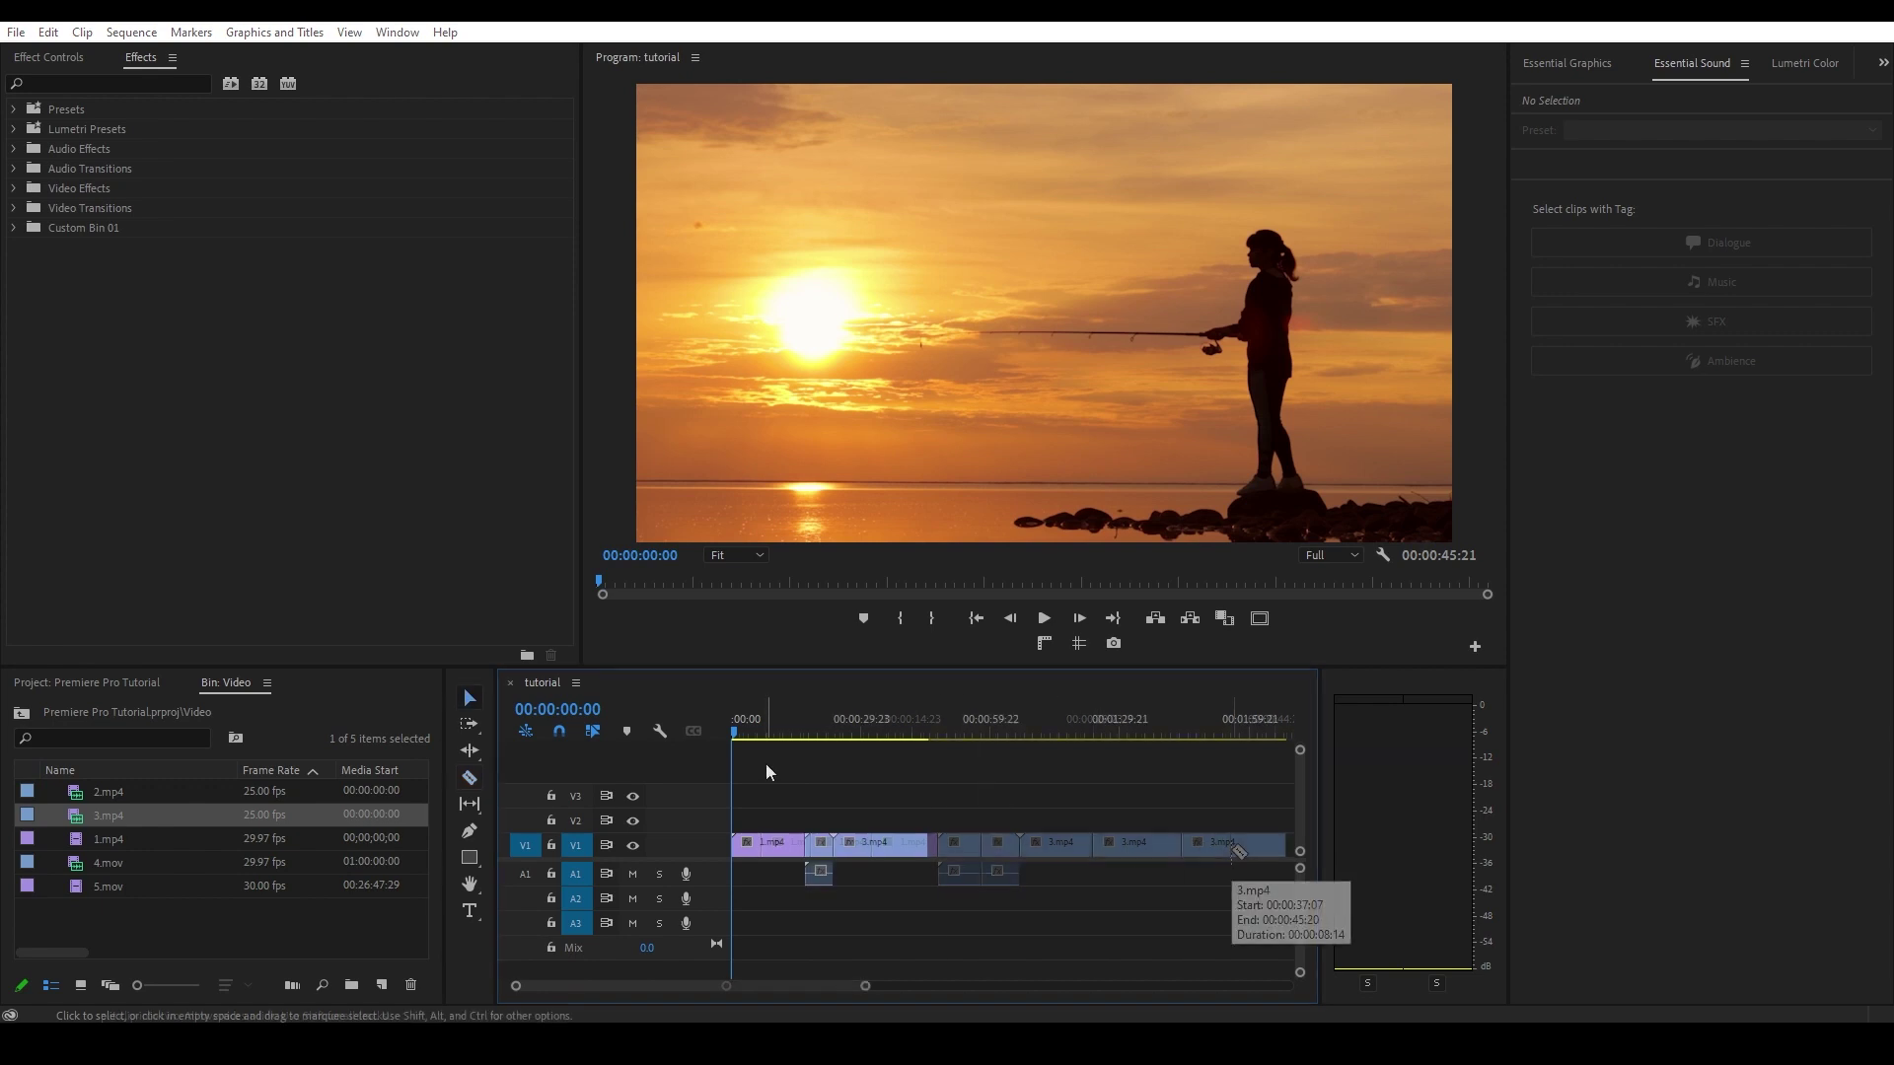
key(minus)
key(minus)
drag(733, 731, 772, 732)
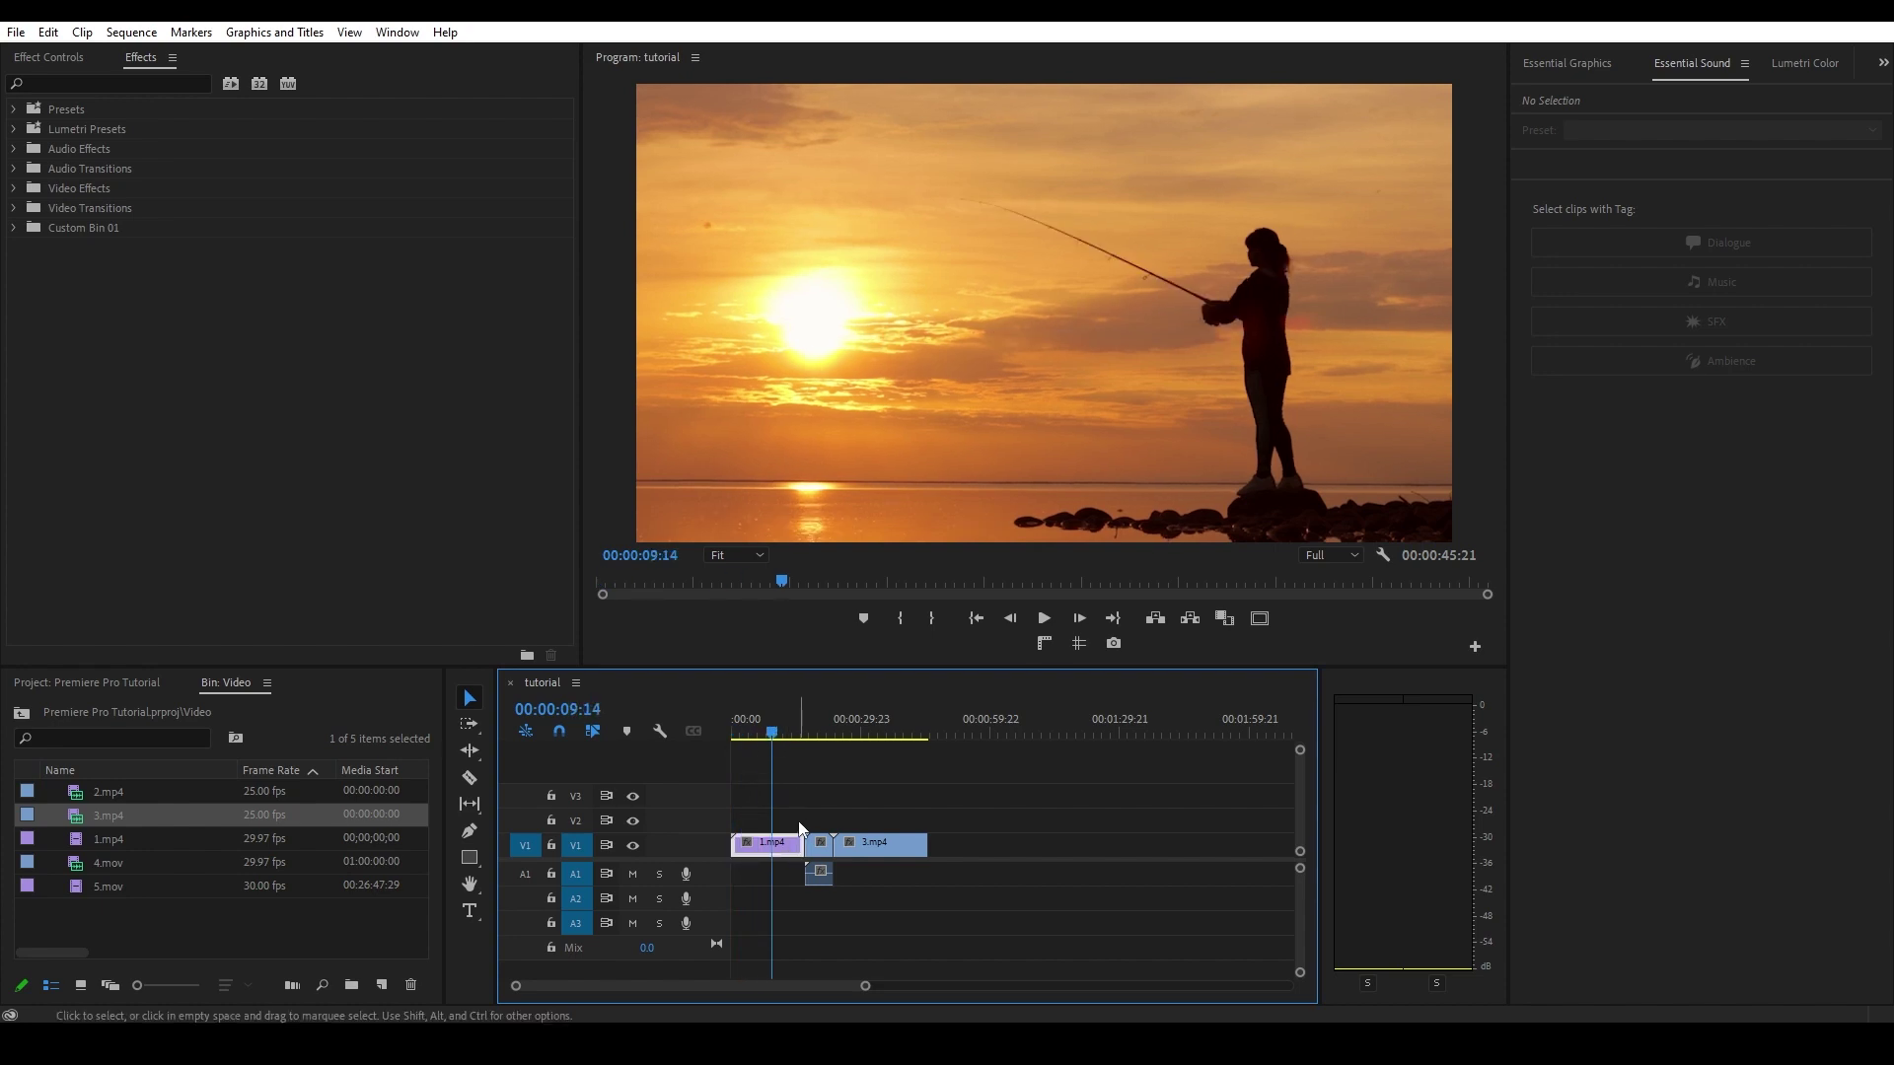
key(ctrl+k)
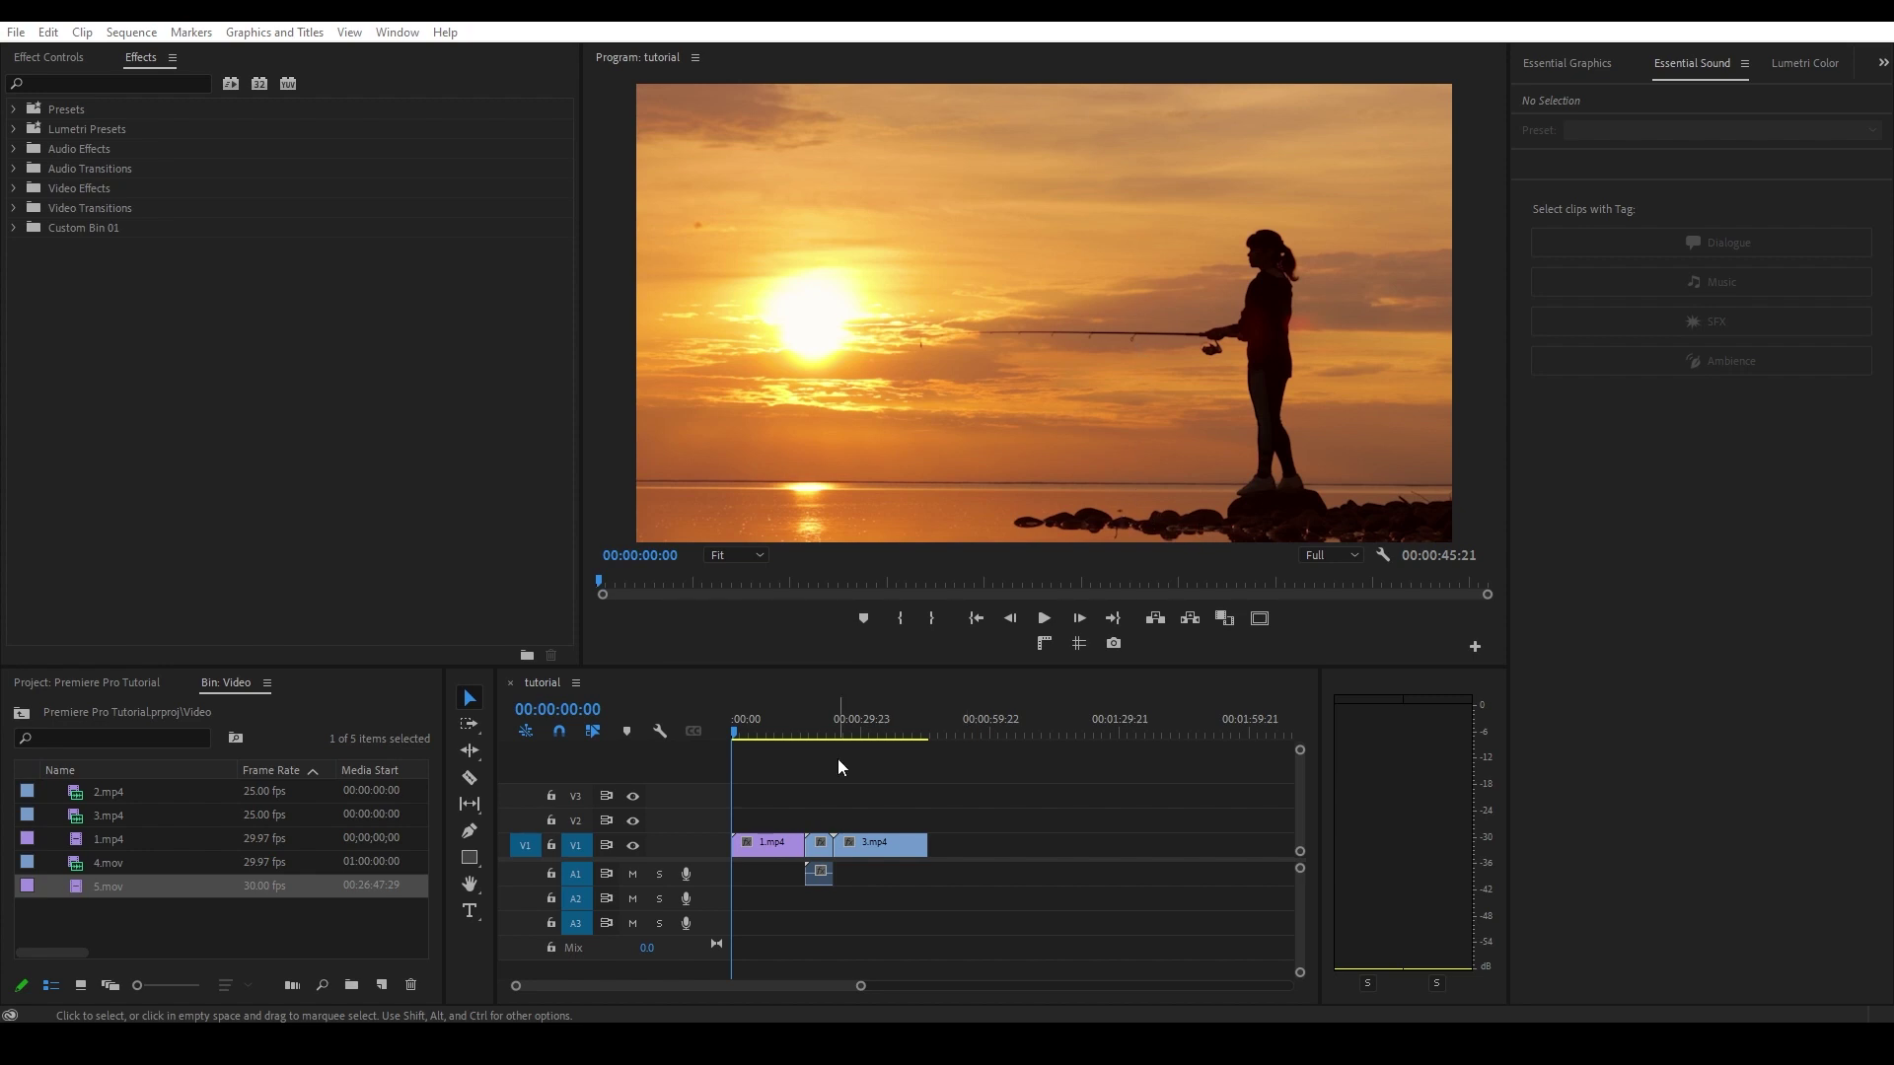
Scale the 1.mp4 clip on V1 up to 137% in the Effect Controls Motion settings
click(755, 846)
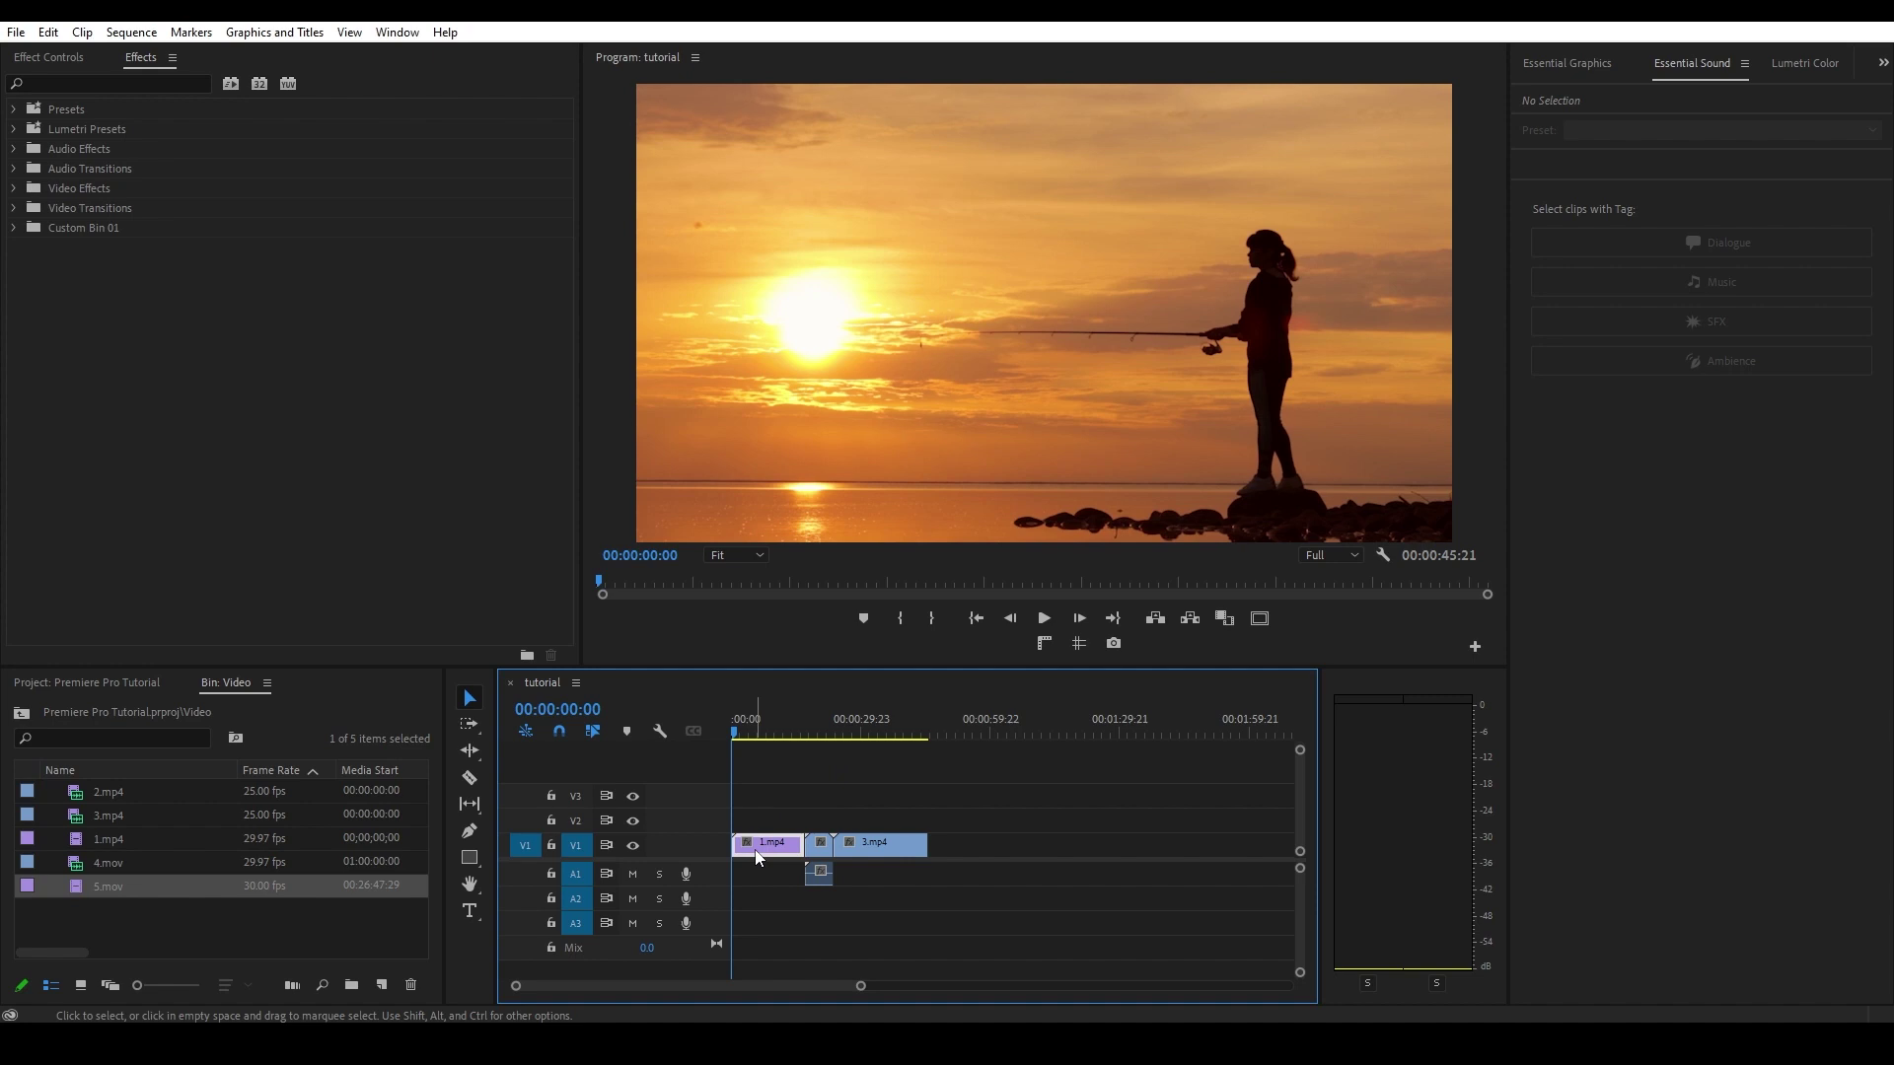
click(50, 58)
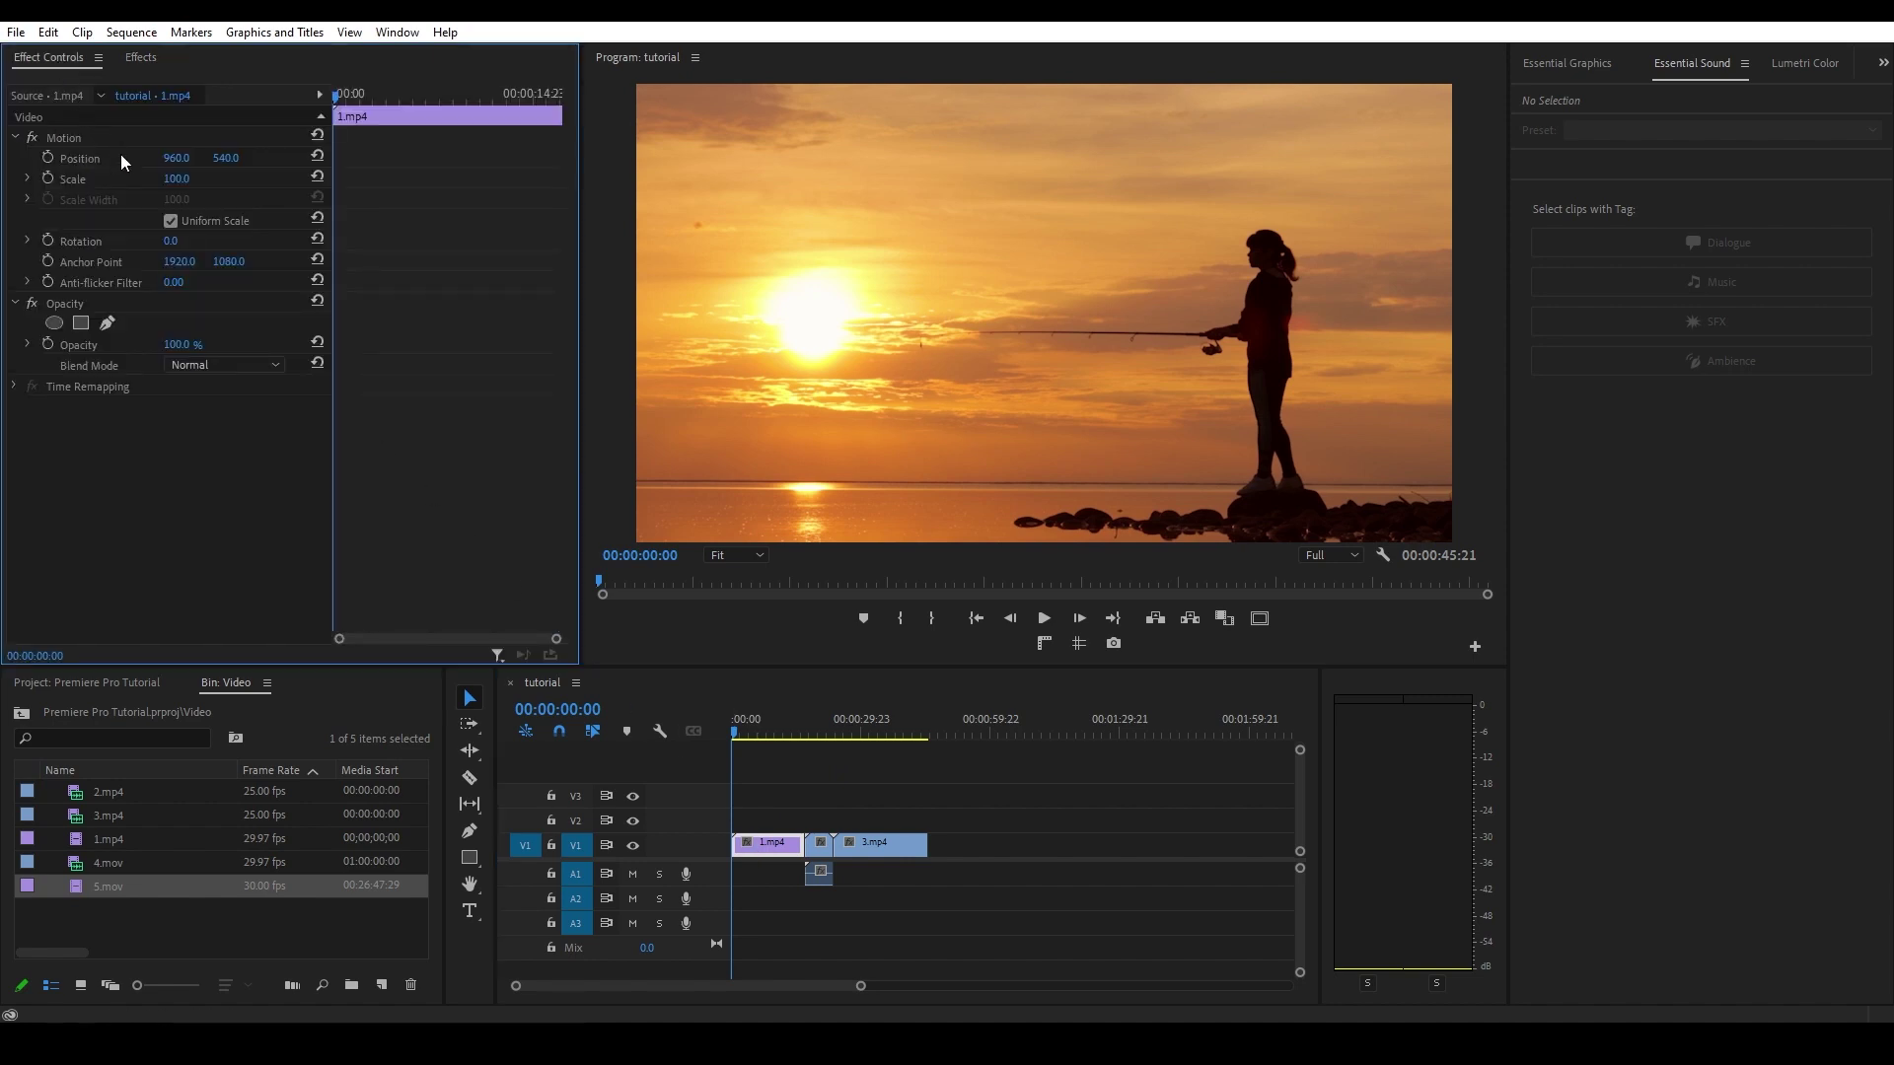
mouse_move(175, 179)
mouse_down()
mouse_move(212, 179)
mouse_move(59, 158)
mouse_move(250, 161)
mouse_move(188, 161)
mouse_up()
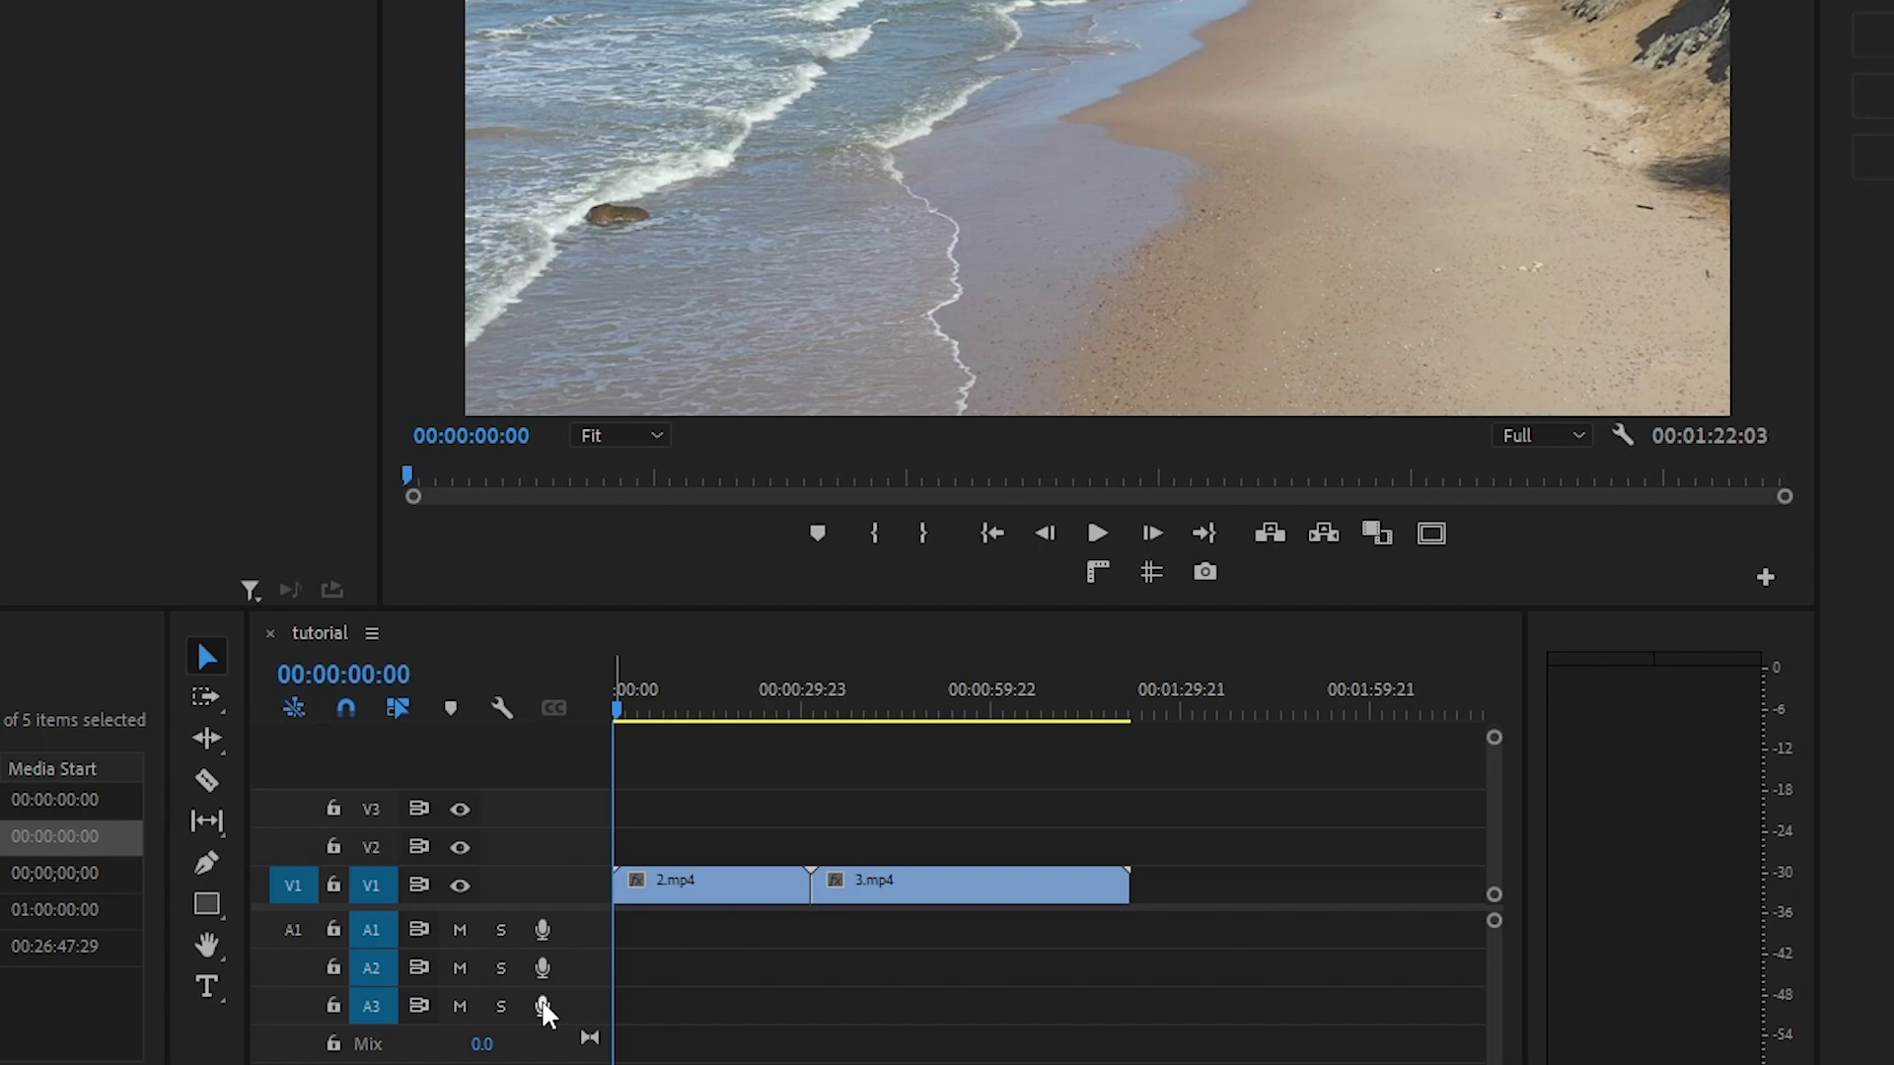
Record a short voice-over on A1 from about 15 seconds in, then select the new clip
click(710, 782)
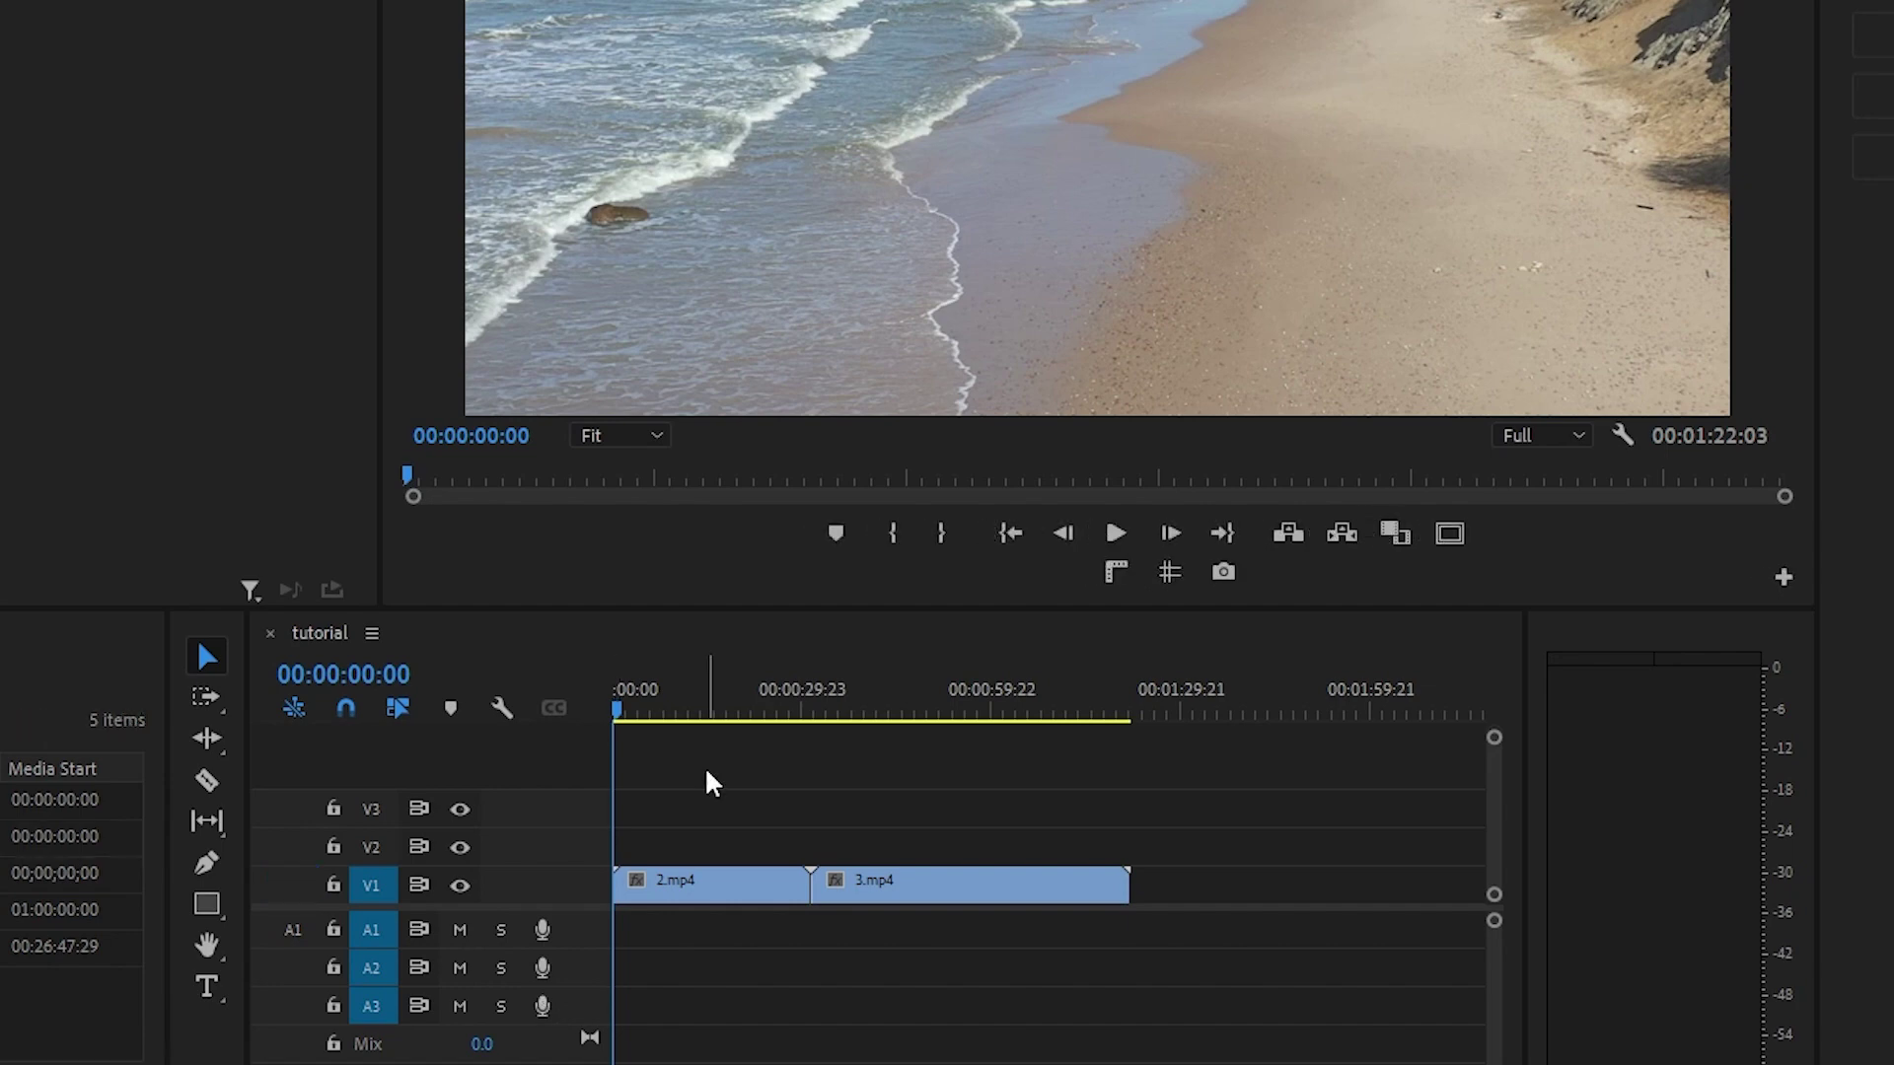
click(620, 710)
drag(622, 712, 715, 715)
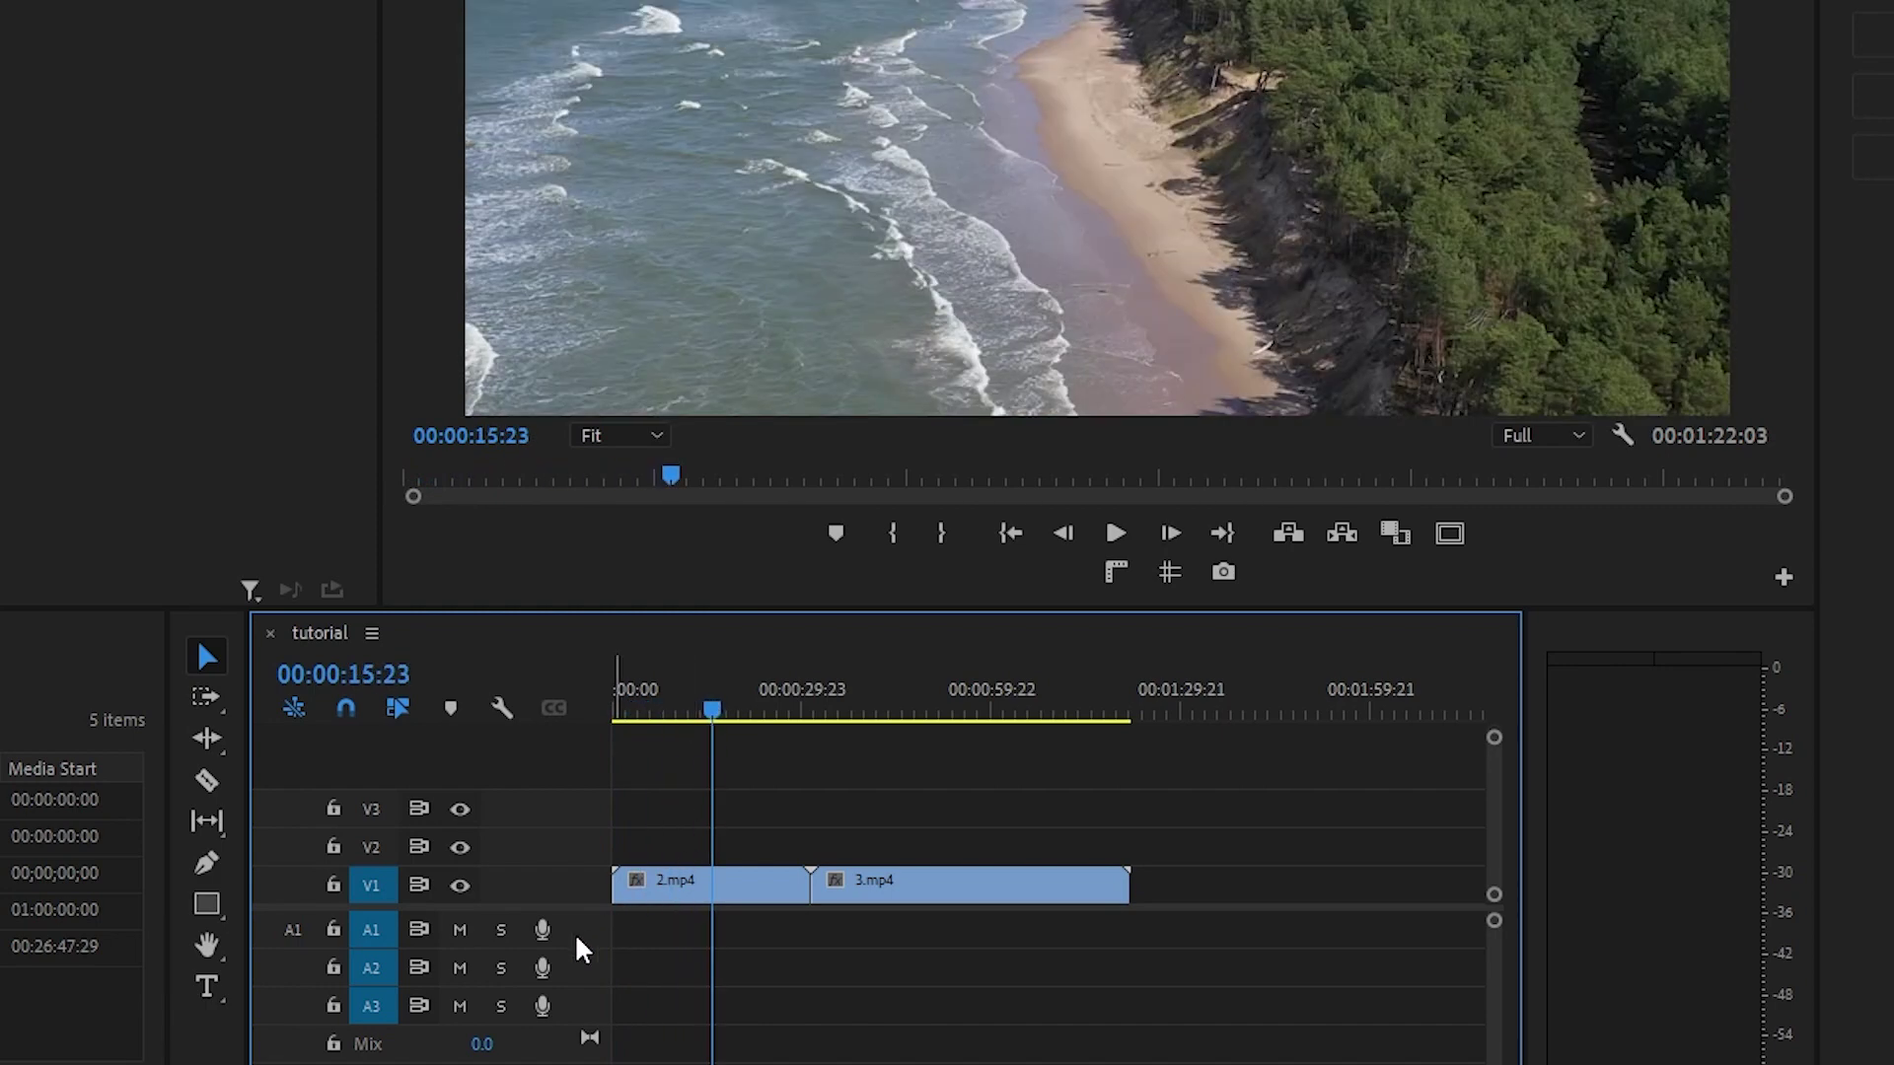
click(543, 931)
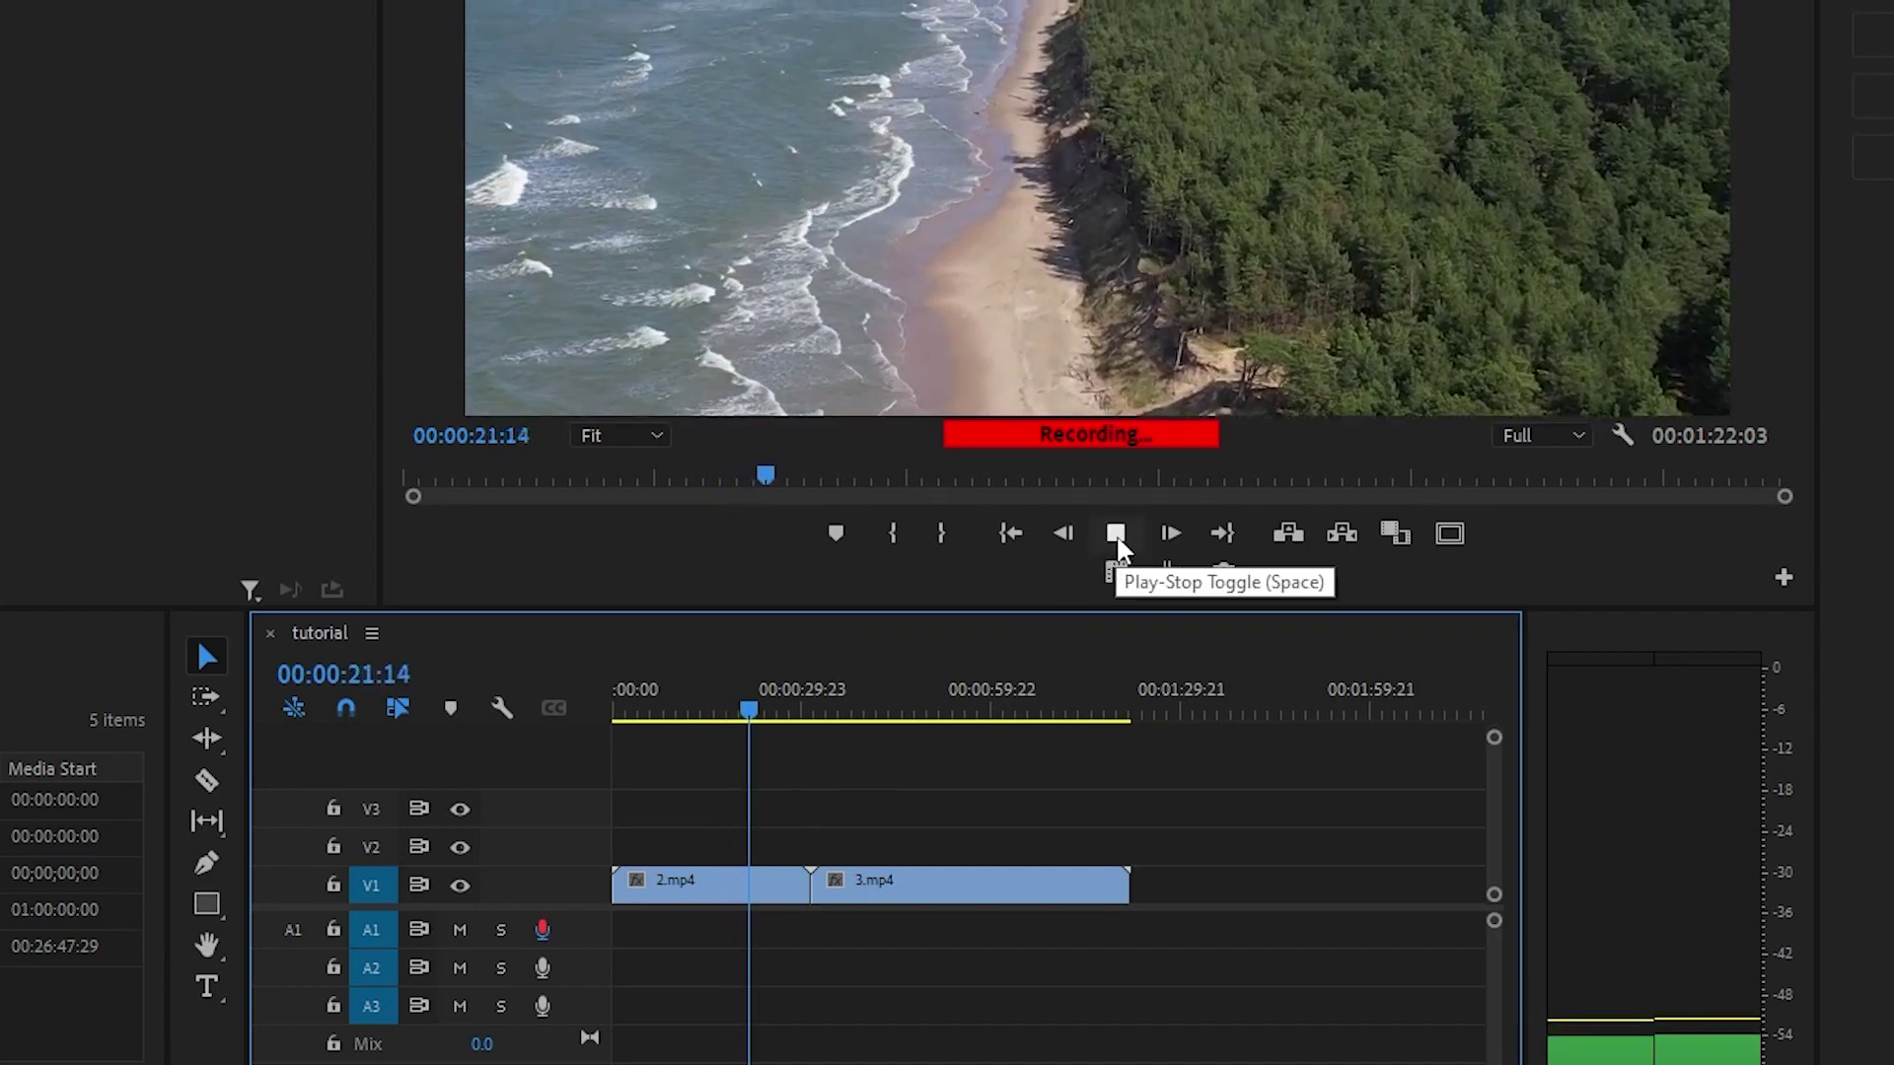
click(1116, 536)
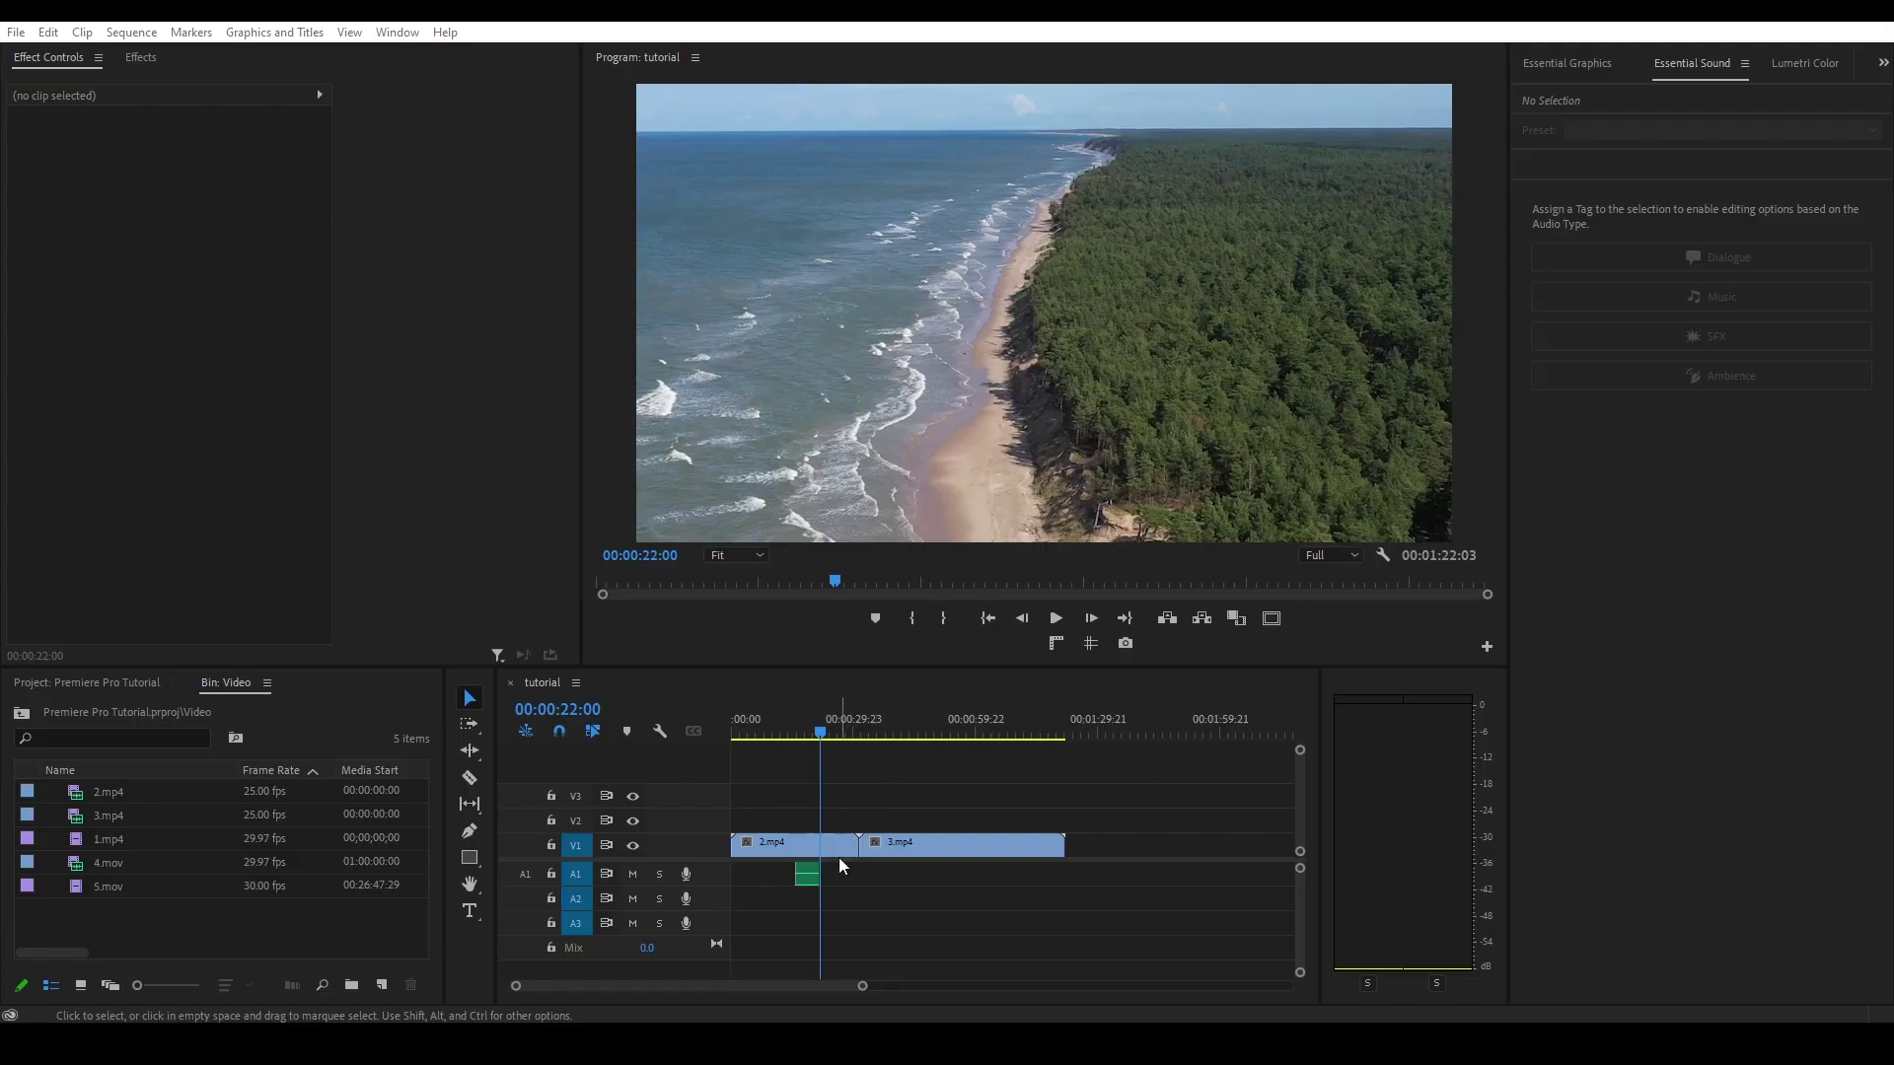
click(806, 875)
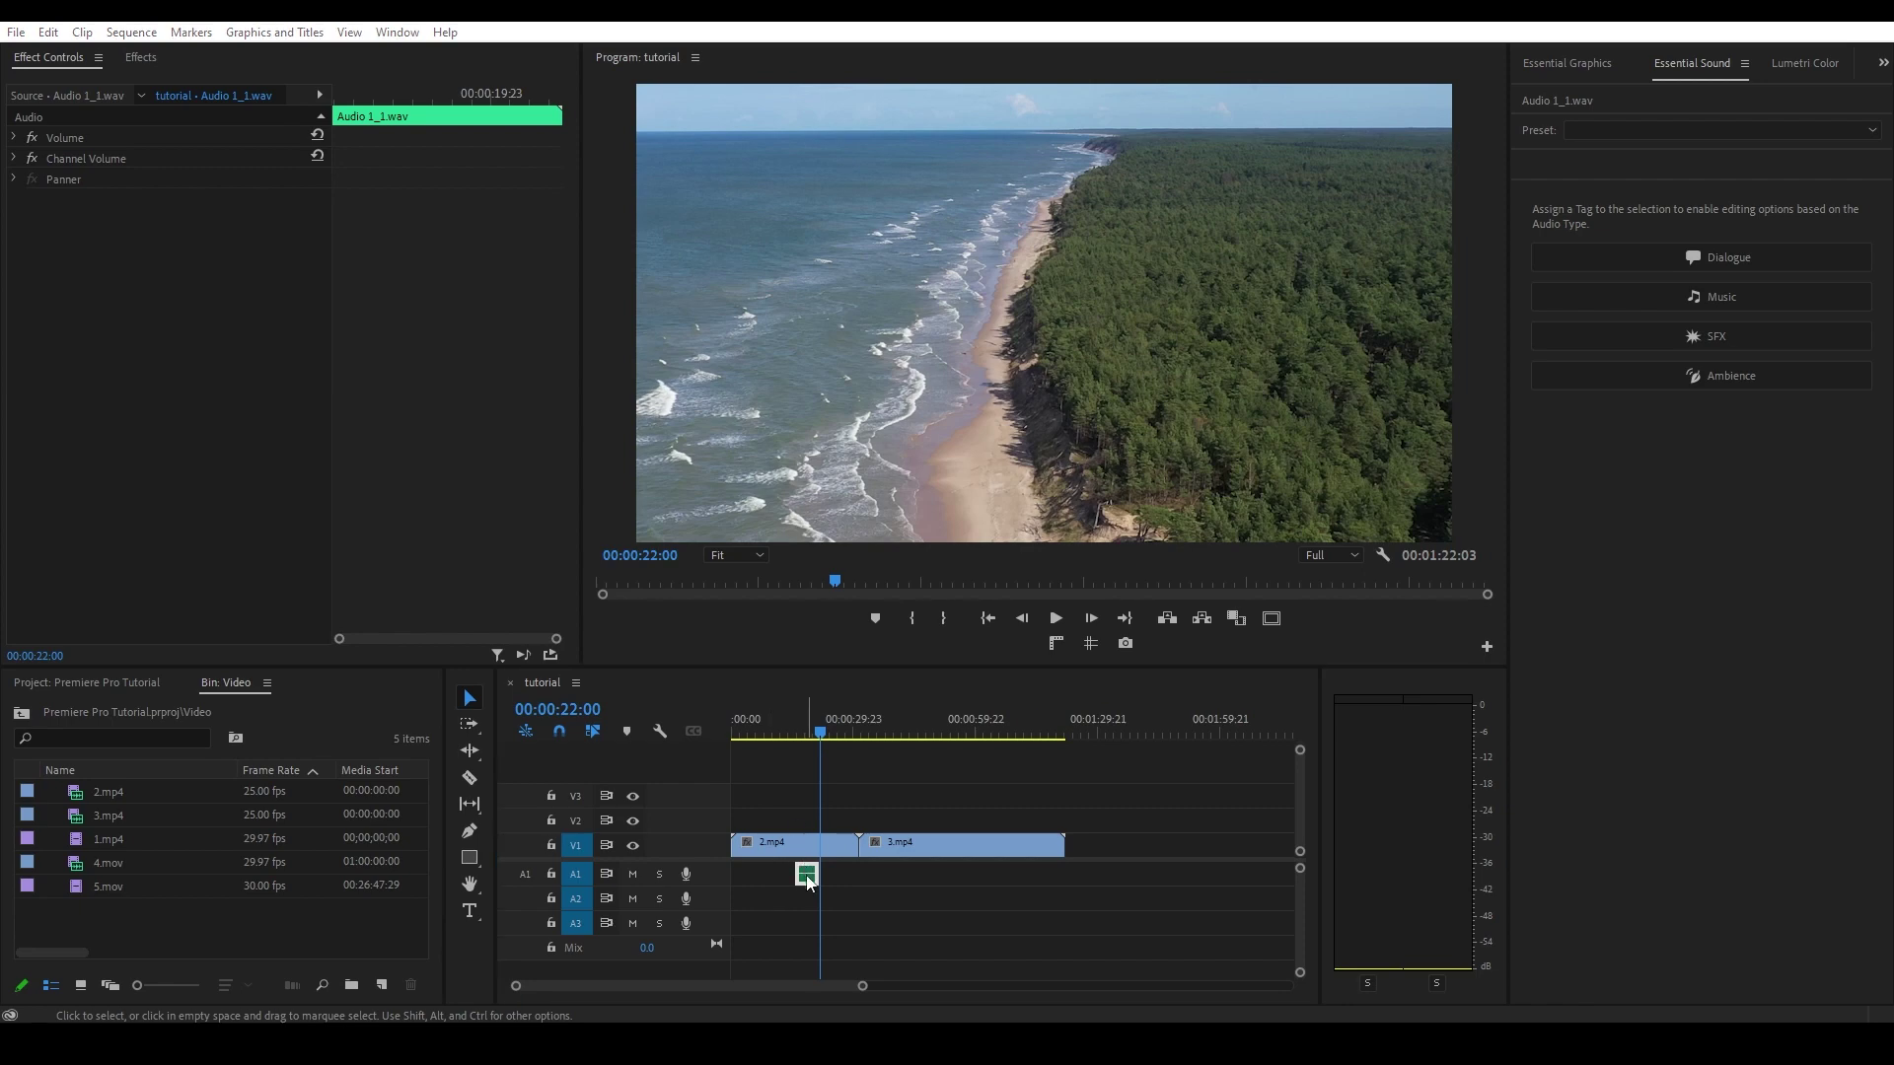
Apply Audio Gain to the voice-over clip, normalizing its max peak to -11.7 dB
right_click(806, 877)
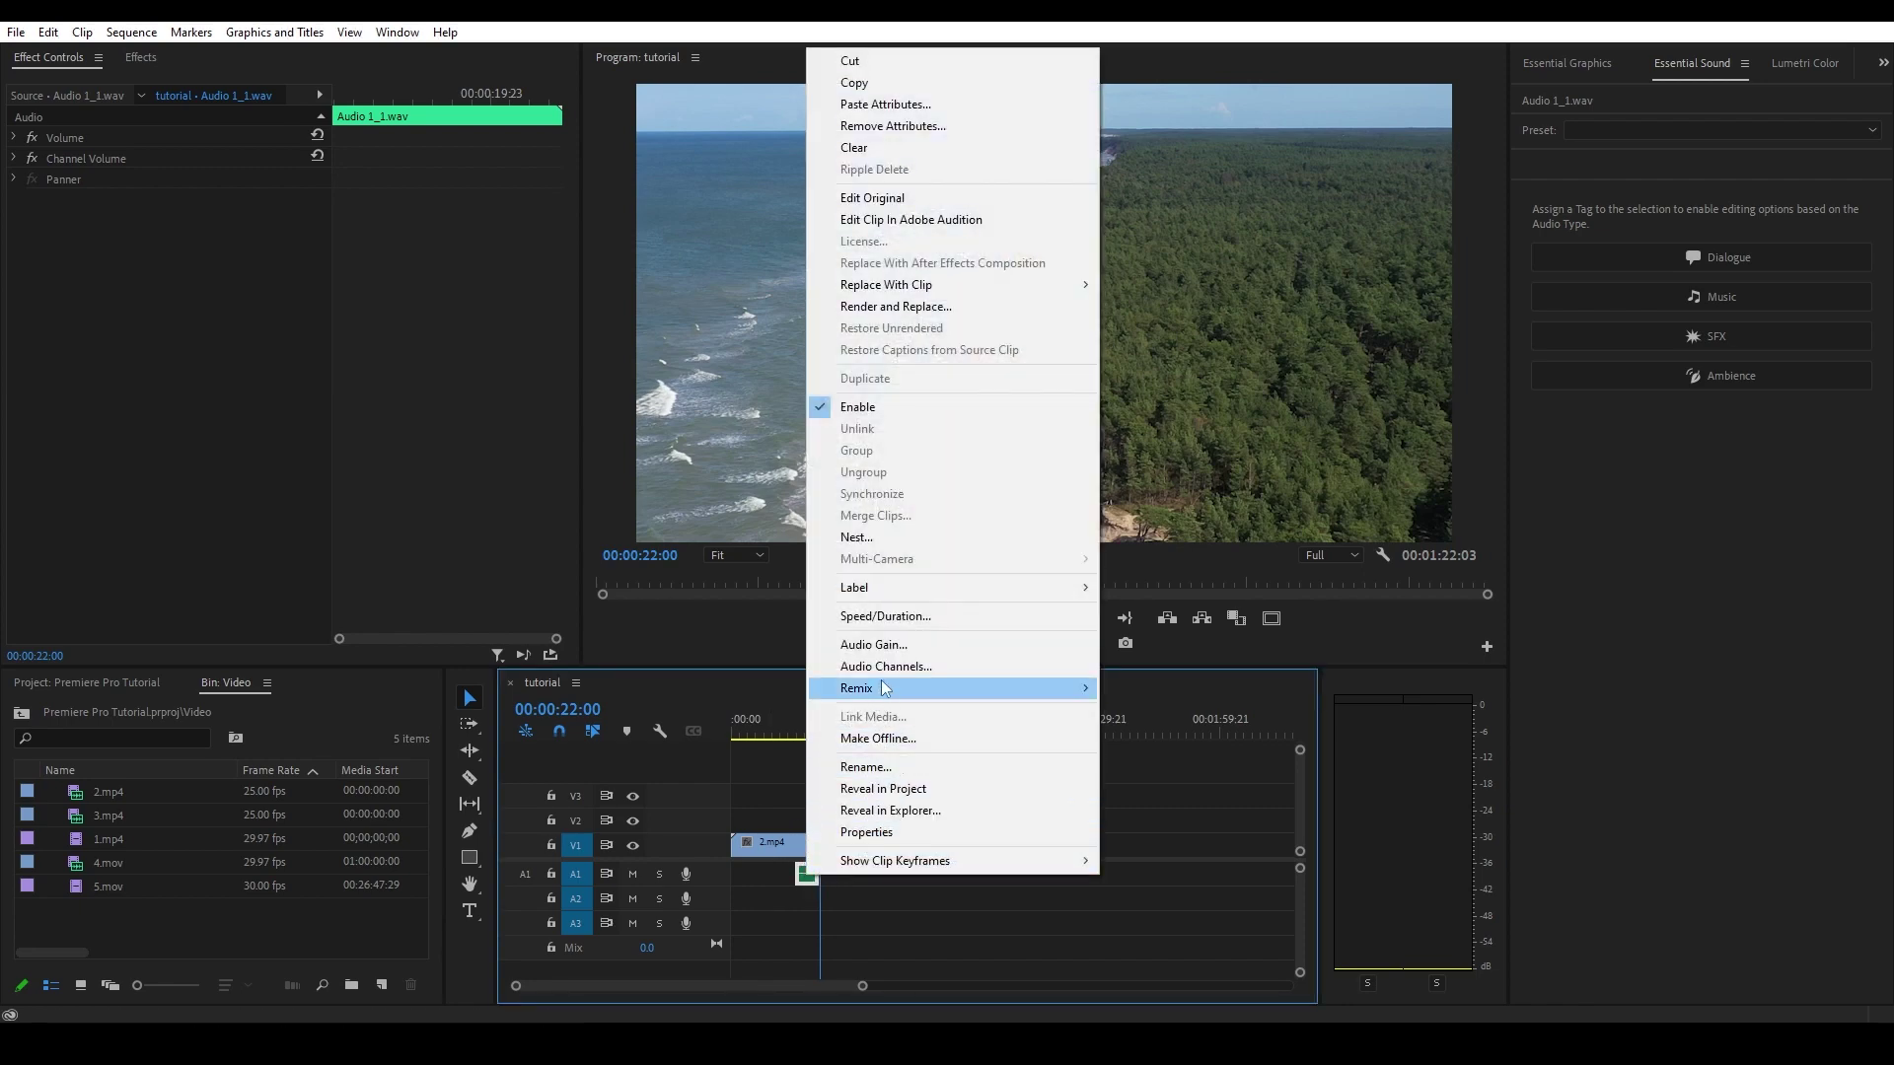
click(887, 647)
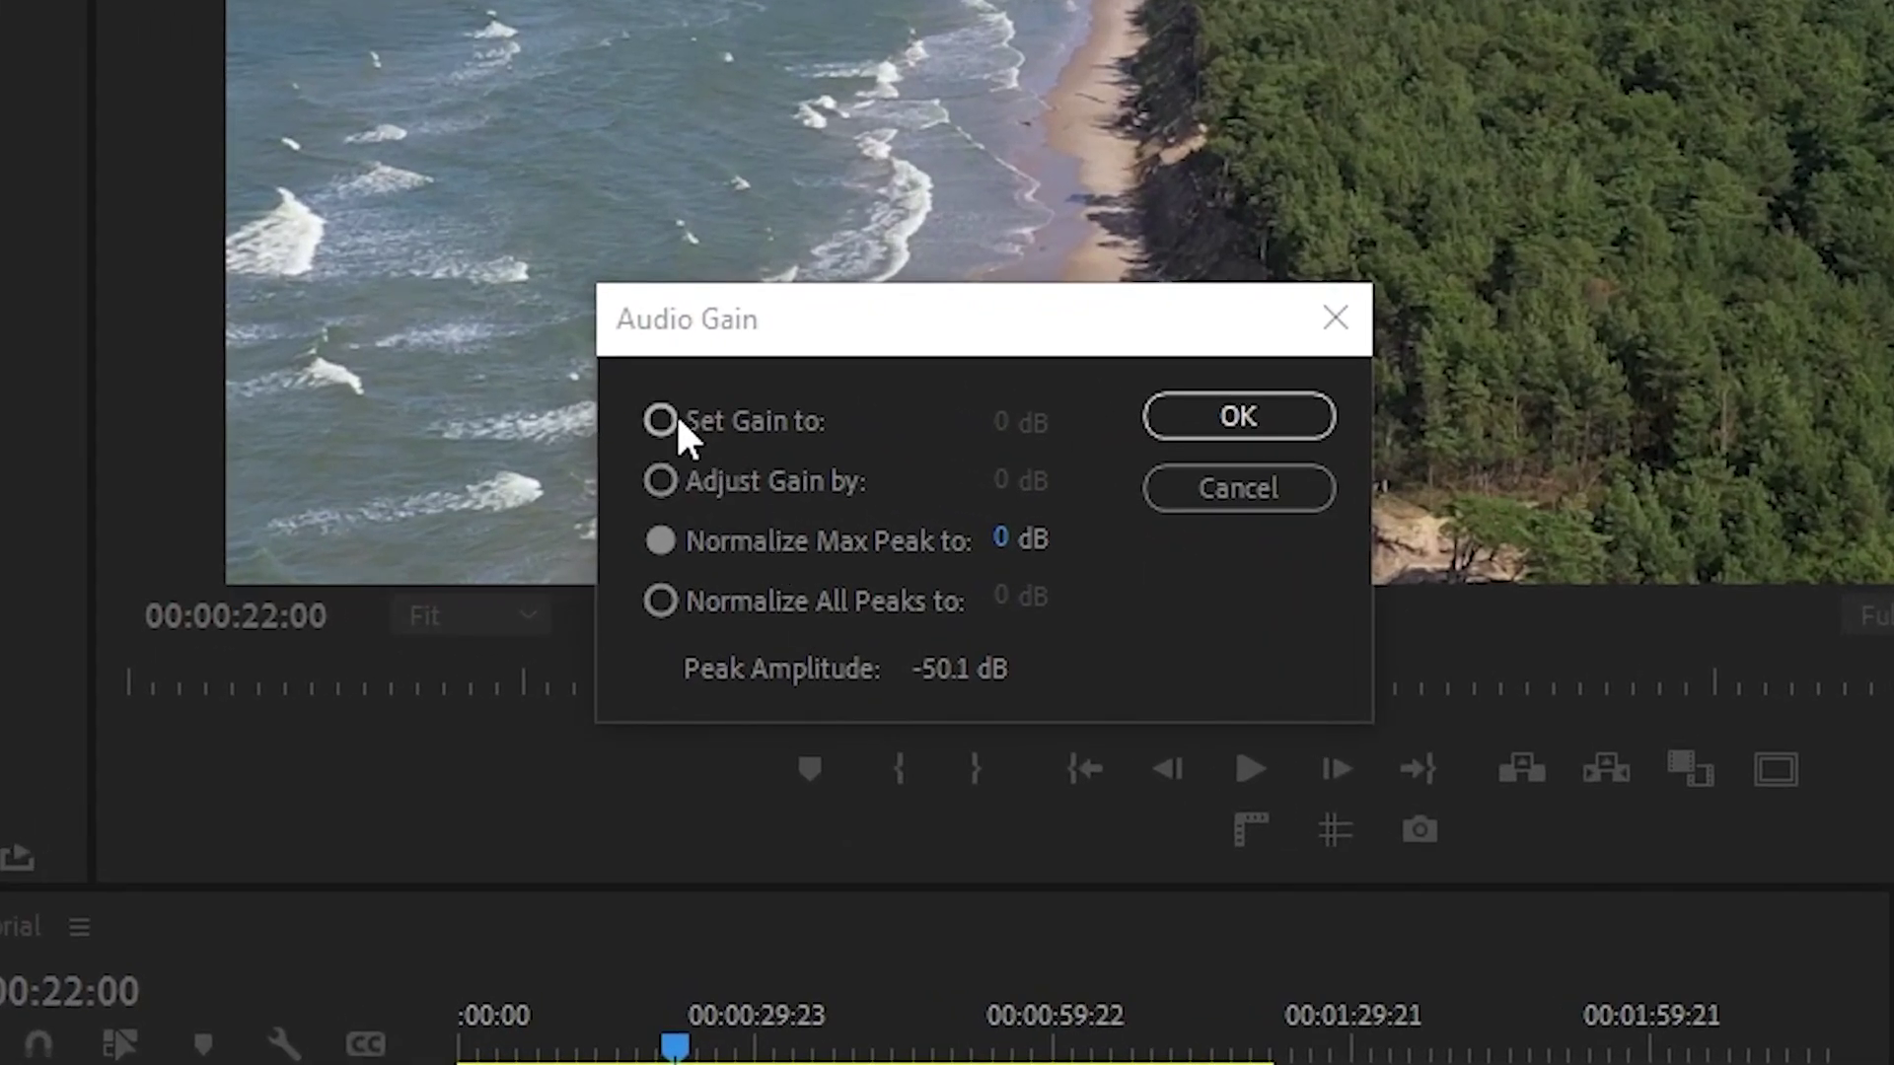
click(798, 469)
click(661, 483)
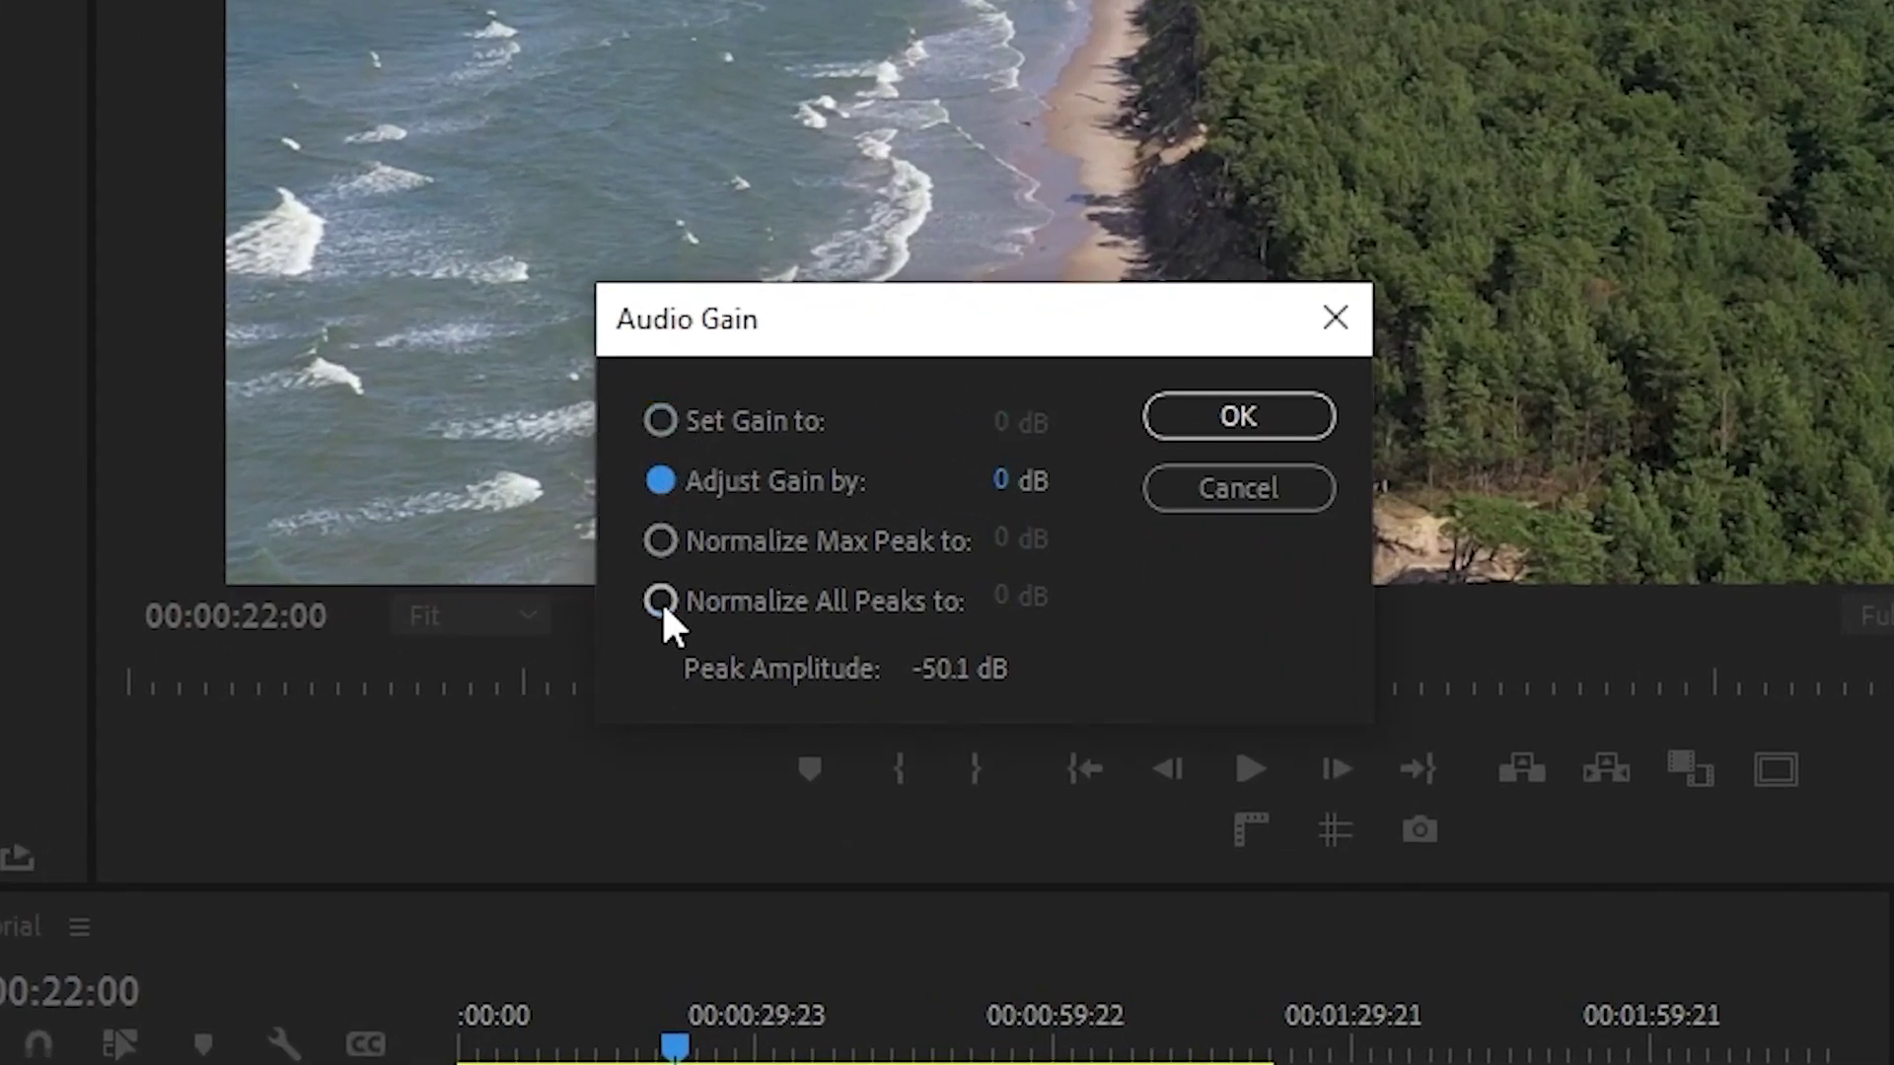
click(661, 602)
click(662, 538)
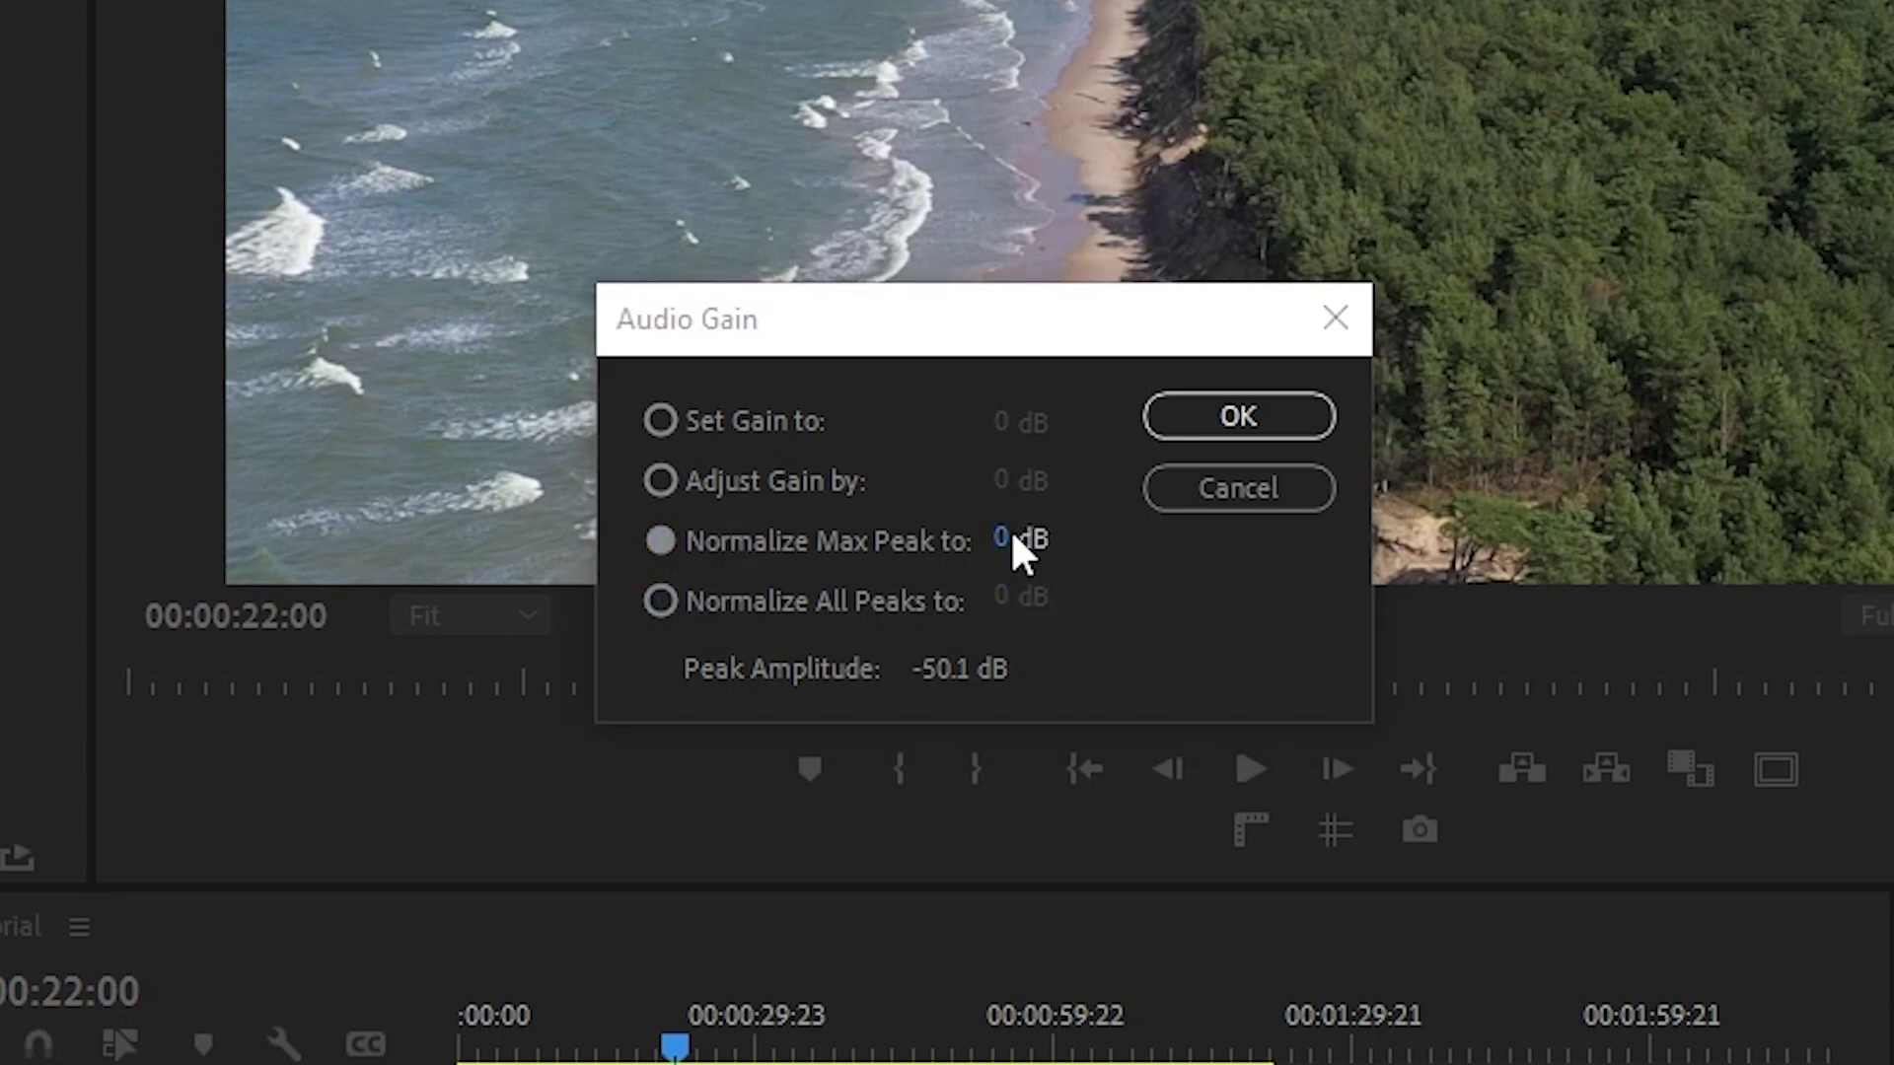
drag(1013, 538, 748, 553)
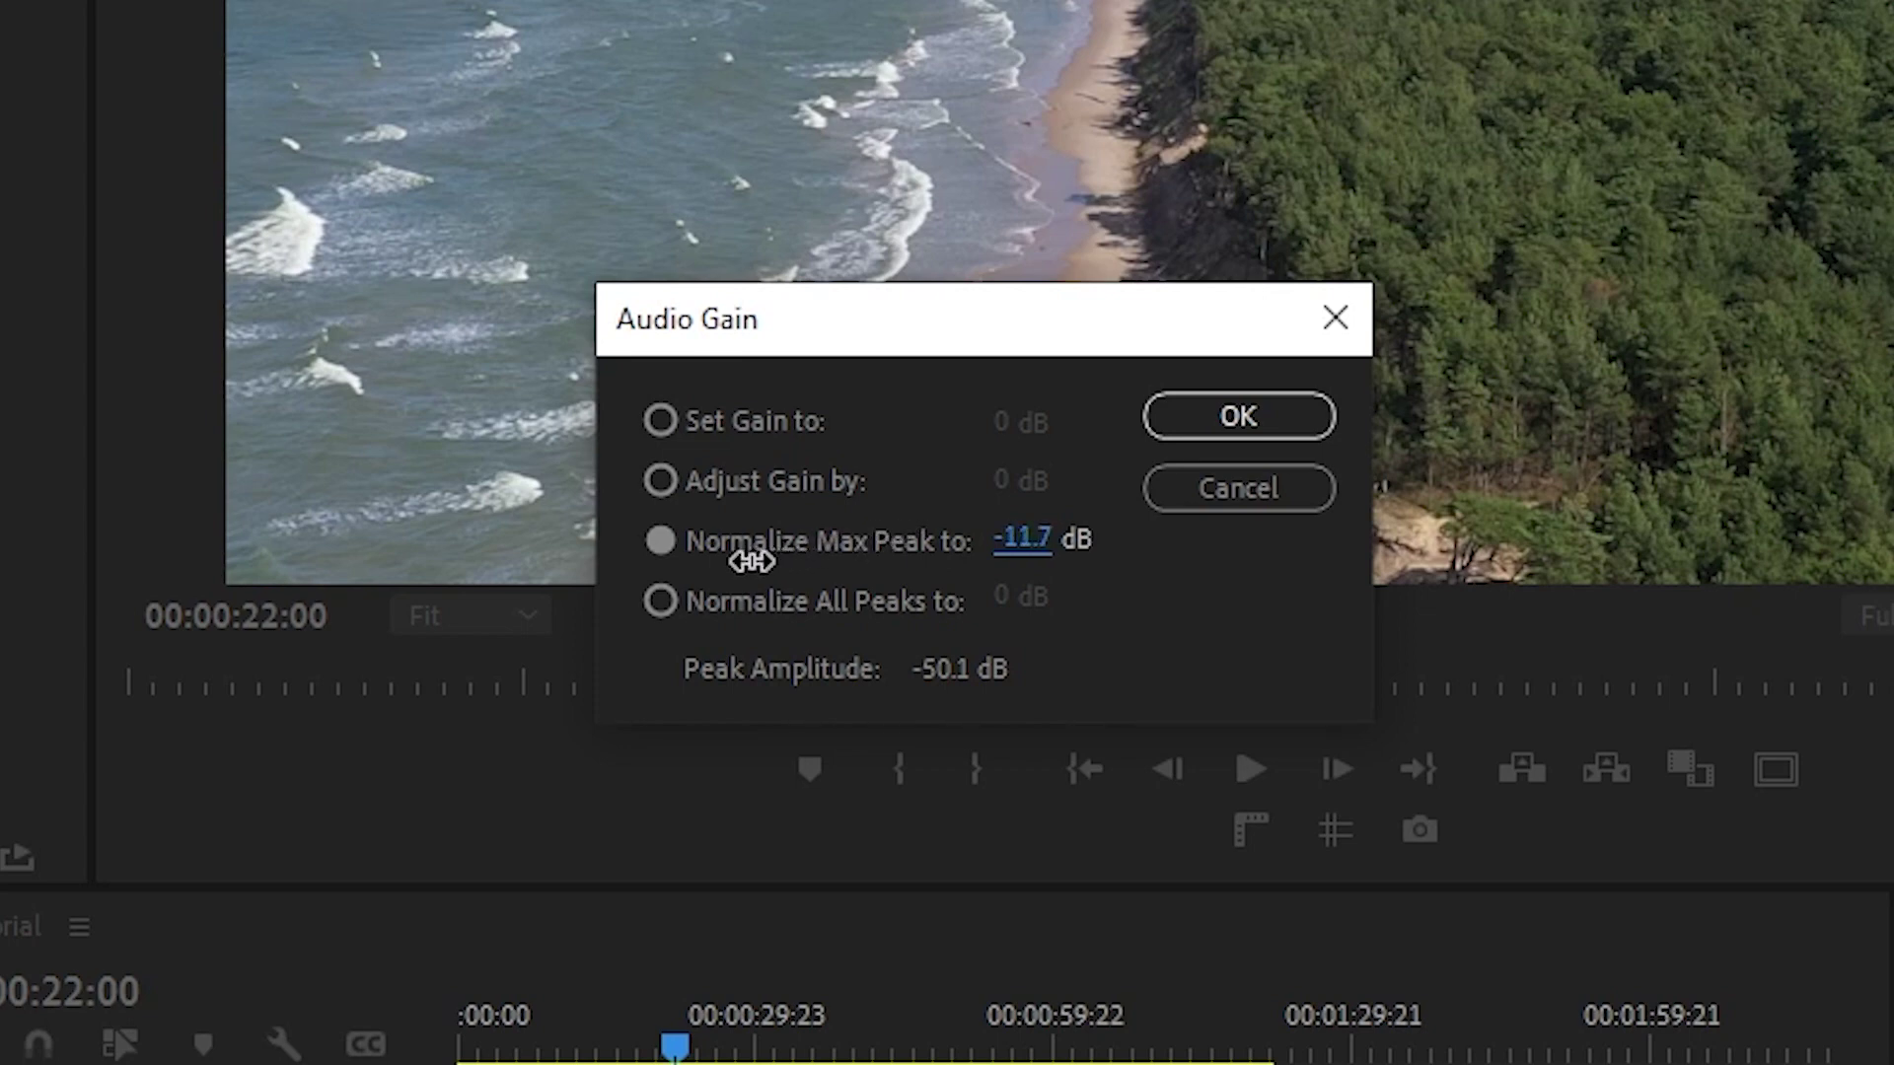
click(1245, 412)
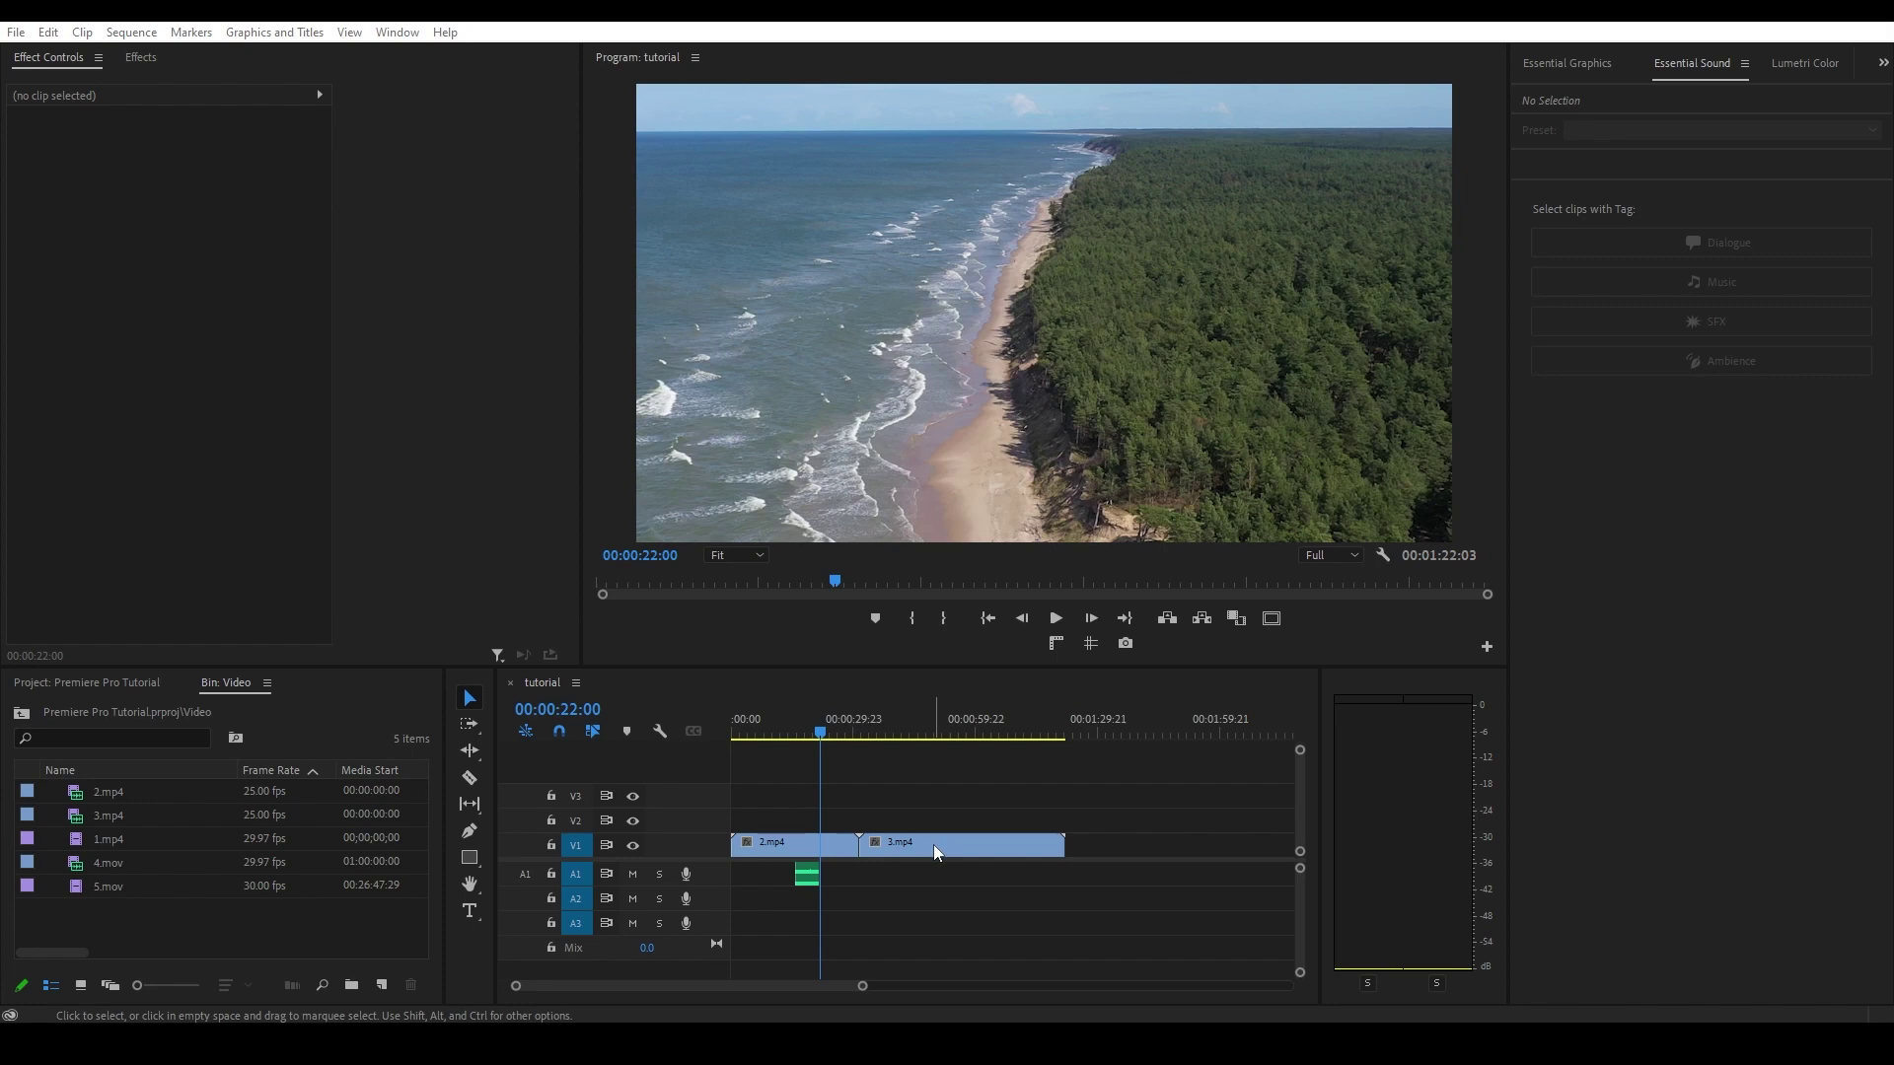
mouse_move(933, 844)
mouse_down()
mouse_move(1057, 856)
mouse_move(964, 856)
mouse_up()
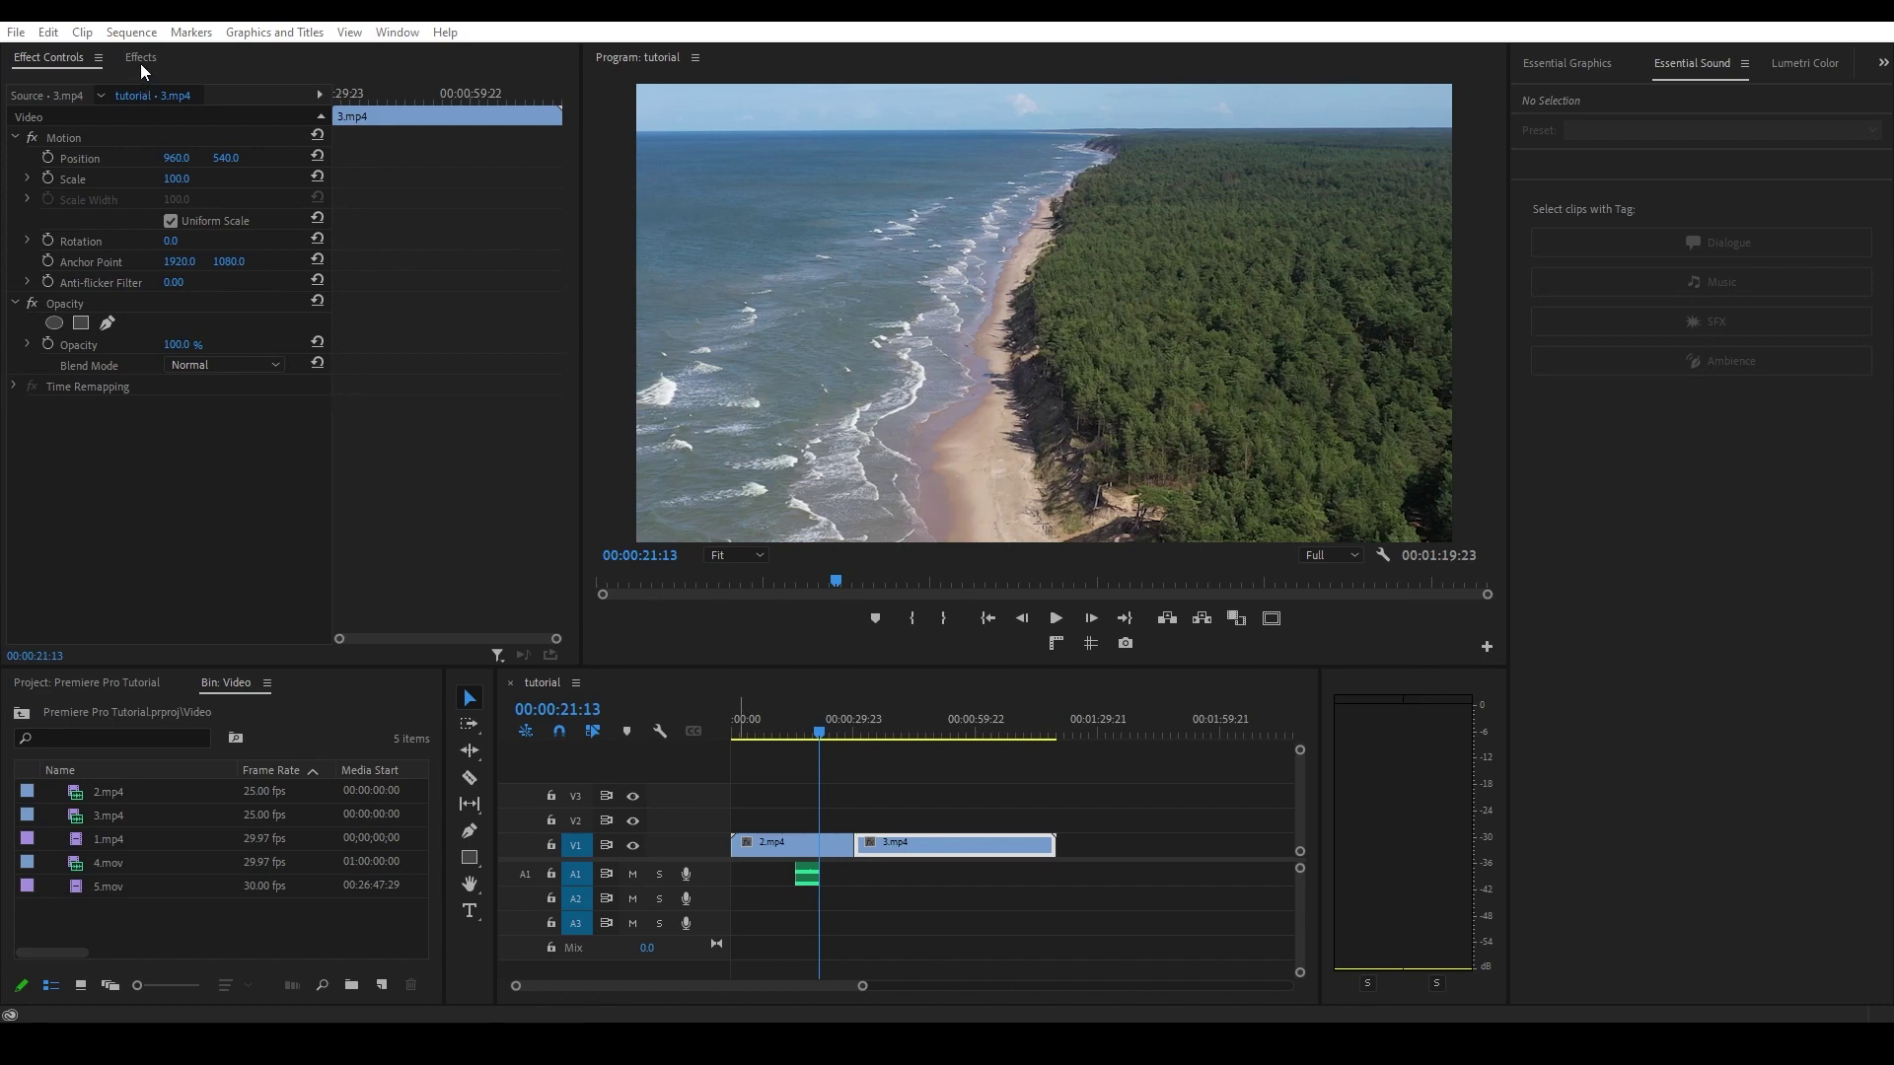
Place the Dip to Black dissolve on the 2.mp4–3.mp4 cut and return the playhead to the start
click(140, 59)
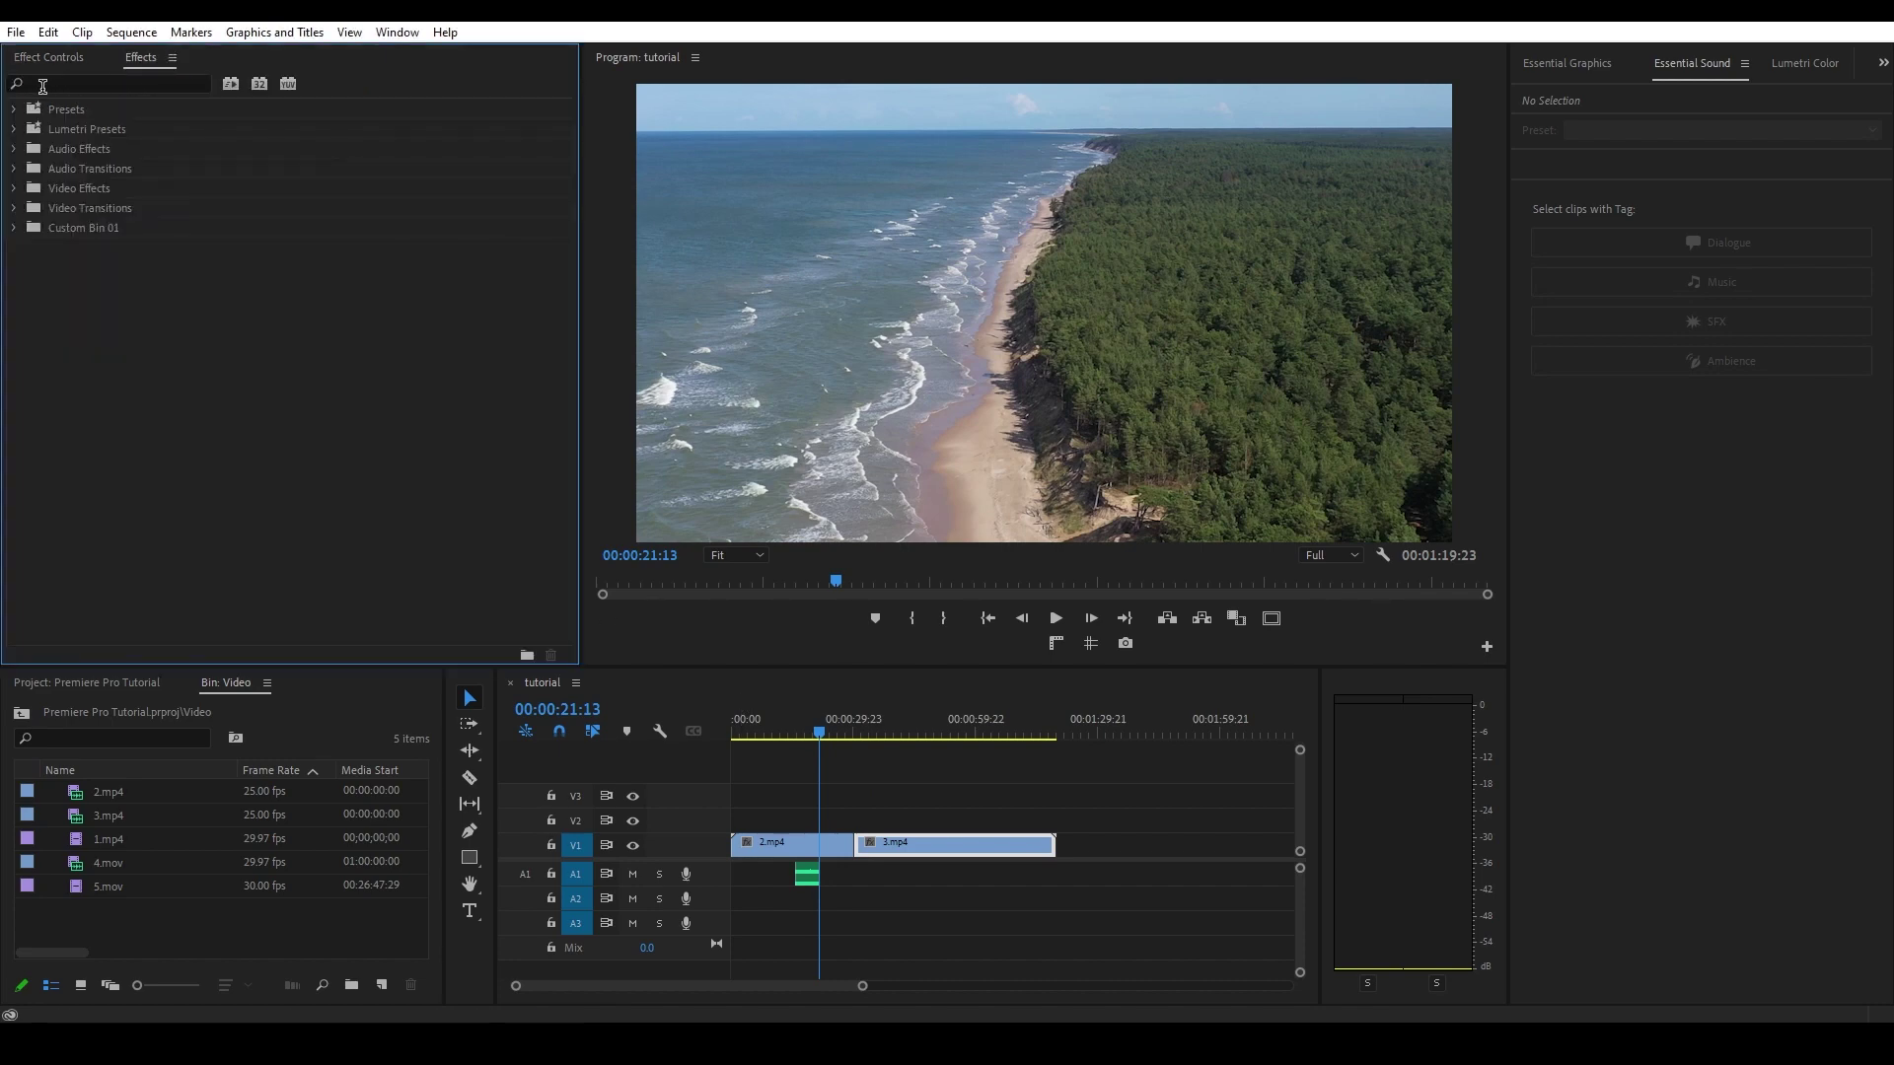
click(12, 209)
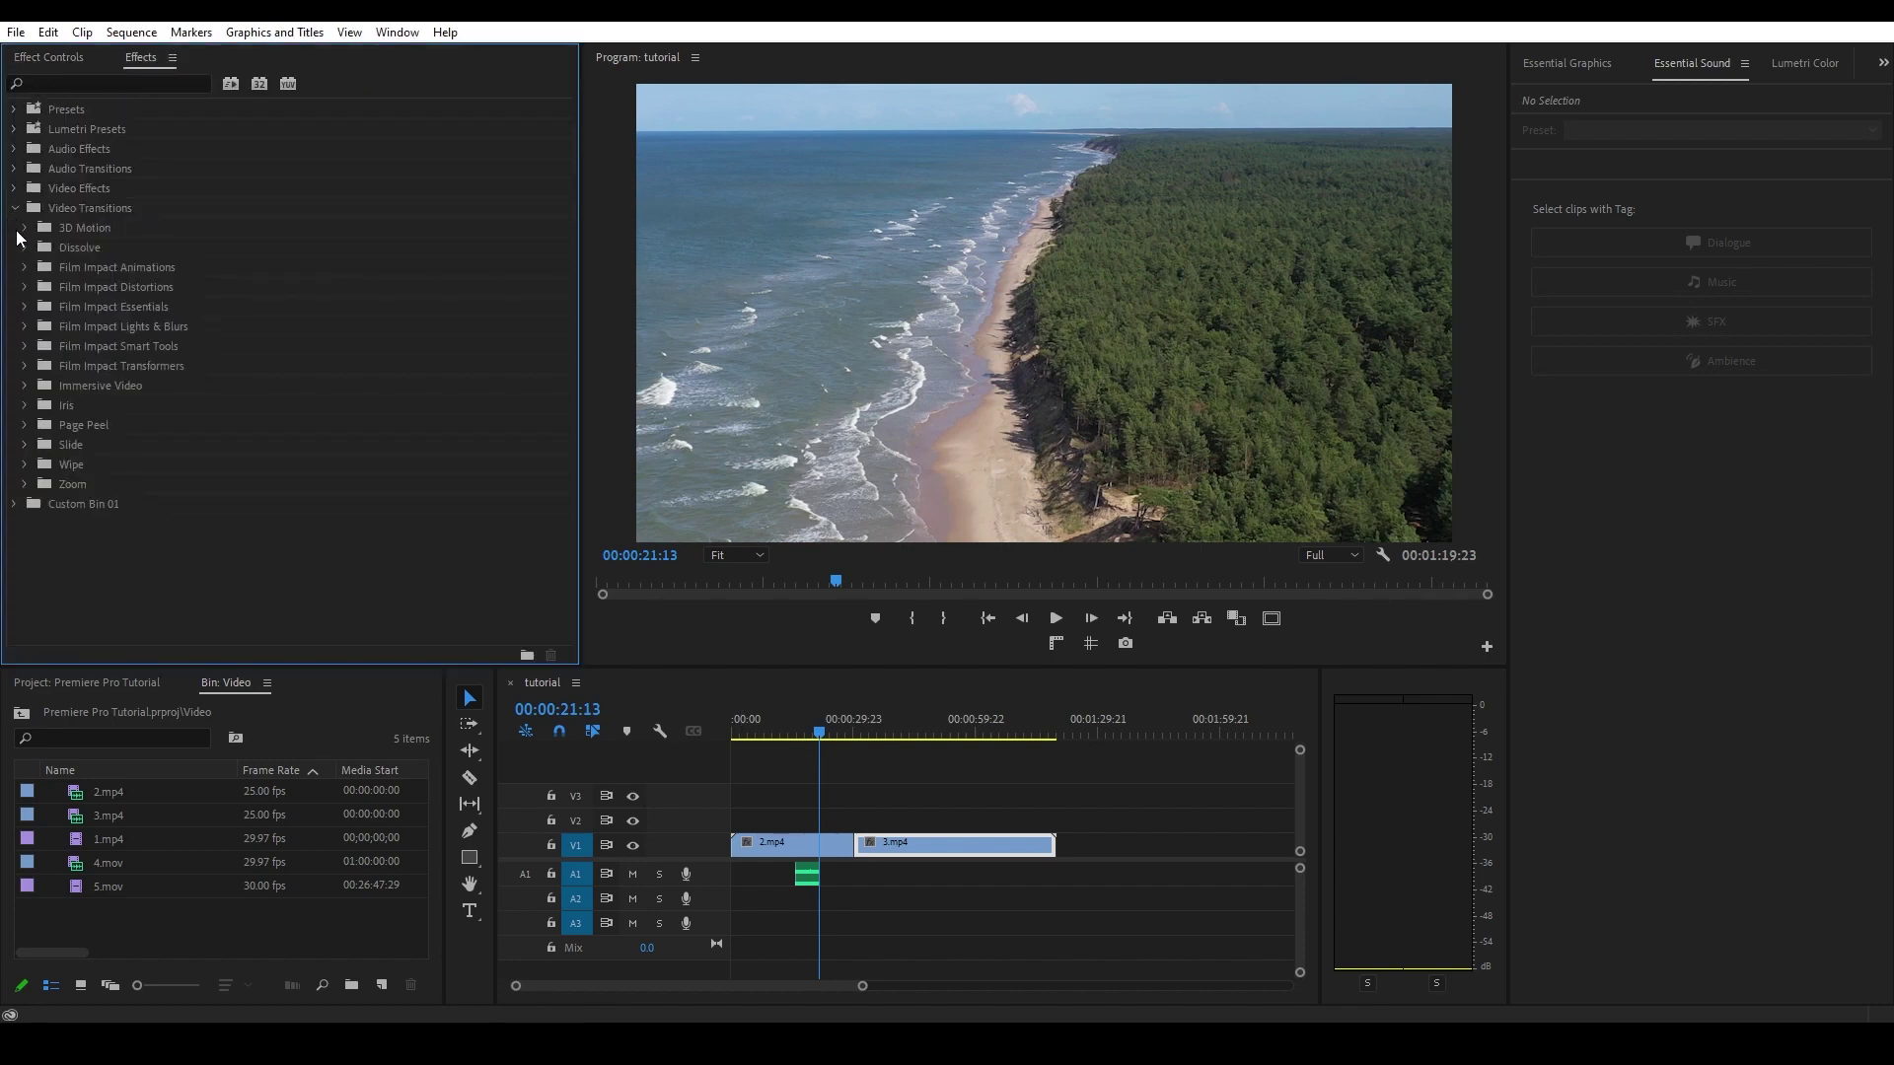
click(25, 247)
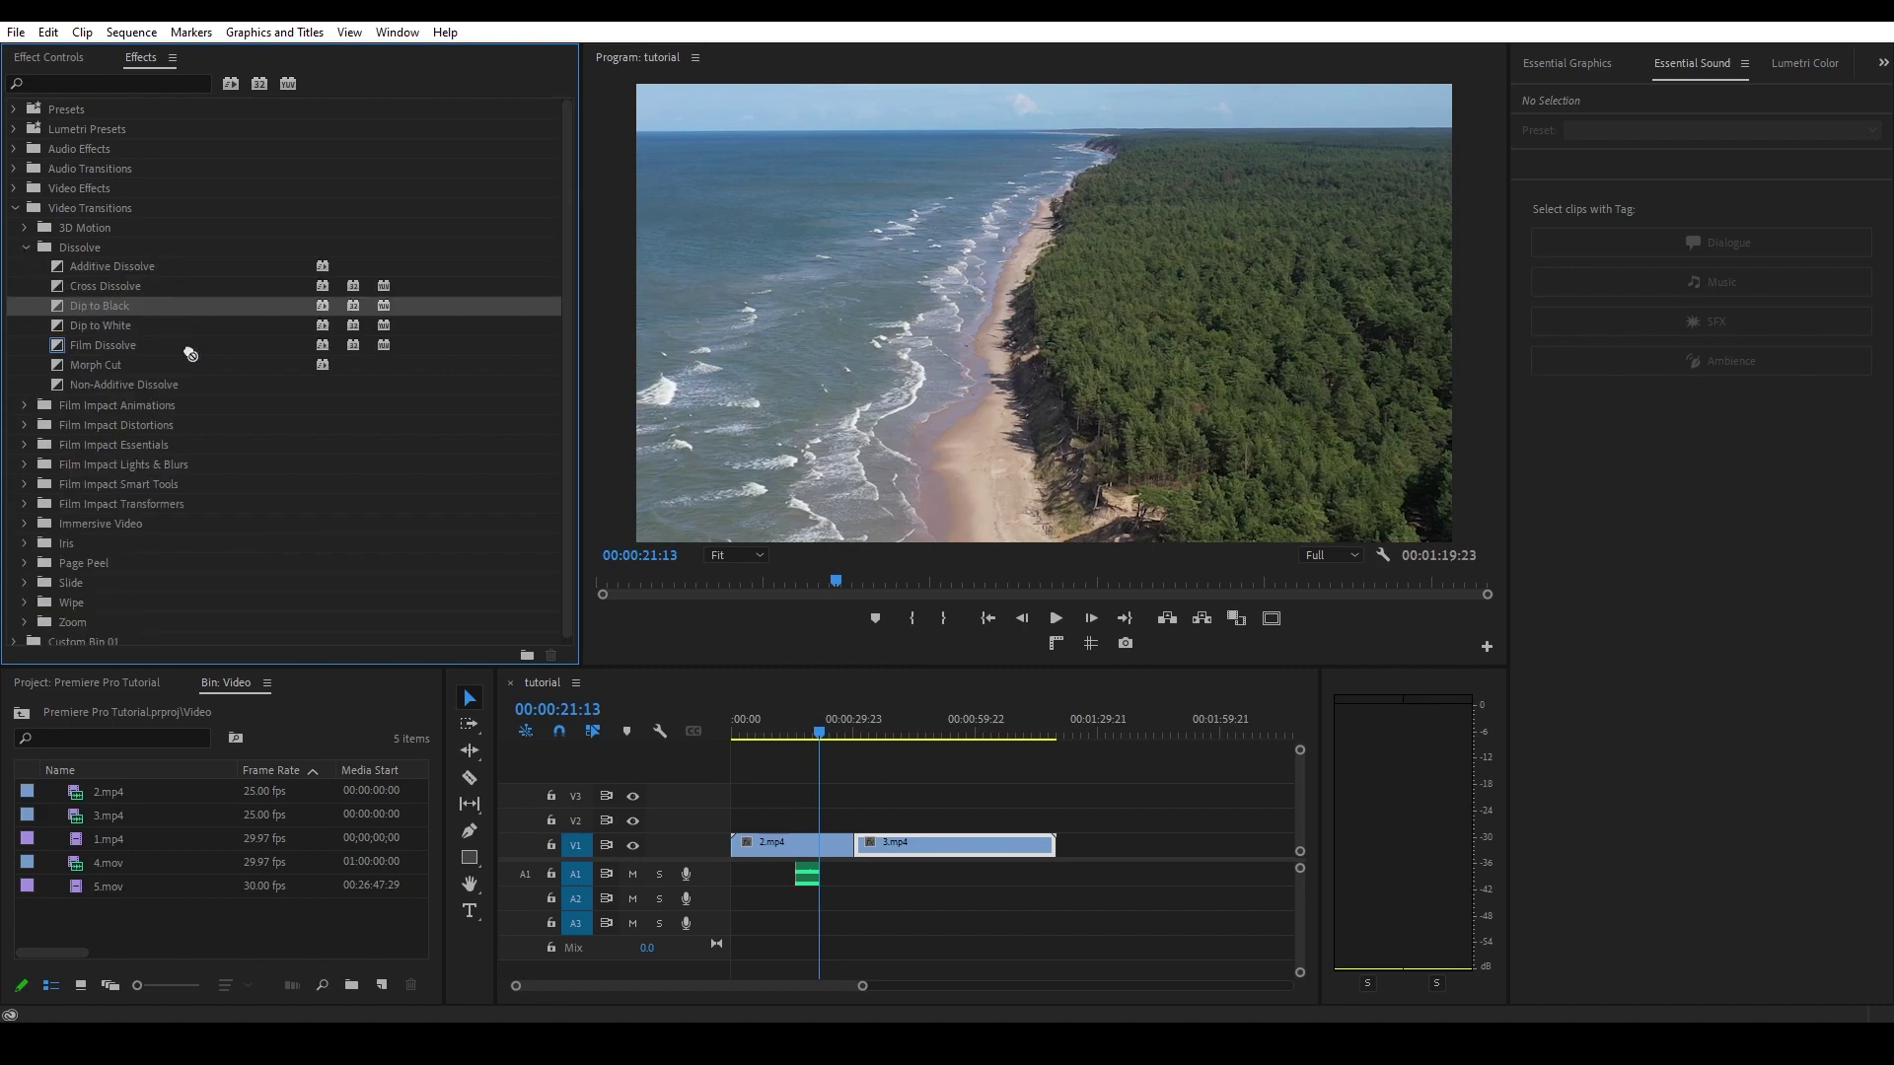
drag(190, 353, 854, 834)
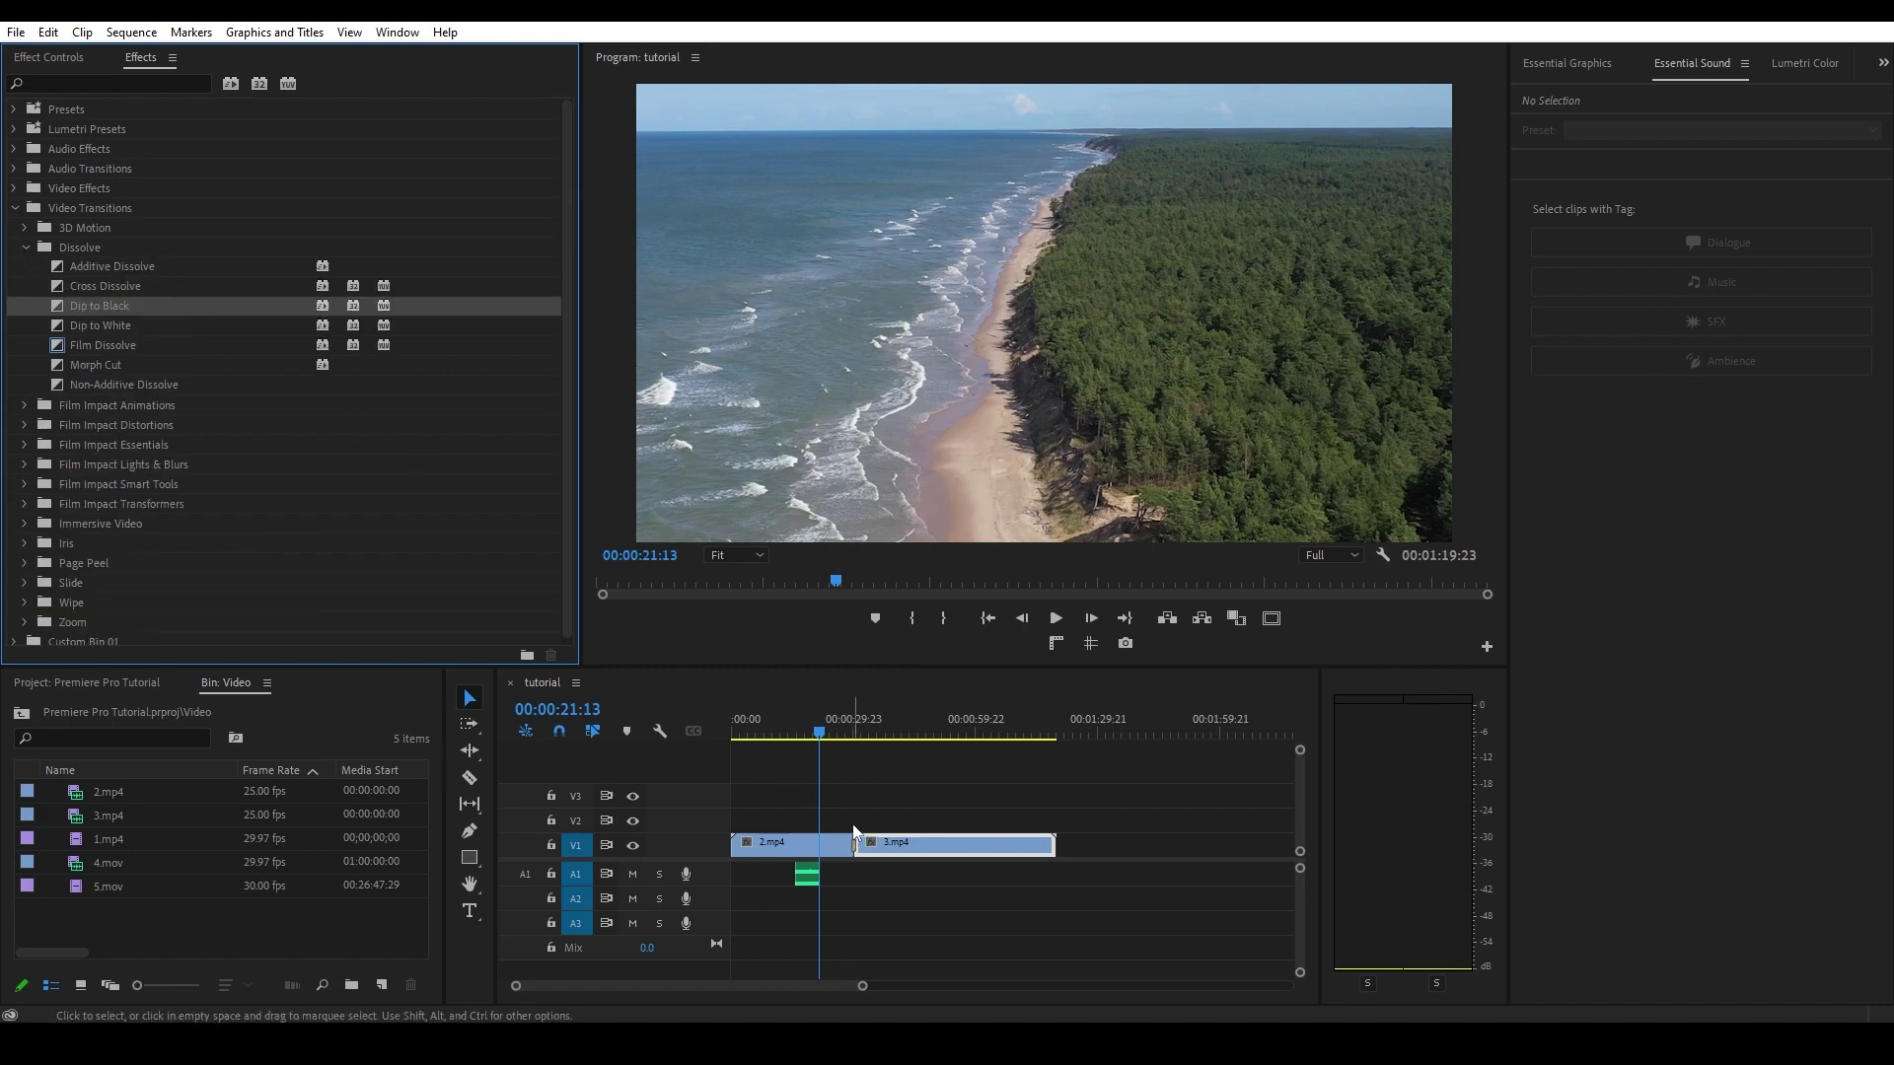
key(Home)
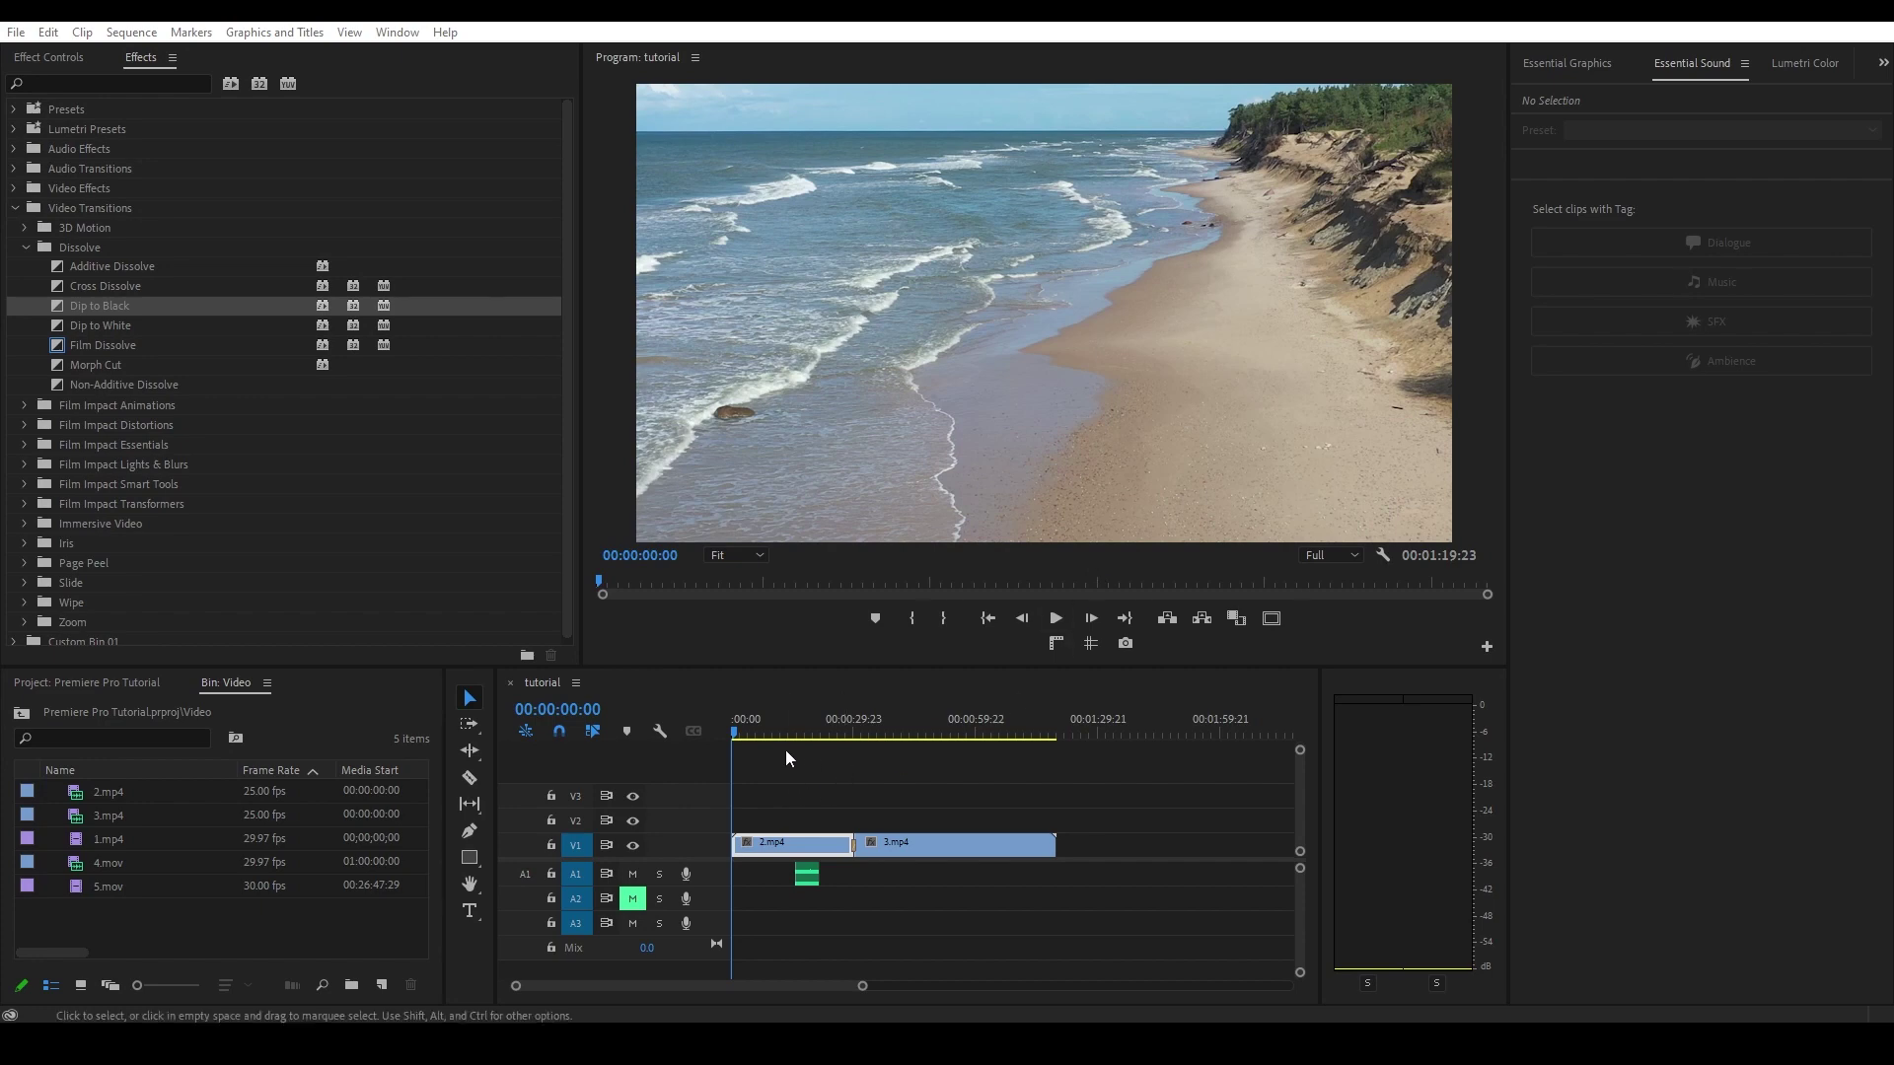
Type the title 'WATER' over the beach footage and adjust its graphic clip on V2
click(812, 779)
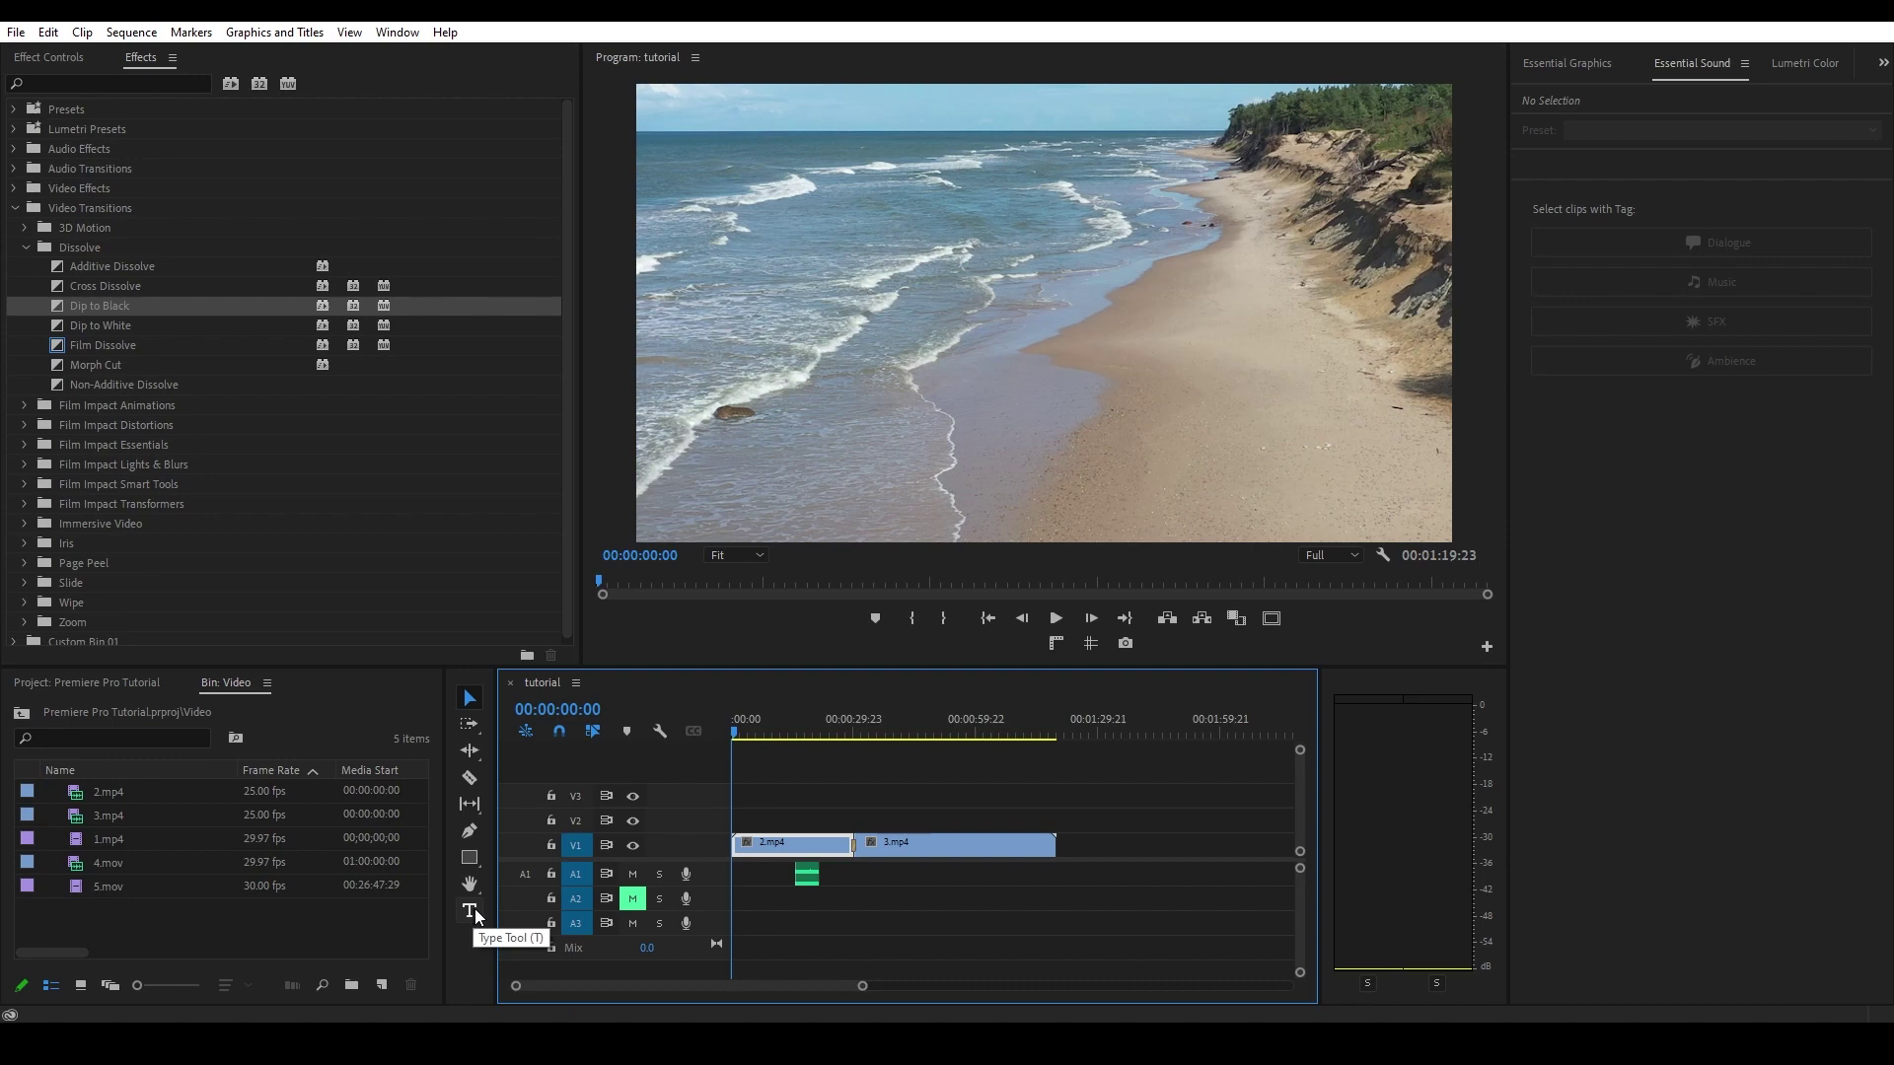
key(t)
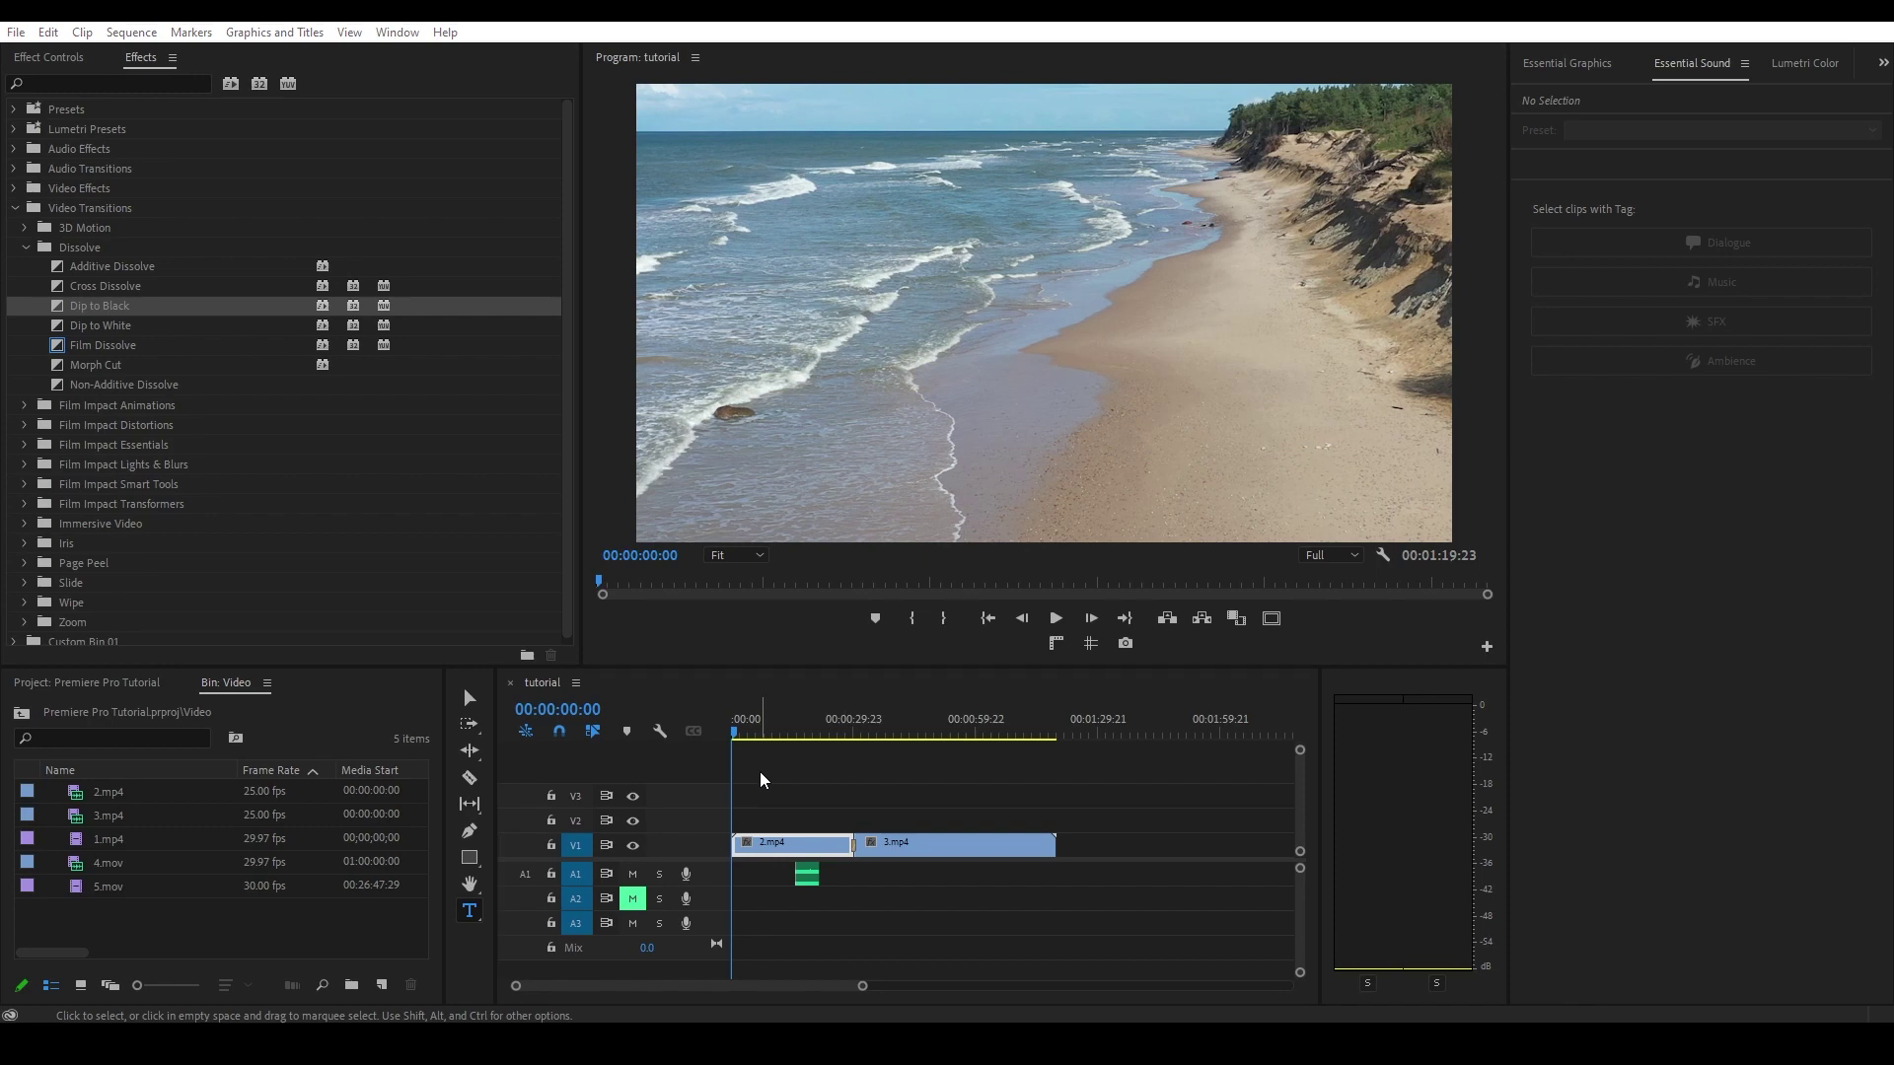
click(884, 254)
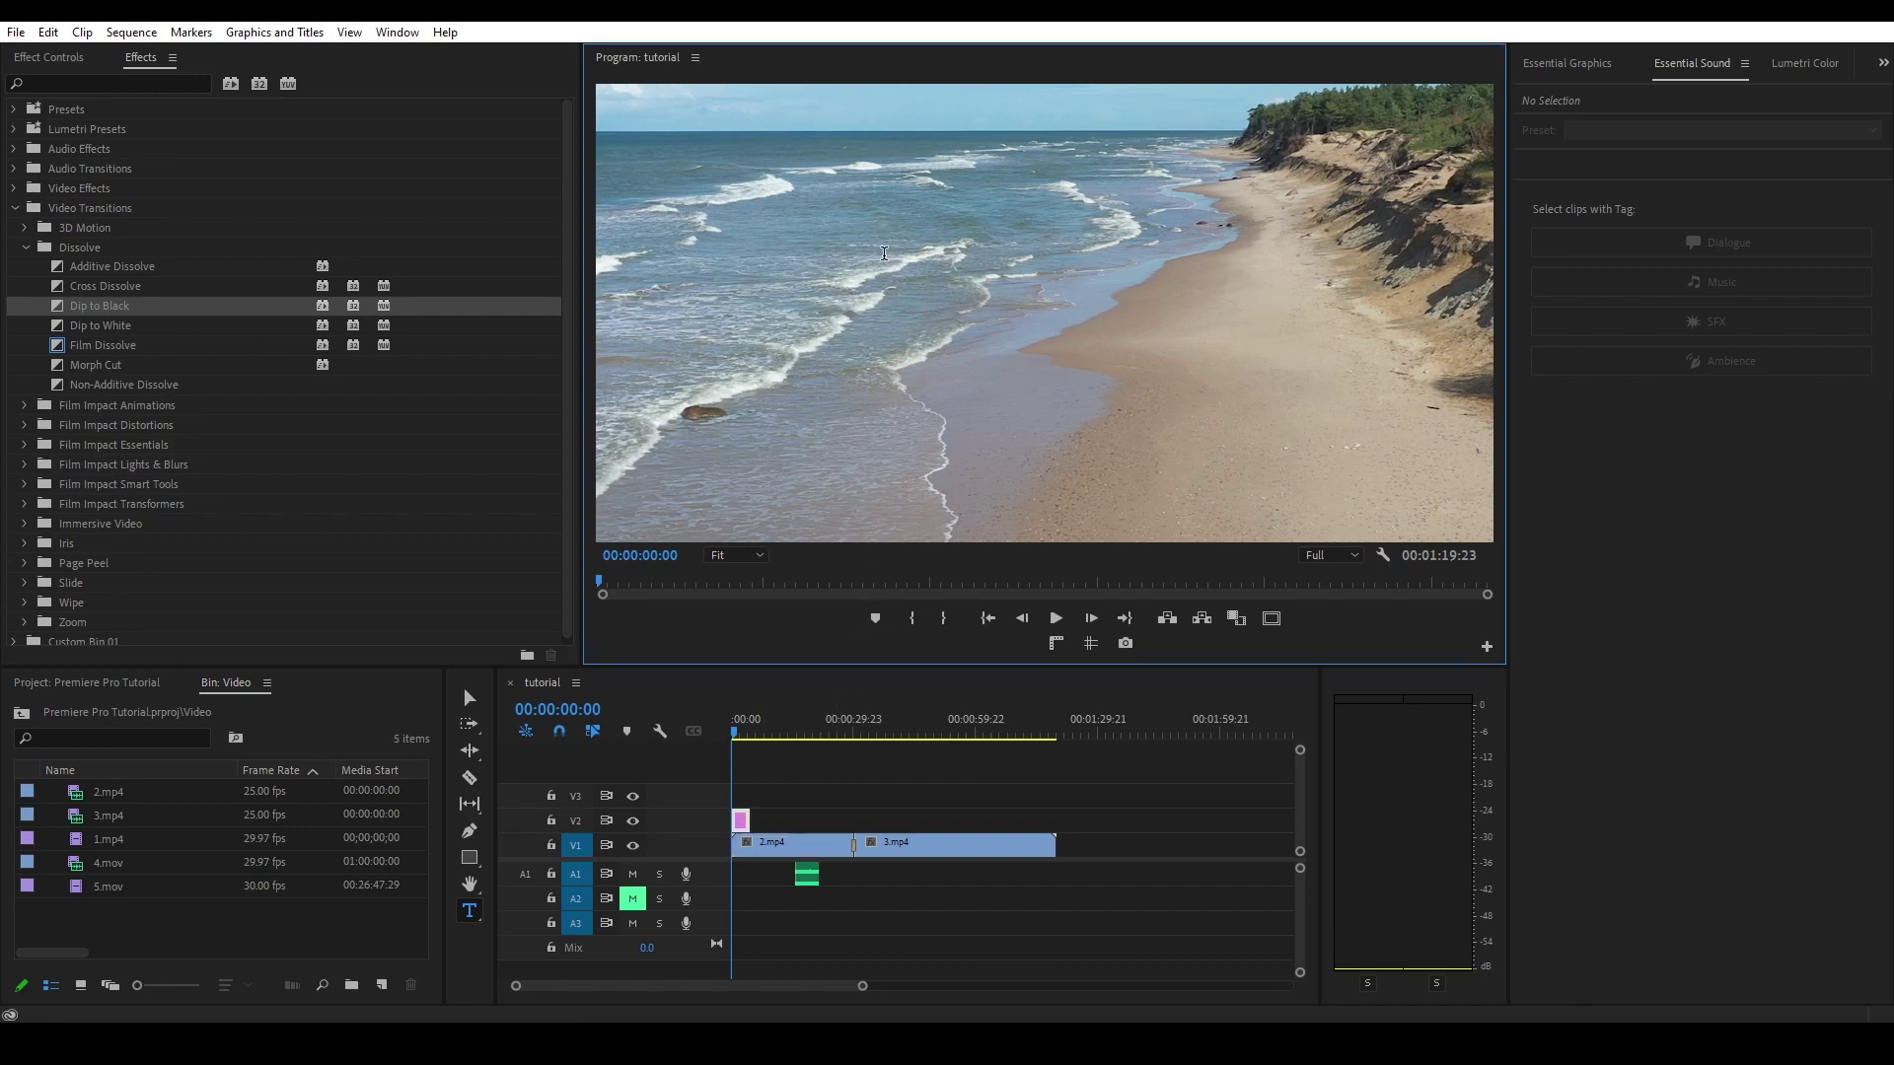
text(WATER)
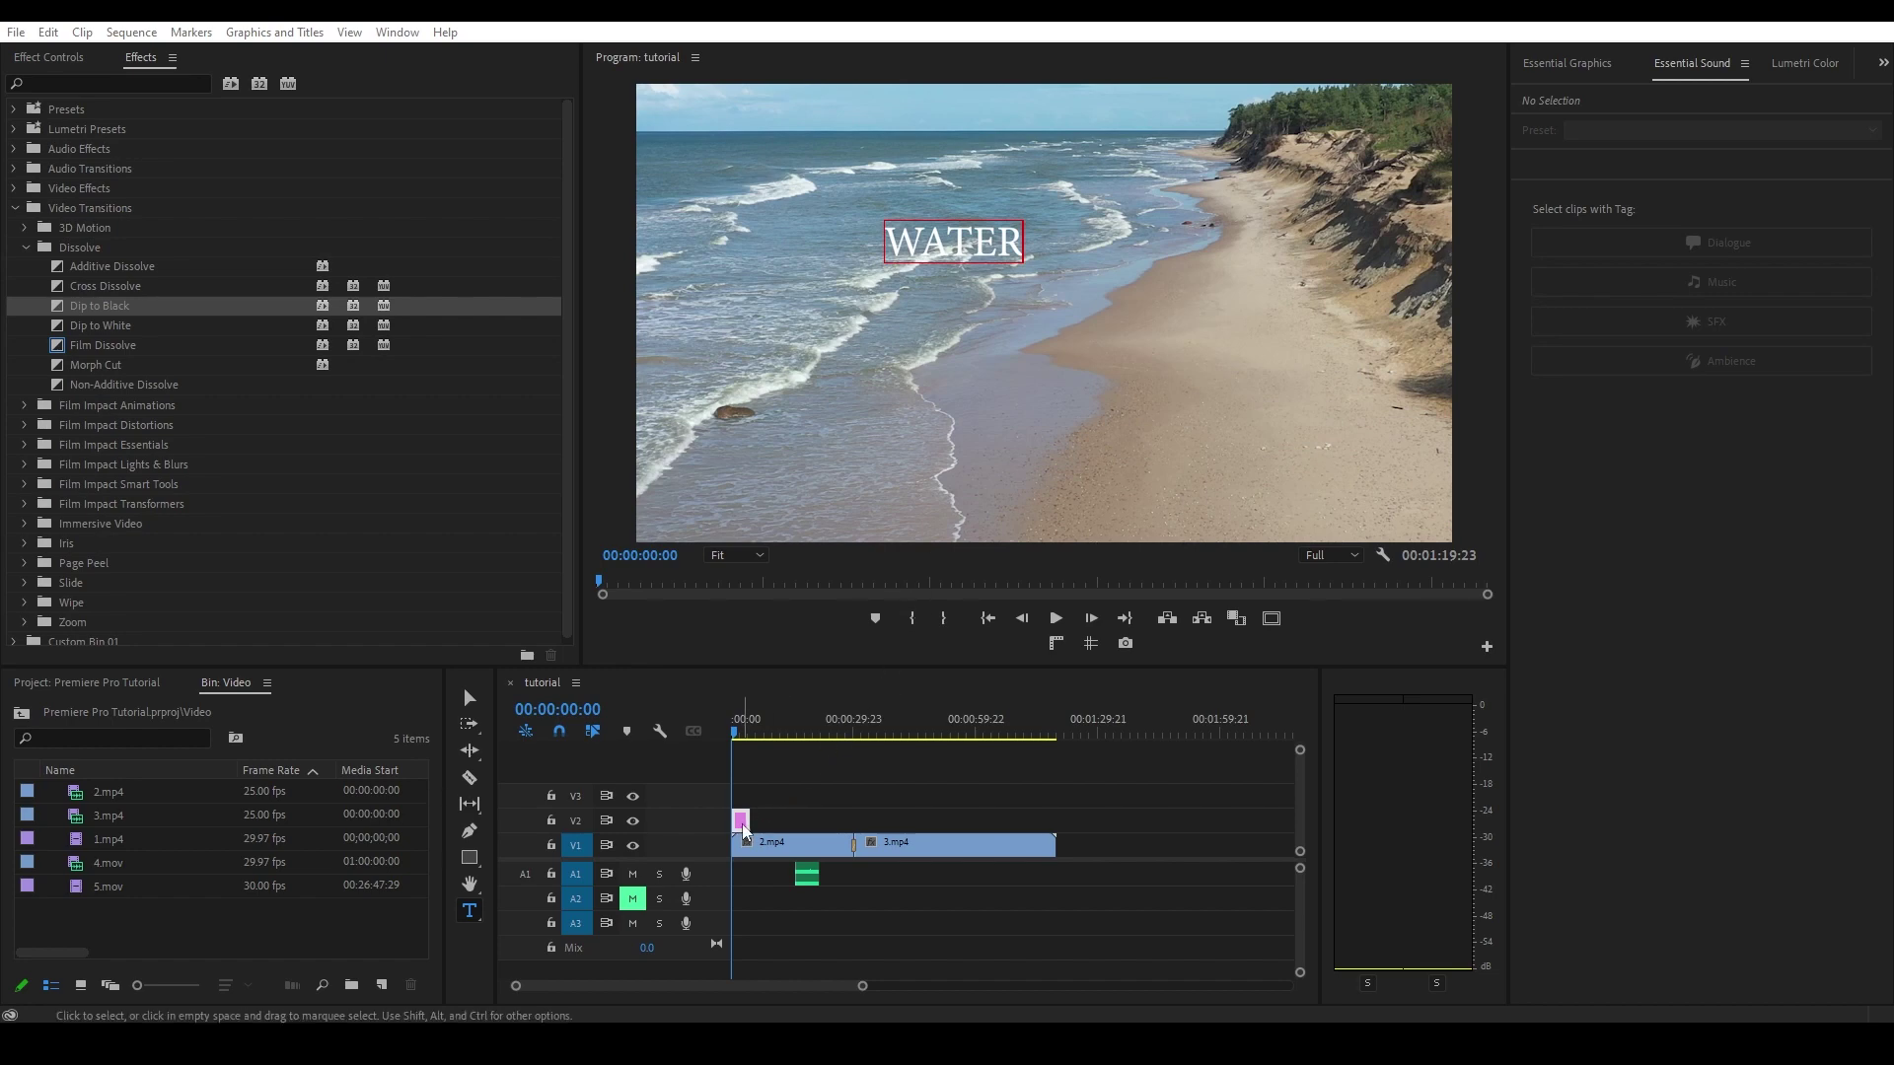
mouse_move(747, 826)
mouse_down()
mouse_move(853, 828)
mouse_move(774, 824)
mouse_up()
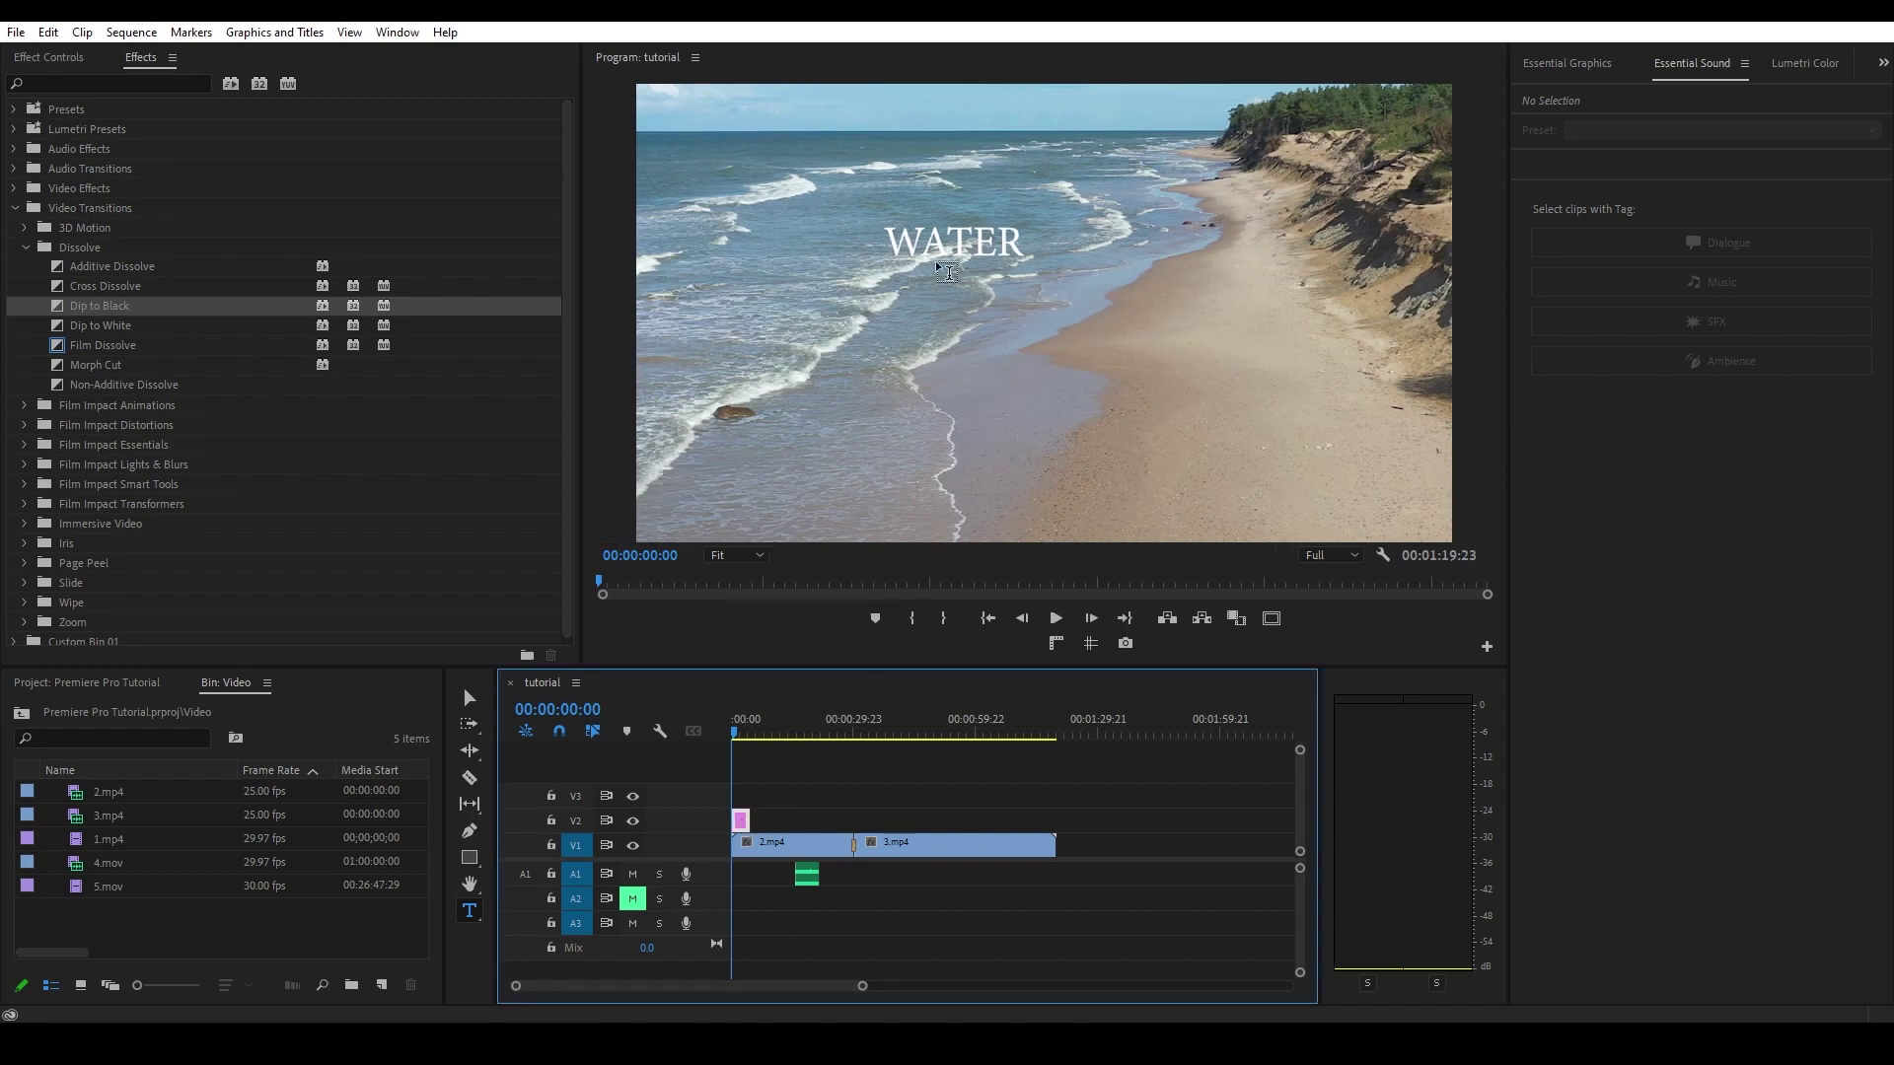
Select the WATER text layer in the Essential Graphics Edit panel
click(1570, 64)
click(1613, 136)
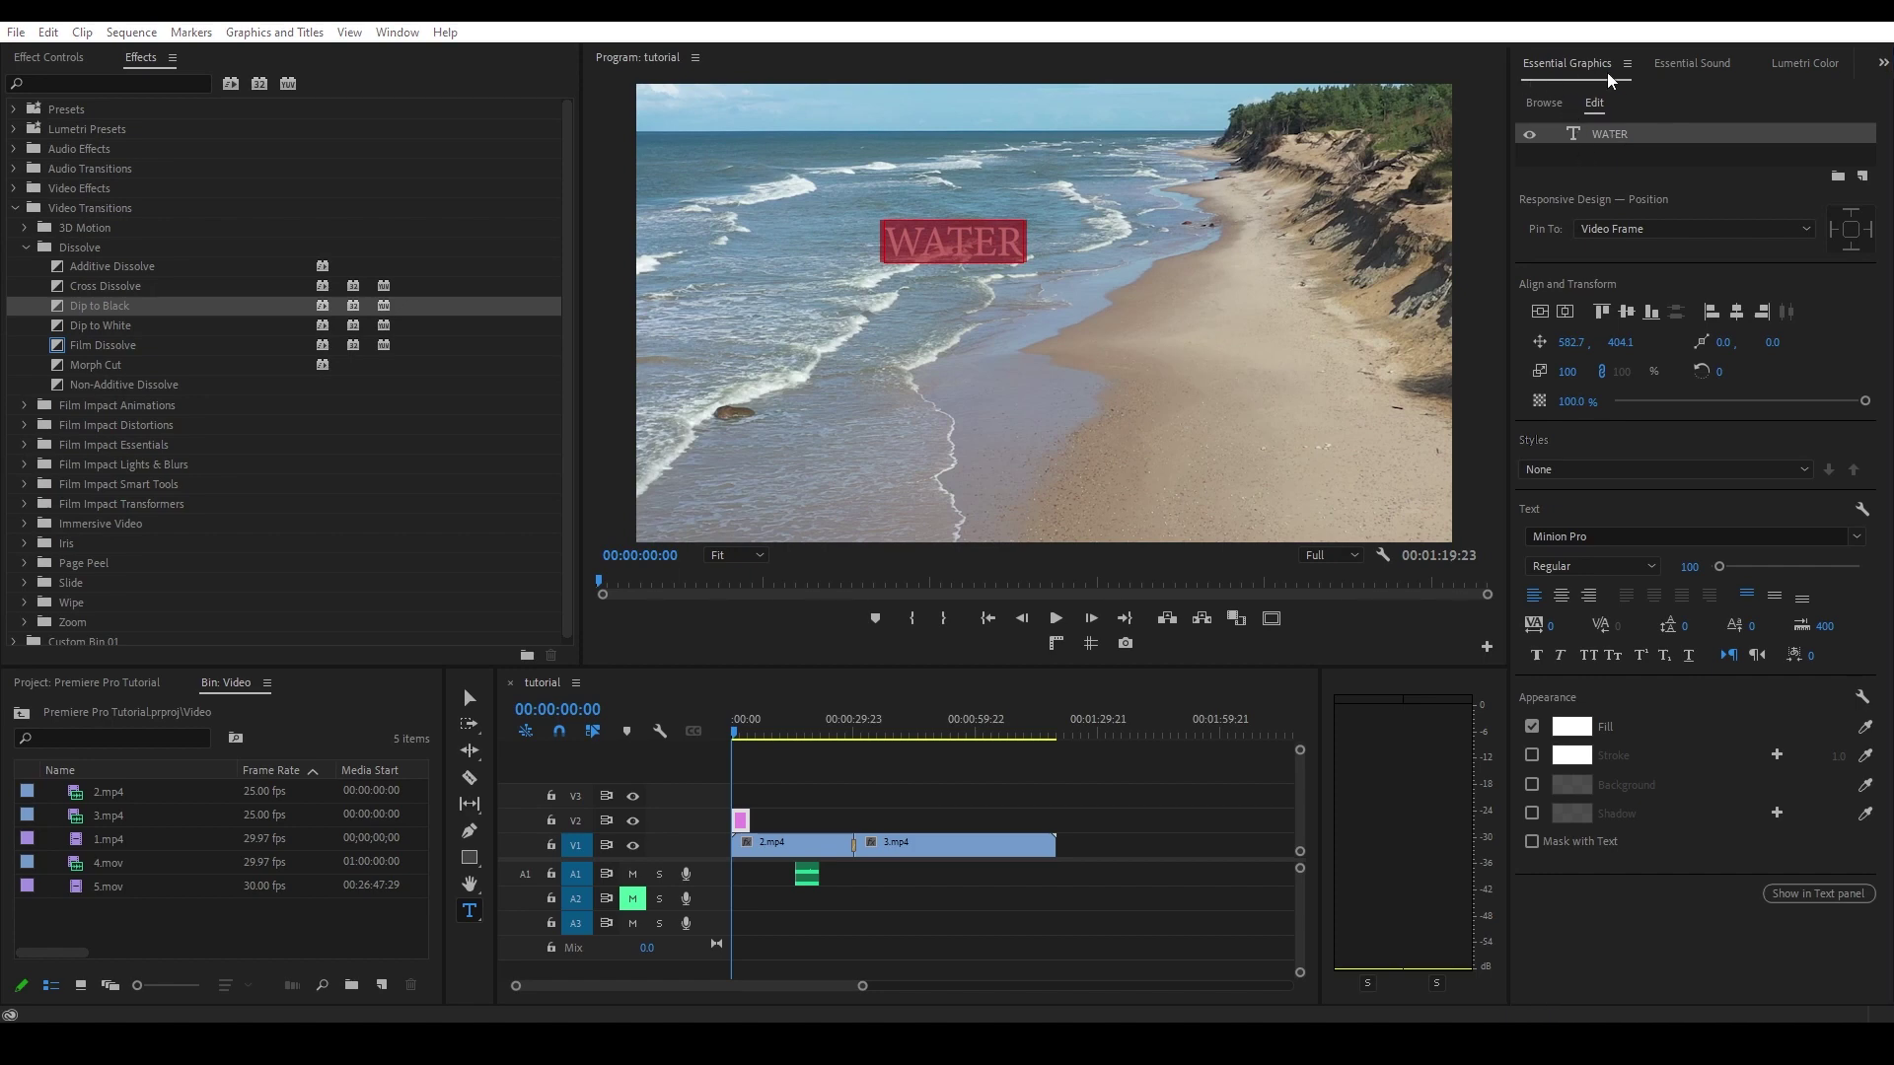
click(397, 33)
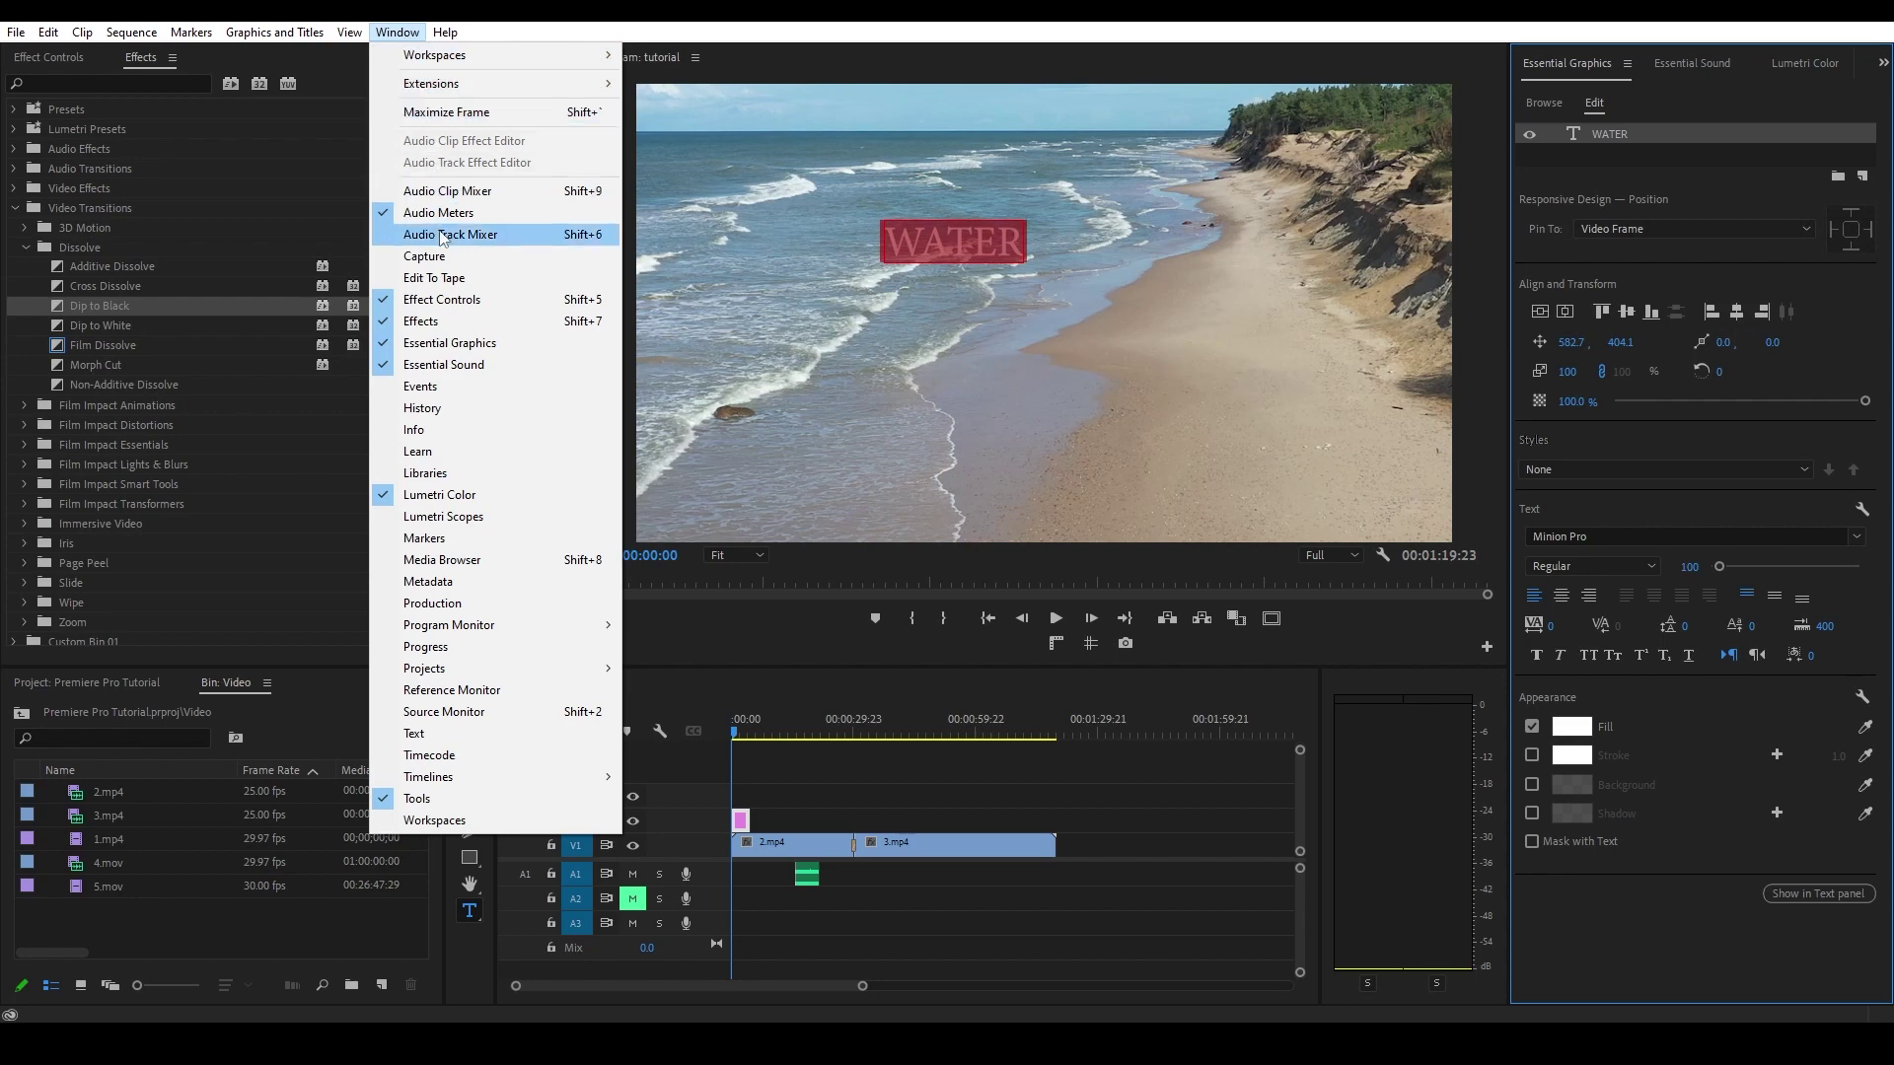
click(464, 347)
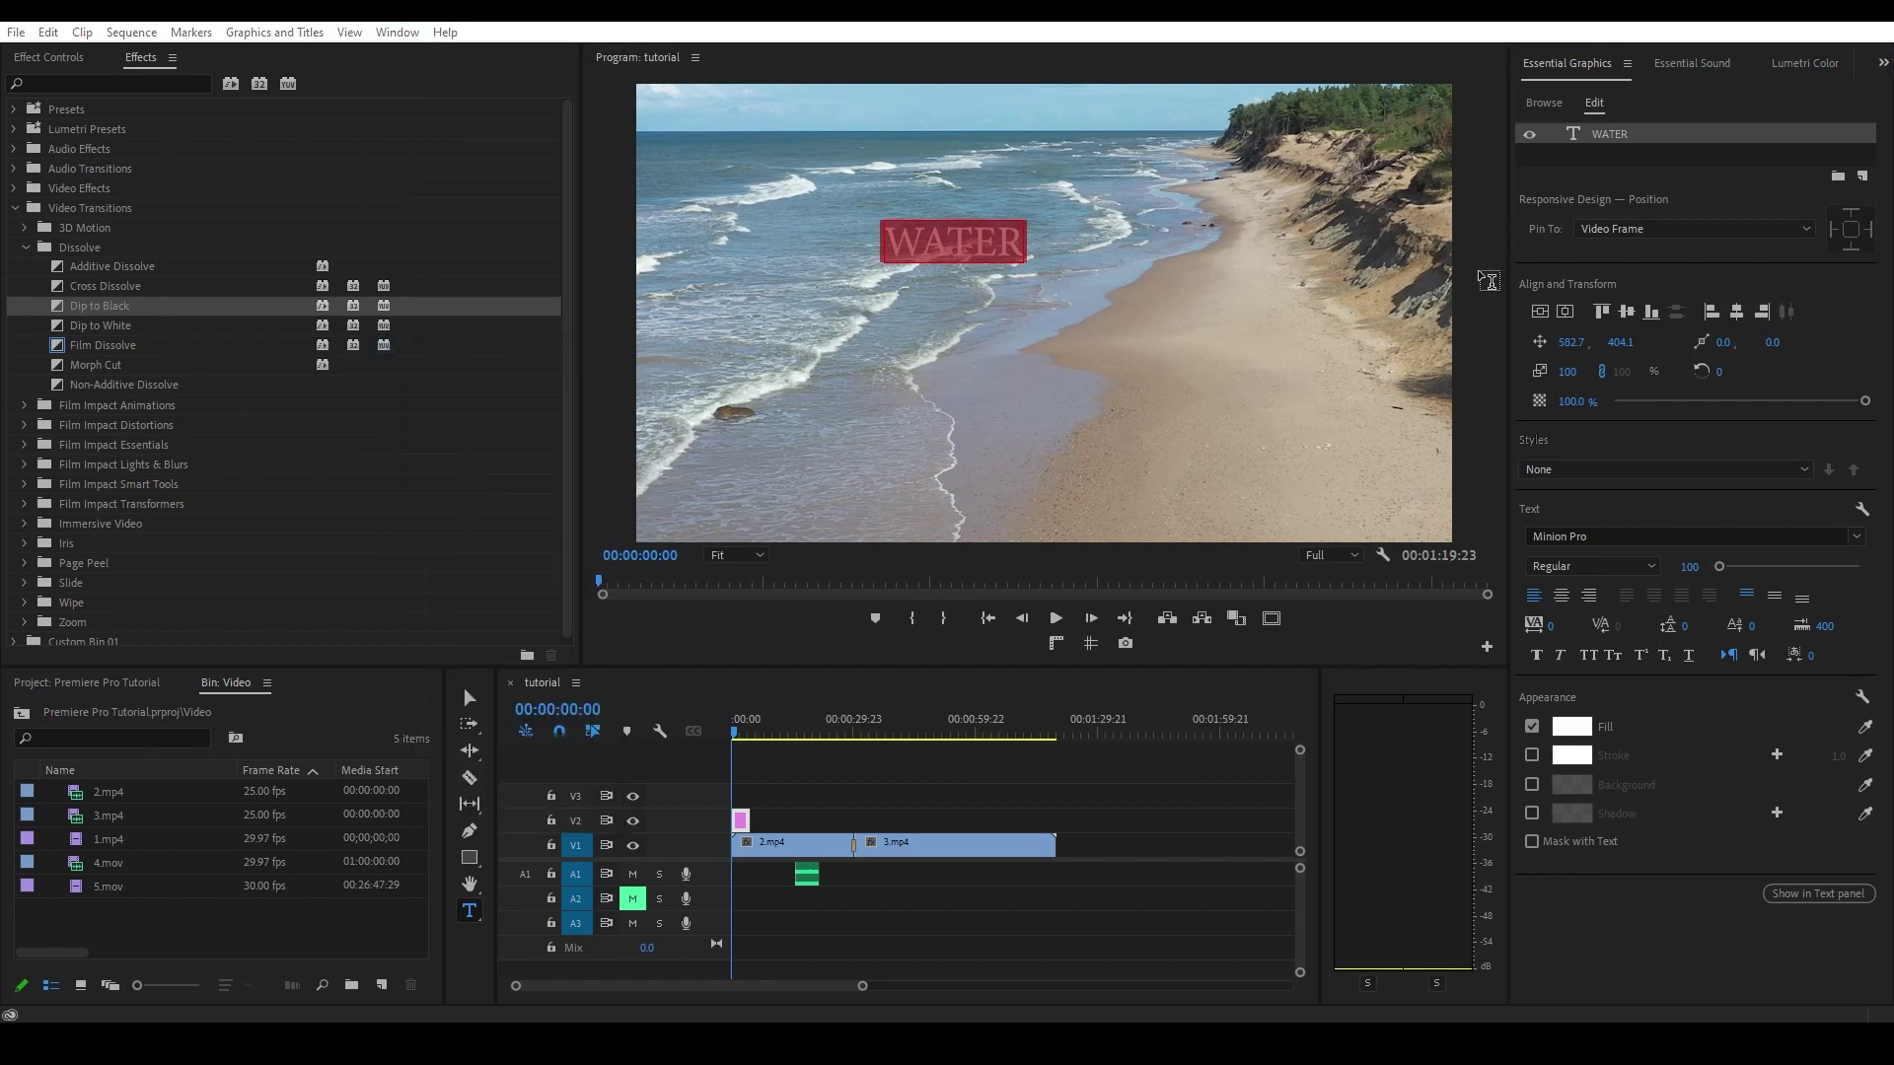
Set WATER to the Here Just Now font at size 464, centred vertically and horizontally
click(1690, 537)
drag(1877, 787, 1886, 559)
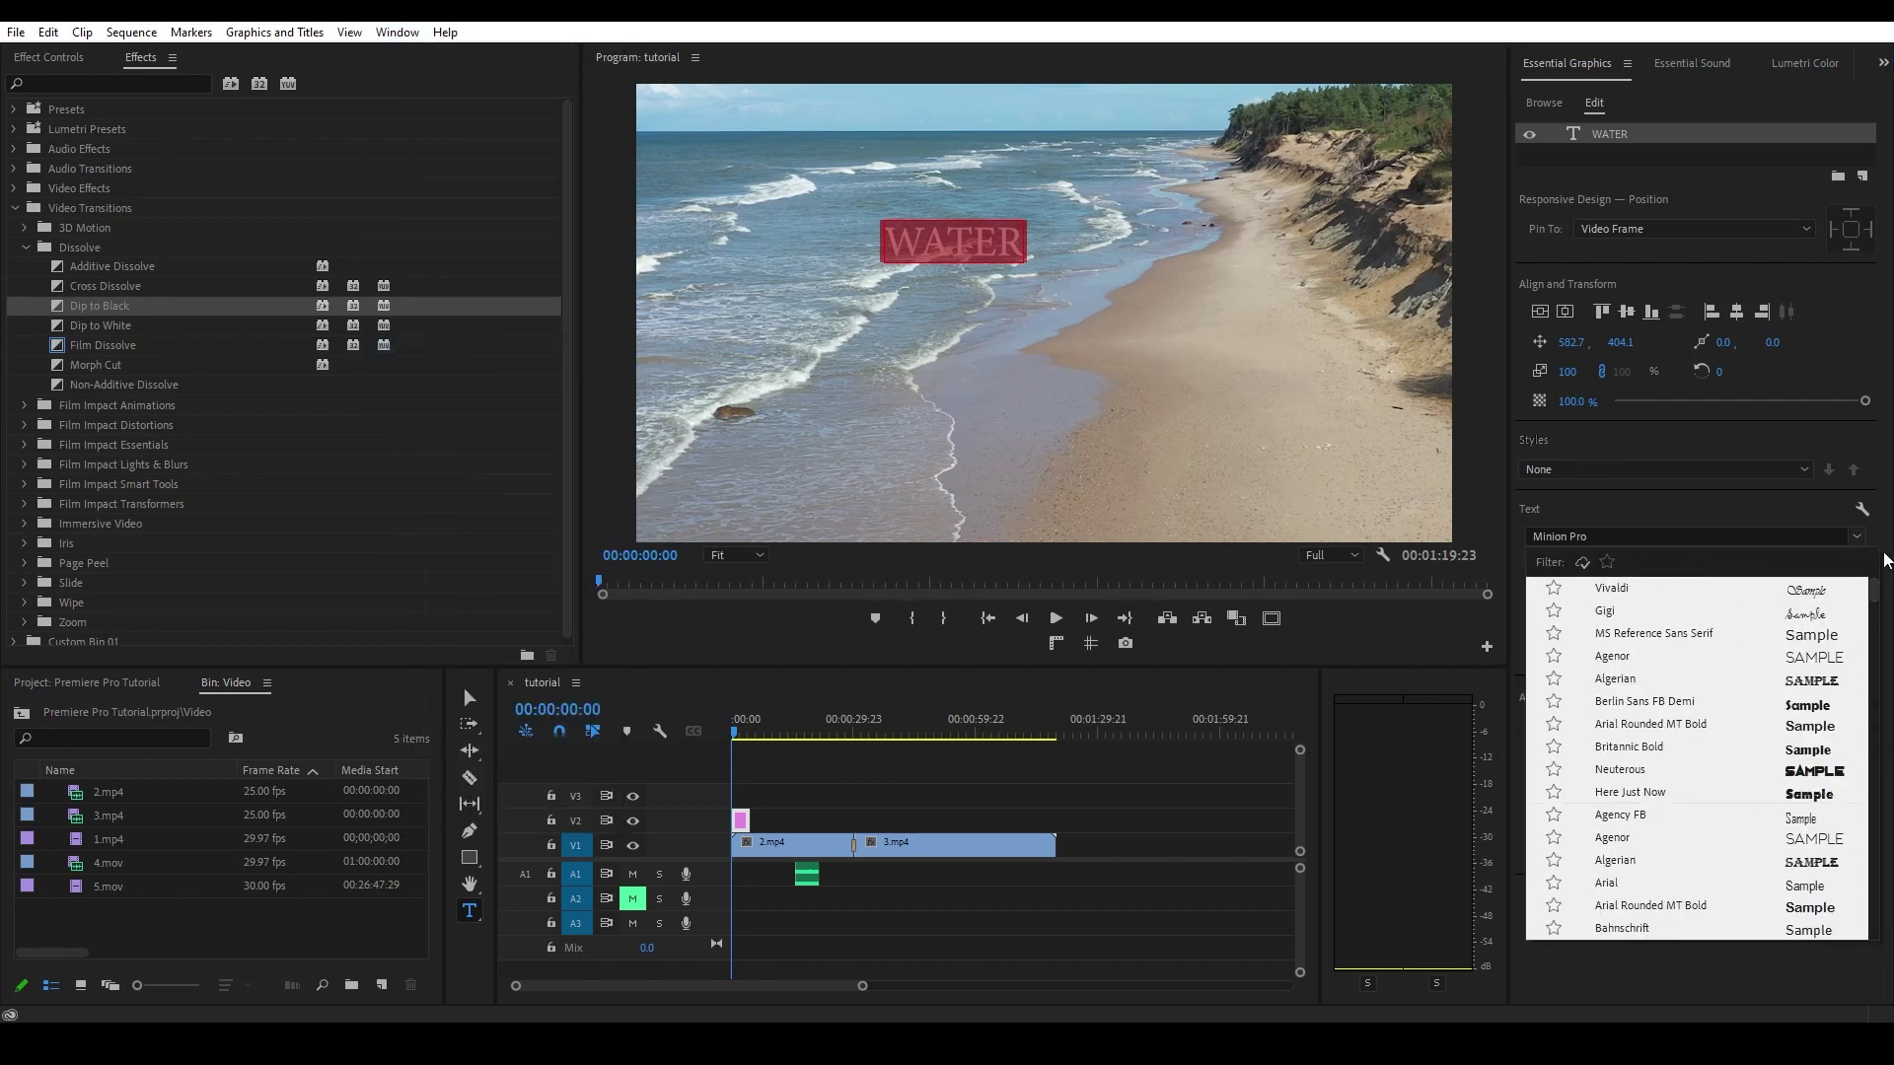
click(1635, 792)
drag(1722, 570, 1755, 567)
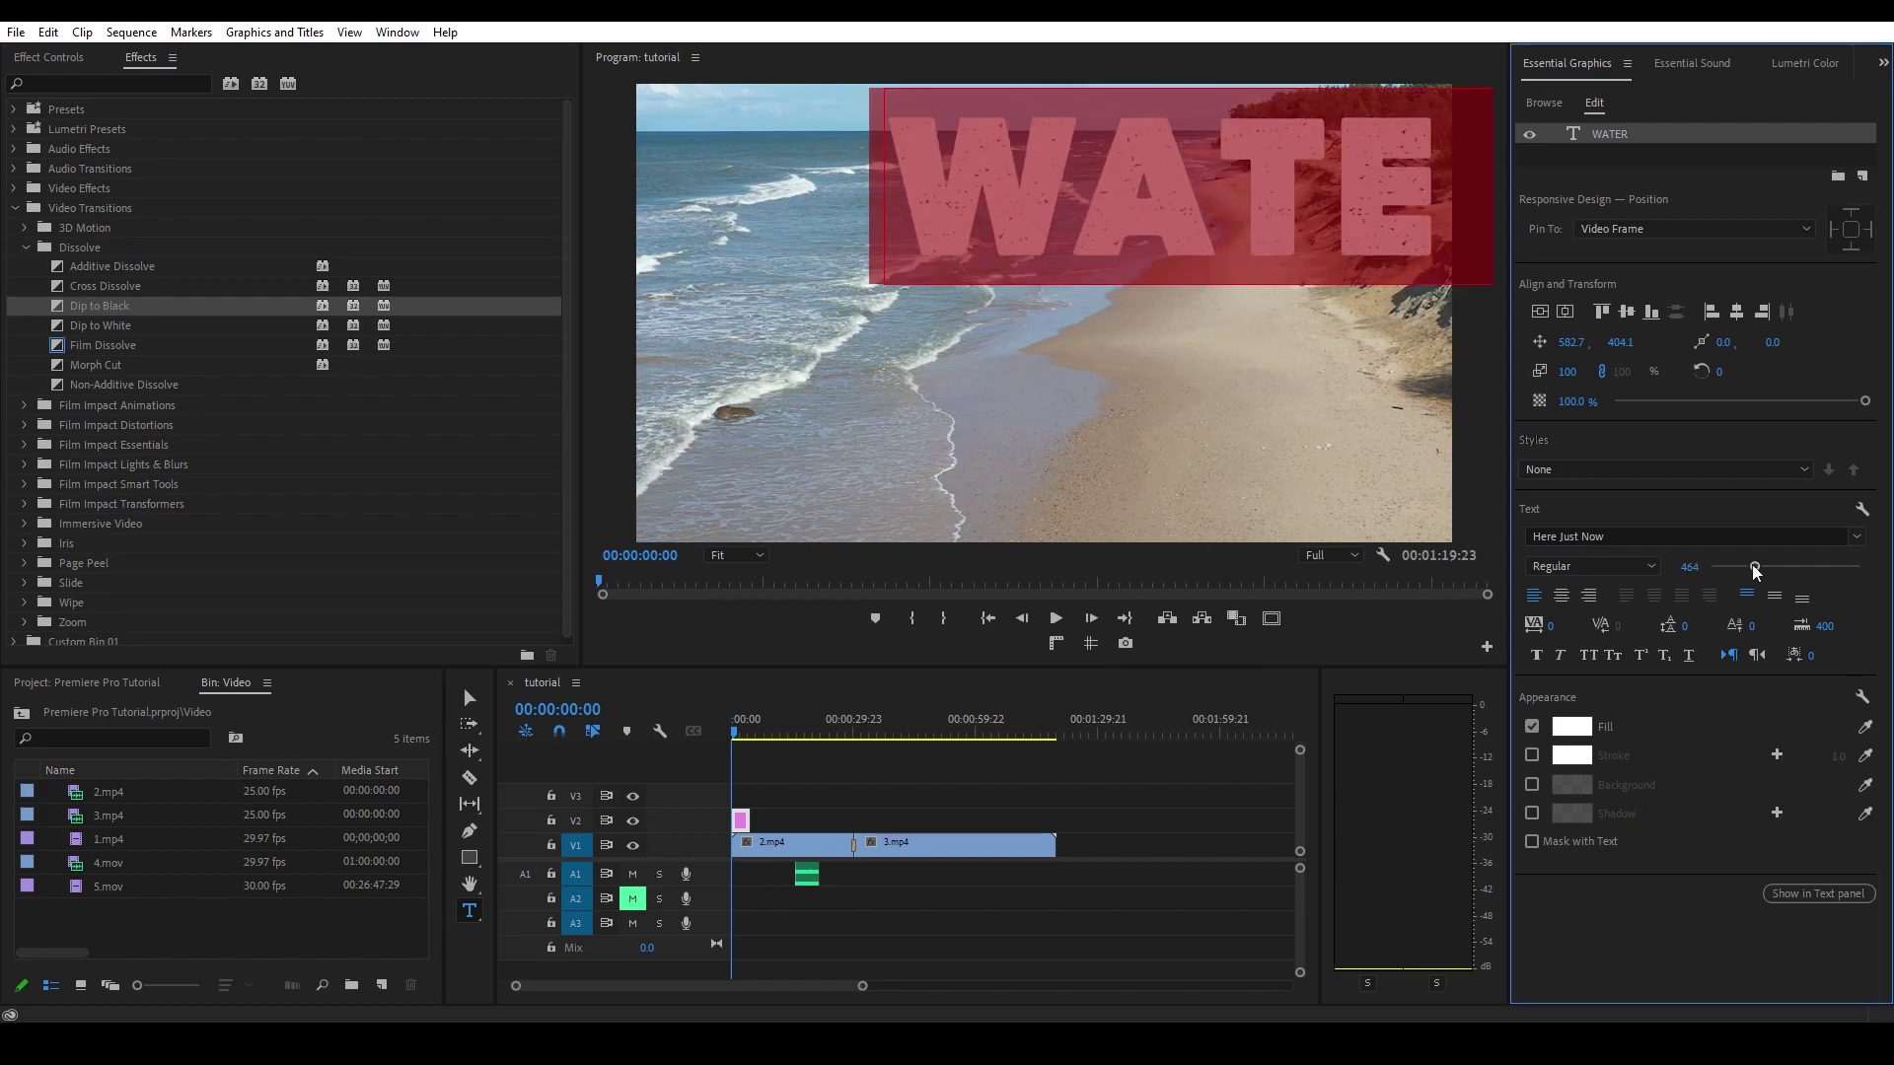
click(1539, 312)
click(1566, 312)
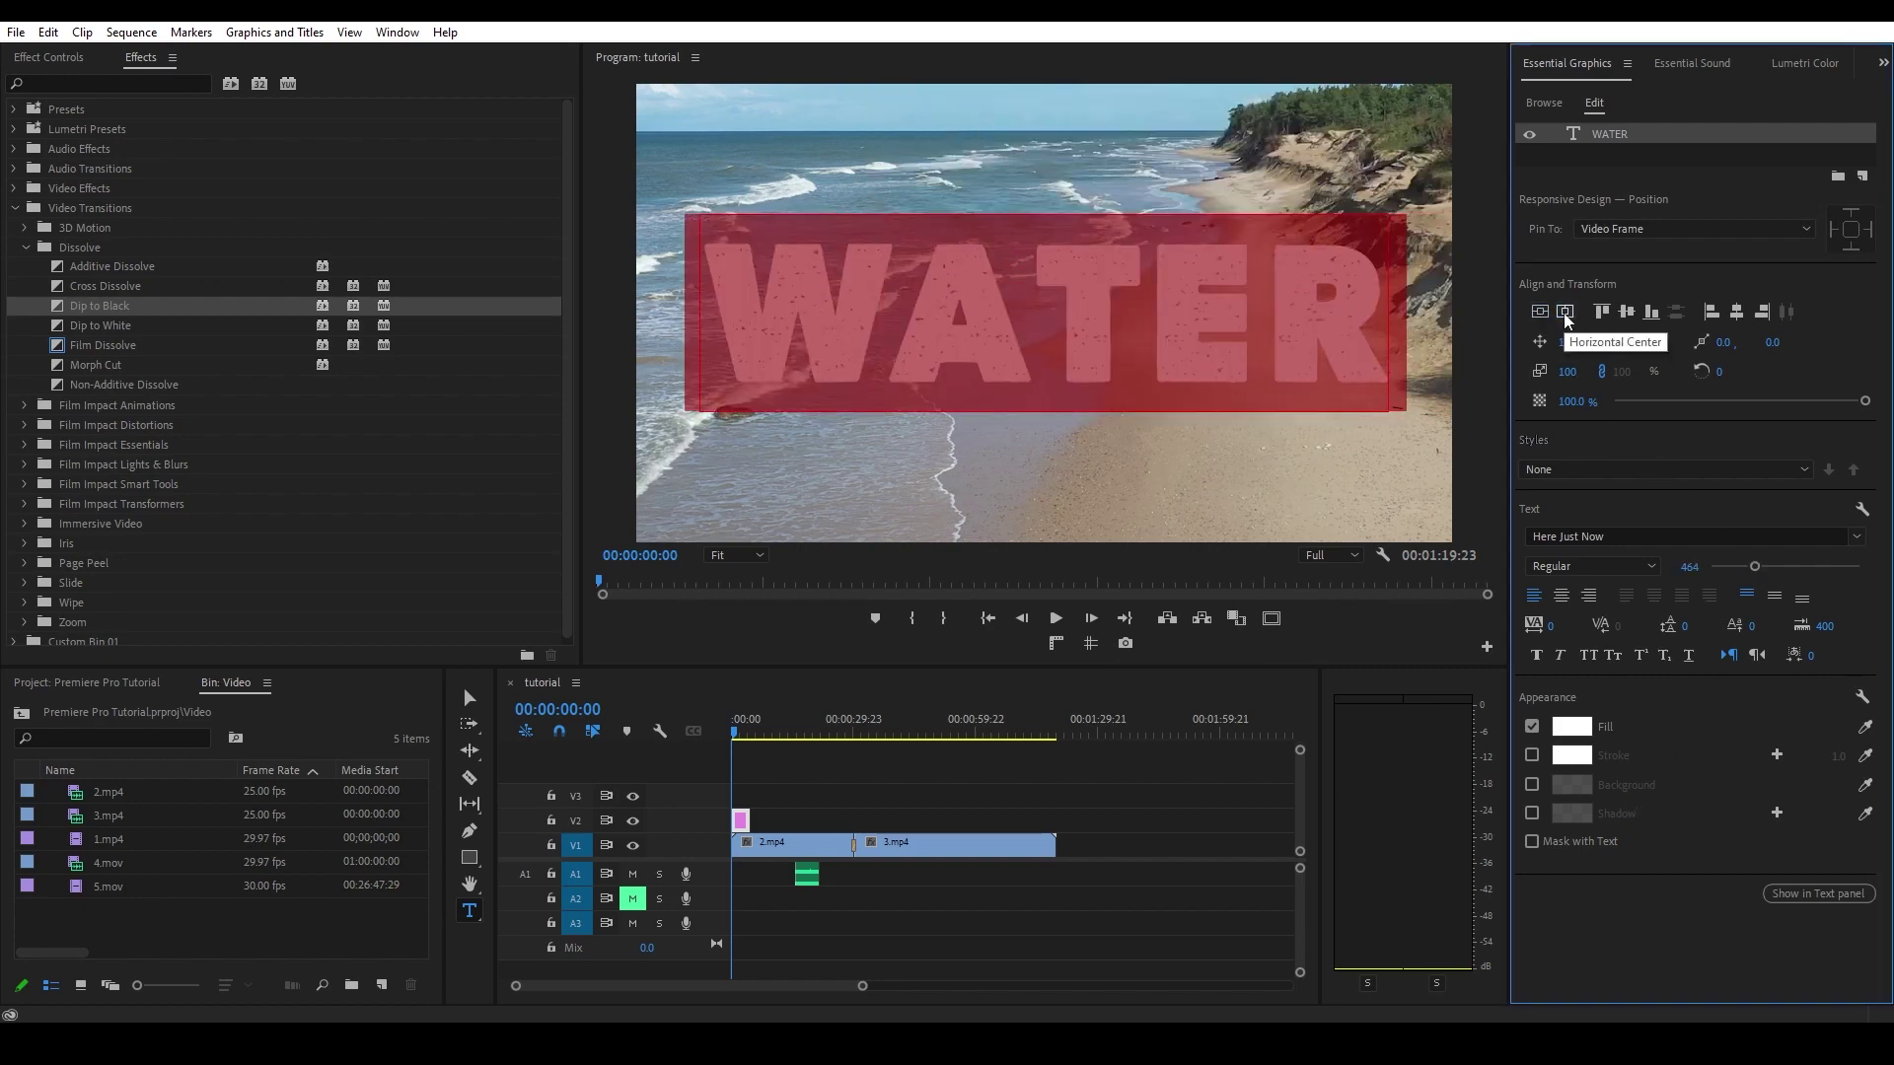
click(1253, 500)
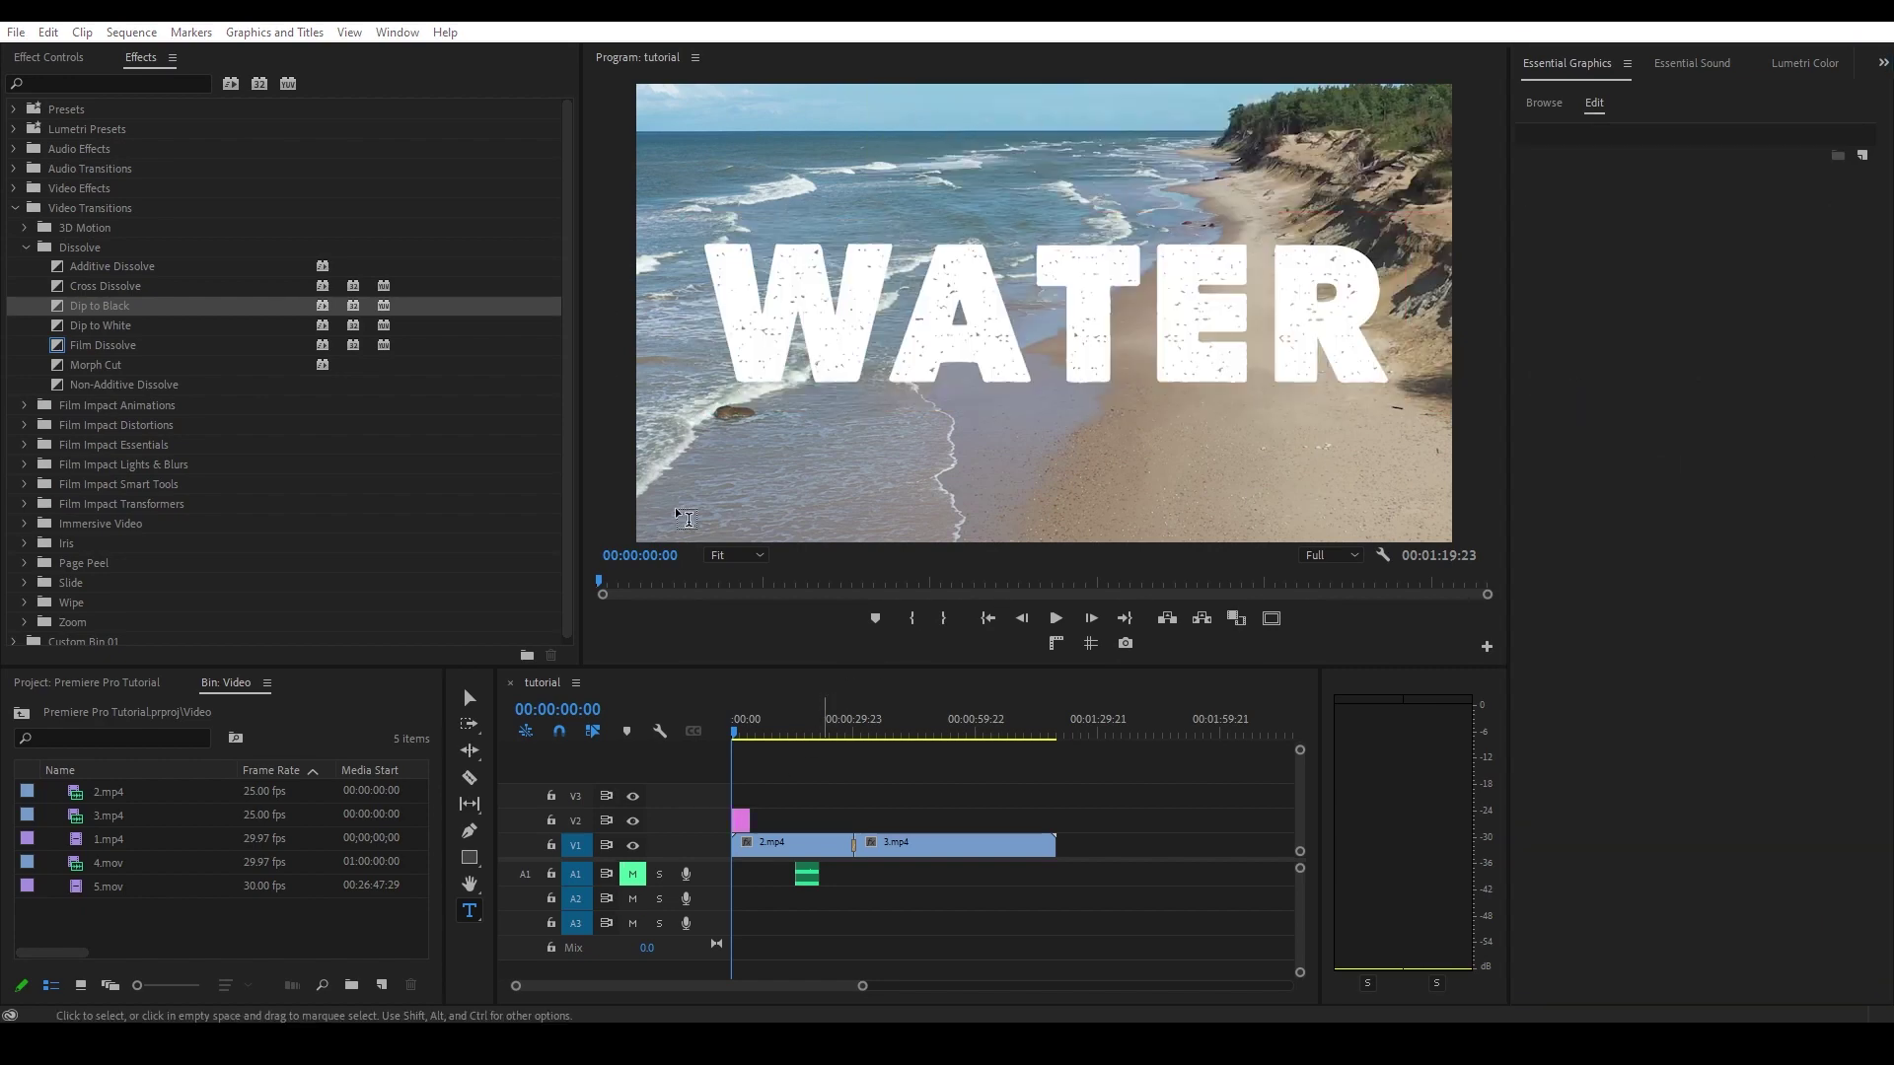
Deselect the WATER title clip and open File > Export > Media for the sequence
click(741, 821)
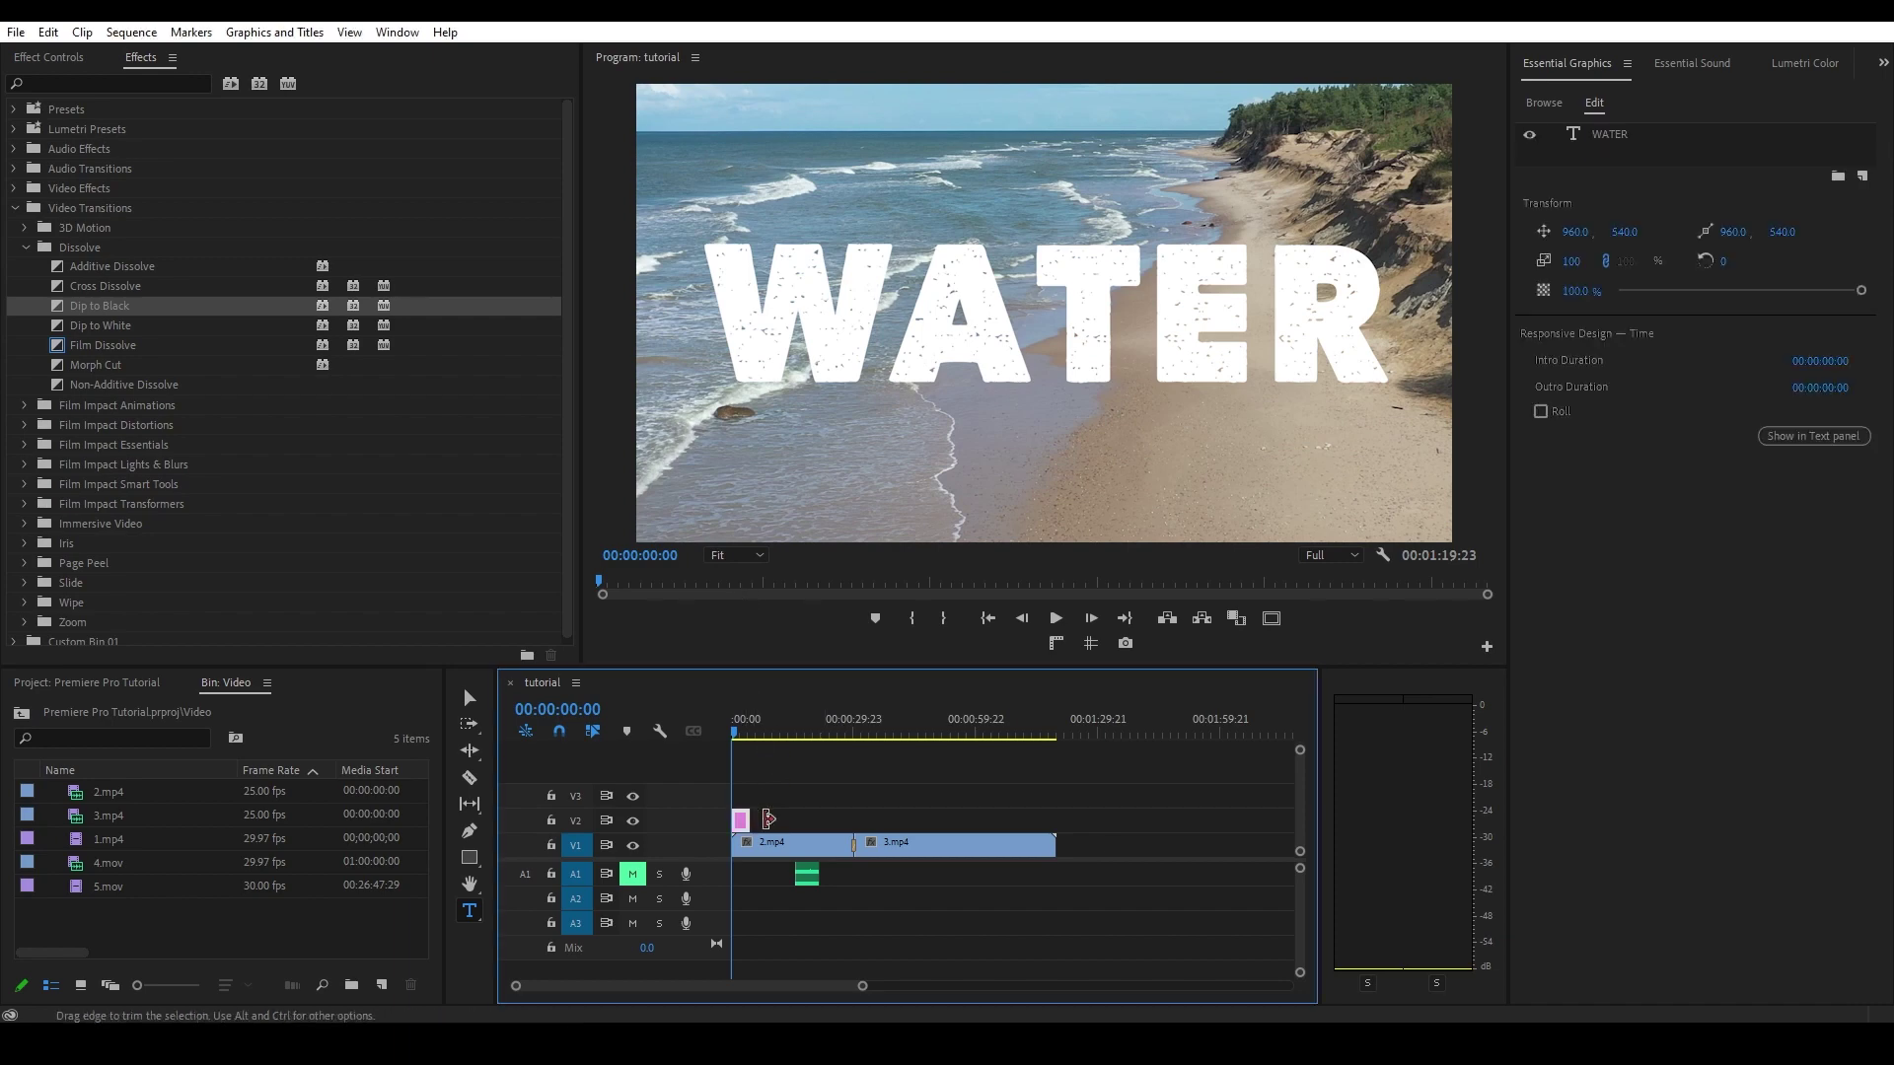
click(854, 841)
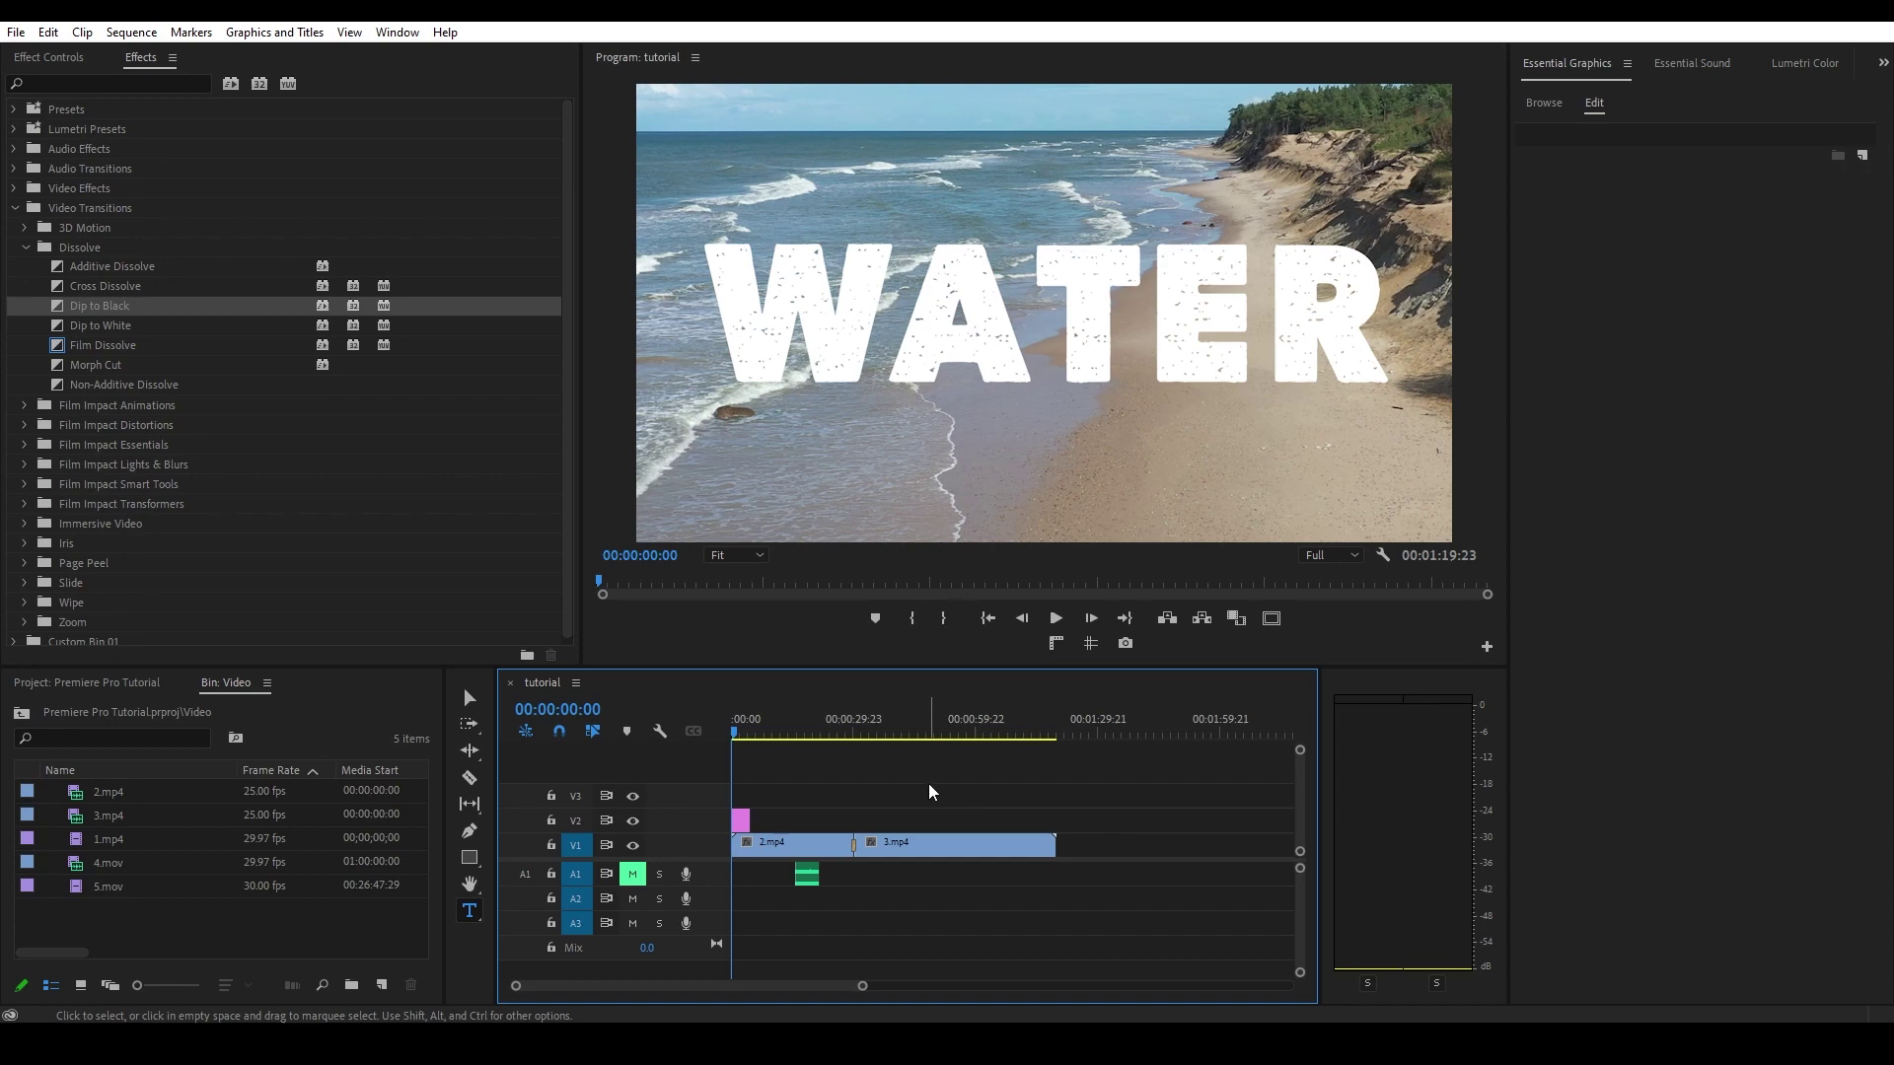
click(15, 40)
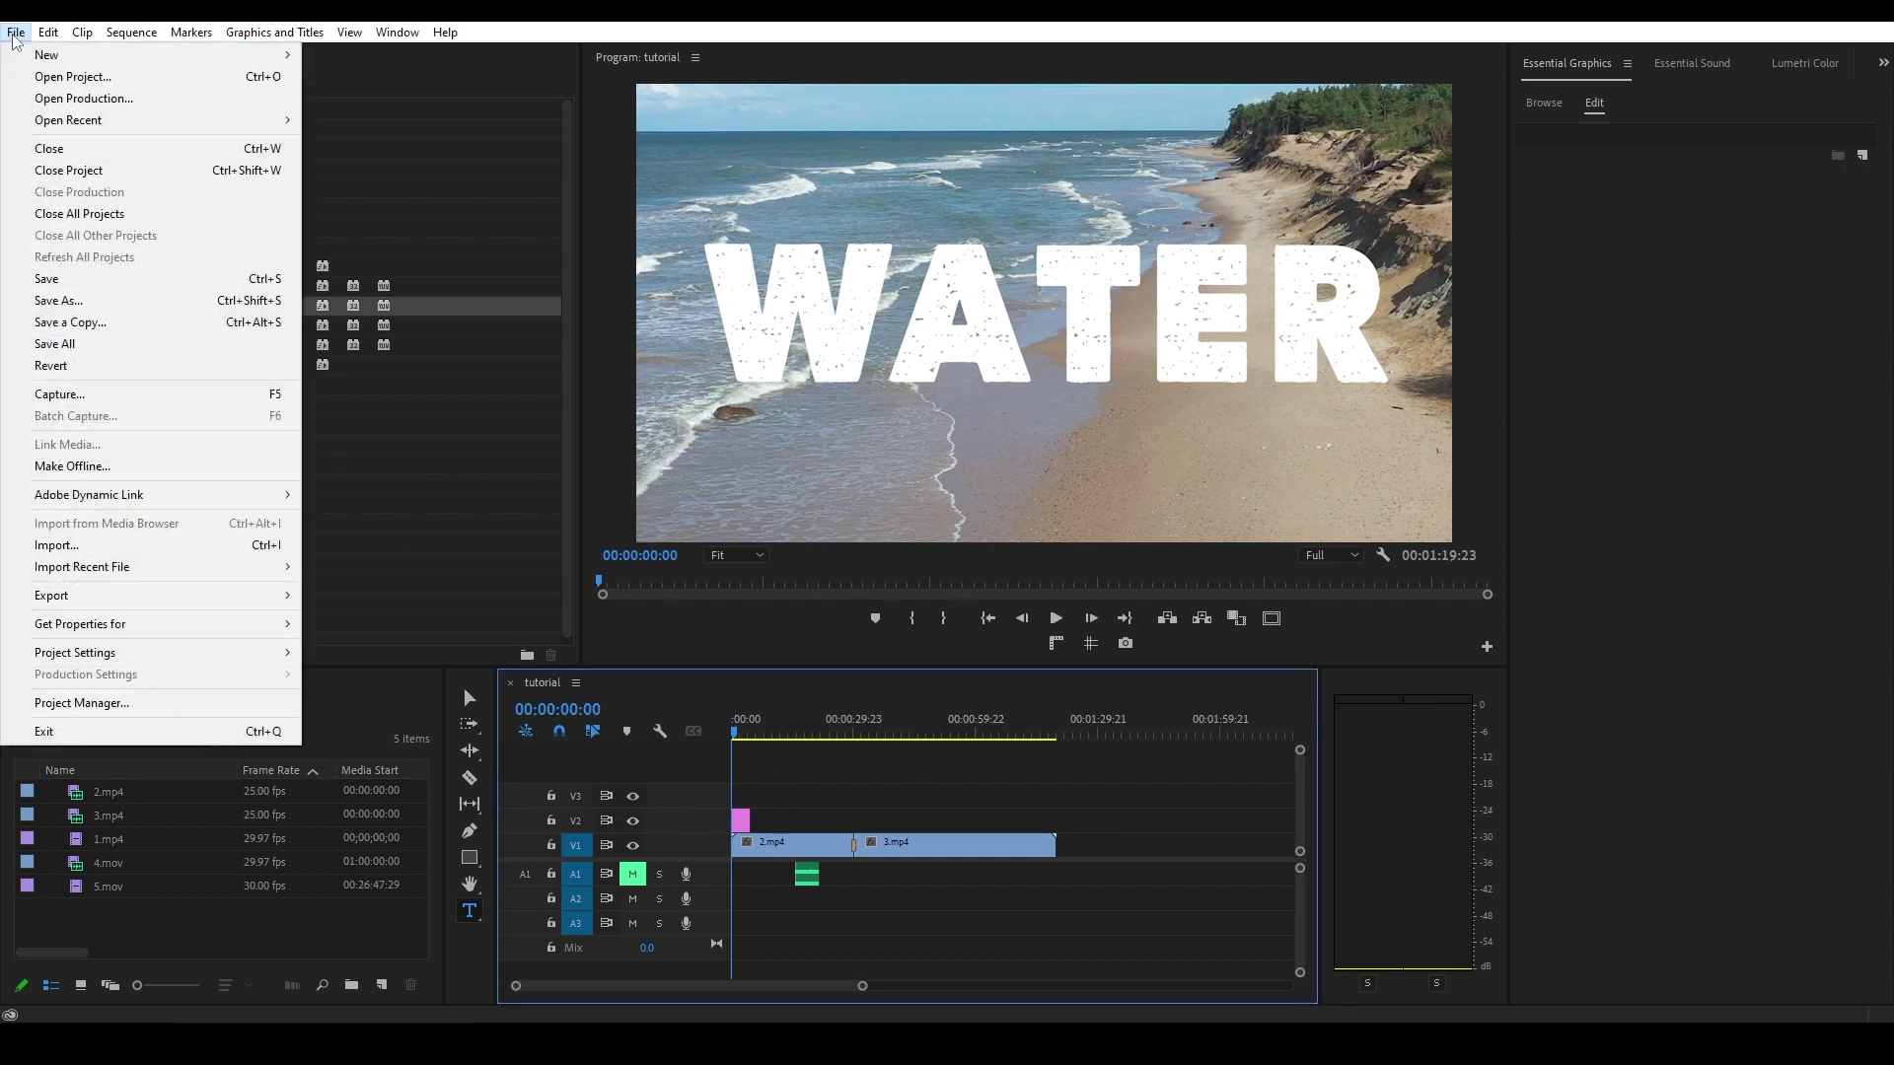
mouse_move(136, 603)
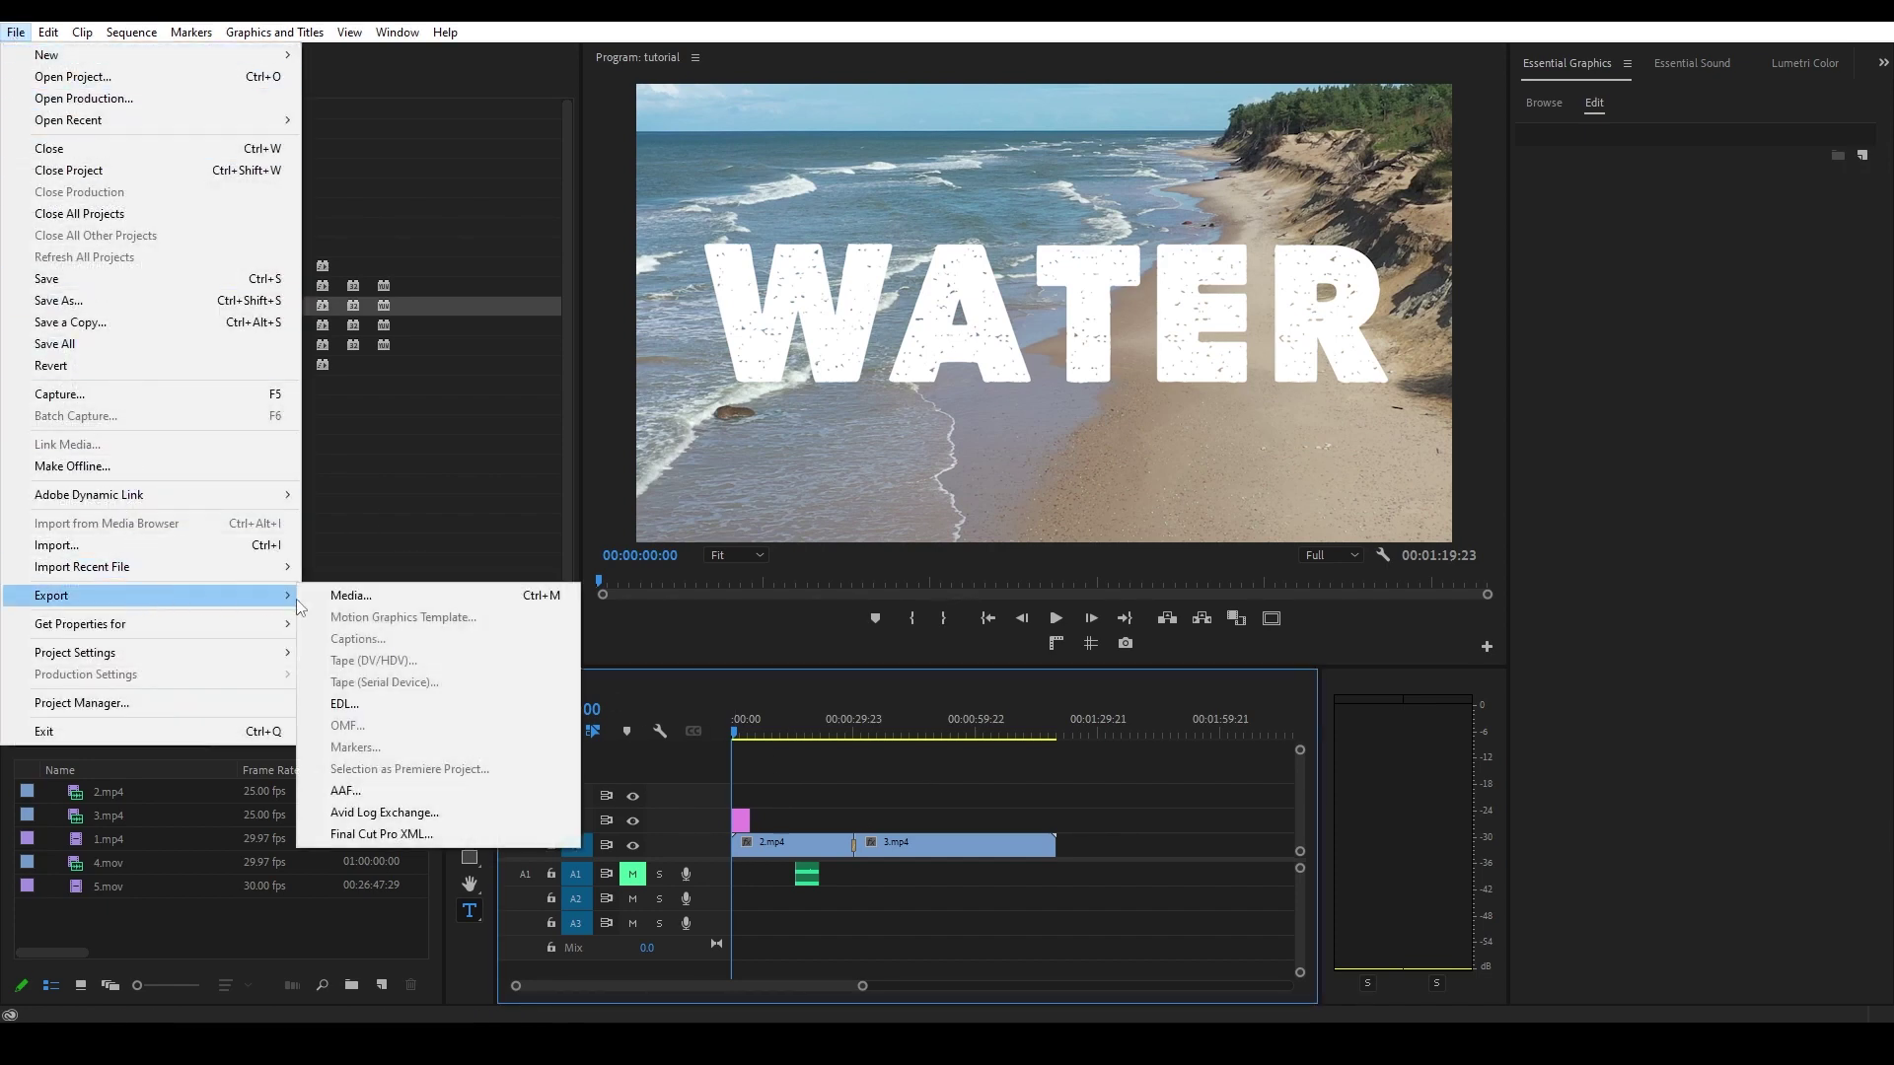
click(828, 769)
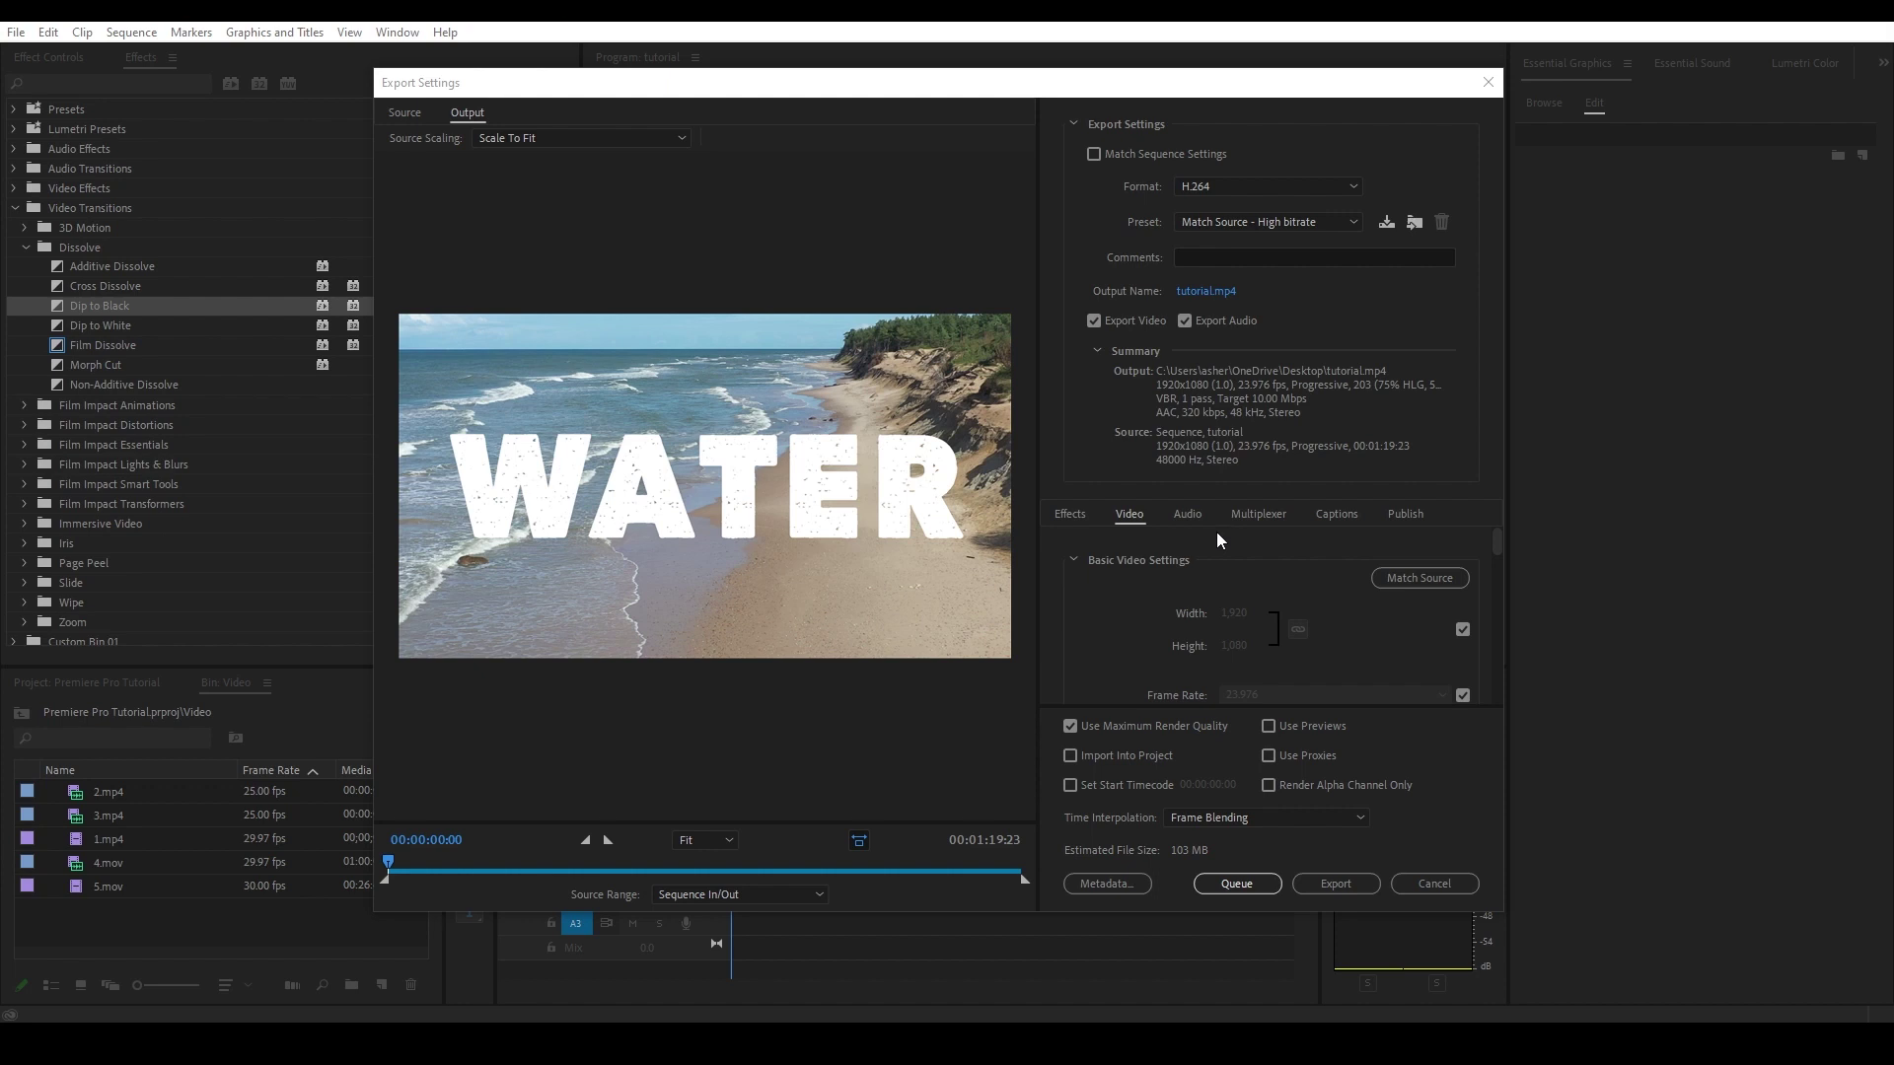
Choose H.264 with the Match Source - High bitrate preset, output tutorial.mp4, and enable Render at Maximum Depth
click(1199, 187)
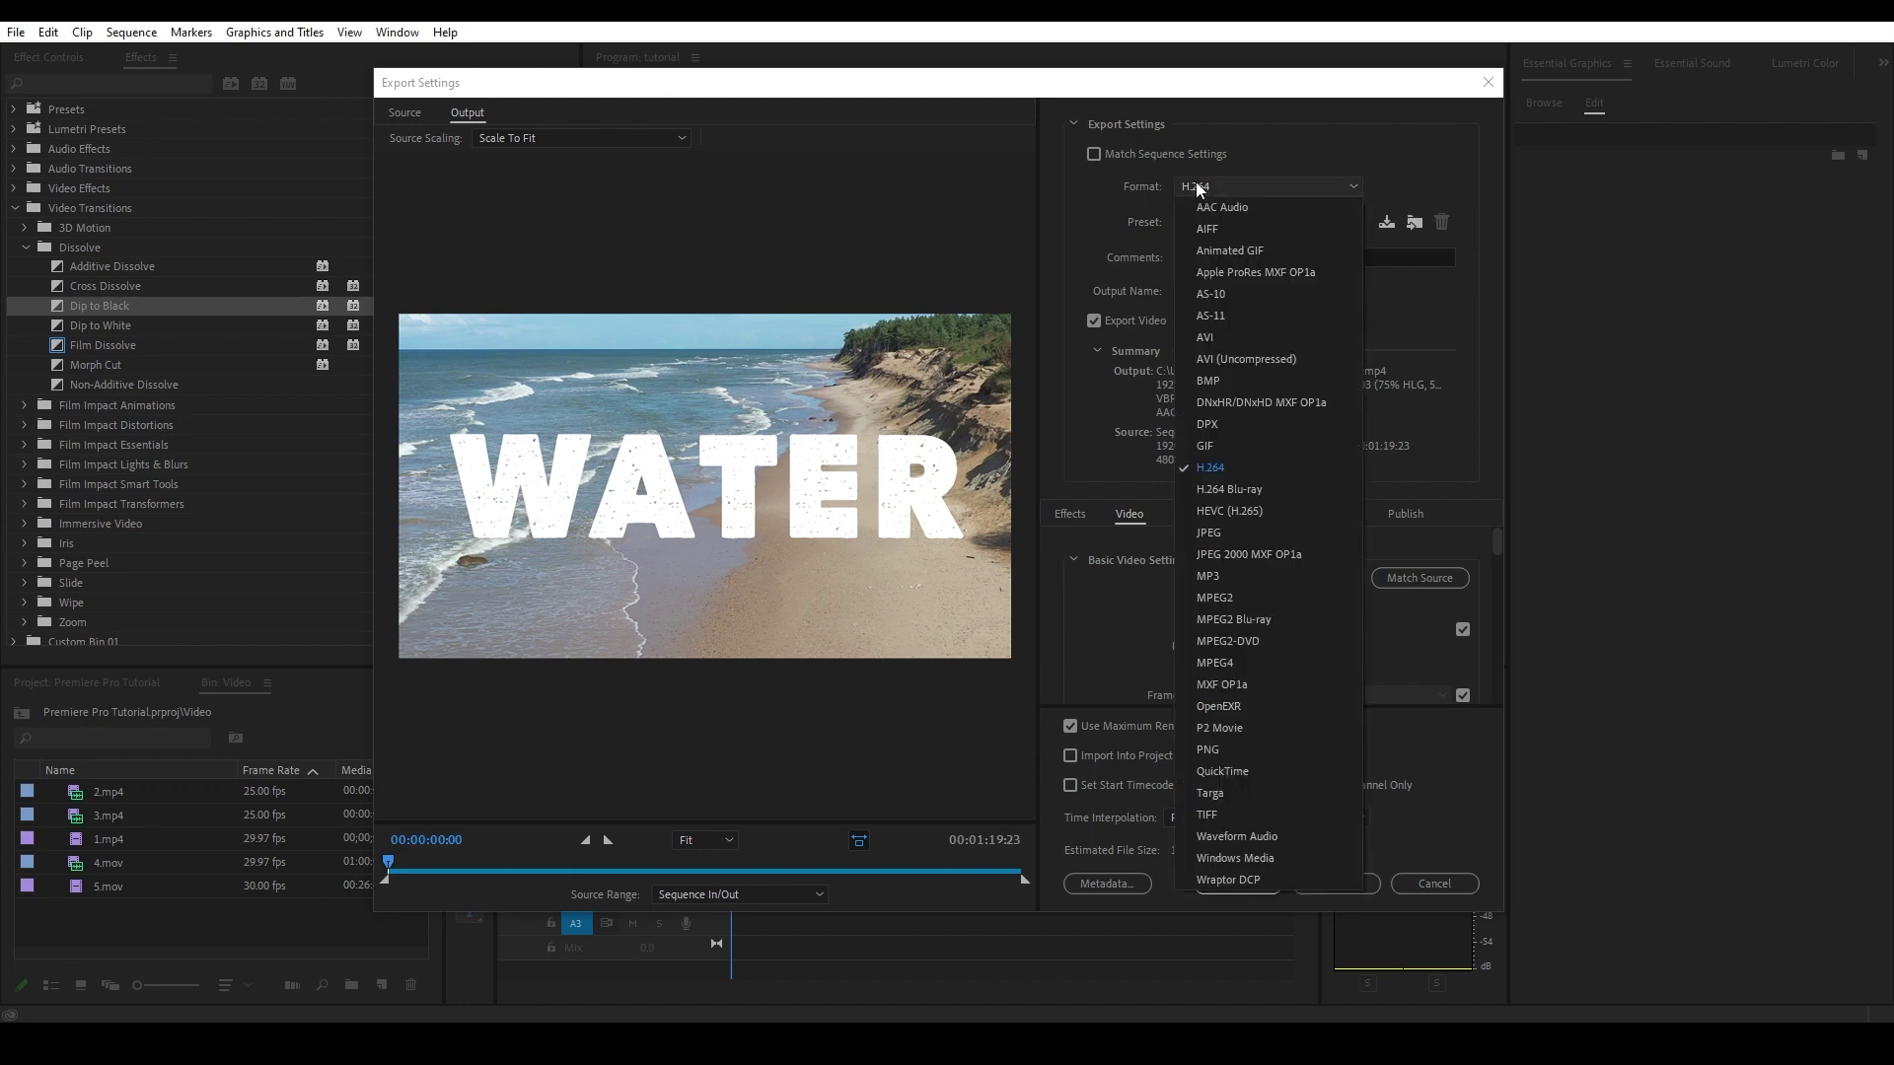
click(1216, 470)
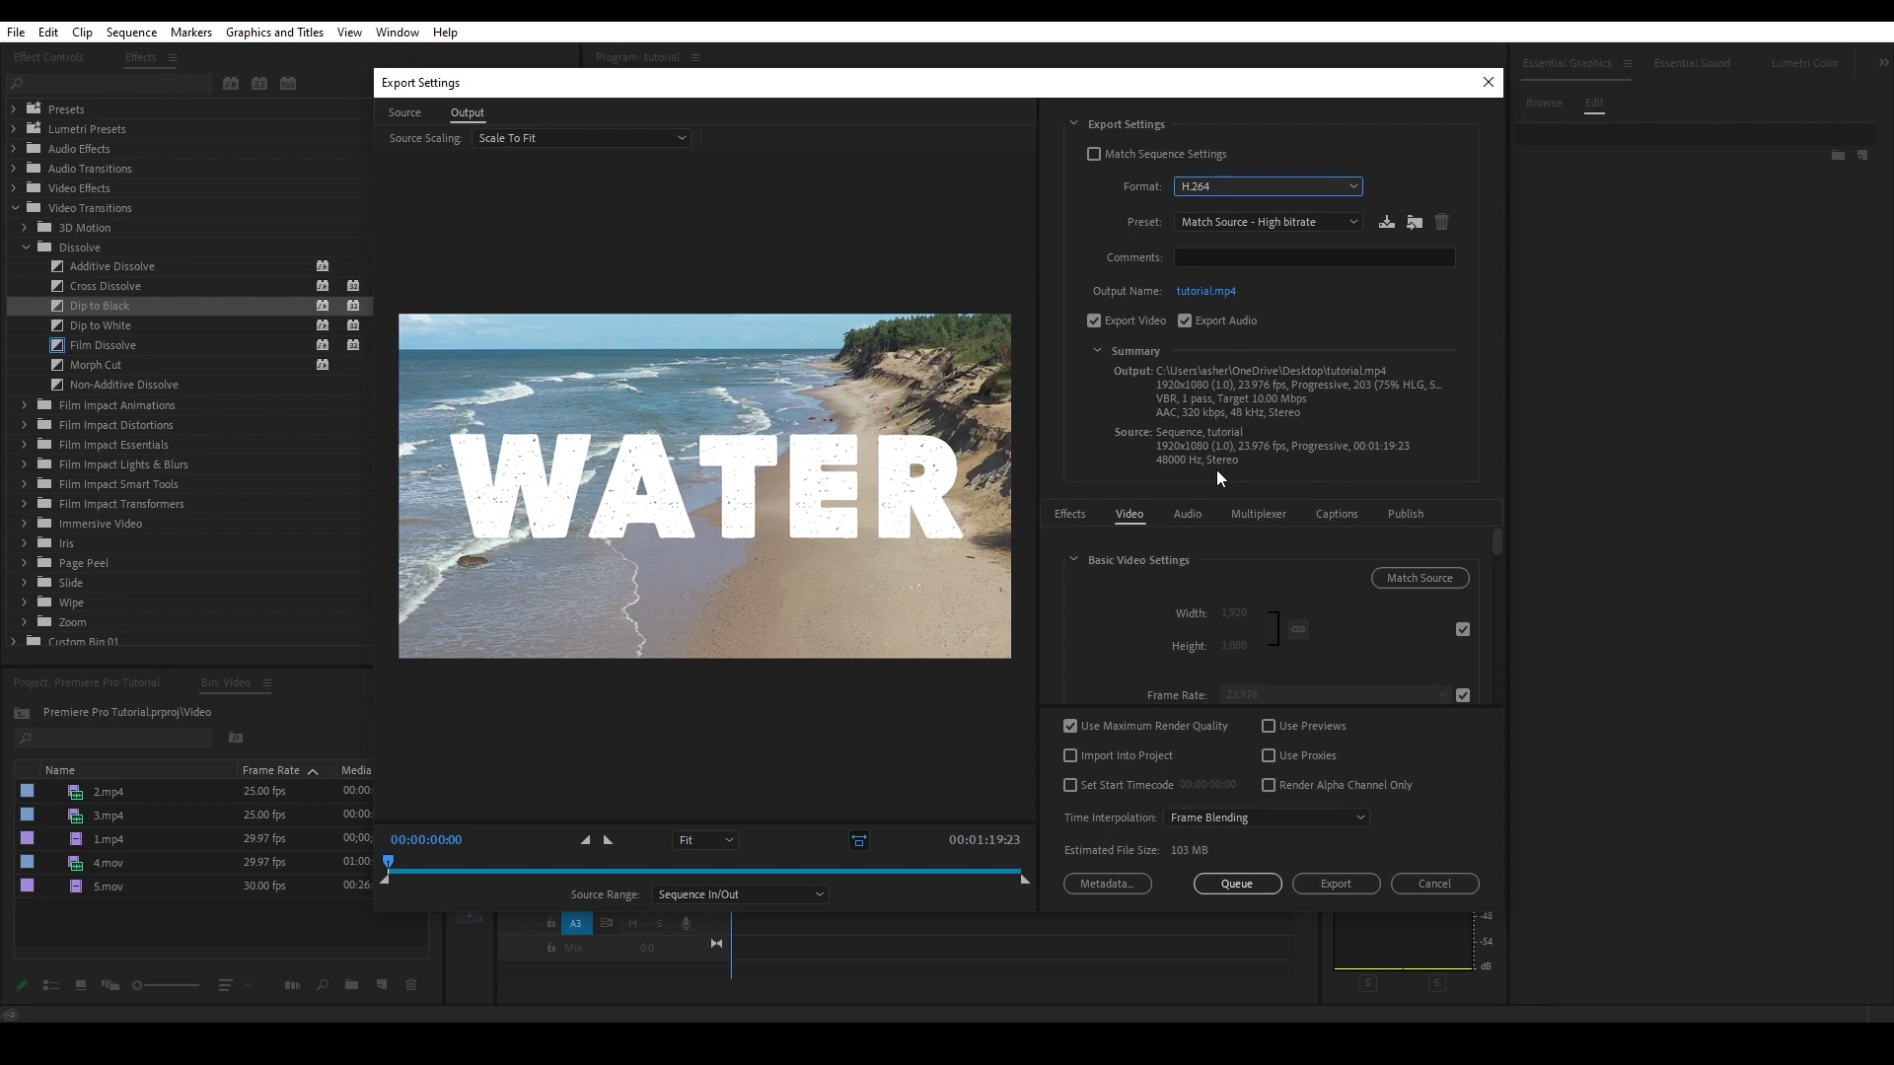
click(1227, 223)
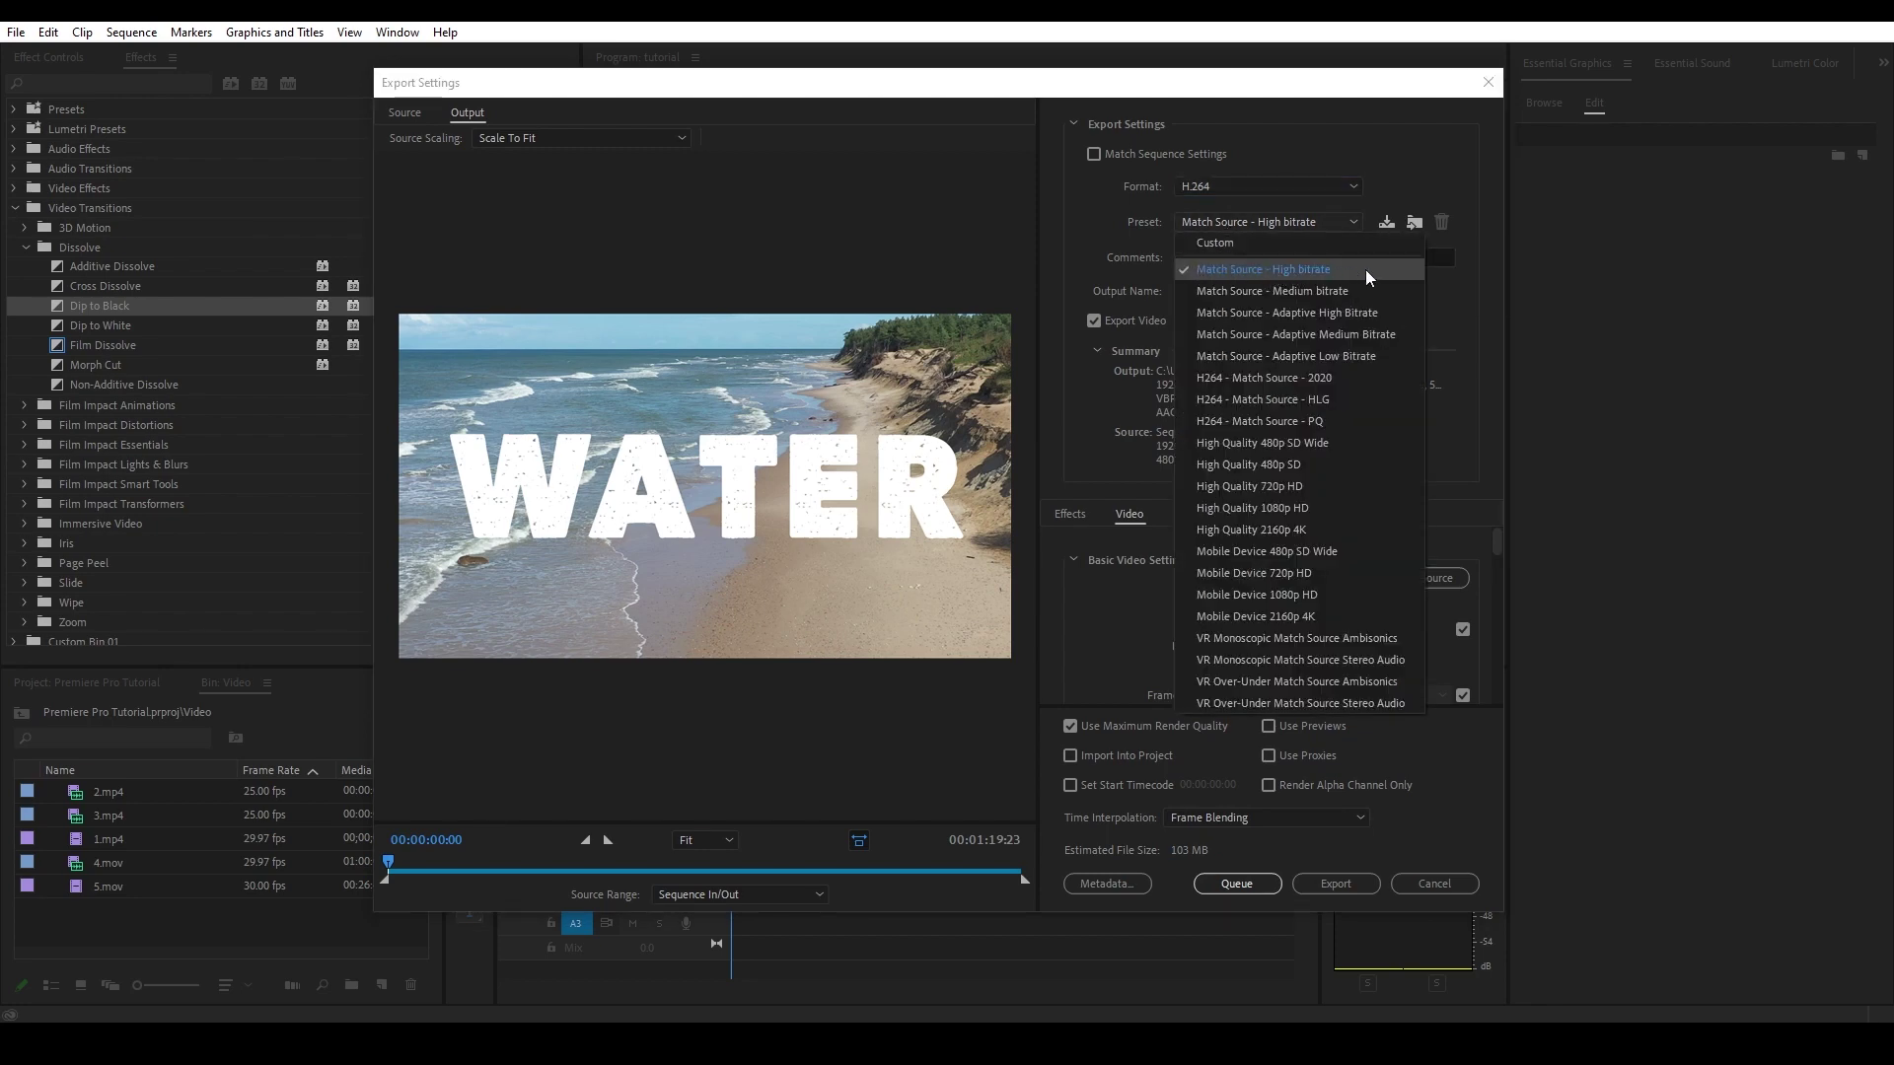
click(1369, 275)
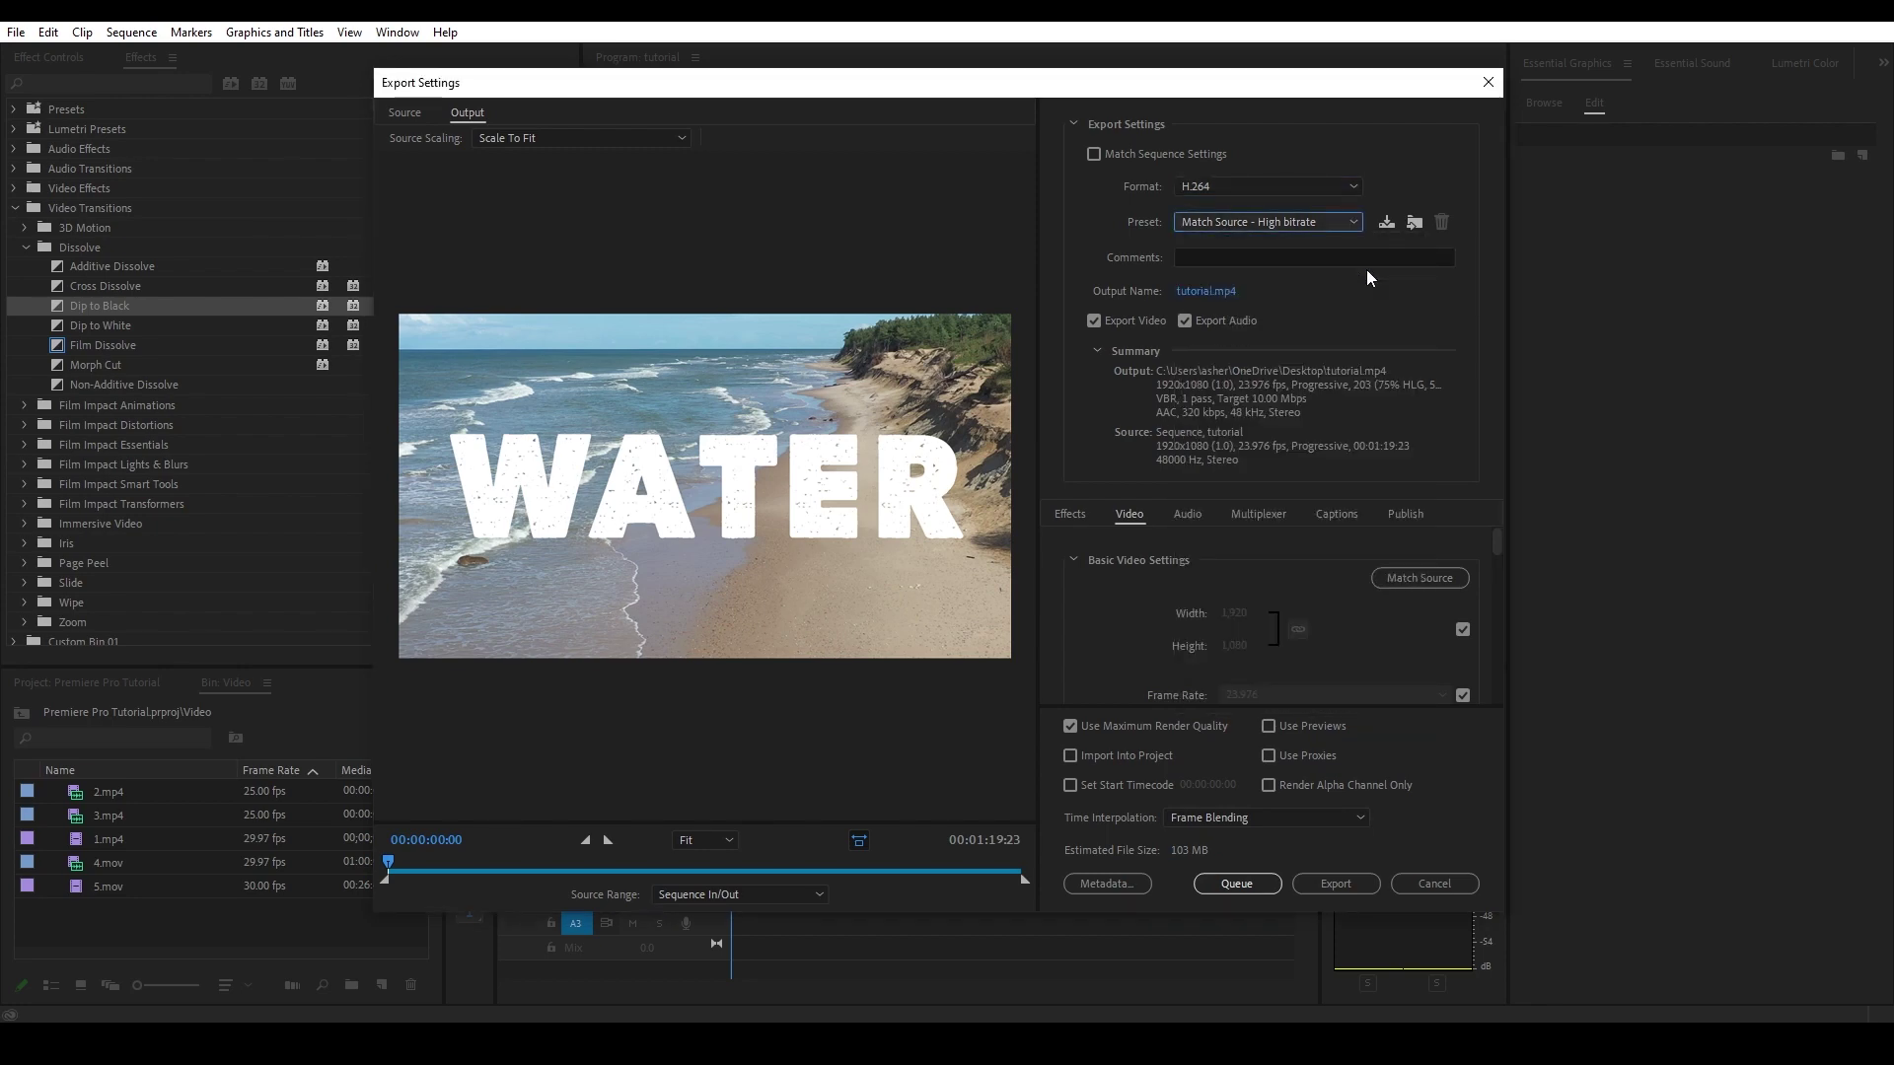
click(1205, 293)
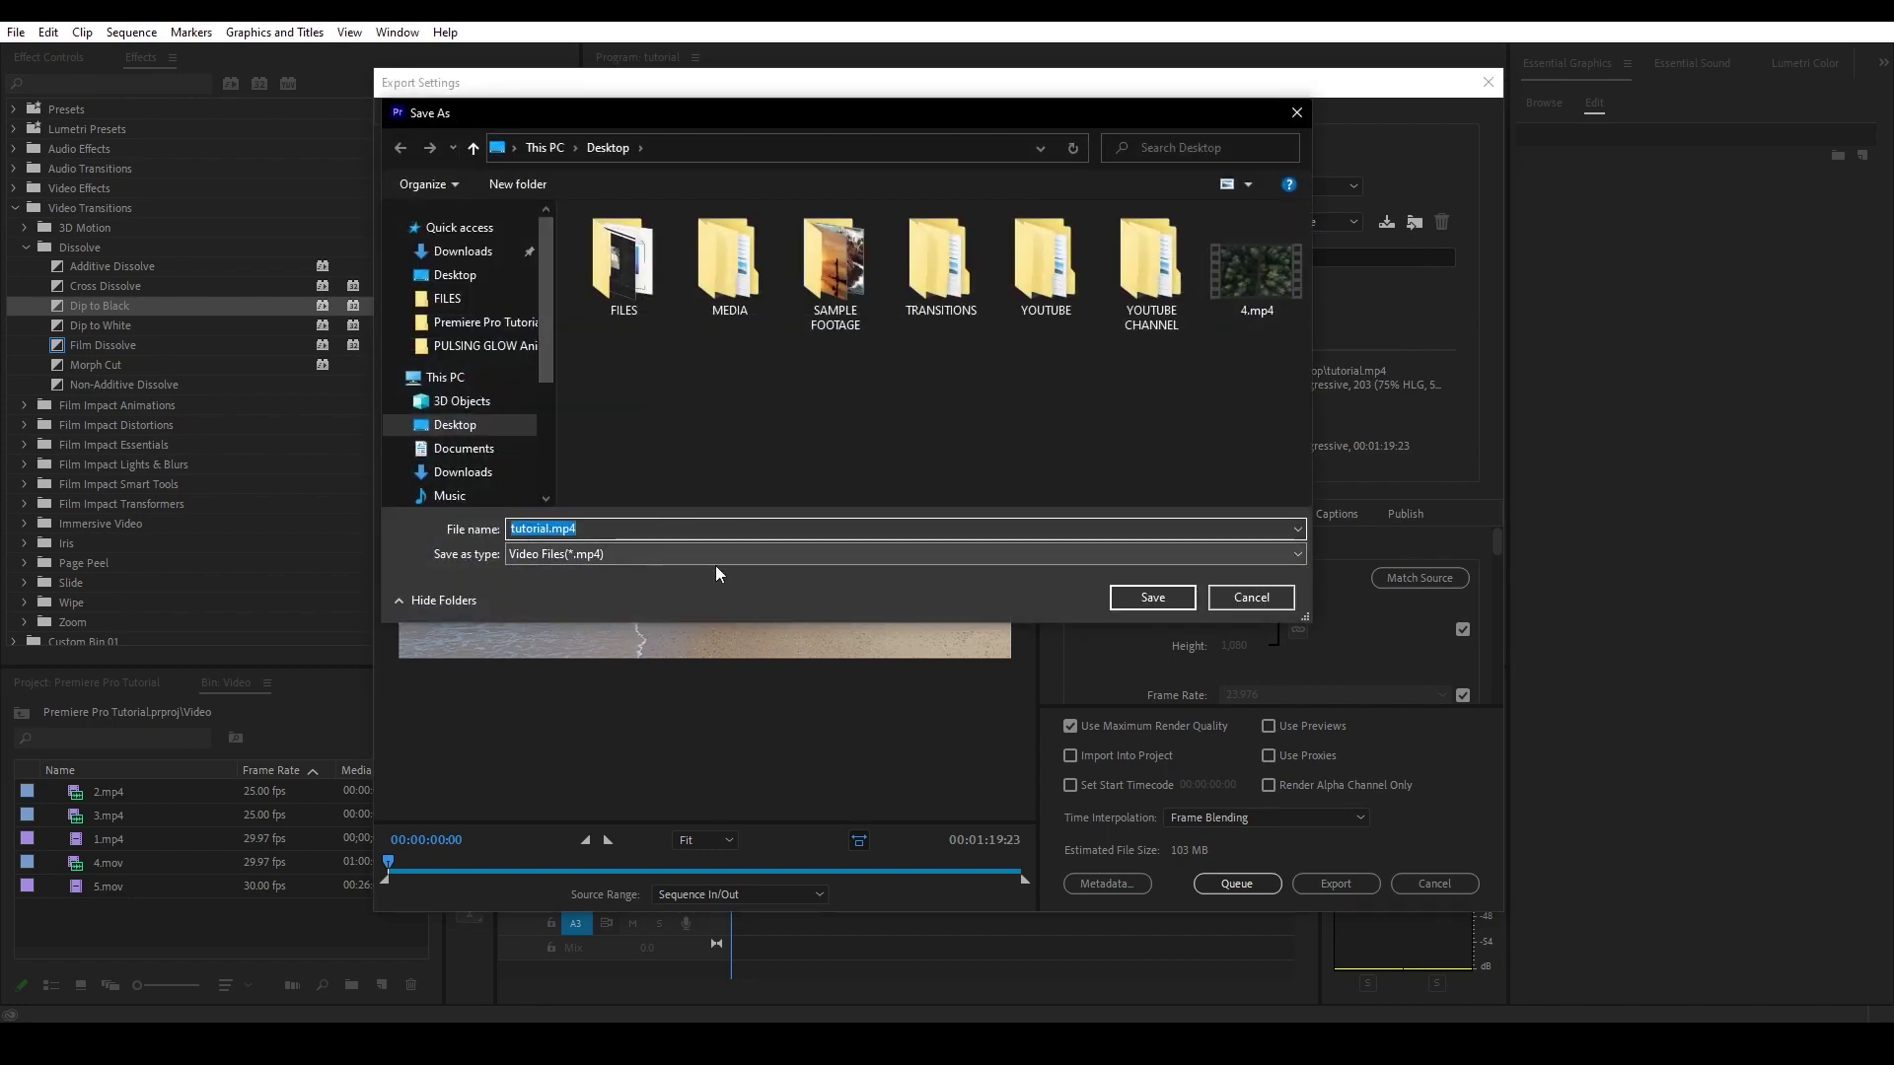
click(1151, 597)
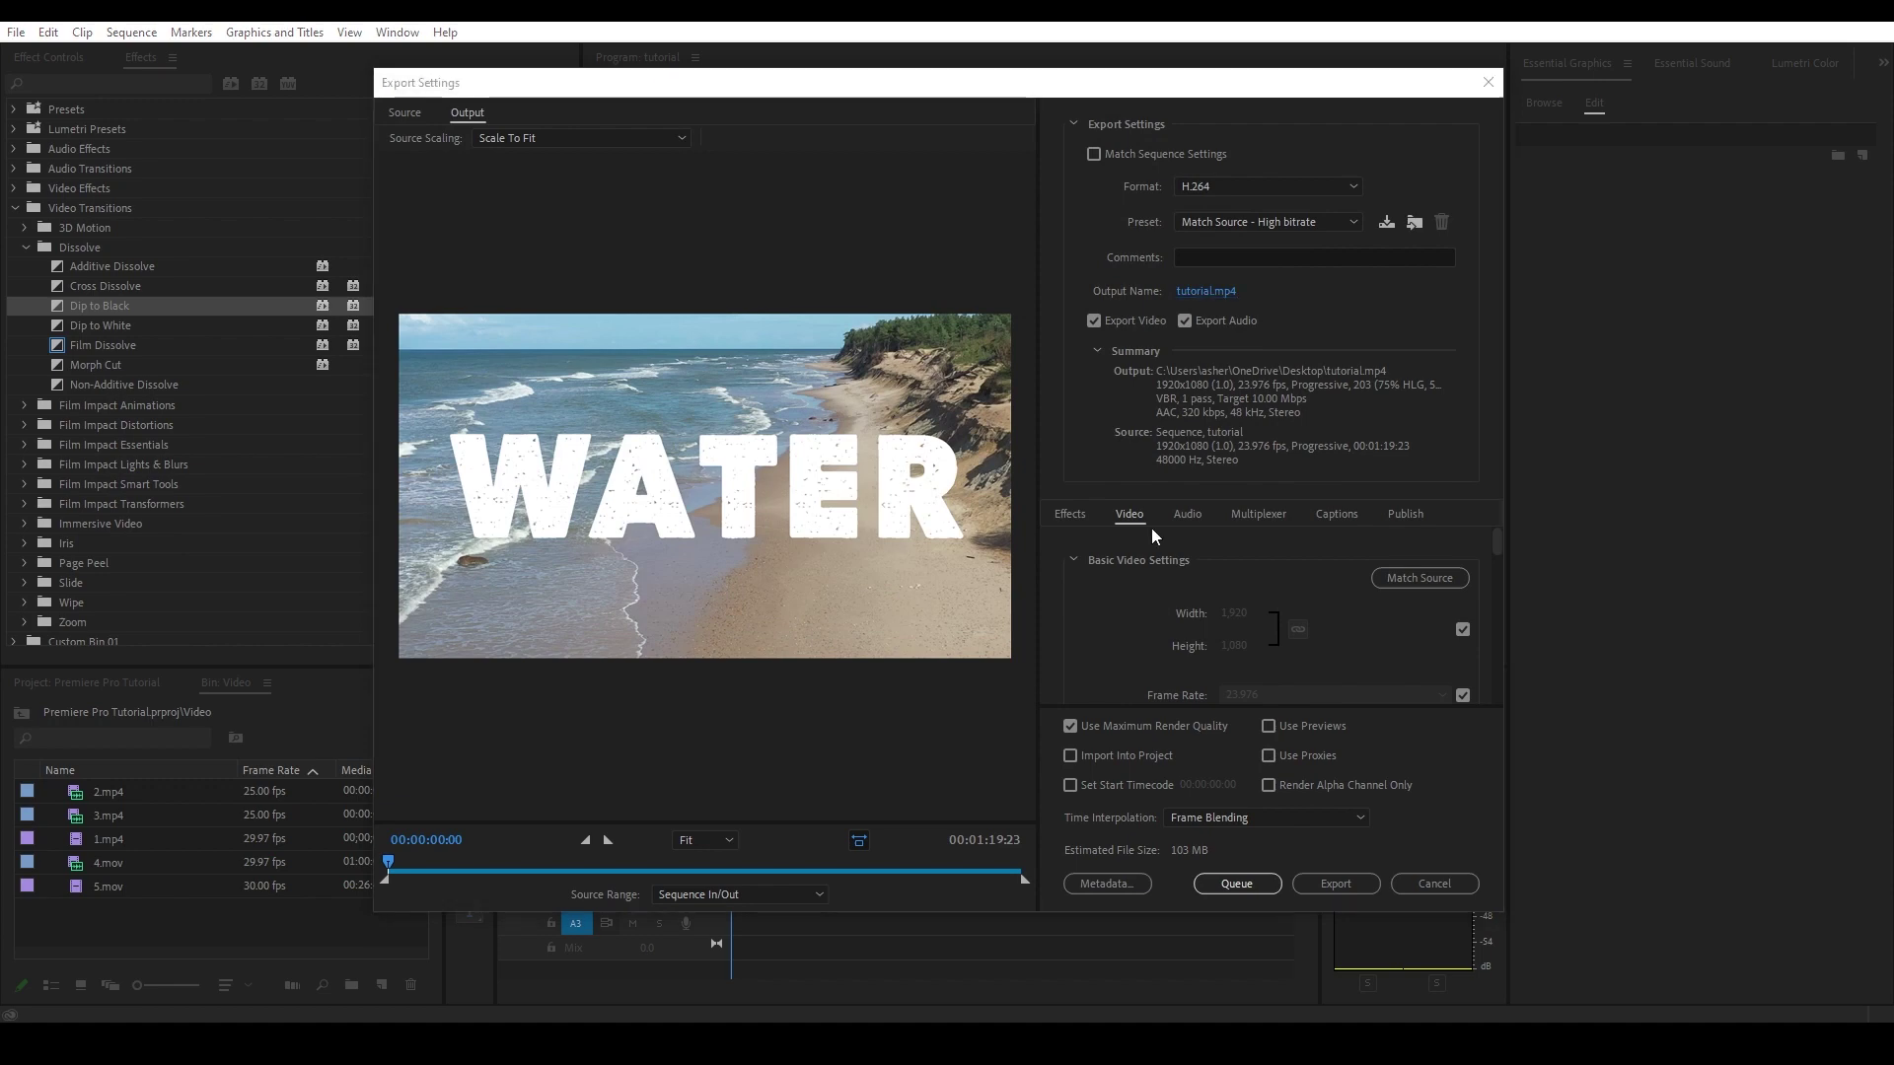
scroll(1122, 586, down, 3)
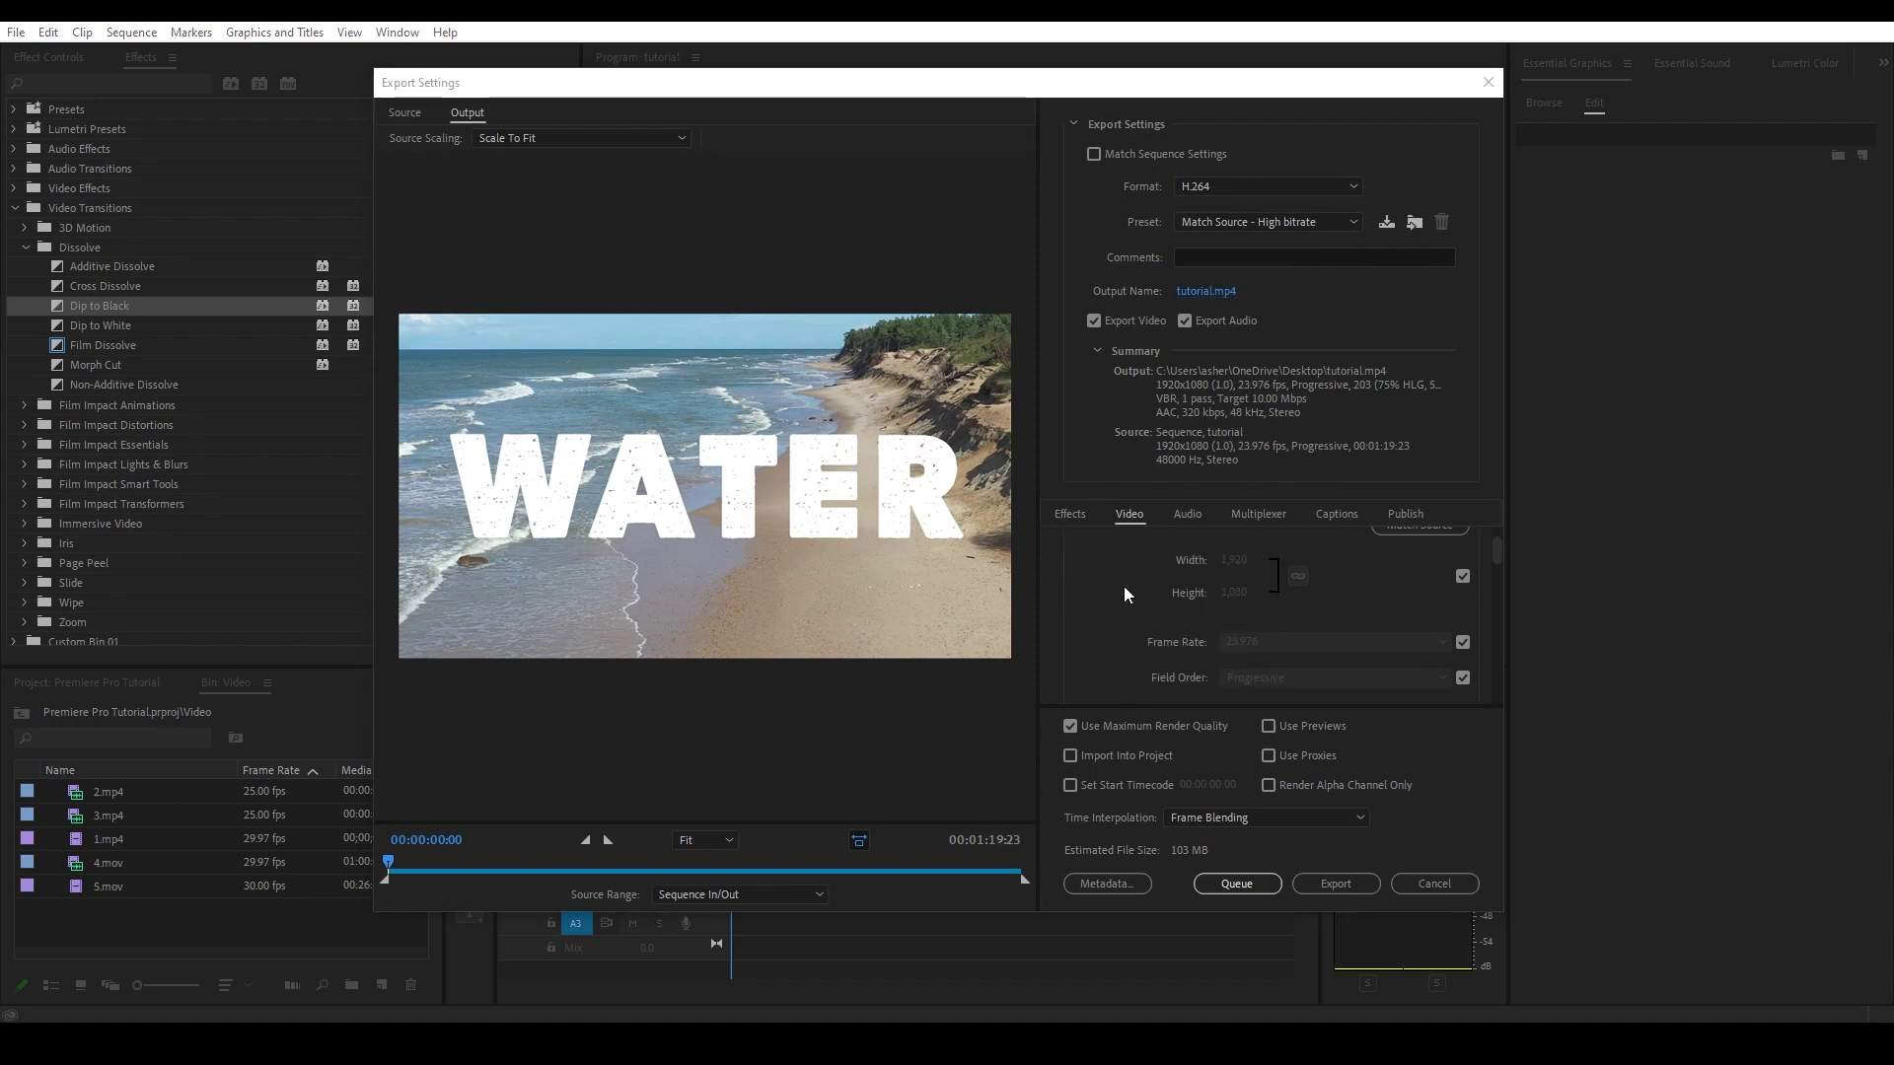
click(1081, 639)
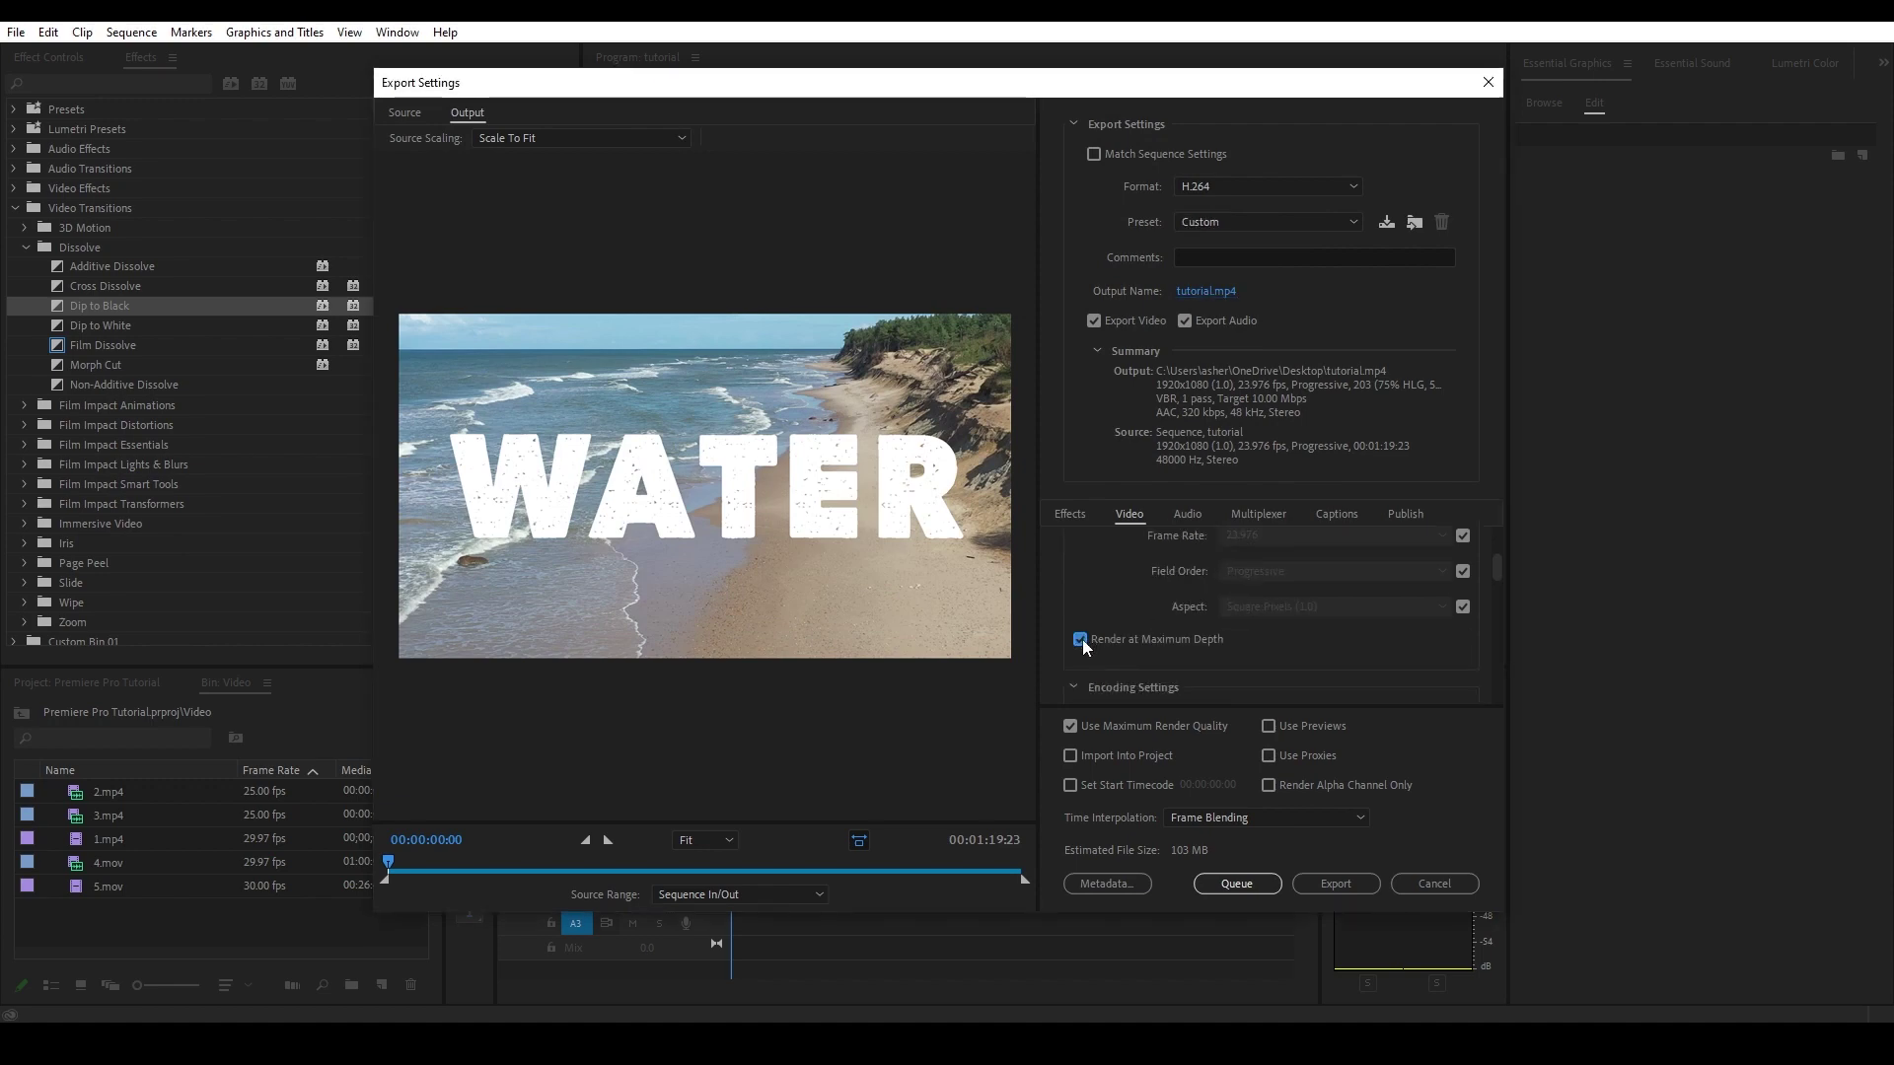
Export the tutorial sequence to tutorial.mp4 from the Export Settings window
click(1349, 884)
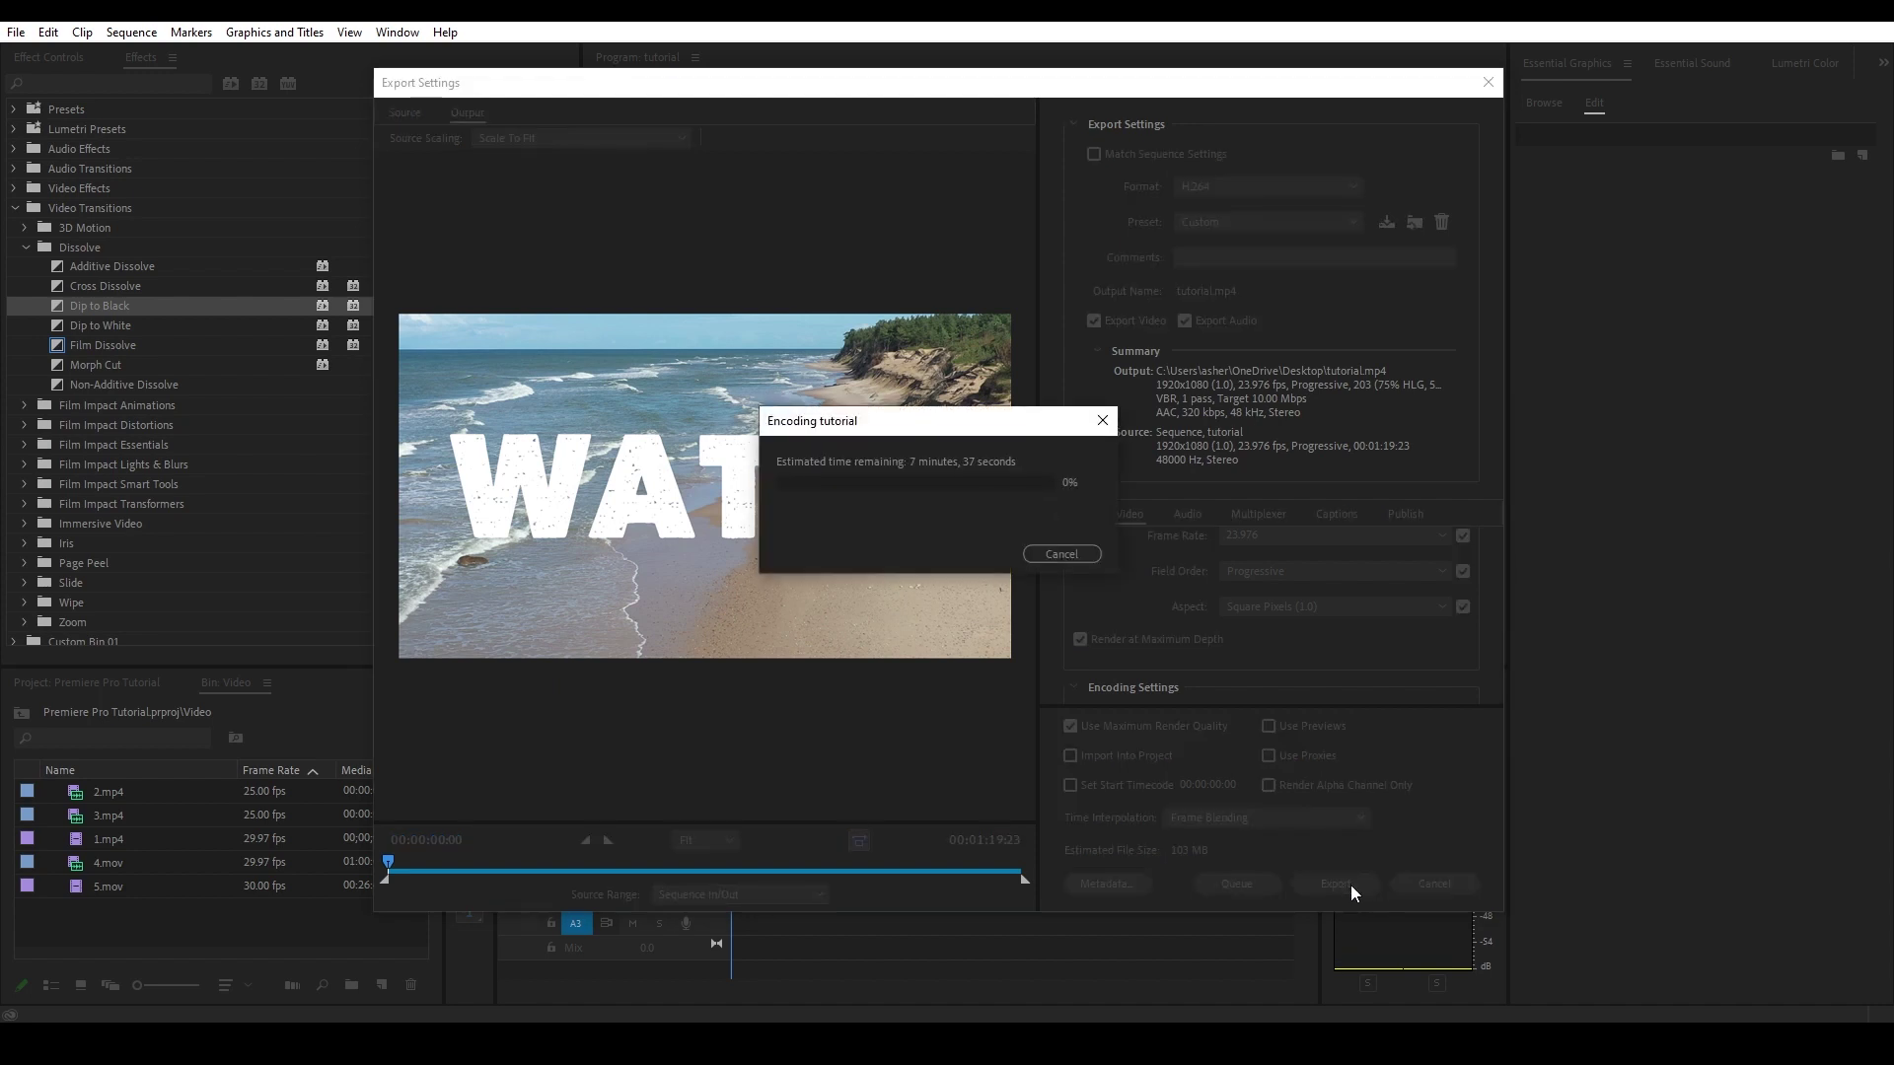